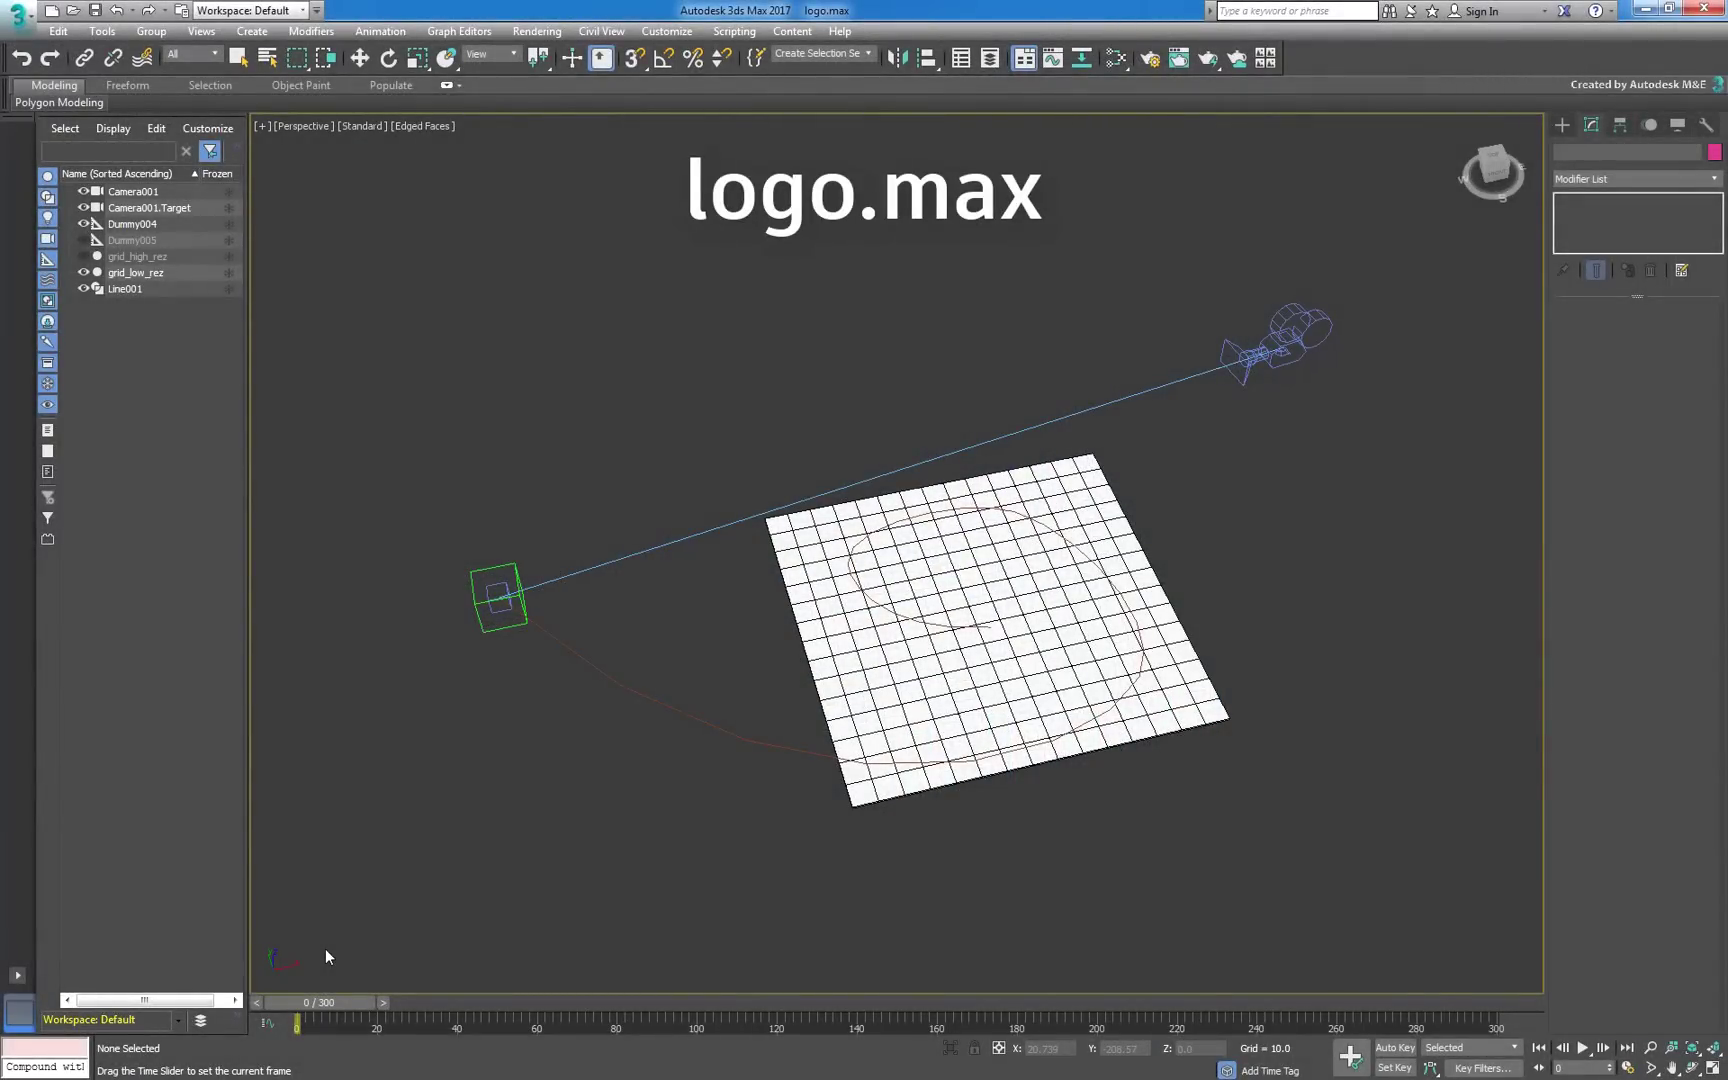
Play the scene's animation and move the timeline to frame 200.
key(/)
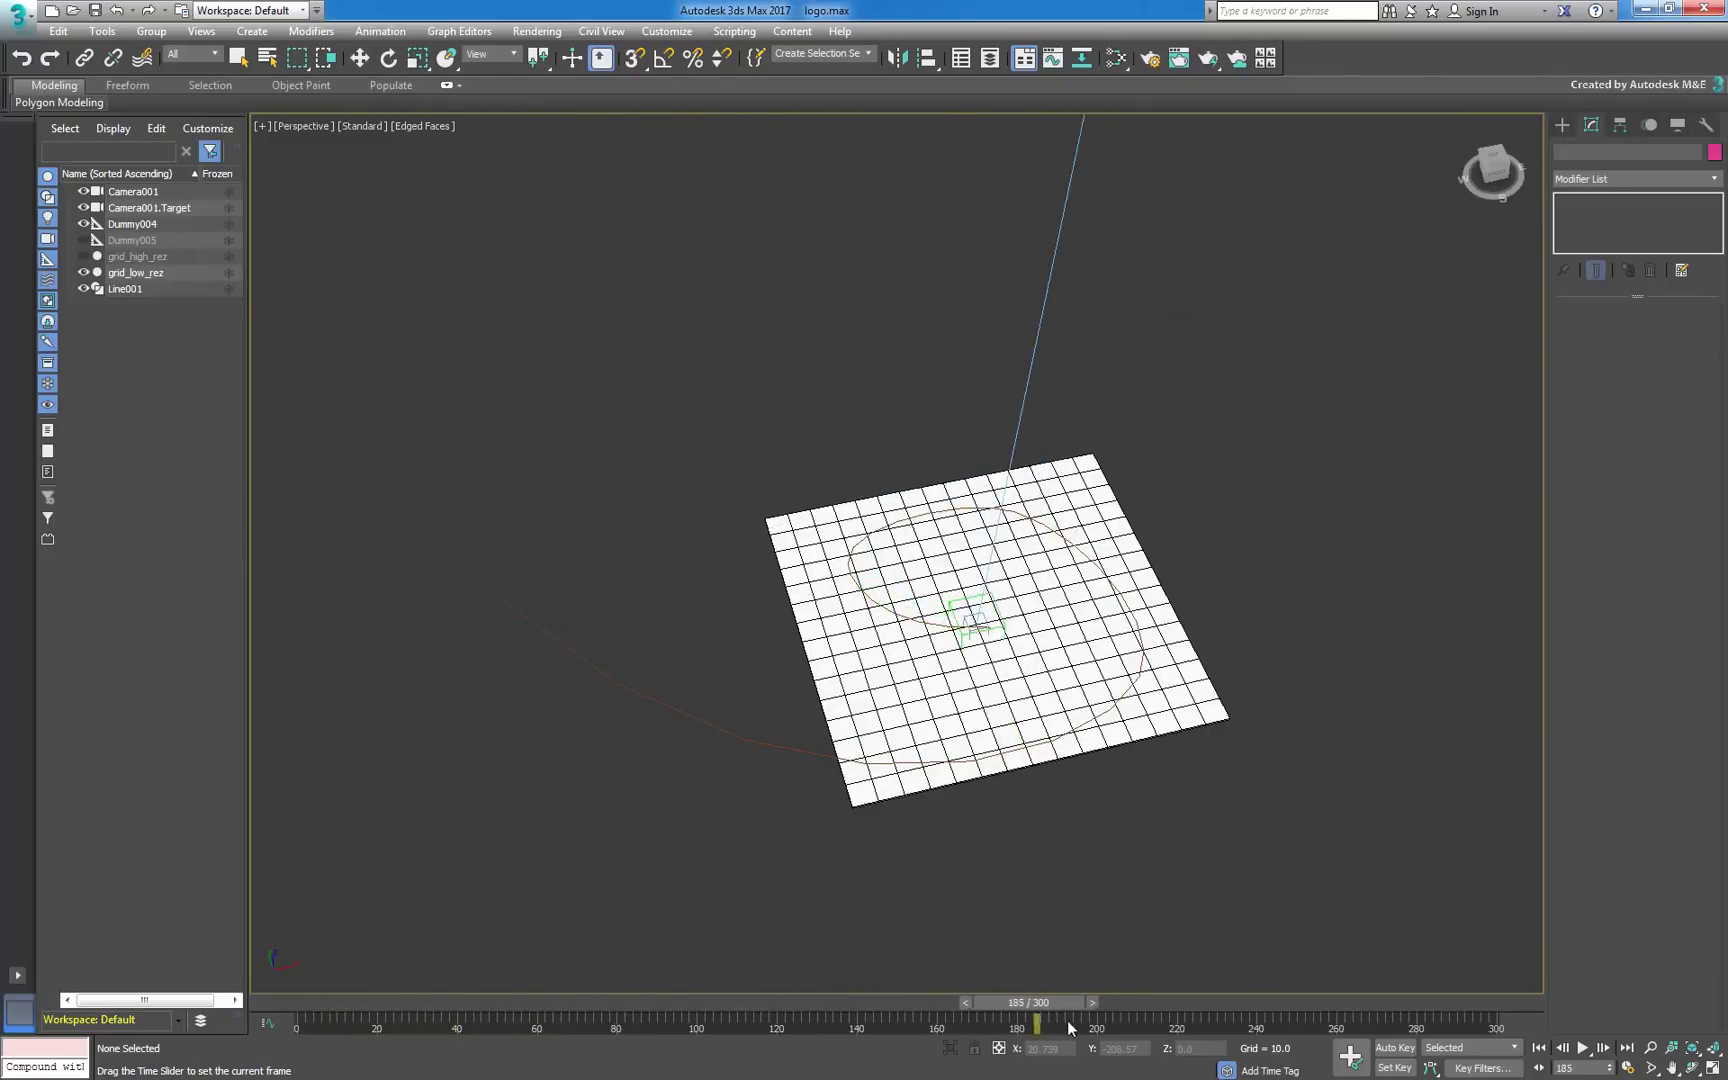
mouse_move(1103, 1033)
mouse_down()
mouse_move(1120, 1036)
mouse_move(324, 953)
mouse_move(822, 984)
mouse_move(1120, 1036)
mouse_up()
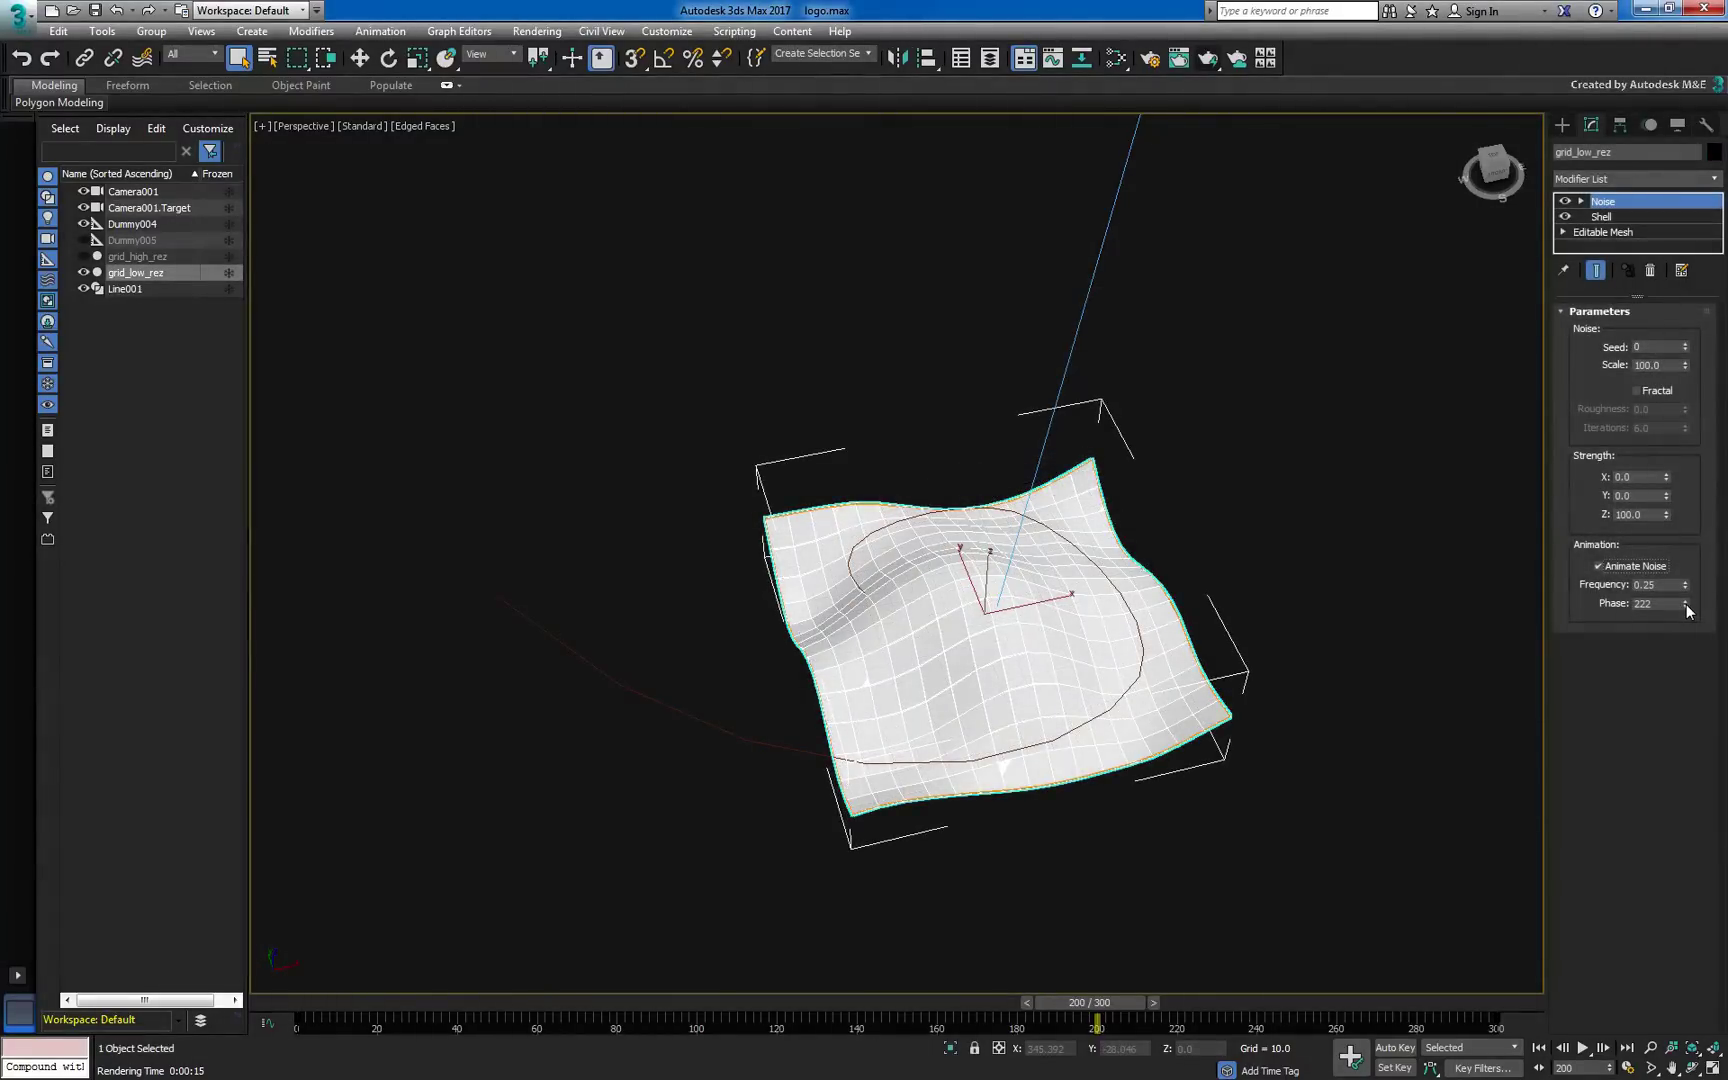
Try a higher Noise phase on grid_low_rez, and replace the Noise modifier with a Data Channel modifier.
drag(1684, 603, 1659, 519)
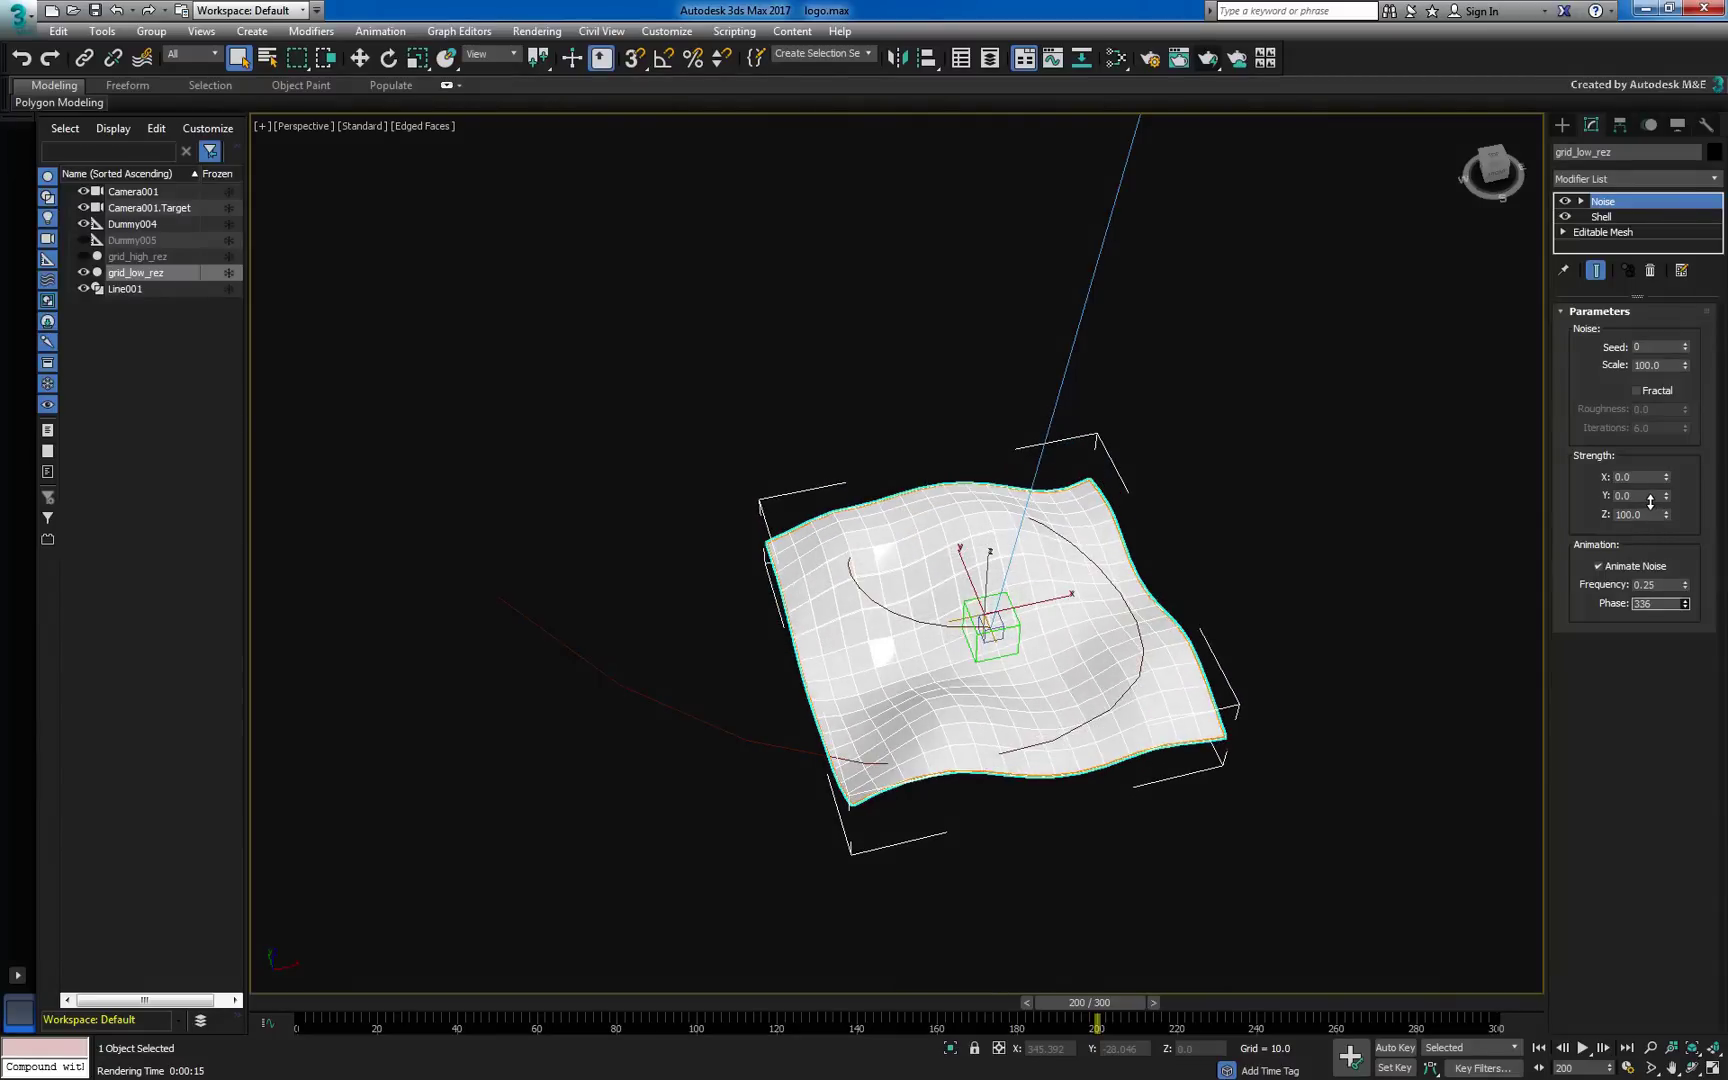
click(1650, 270)
click(1606, 180)
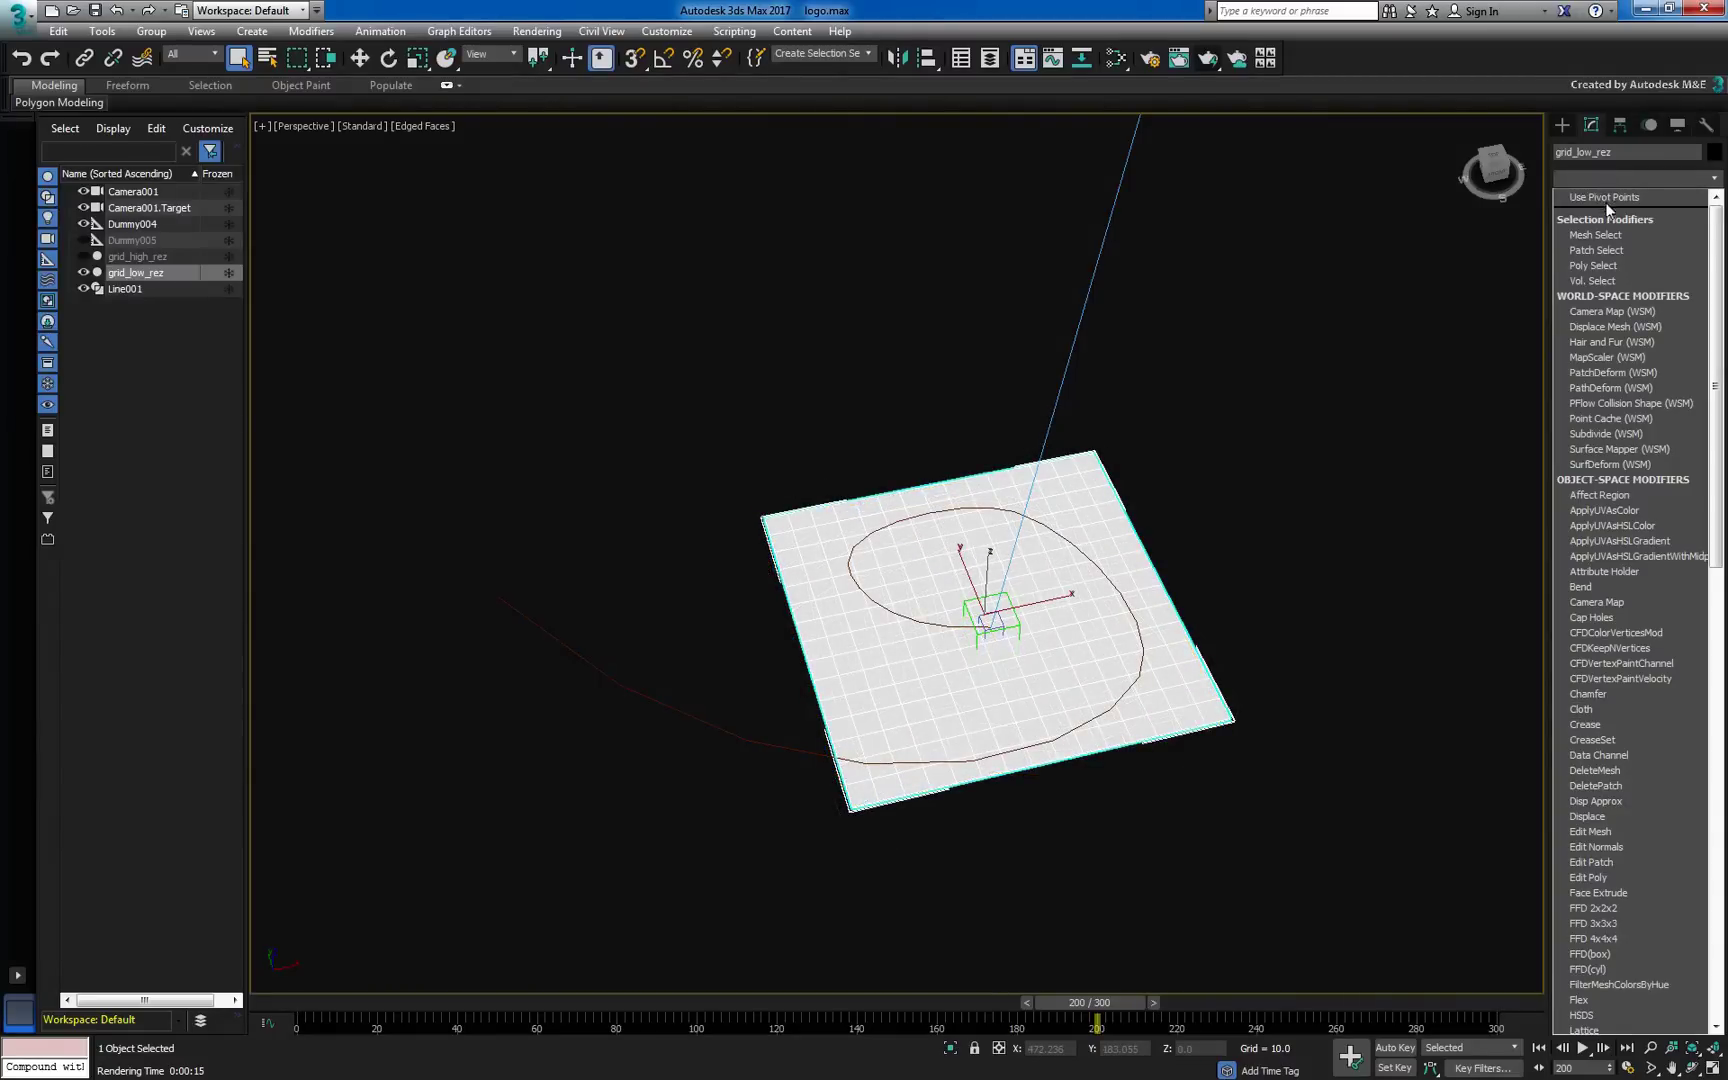
click(1620, 754)
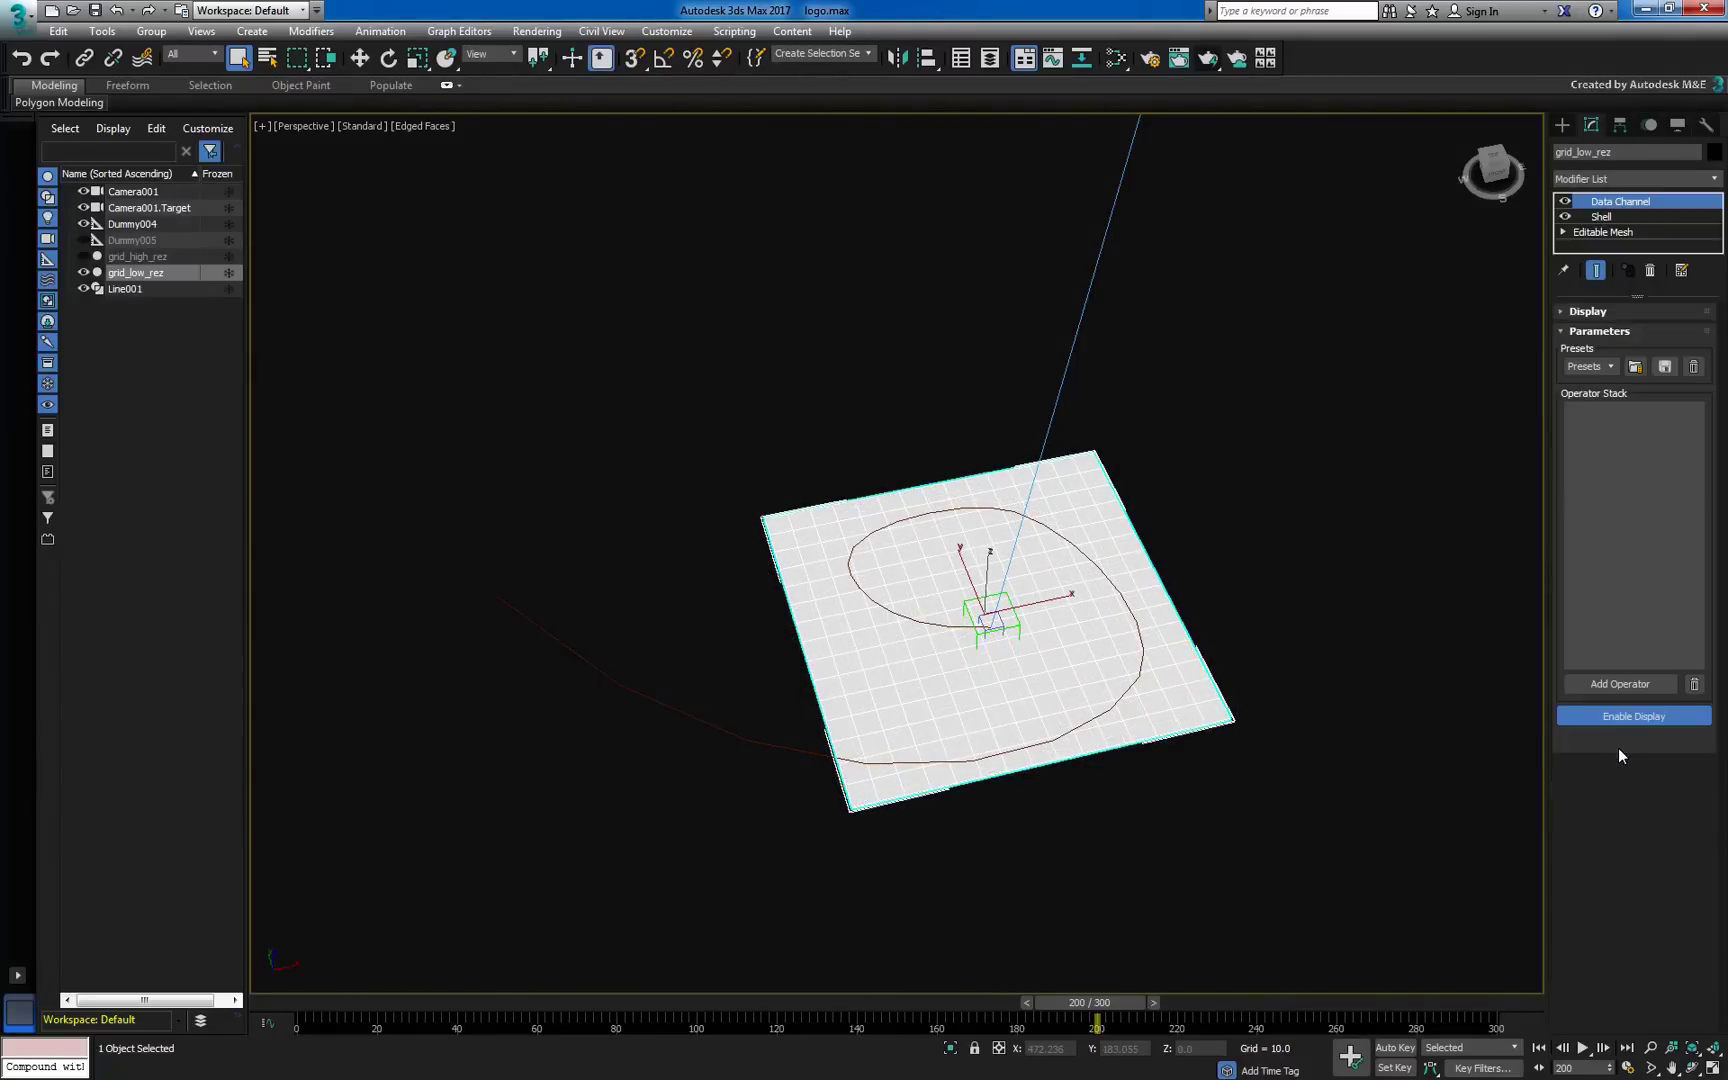
Turn off edged faces in the perspective viewport and add a Distort operator to the Data Channel modifier.
click(425, 127)
click(482, 310)
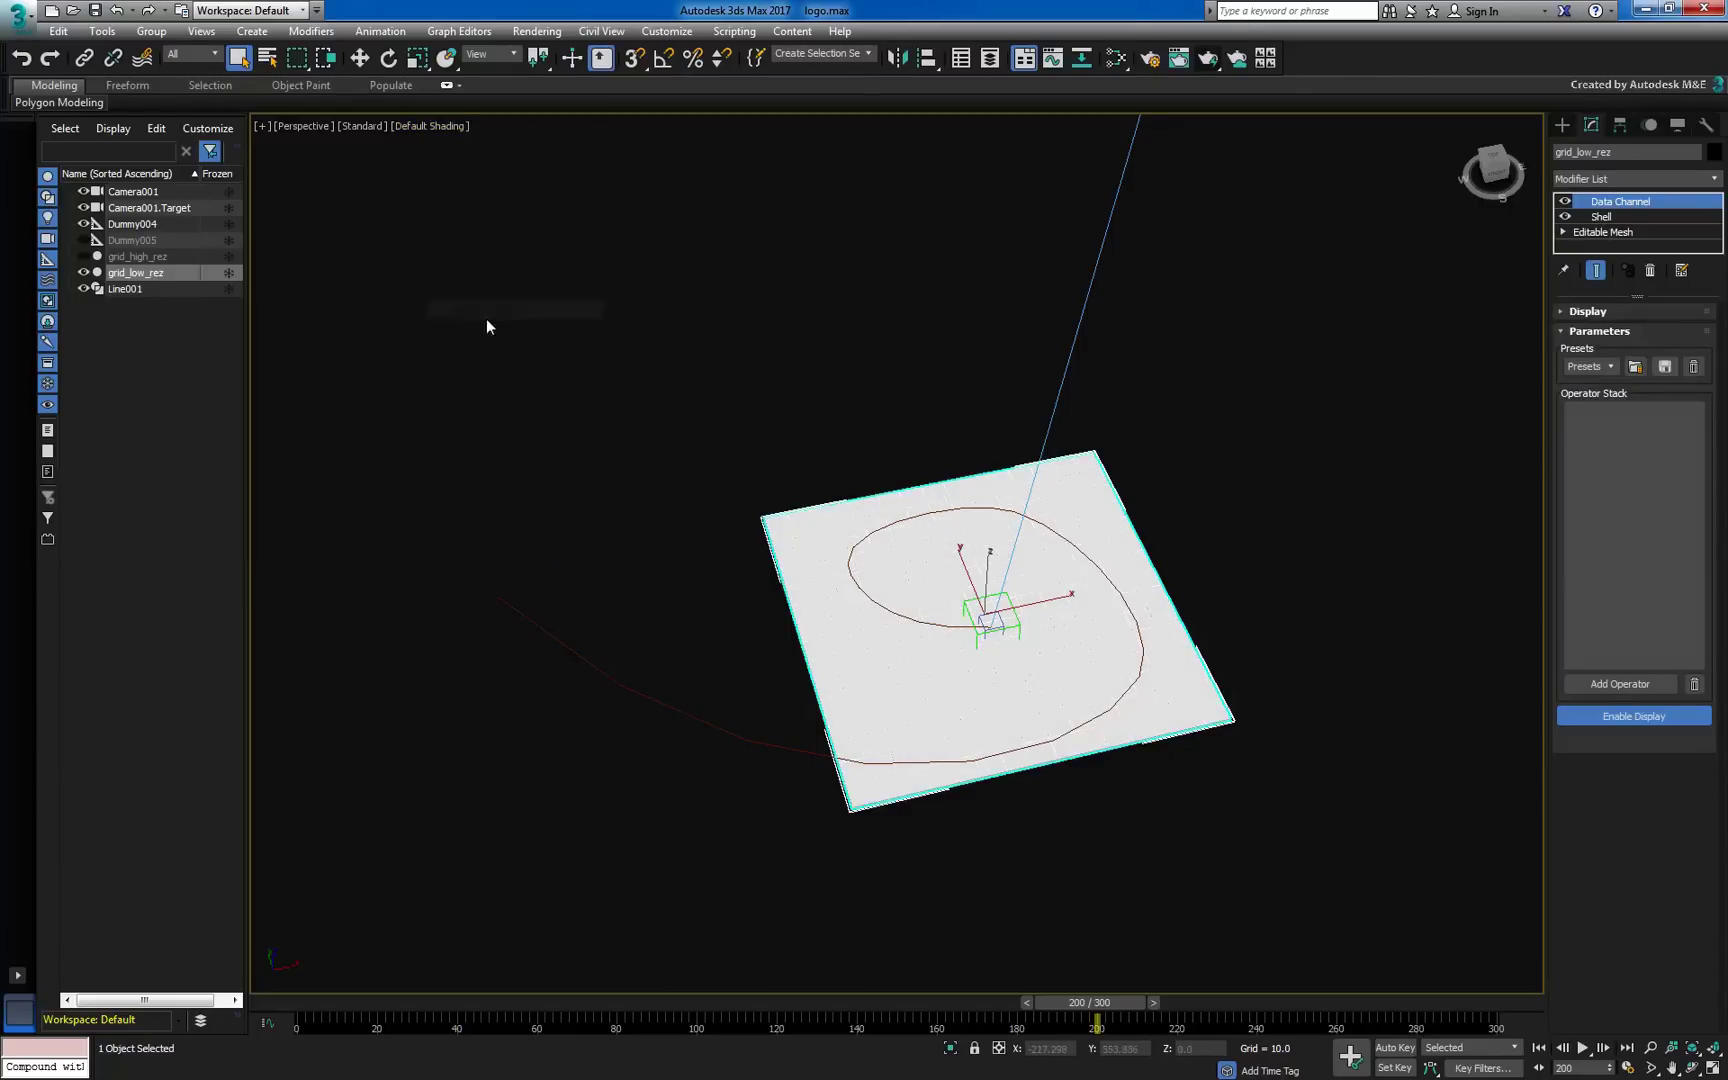
click(1588, 680)
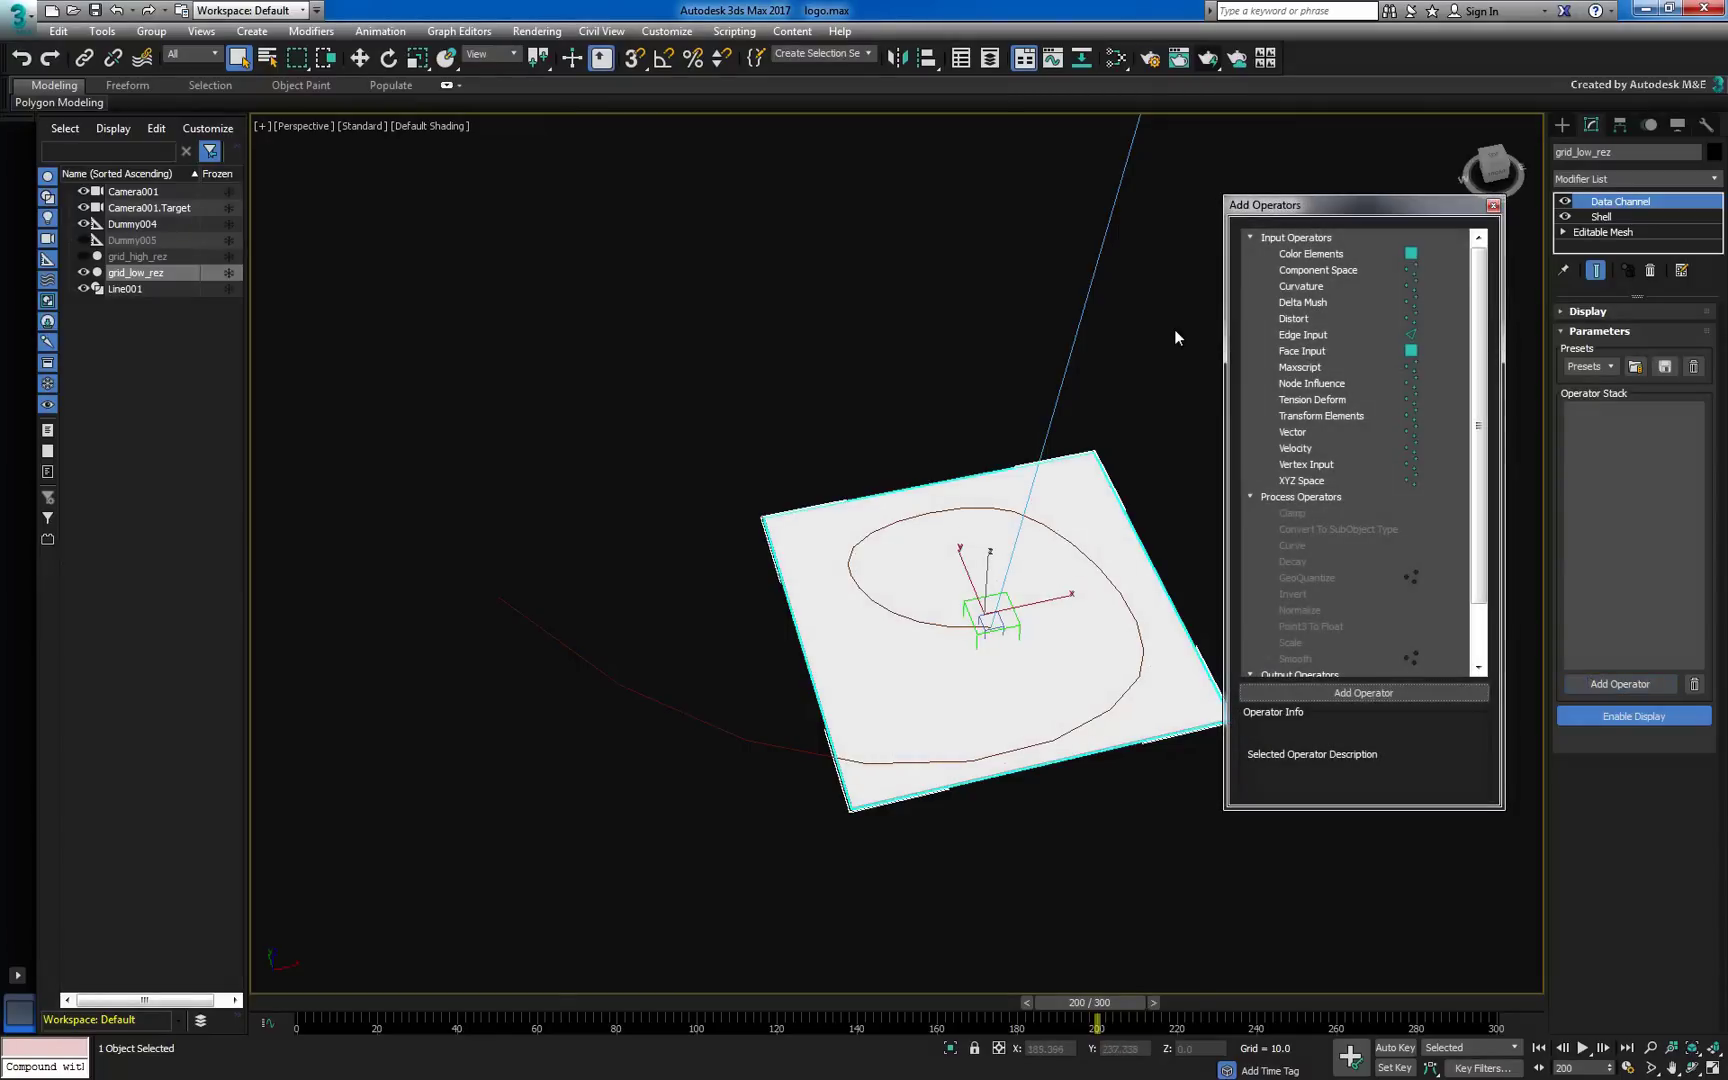
click(1319, 317)
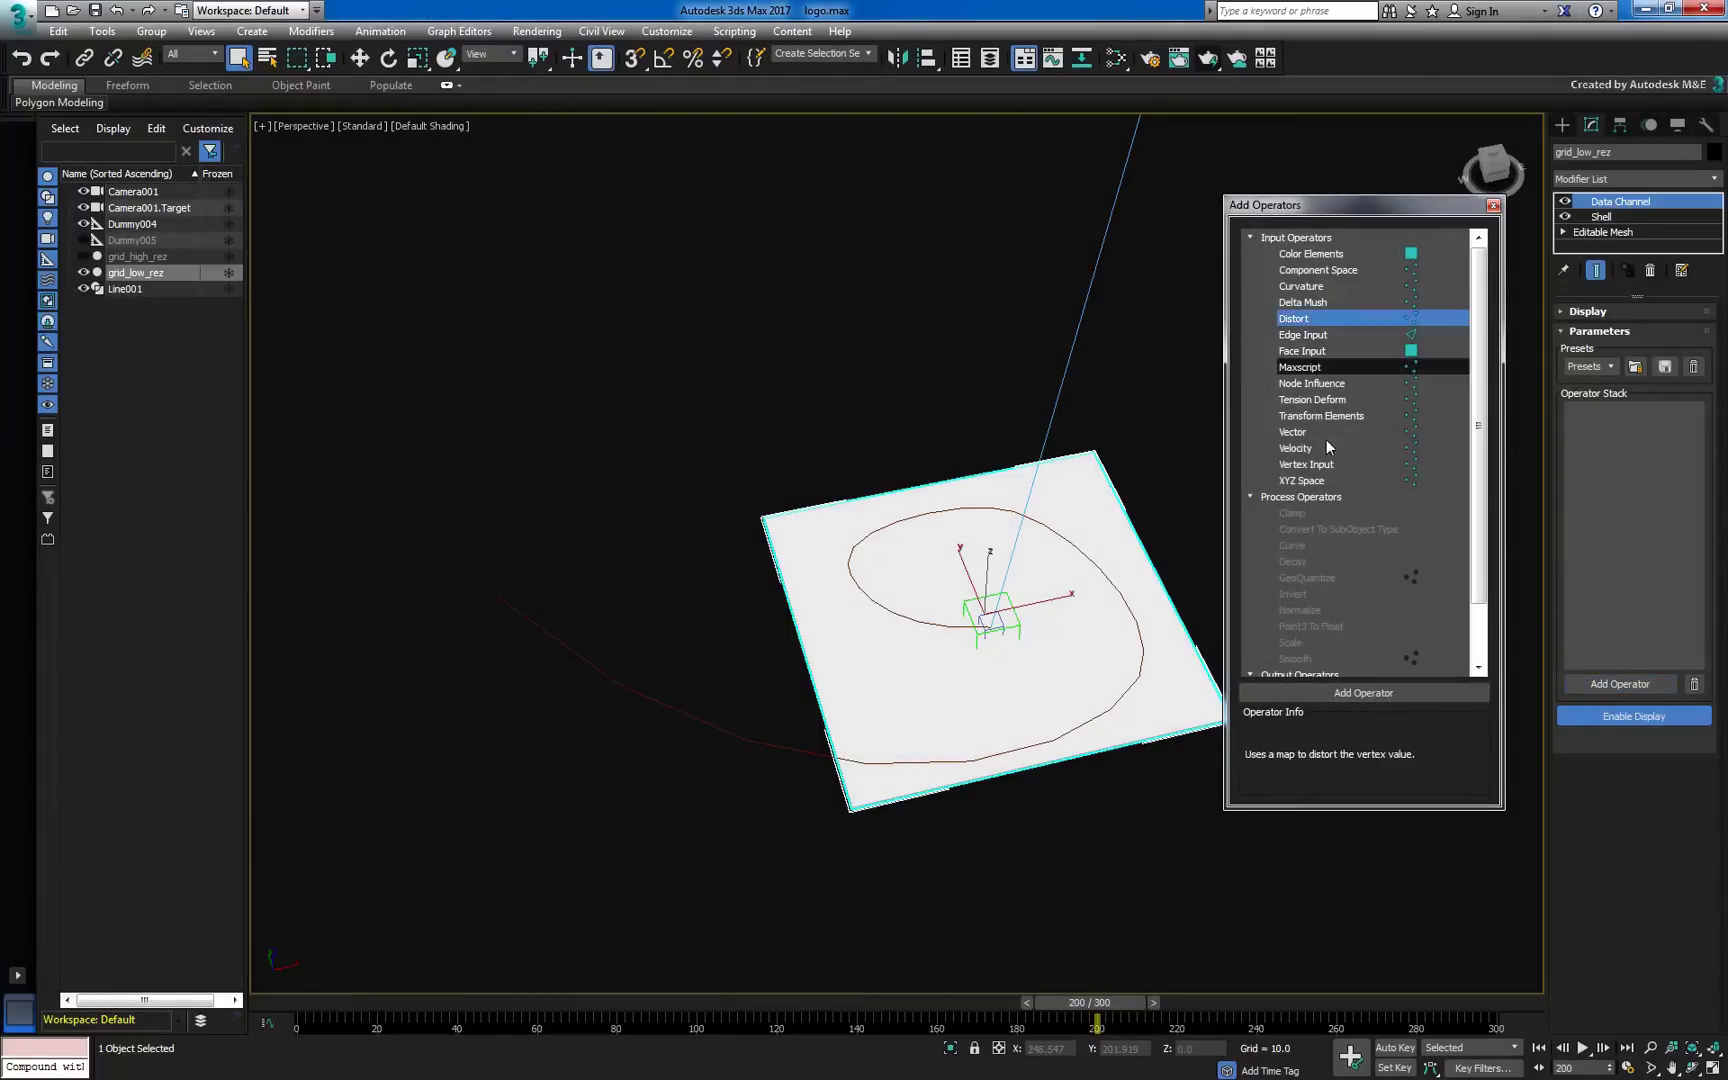
click(1393, 690)
click(1493, 206)
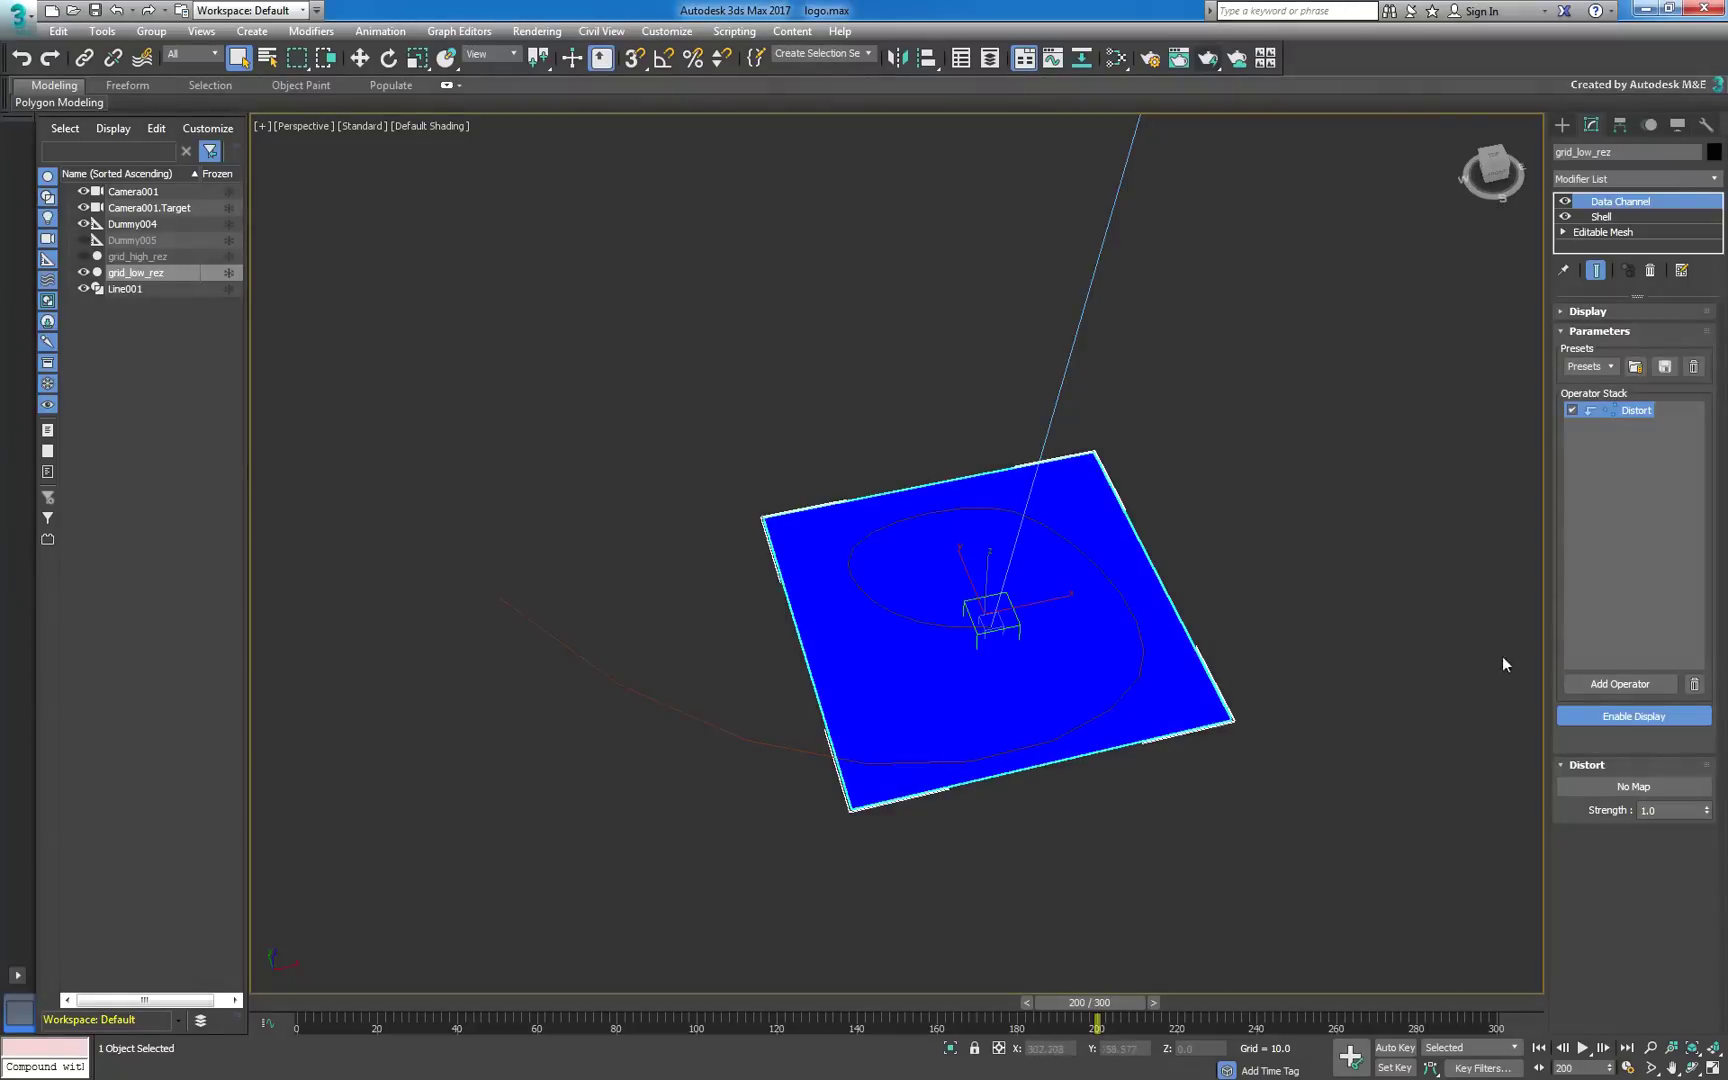
Assign a Noise map to the Distort operator and place it as an instance in the Slate Material Editor.
click(1580, 786)
click(842, 522)
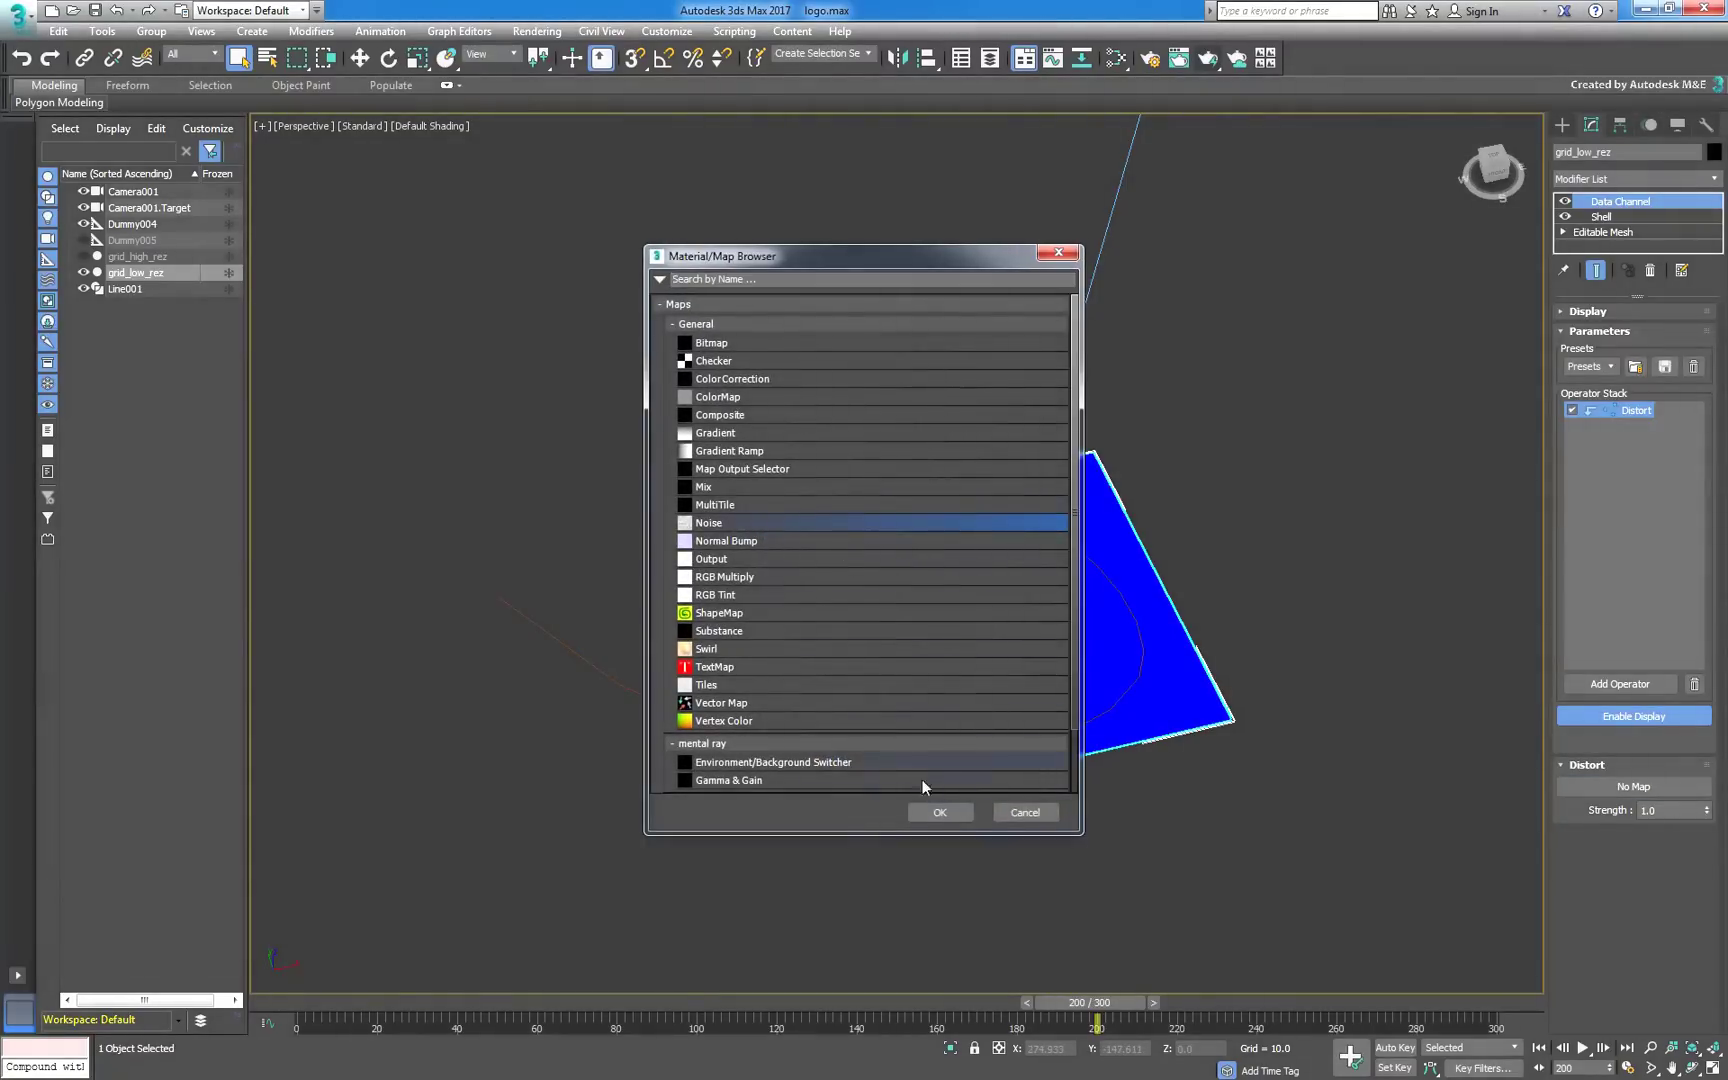
click(940, 812)
key(m)
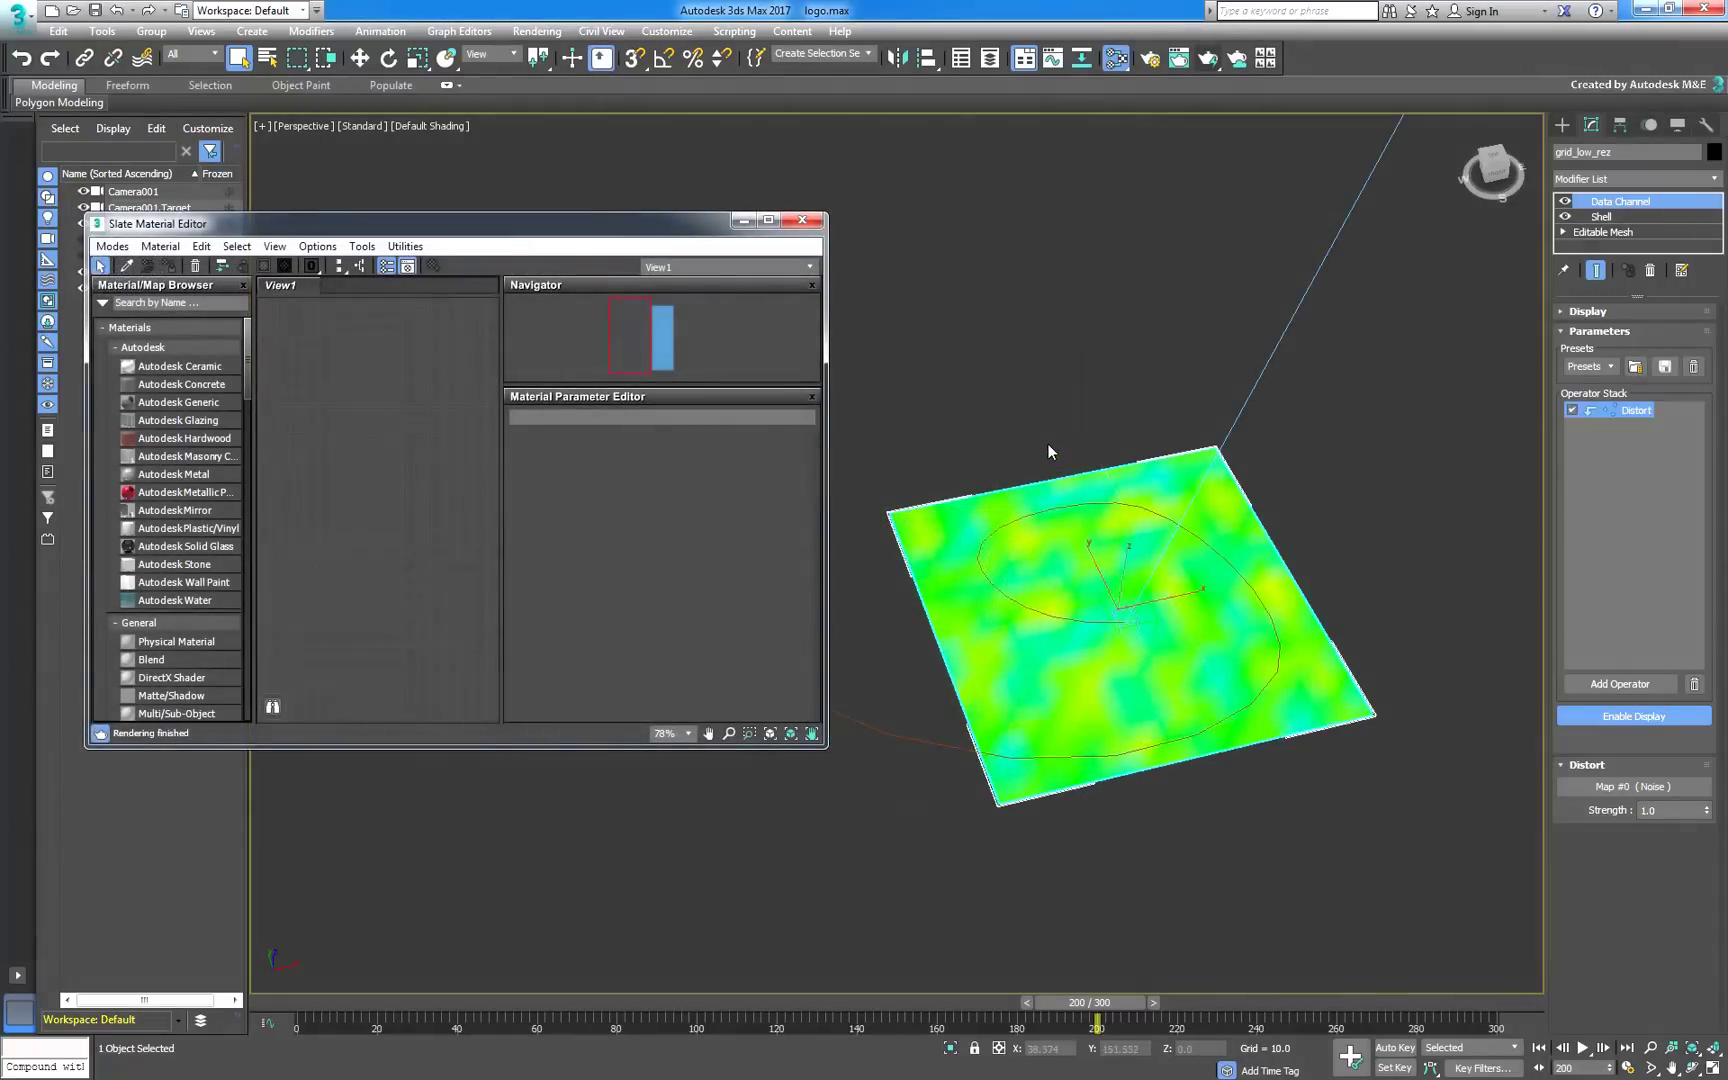
drag(1594, 786, 350, 454)
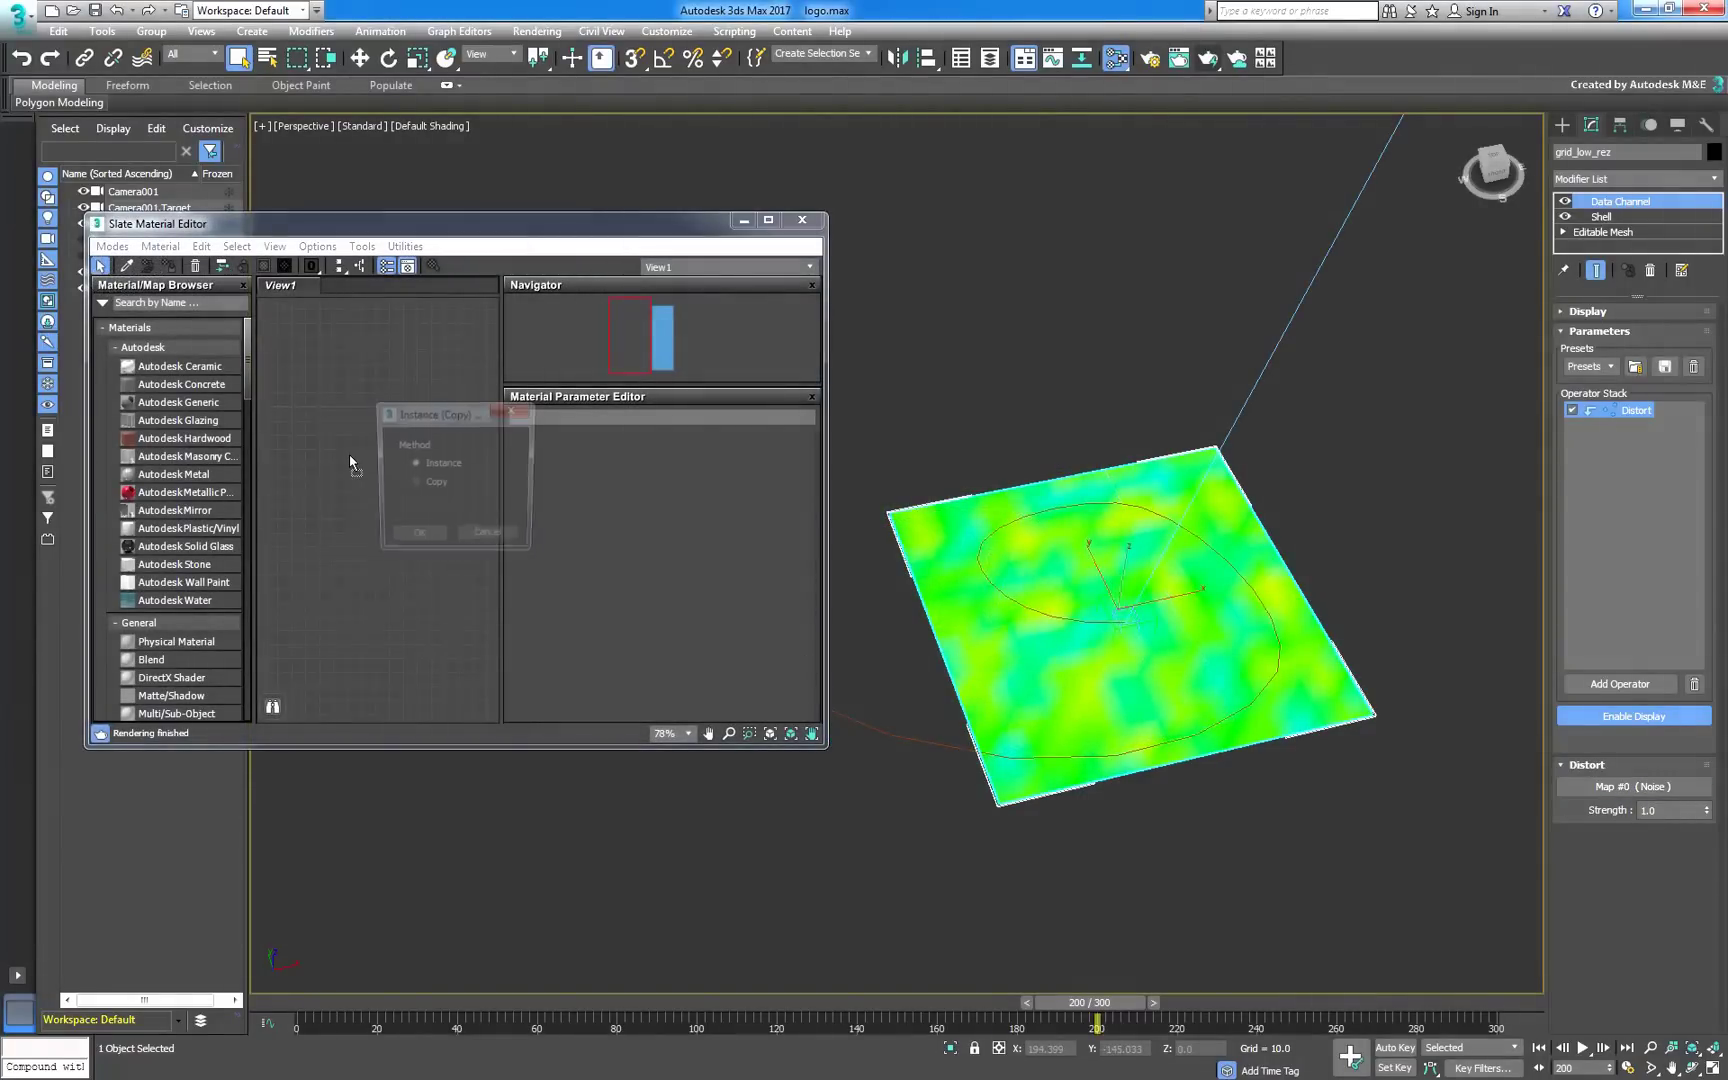
click(416, 539)
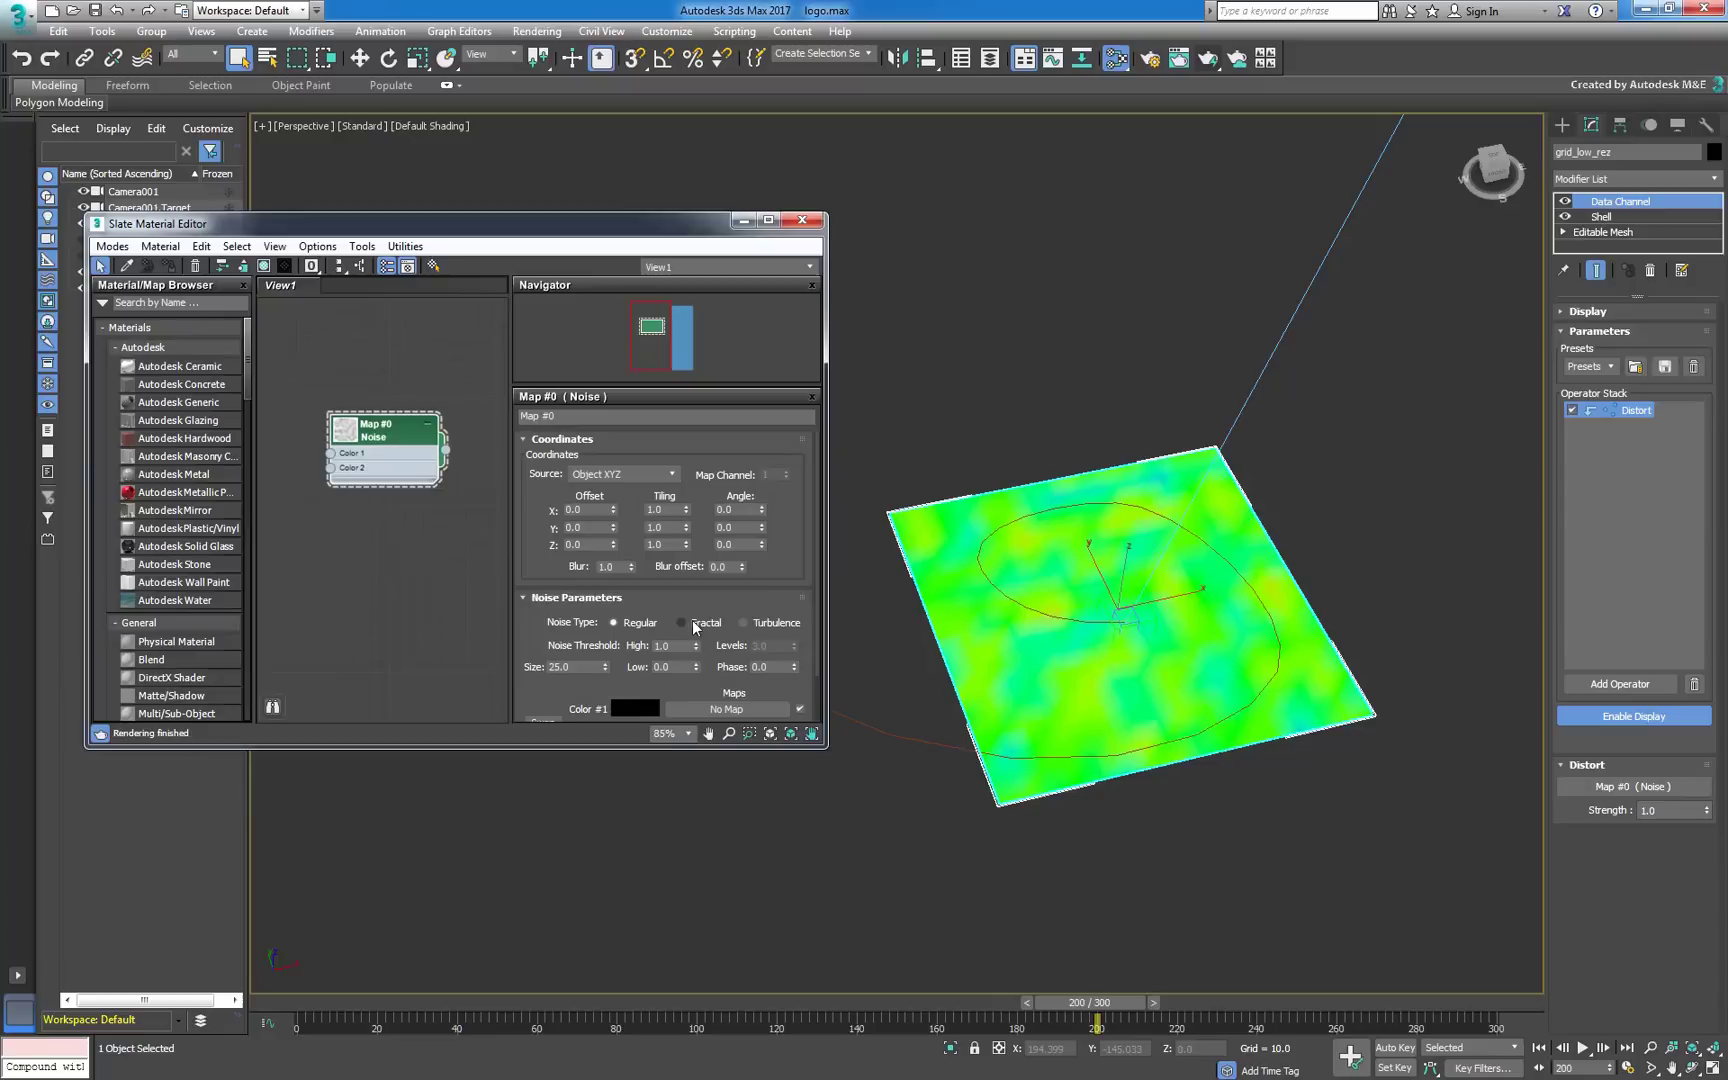
Set the Noise map's type to Fractal with 8 levels.
click(693, 621)
click(762, 646)
double_click(762, 646)
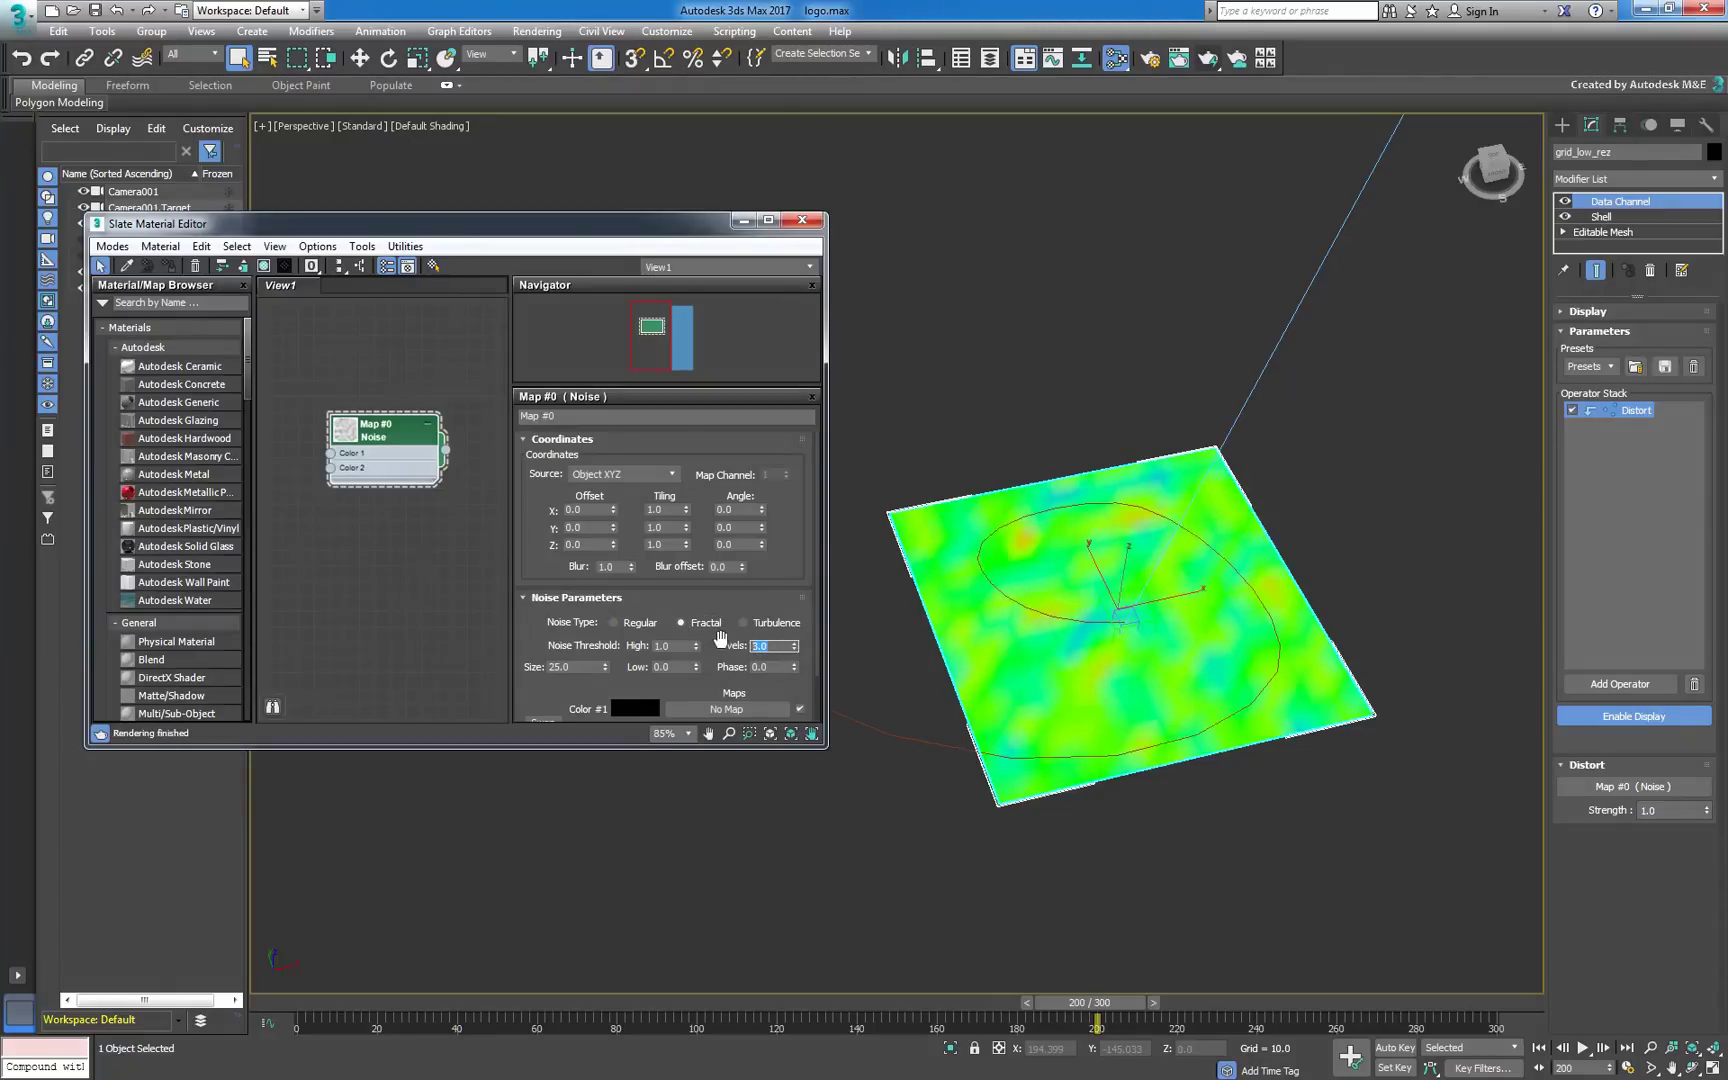
text(8)
key(Return)
Animate the Noise map's phase with Auto Key, setting it to 7.5 at frame 300.
key(n)
key(End)
double_click(762, 667)
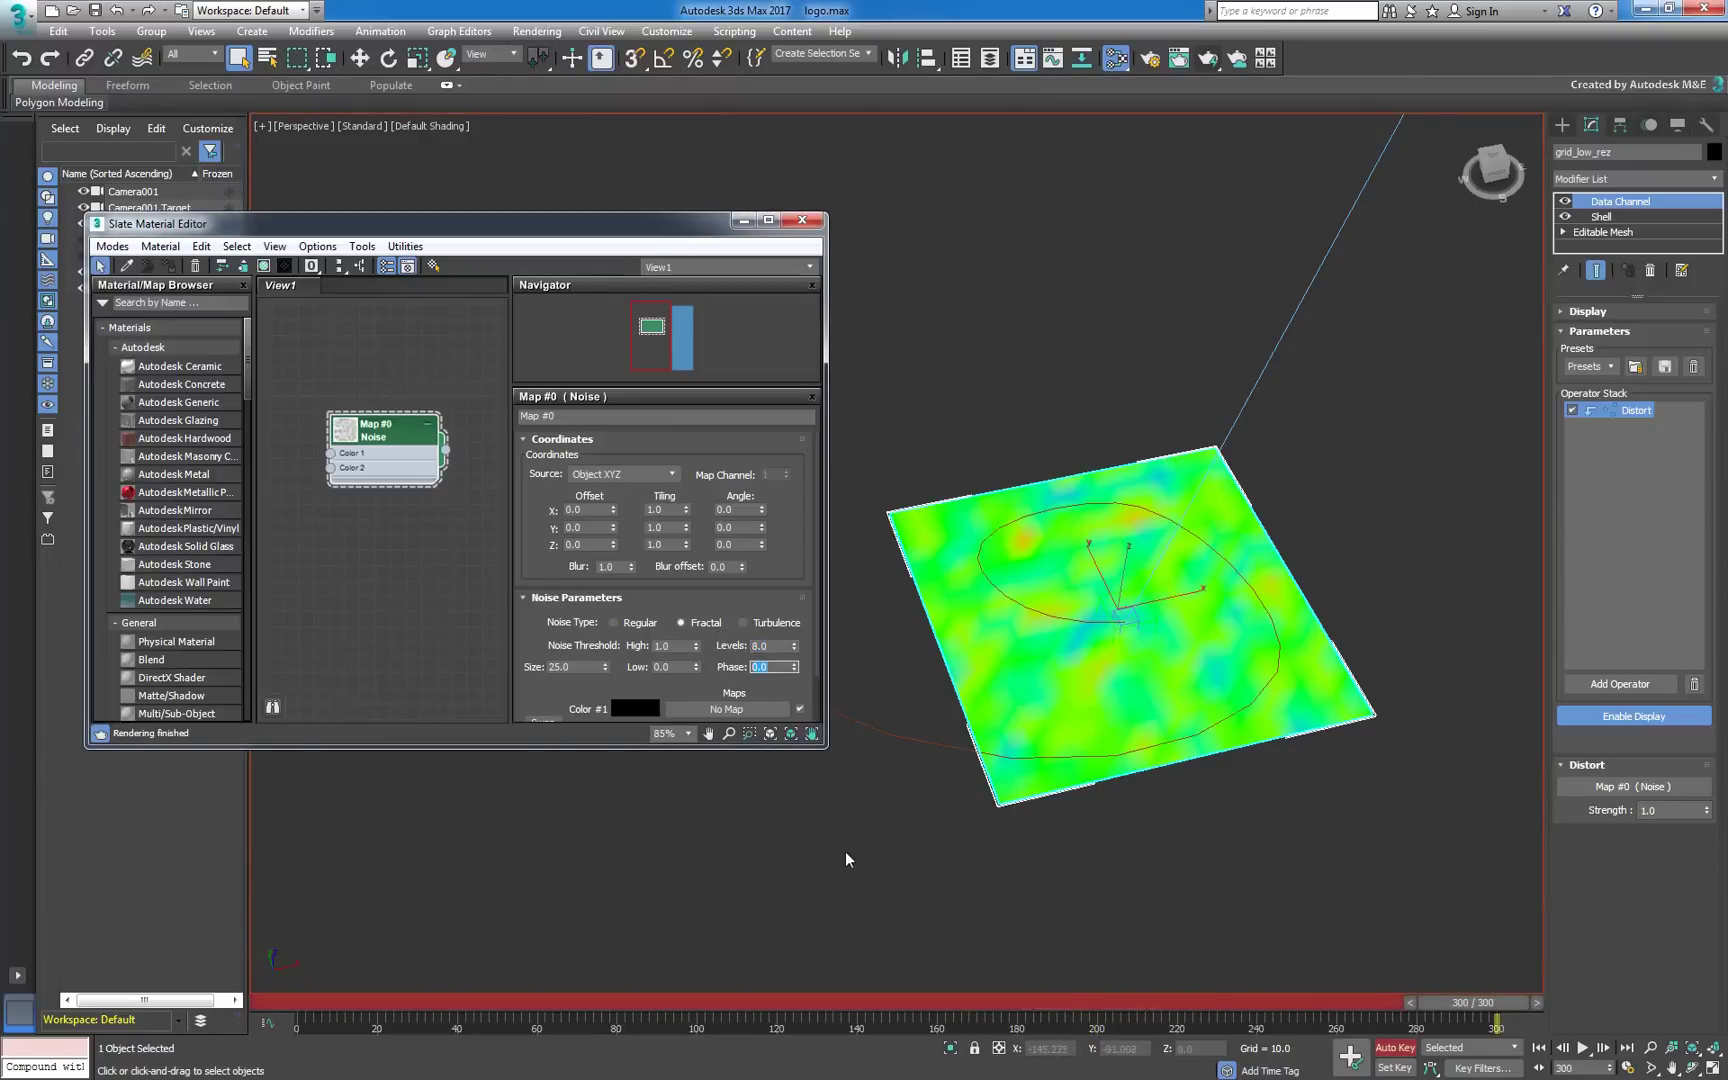
text(7.5)
key(Return)
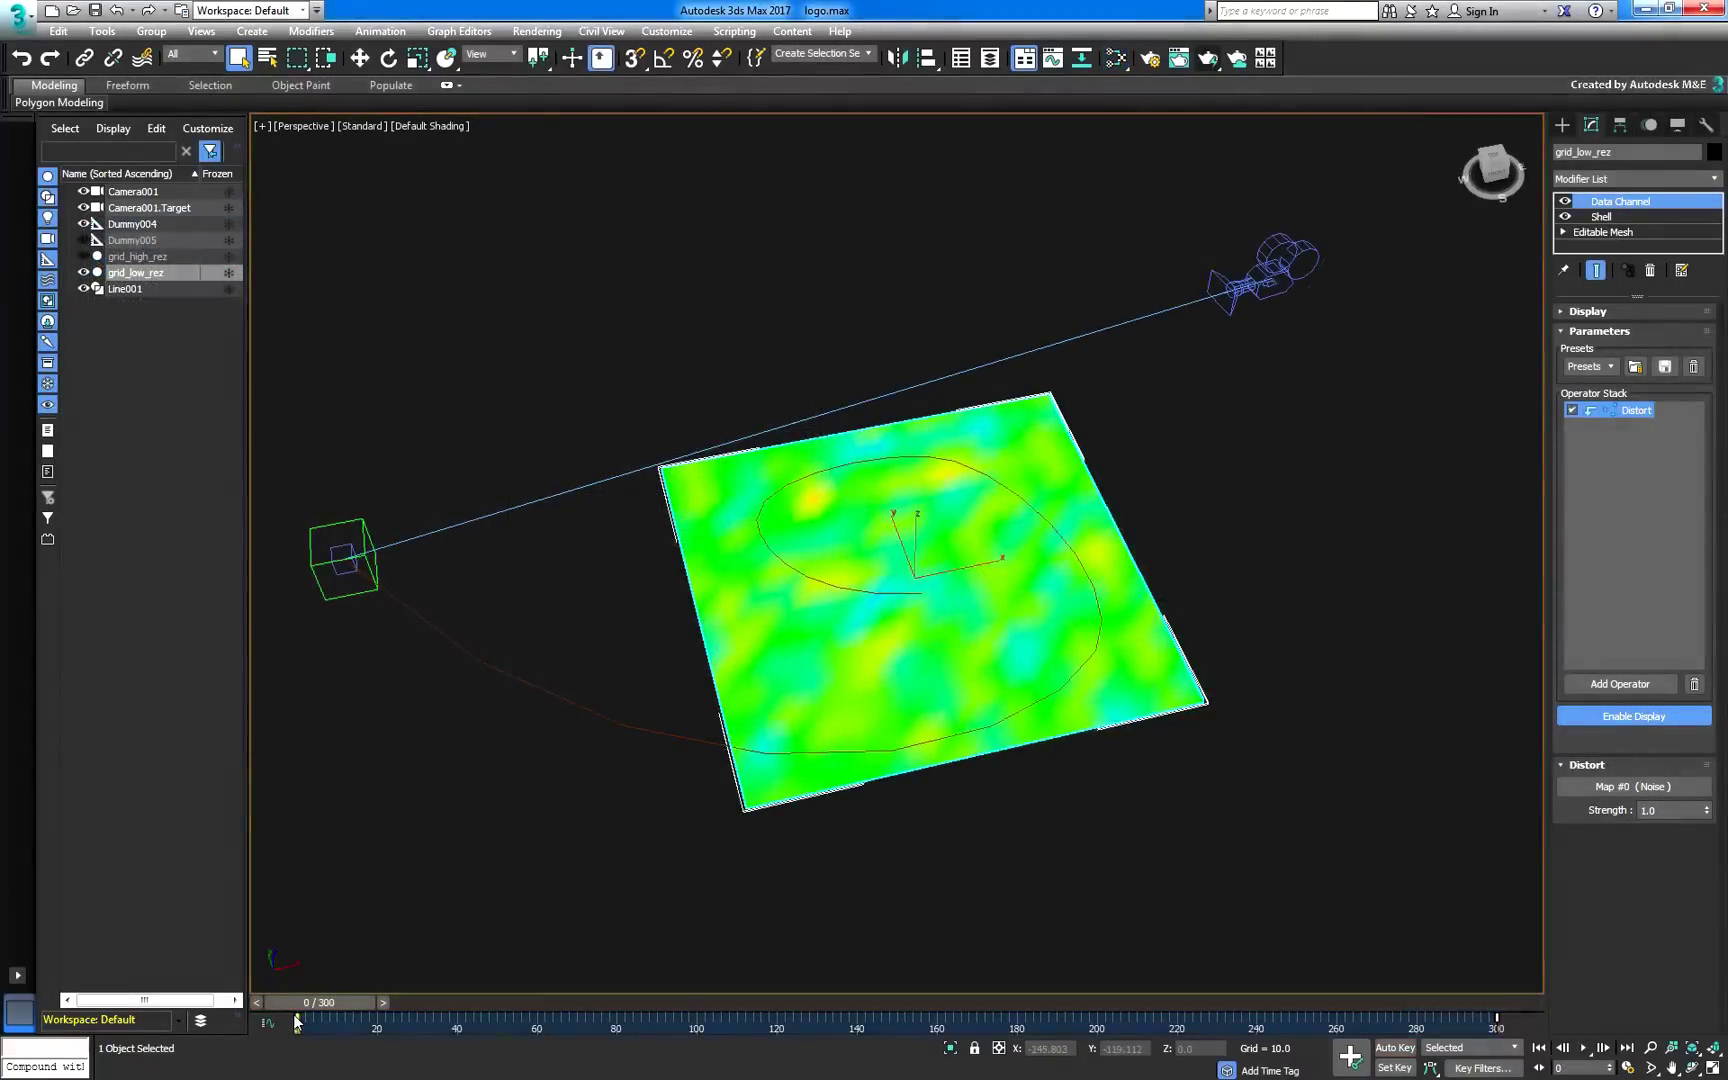
Make the phase animation linear by changing the first key's Out tangent and the frame 300 key's In tangent.
right_click(298, 1020)
click(368, 848)
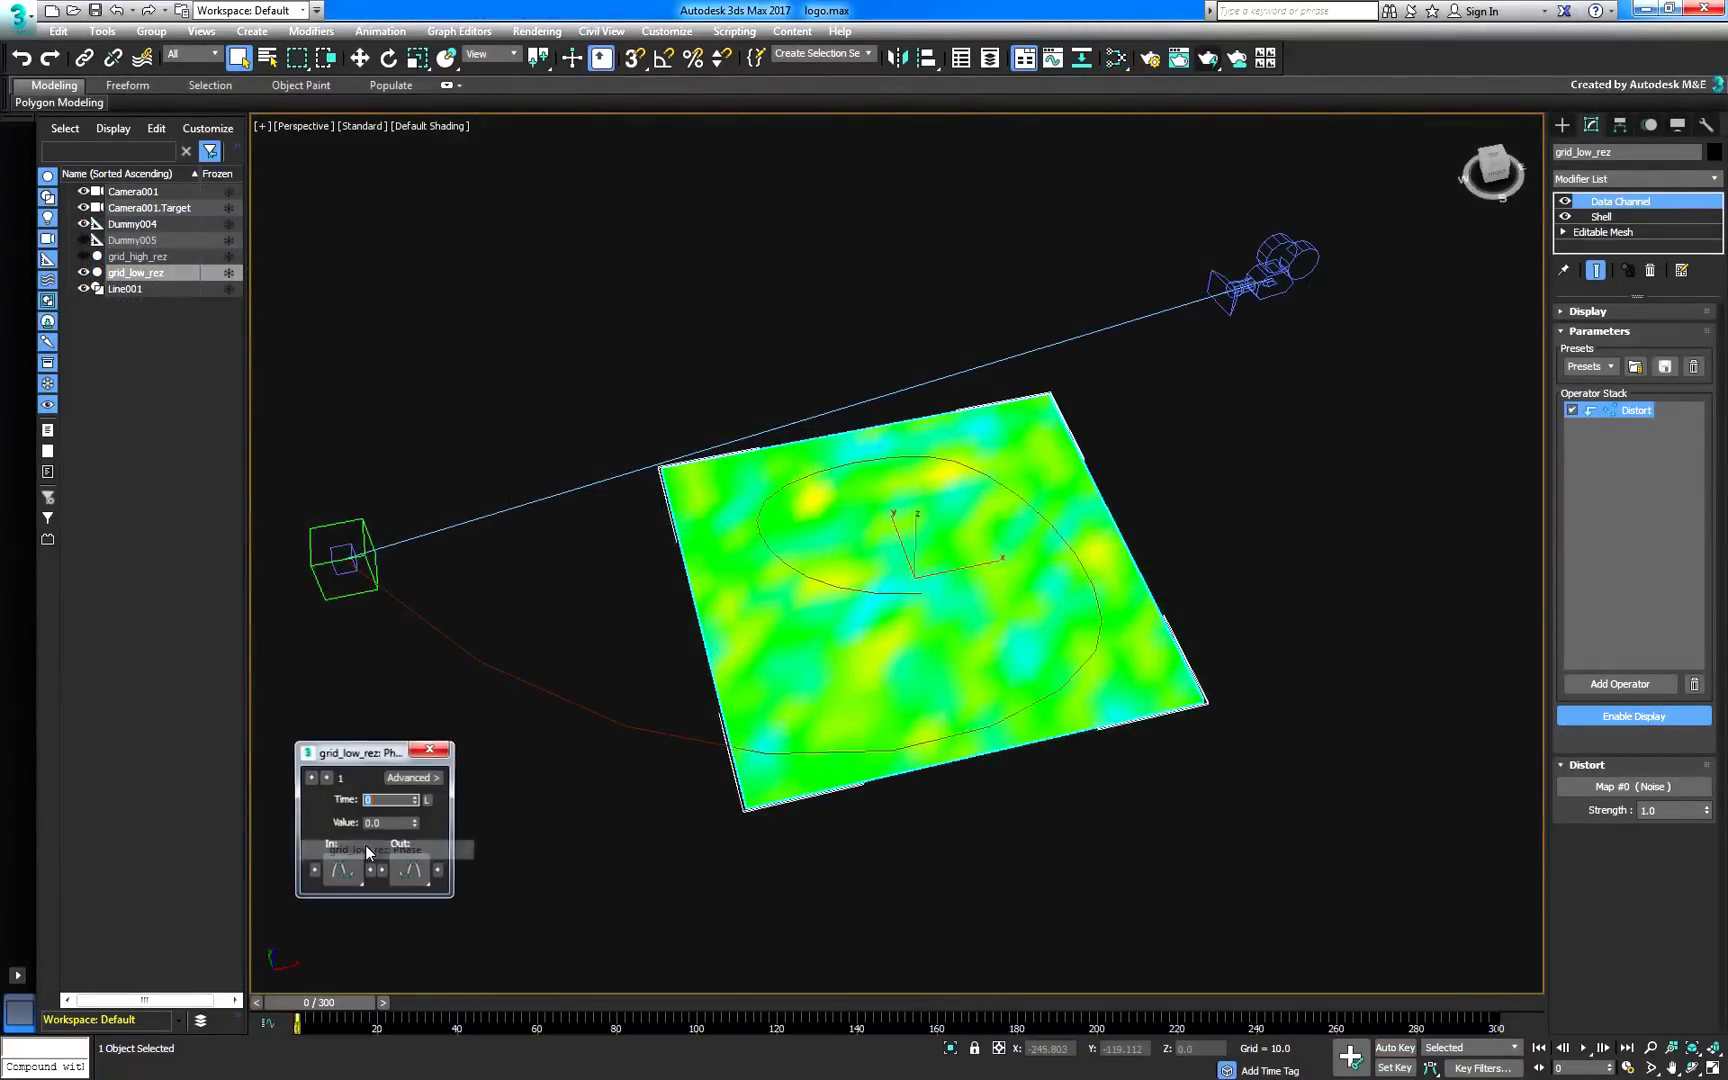
drag(408, 868, 410, 695)
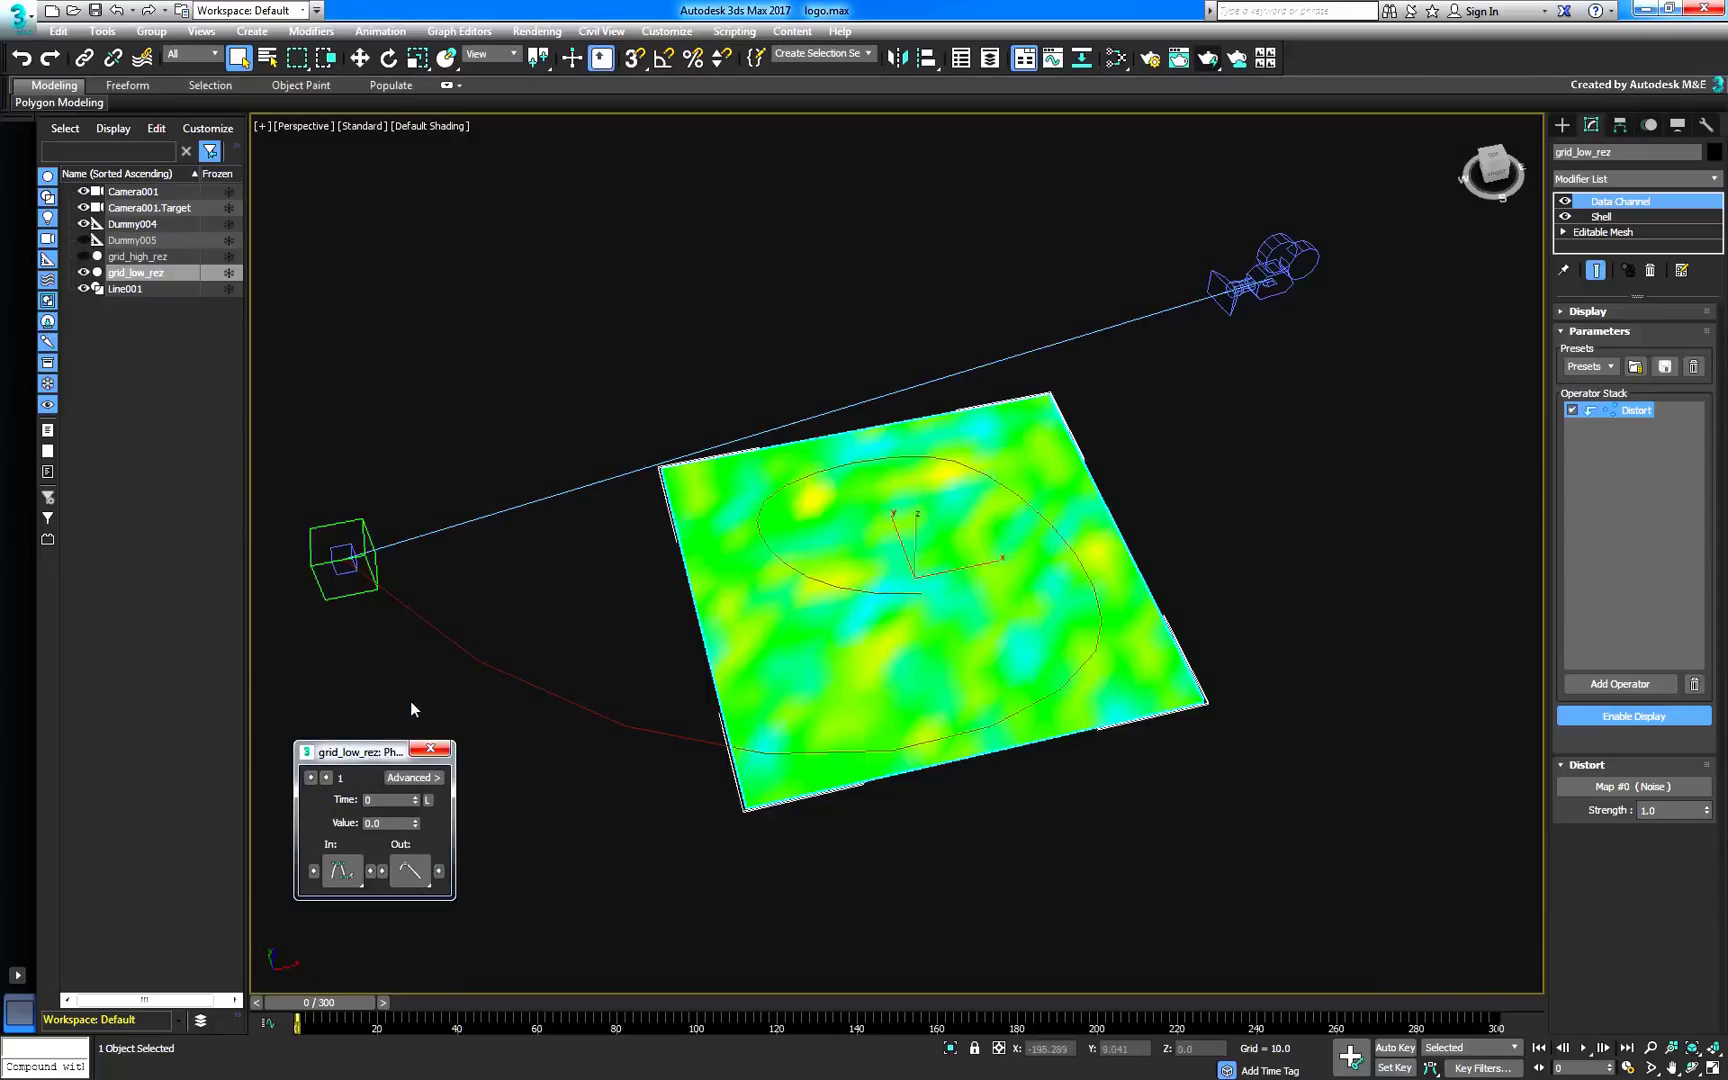
drag(341, 870, 343, 728)
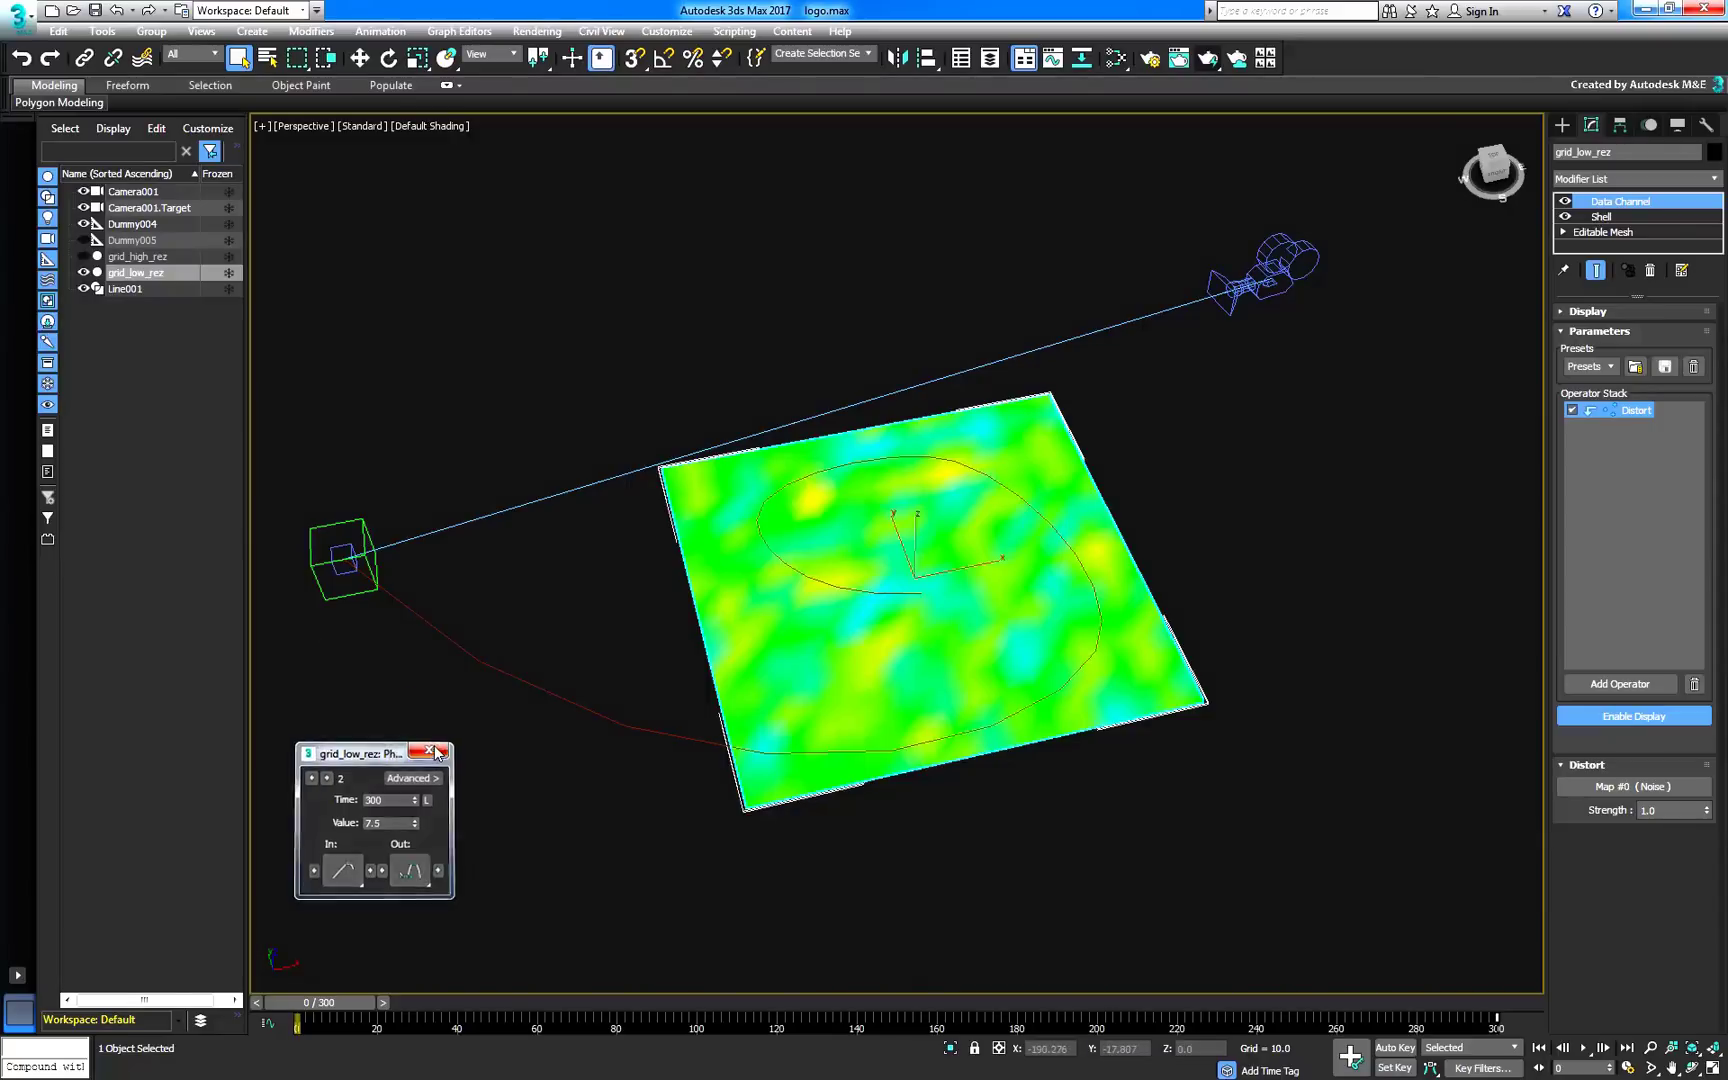
click(434, 752)
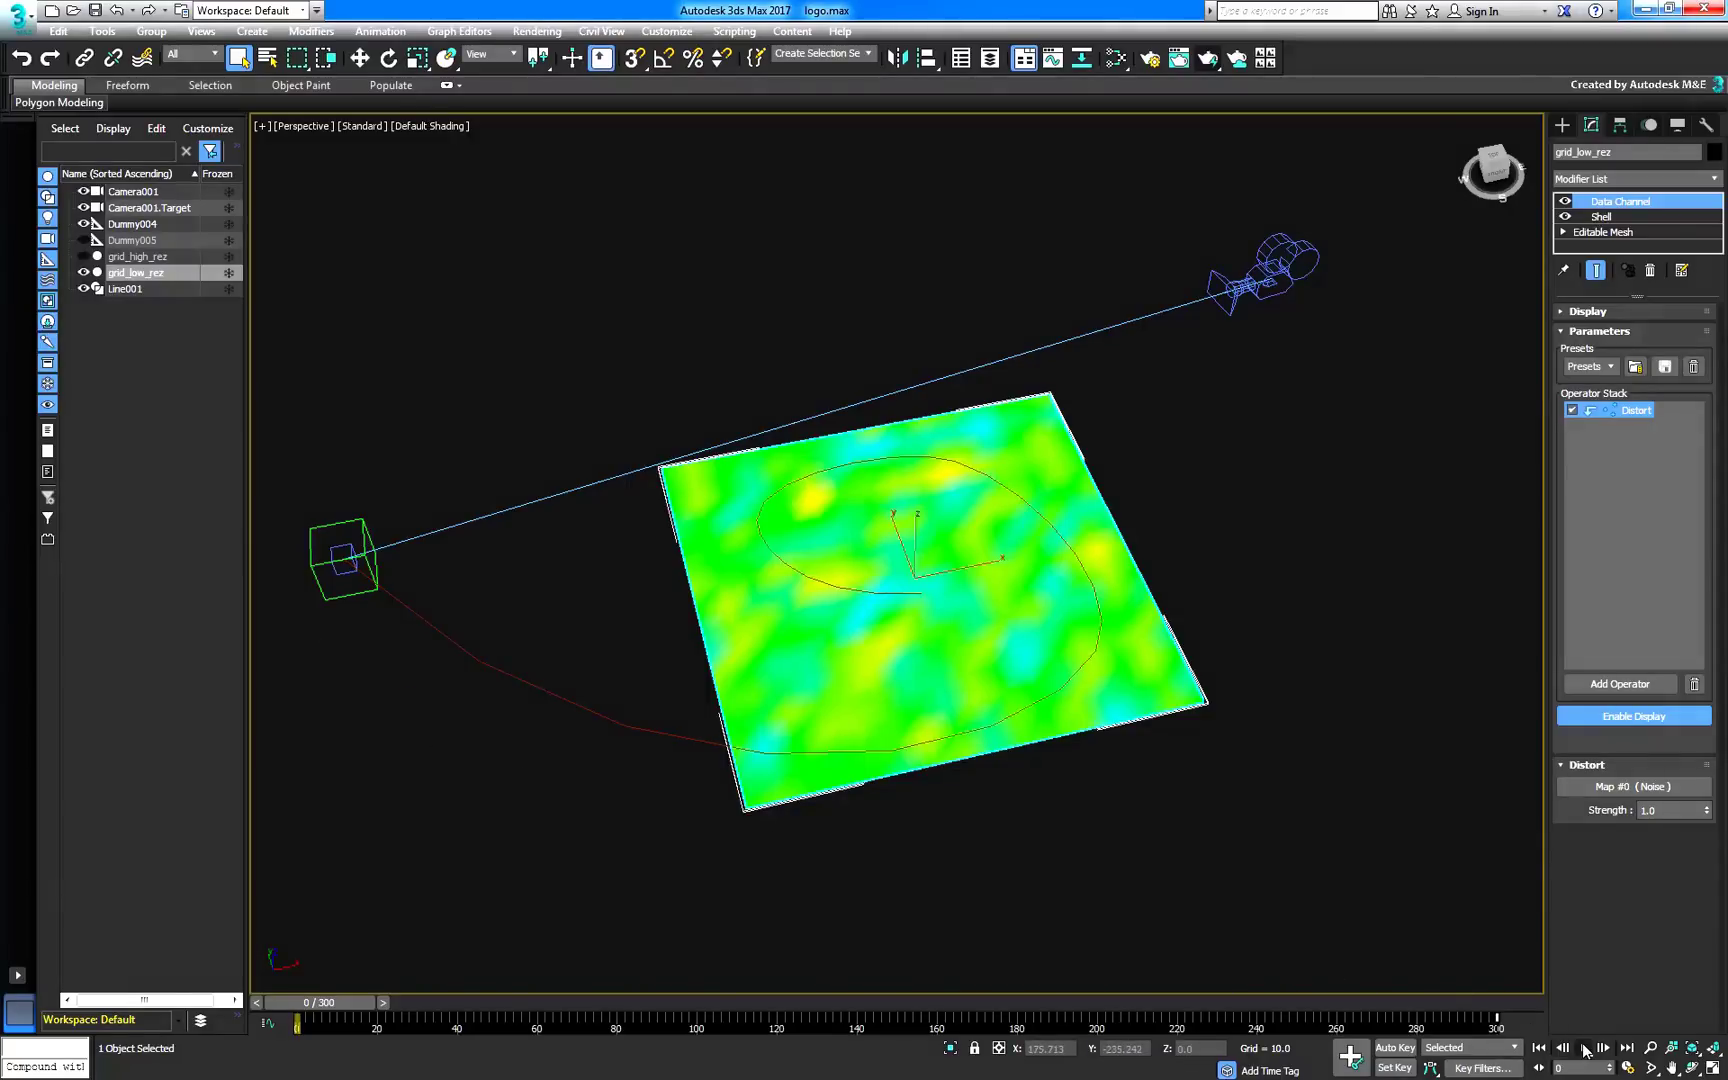
Play back the animation to check how the noise pattern evolves on the grid.
click(1583, 1047)
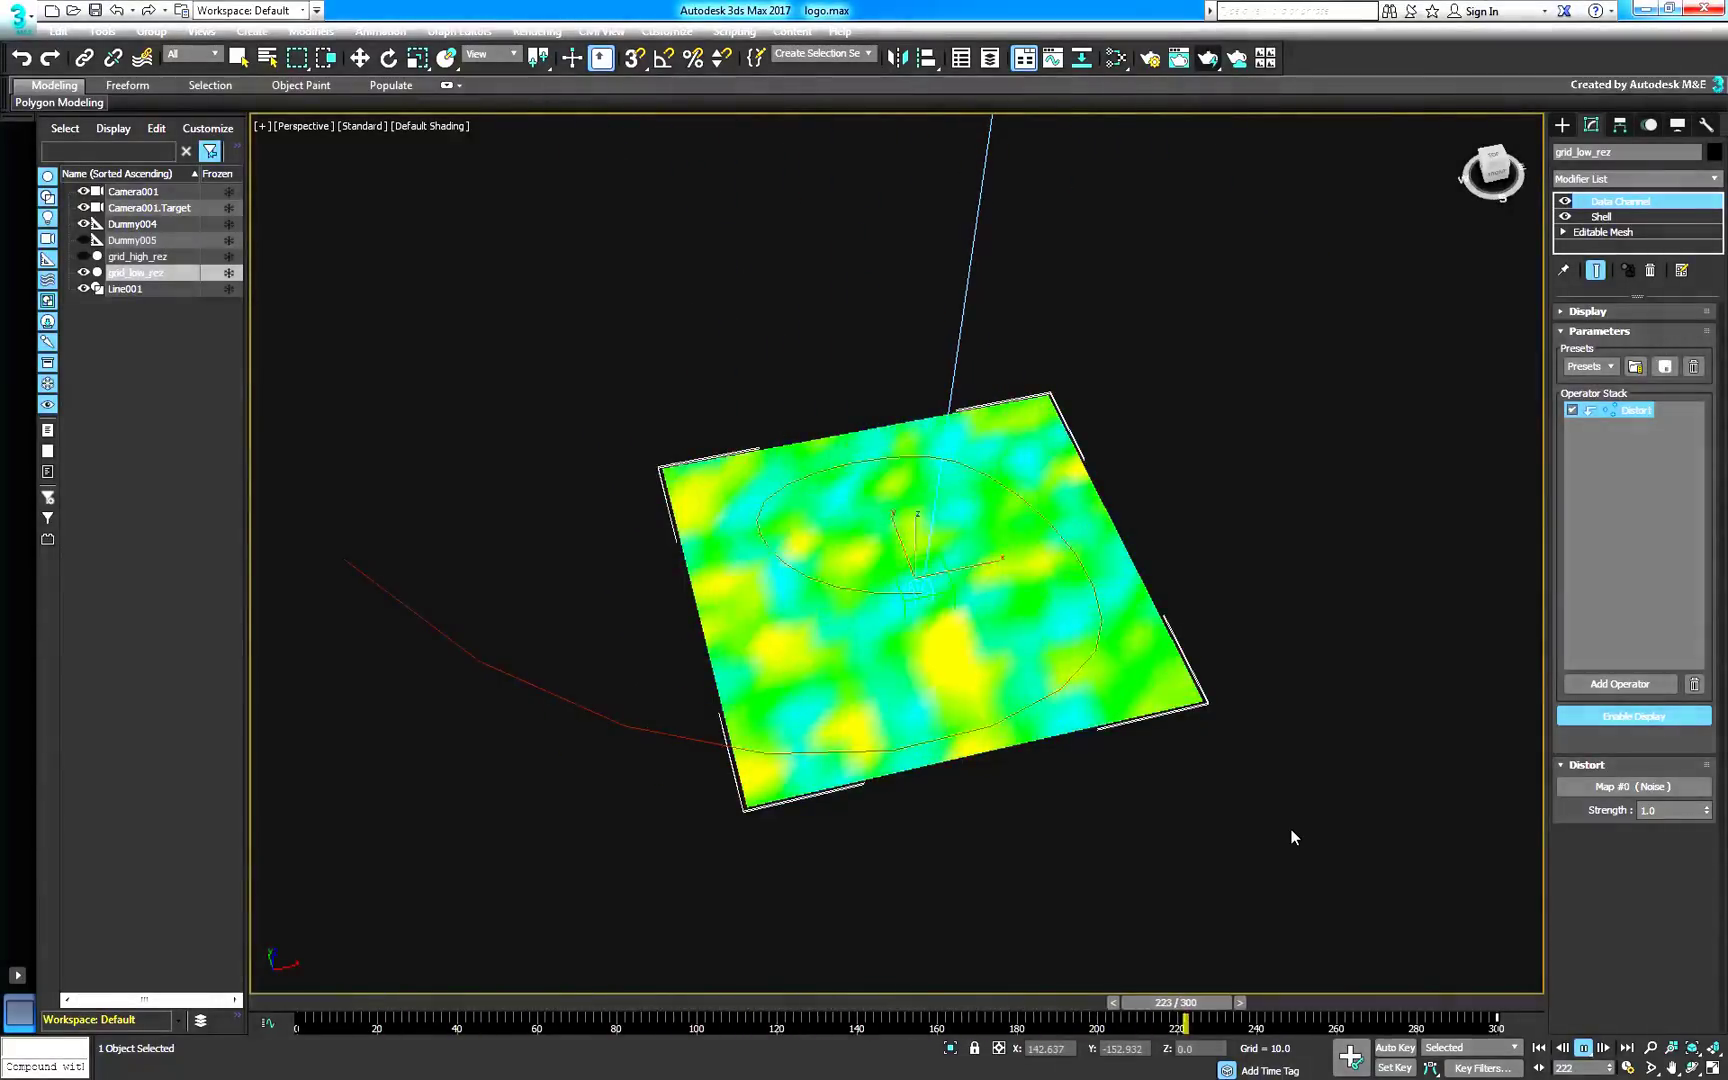
key(/)
Add a GeoQuantize operator after Distort in the operator stack and preview the animation.
click(1620, 683)
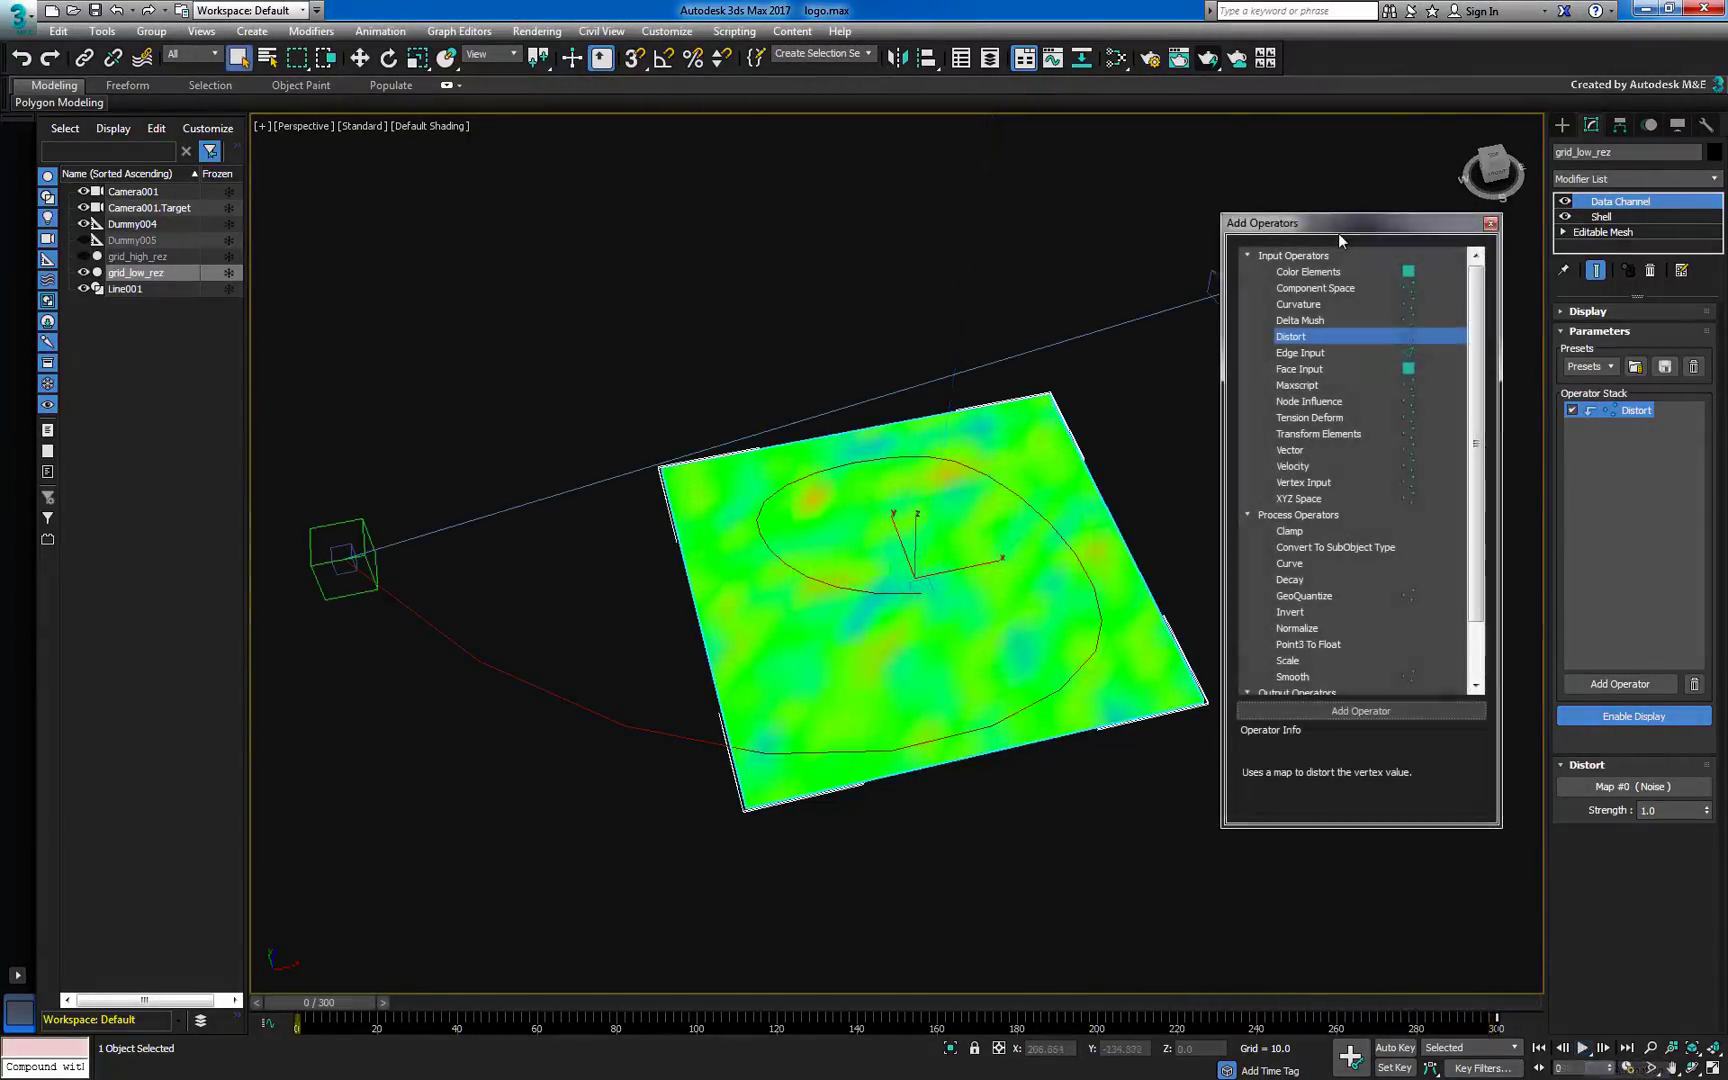
click(1355, 595)
click(1374, 713)
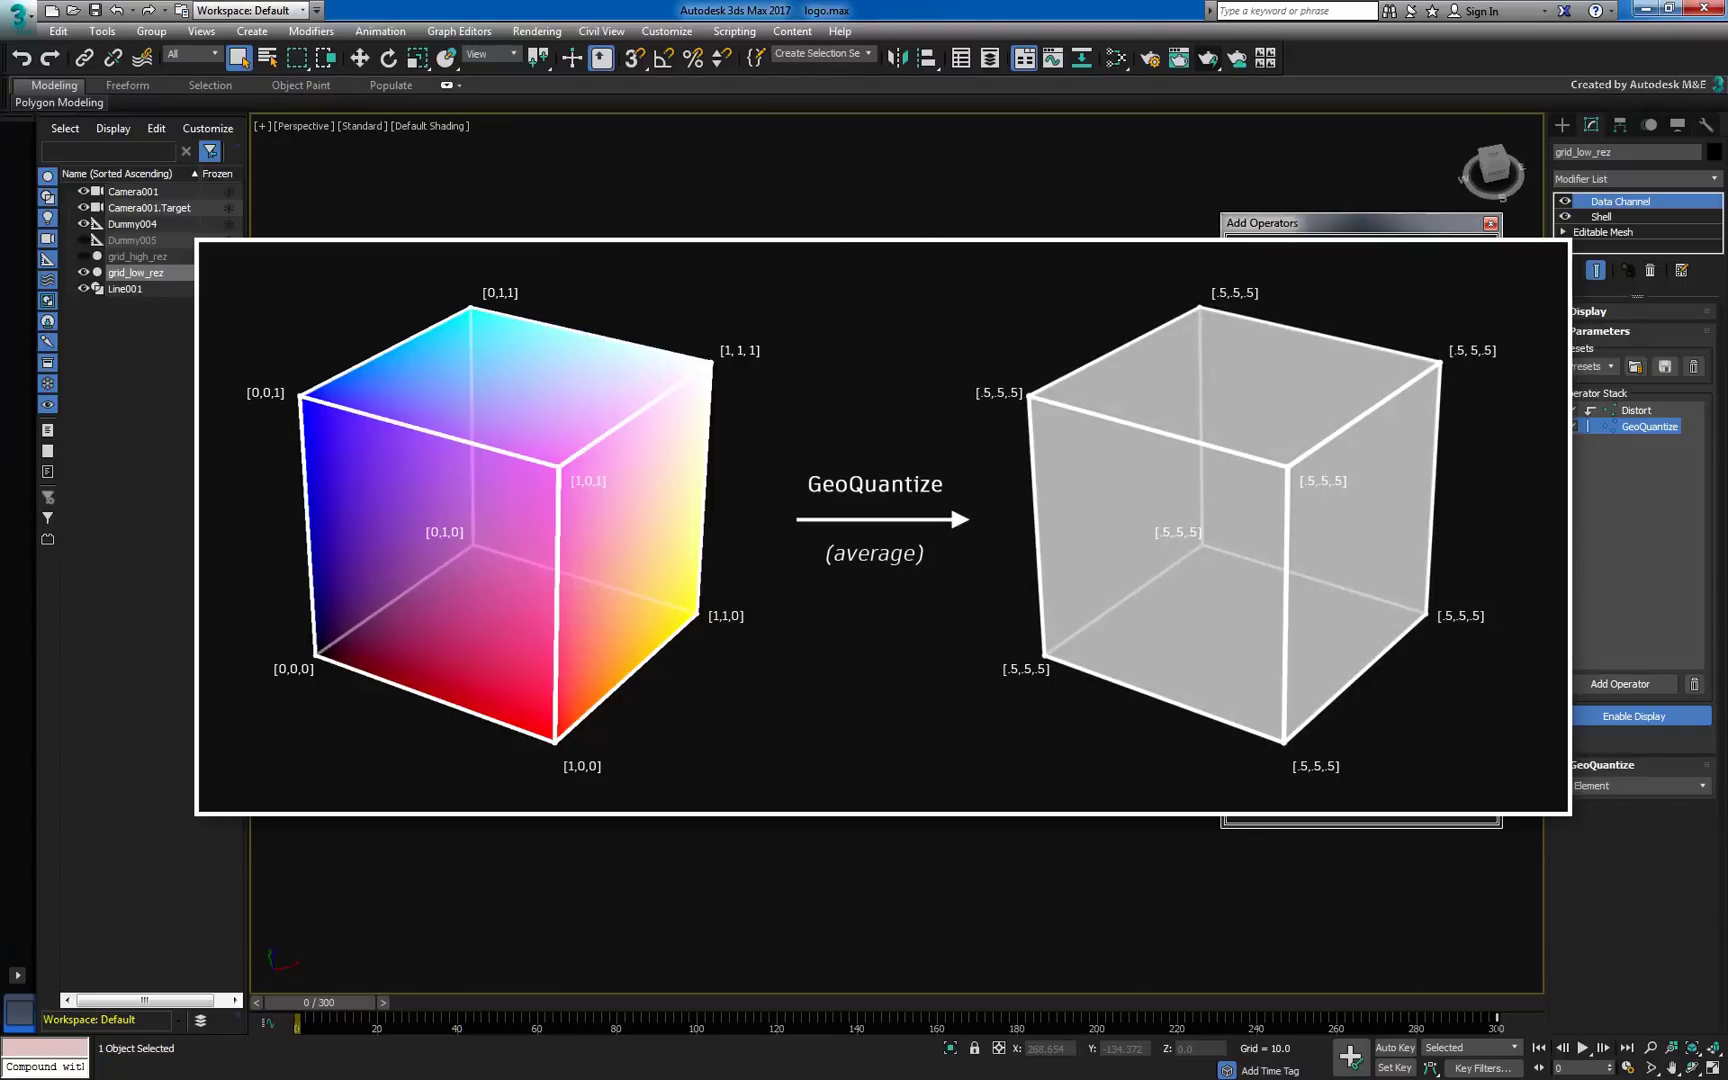
key(/)
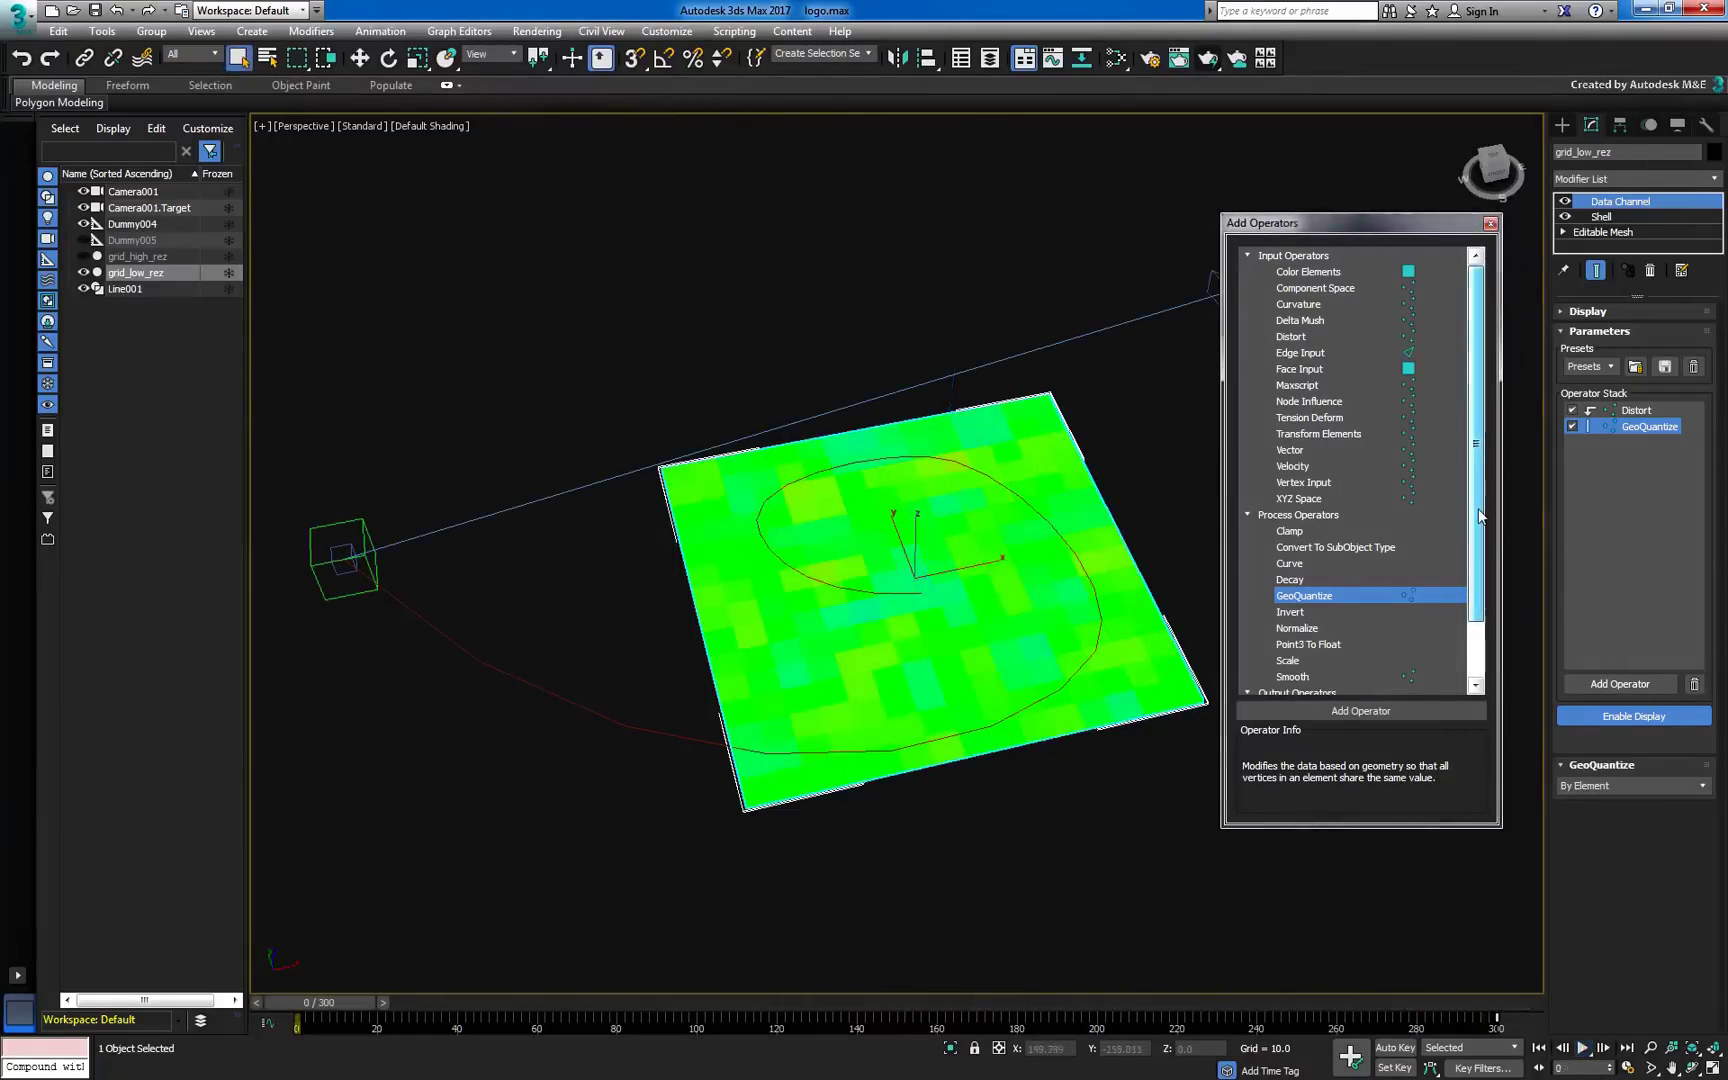
Add a Vertex Output operator that outputs to the Z position using the Add method.
scroll(1354, 677, down, 2)
click(1345, 676)
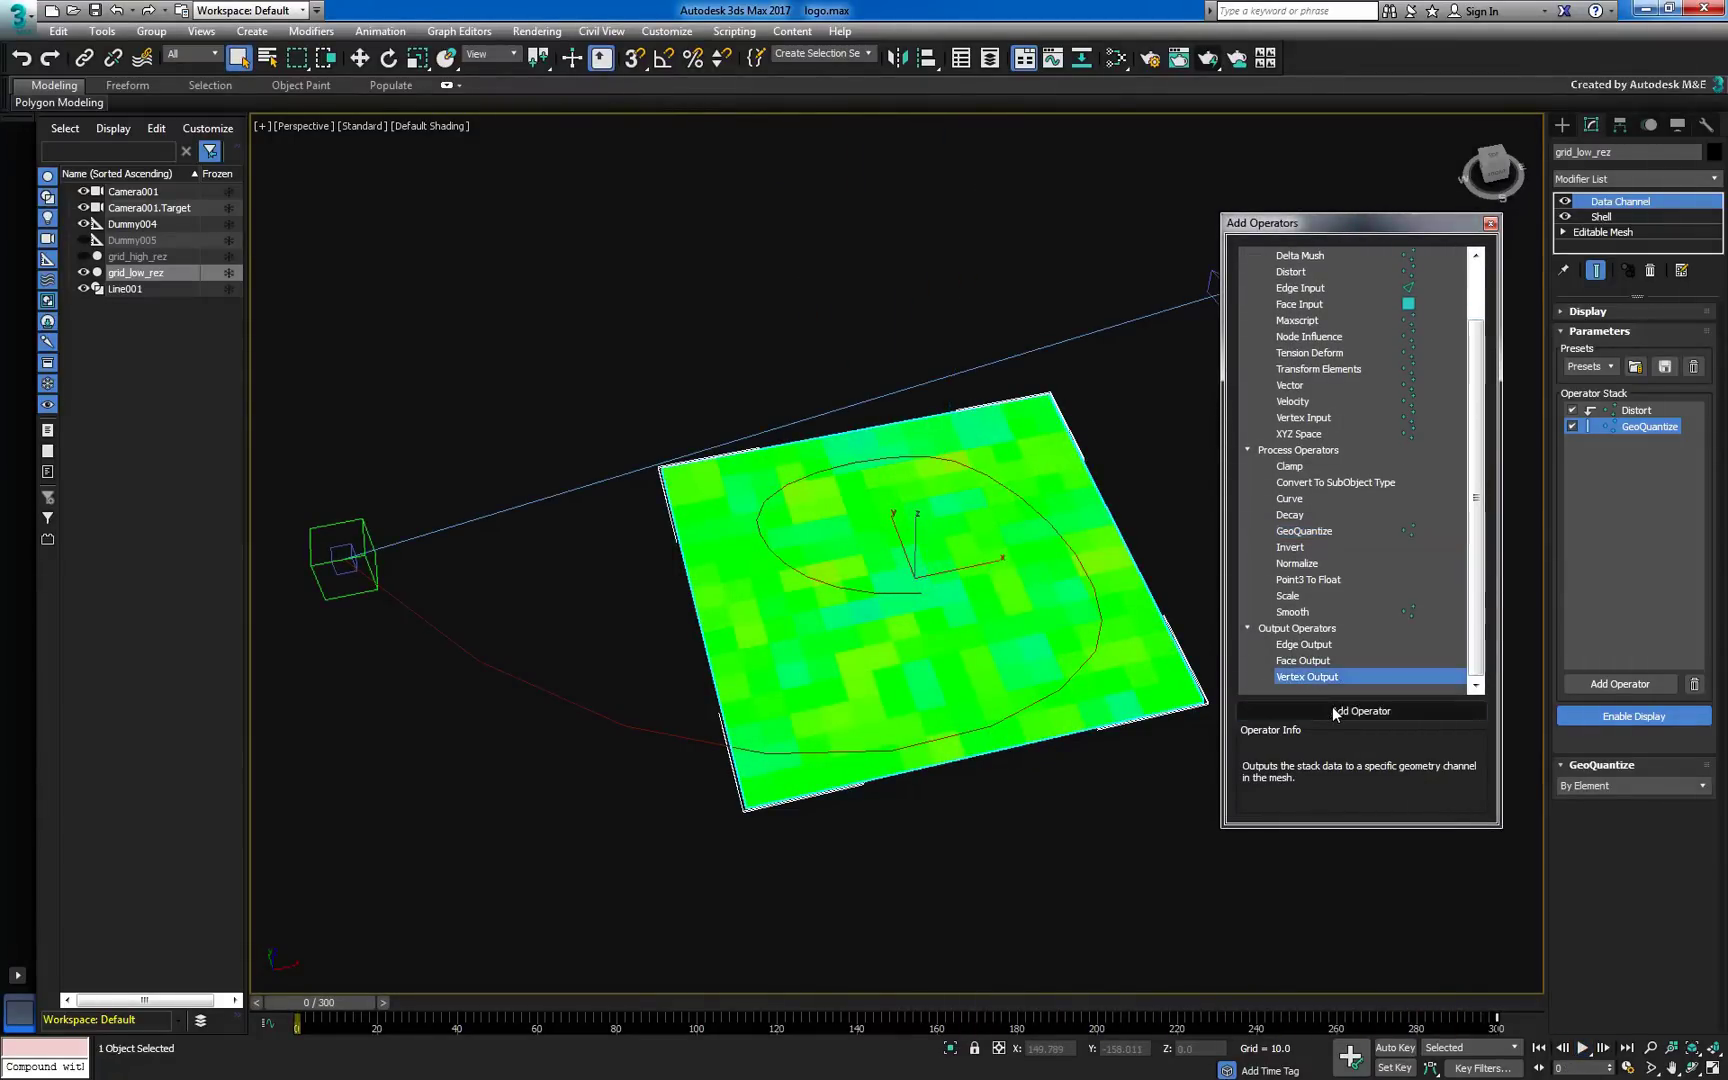
click(1336, 710)
click(1592, 809)
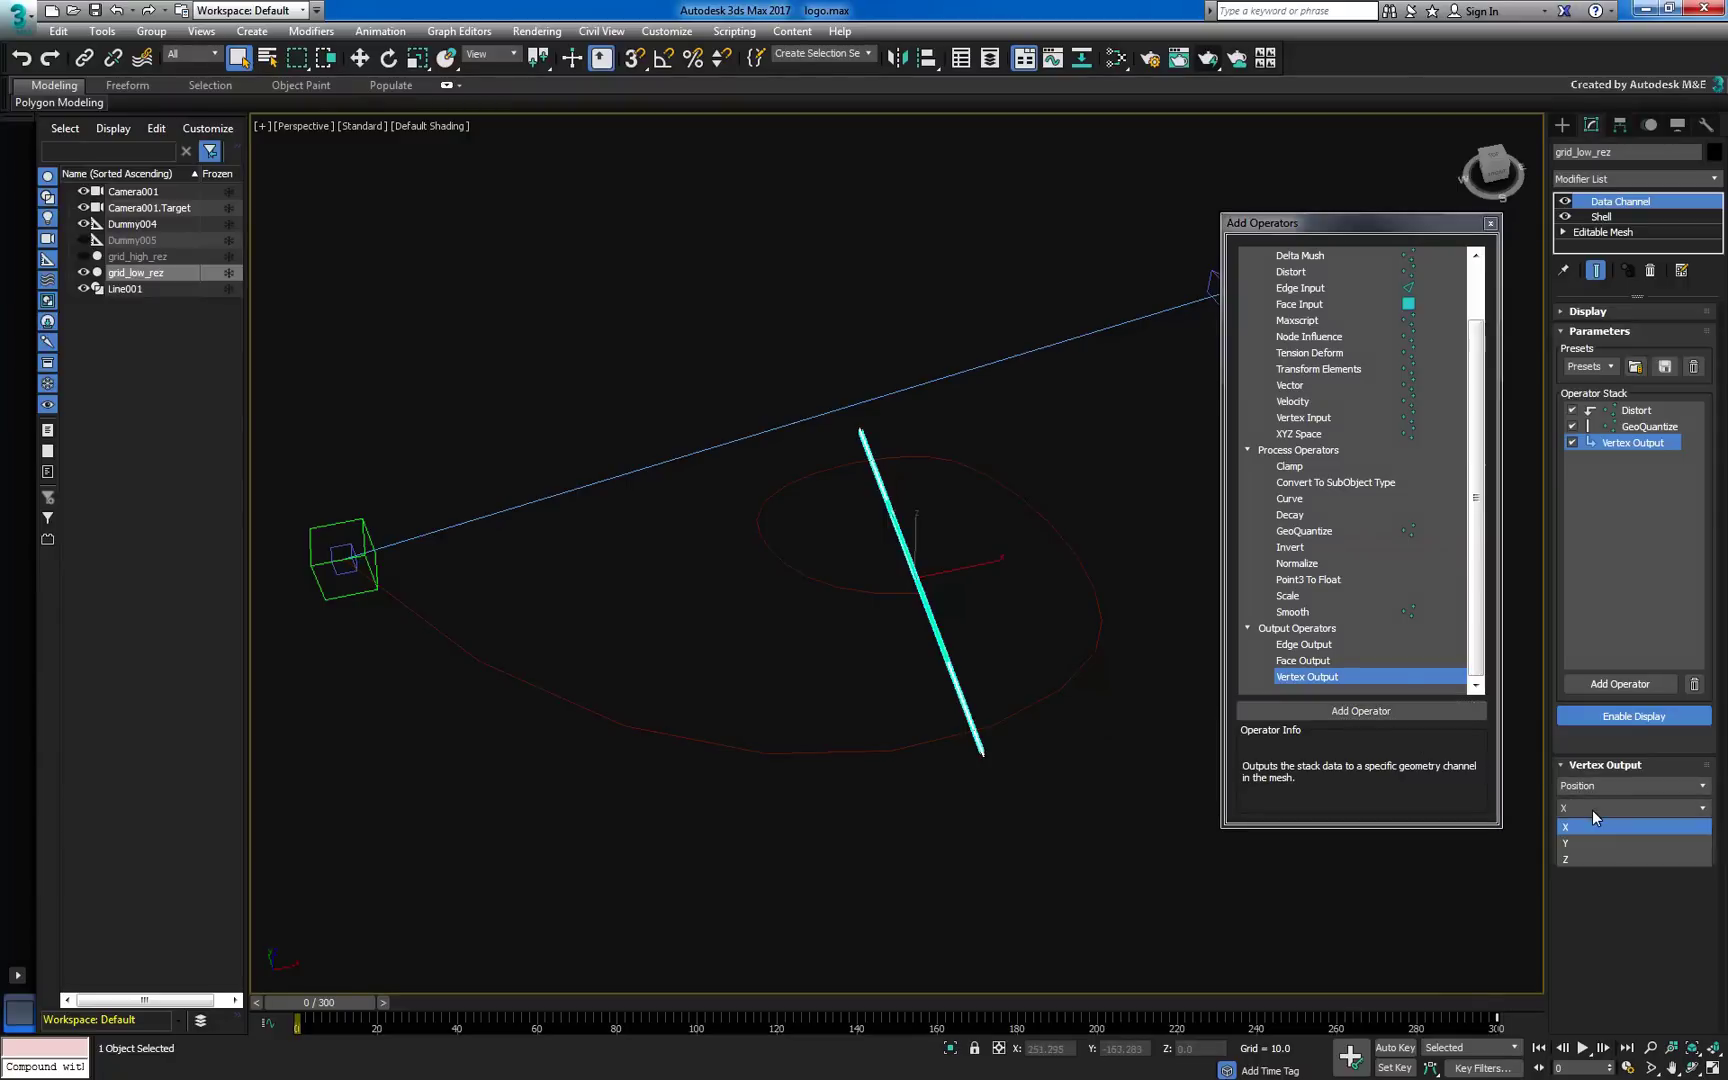
click(1584, 853)
click(1586, 851)
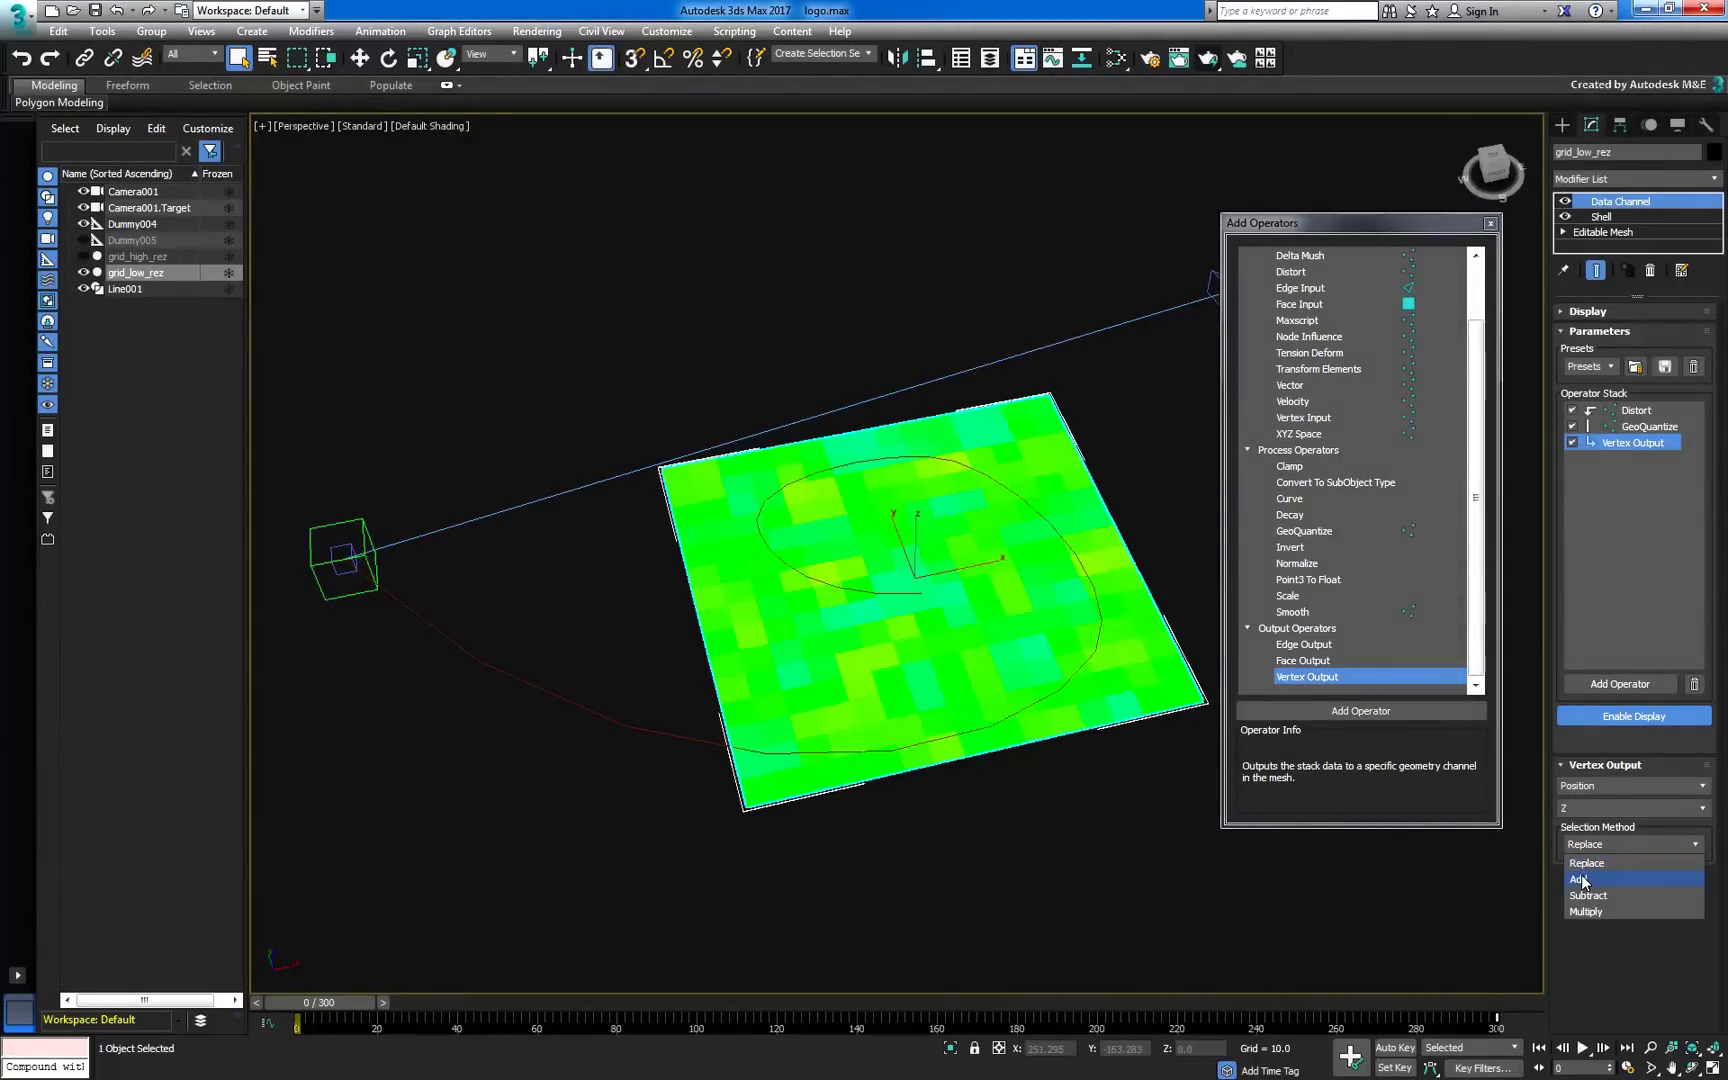
click(1581, 875)
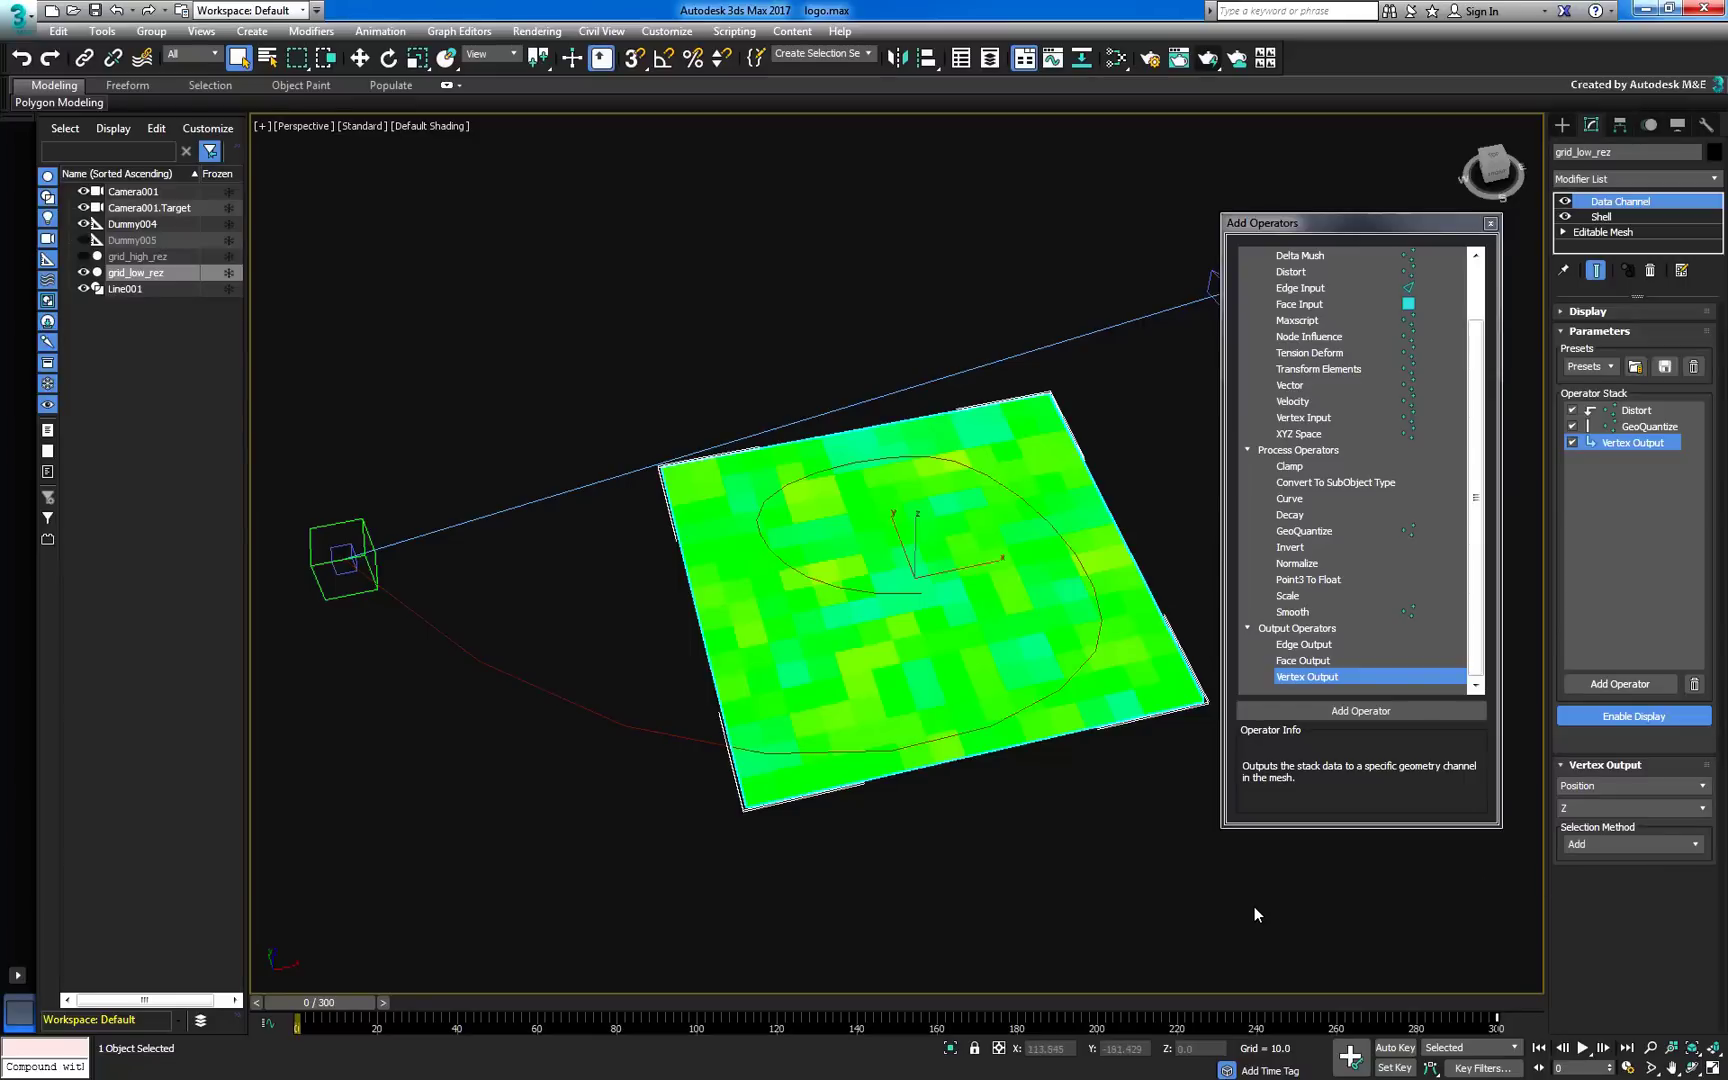
Set the Distort operator's strength to 30.
click(1636, 410)
click(1668, 810)
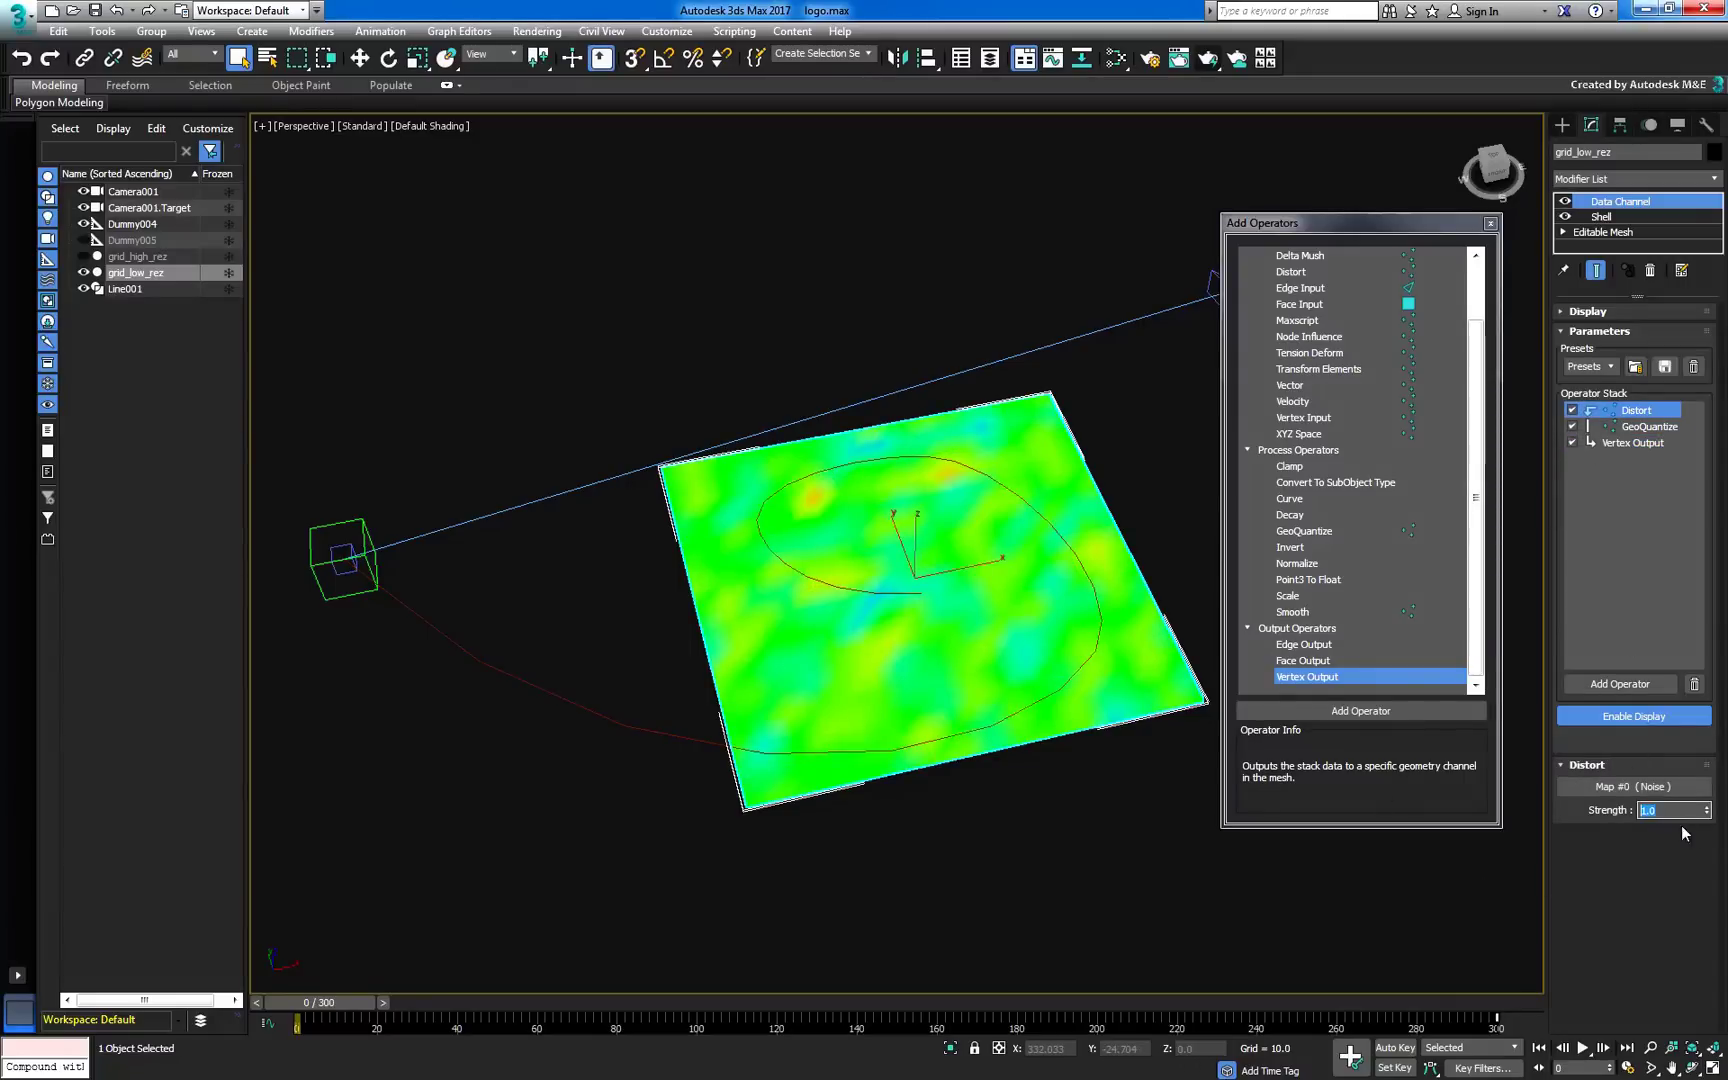
drag(1709, 813, 1592, 842)
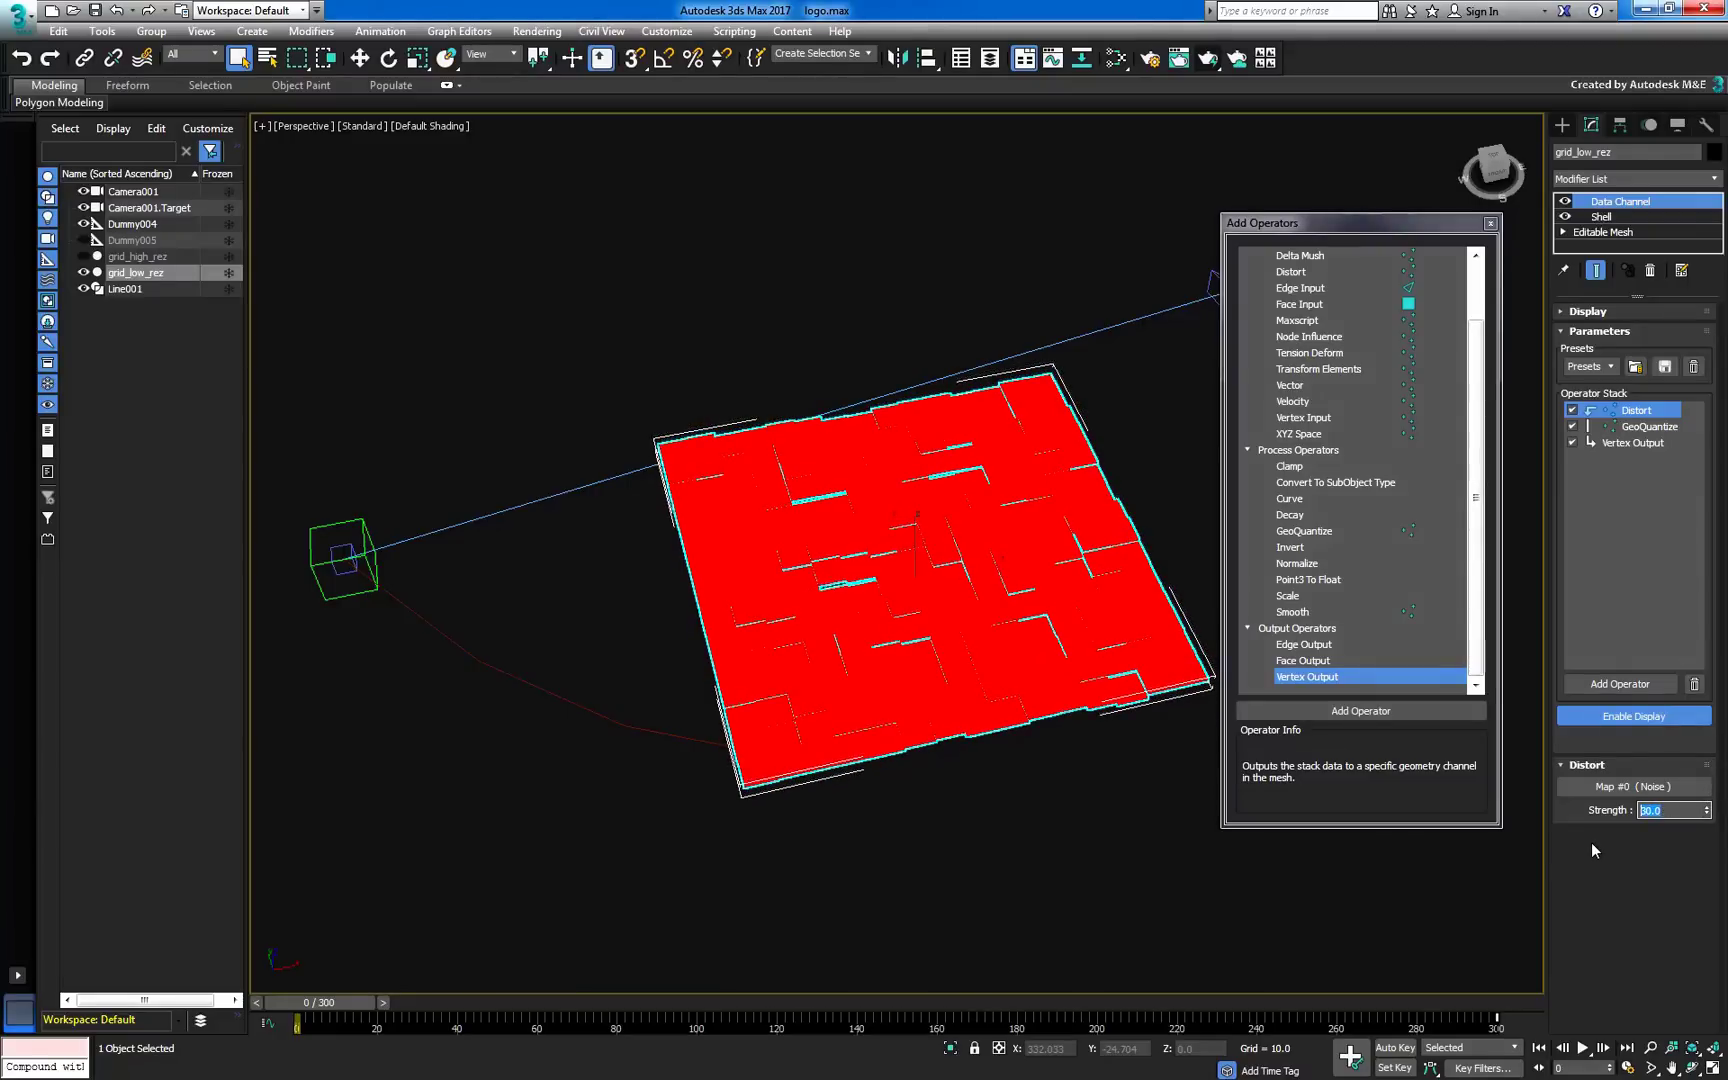
Disable the Data Channel color display and play back the animated displacement of the grid.
click(1600, 714)
key(slash)
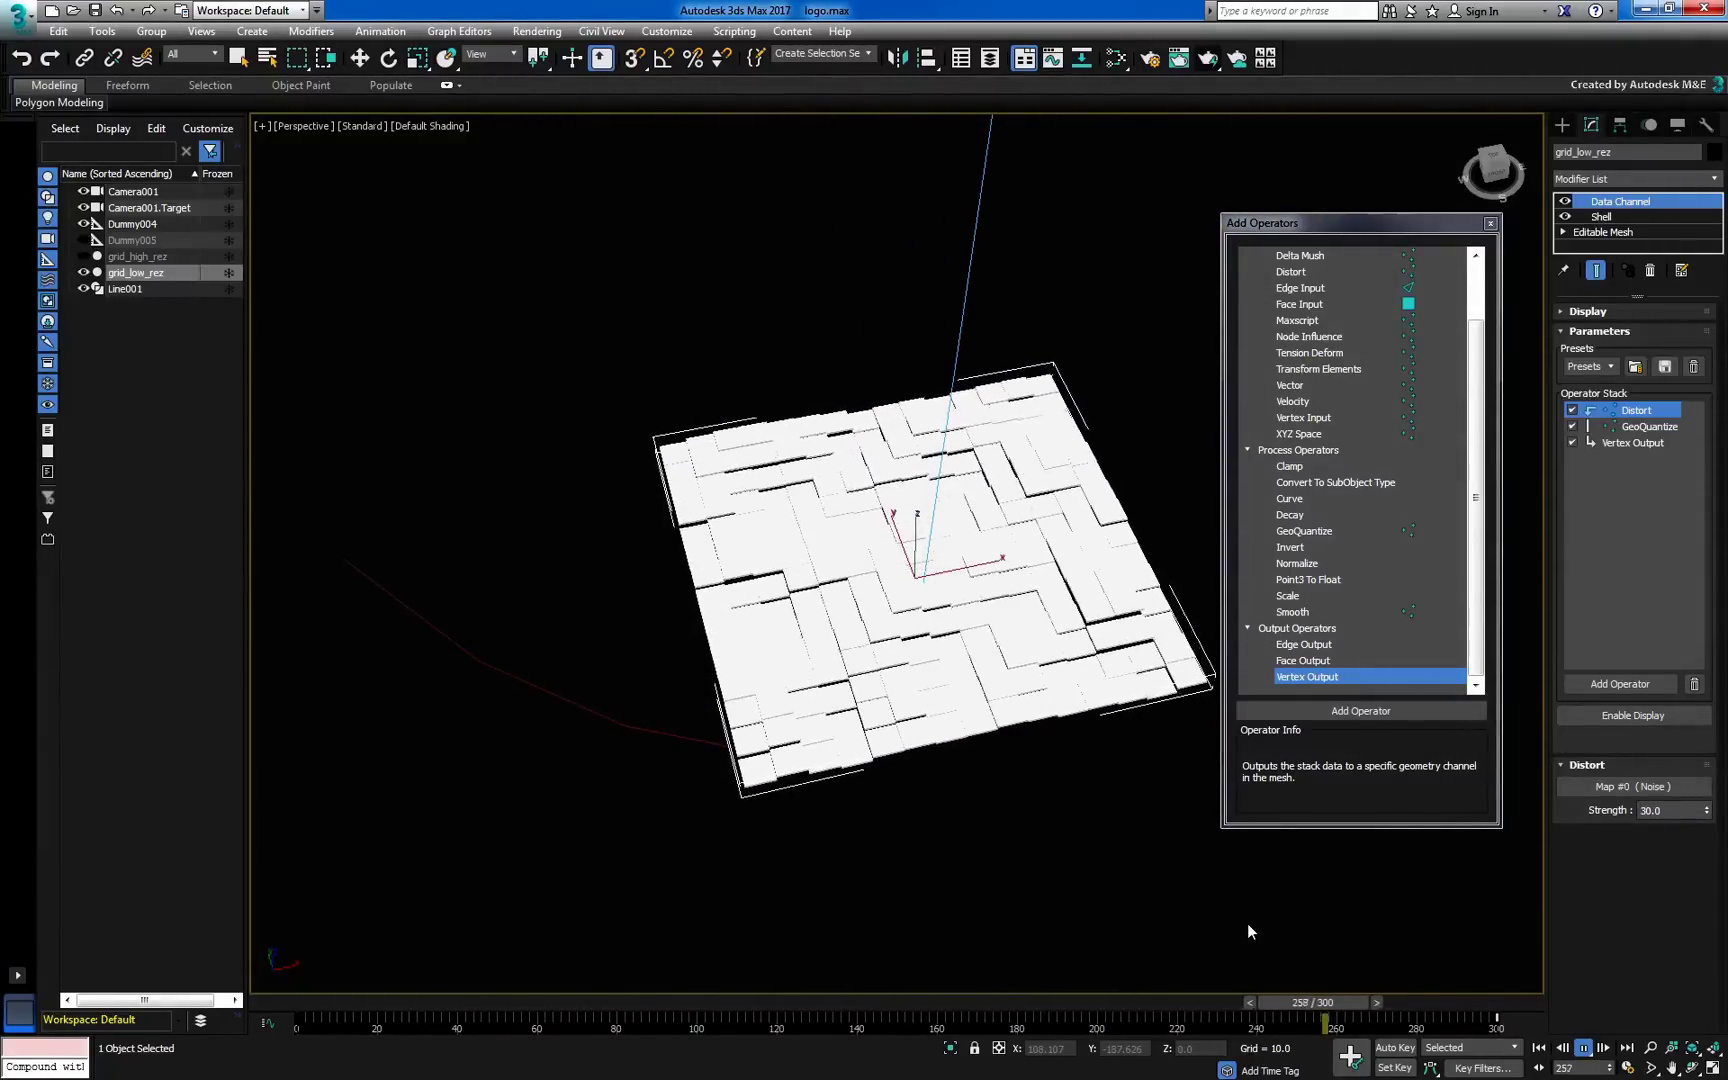
key(slash)
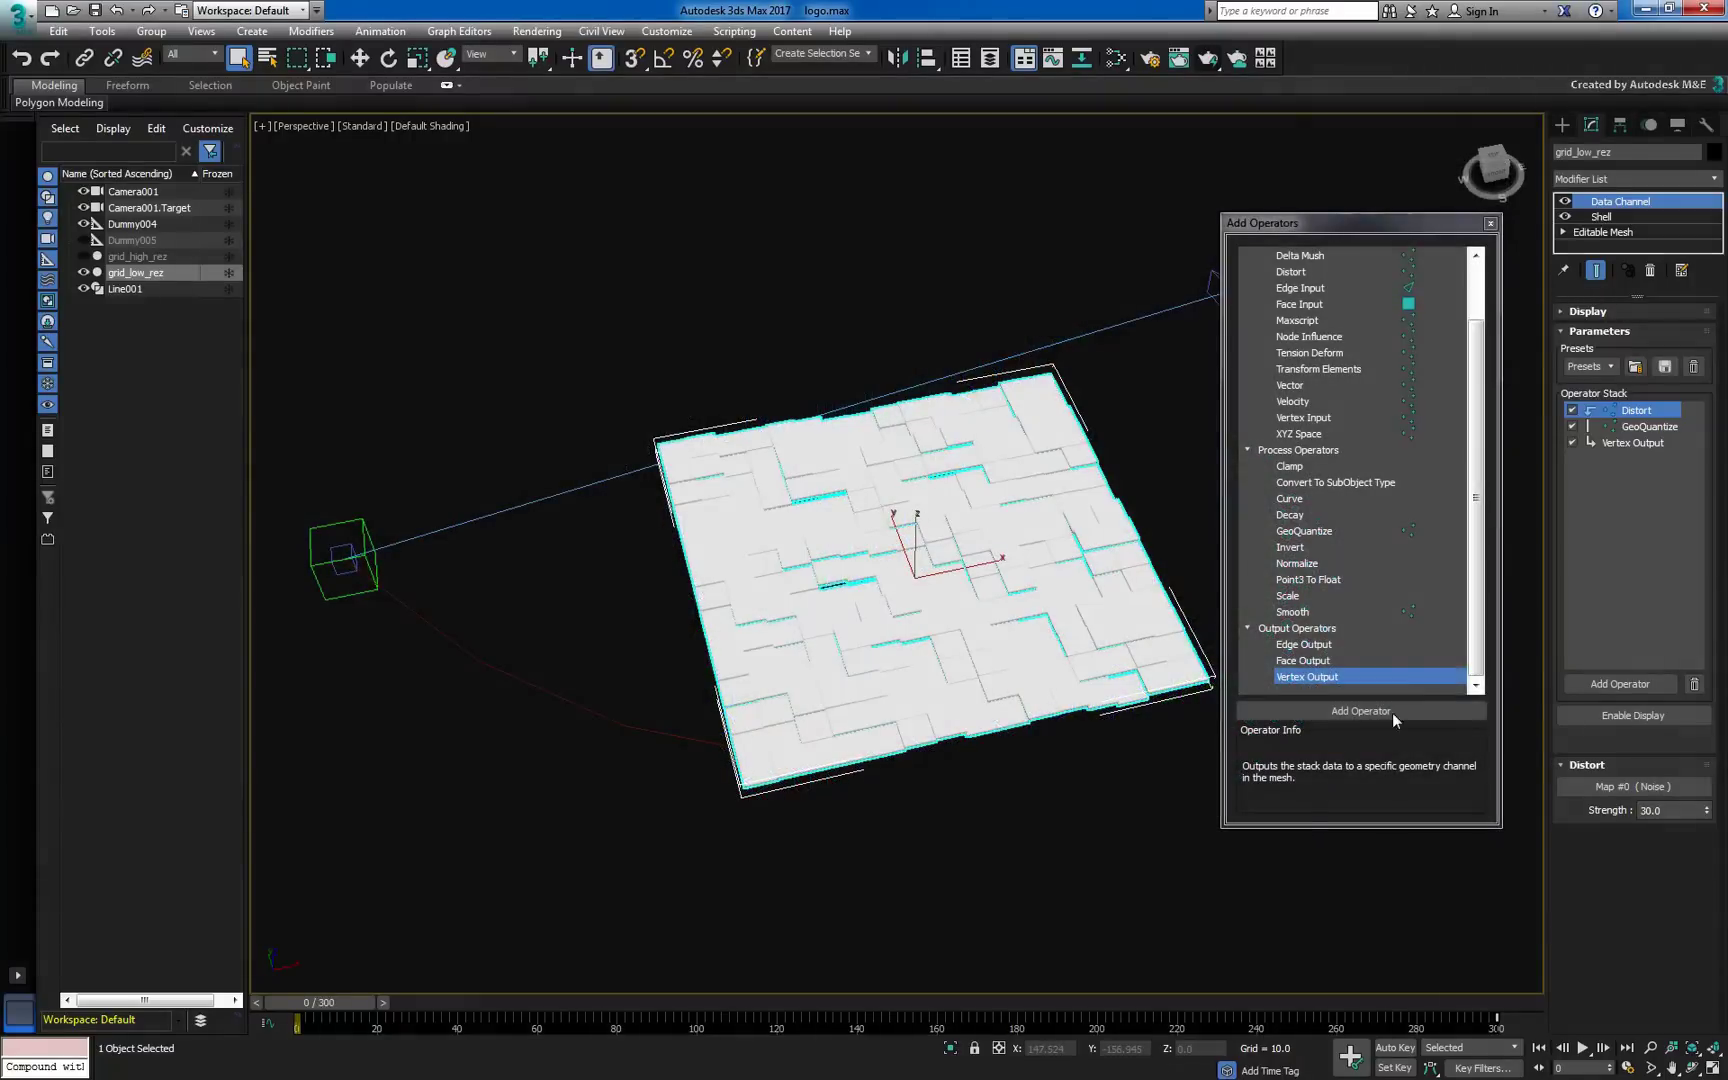
Add a Node Influence operator, set its blend mode to Replace, and place it above Distort in the operator stack.
click(1315, 337)
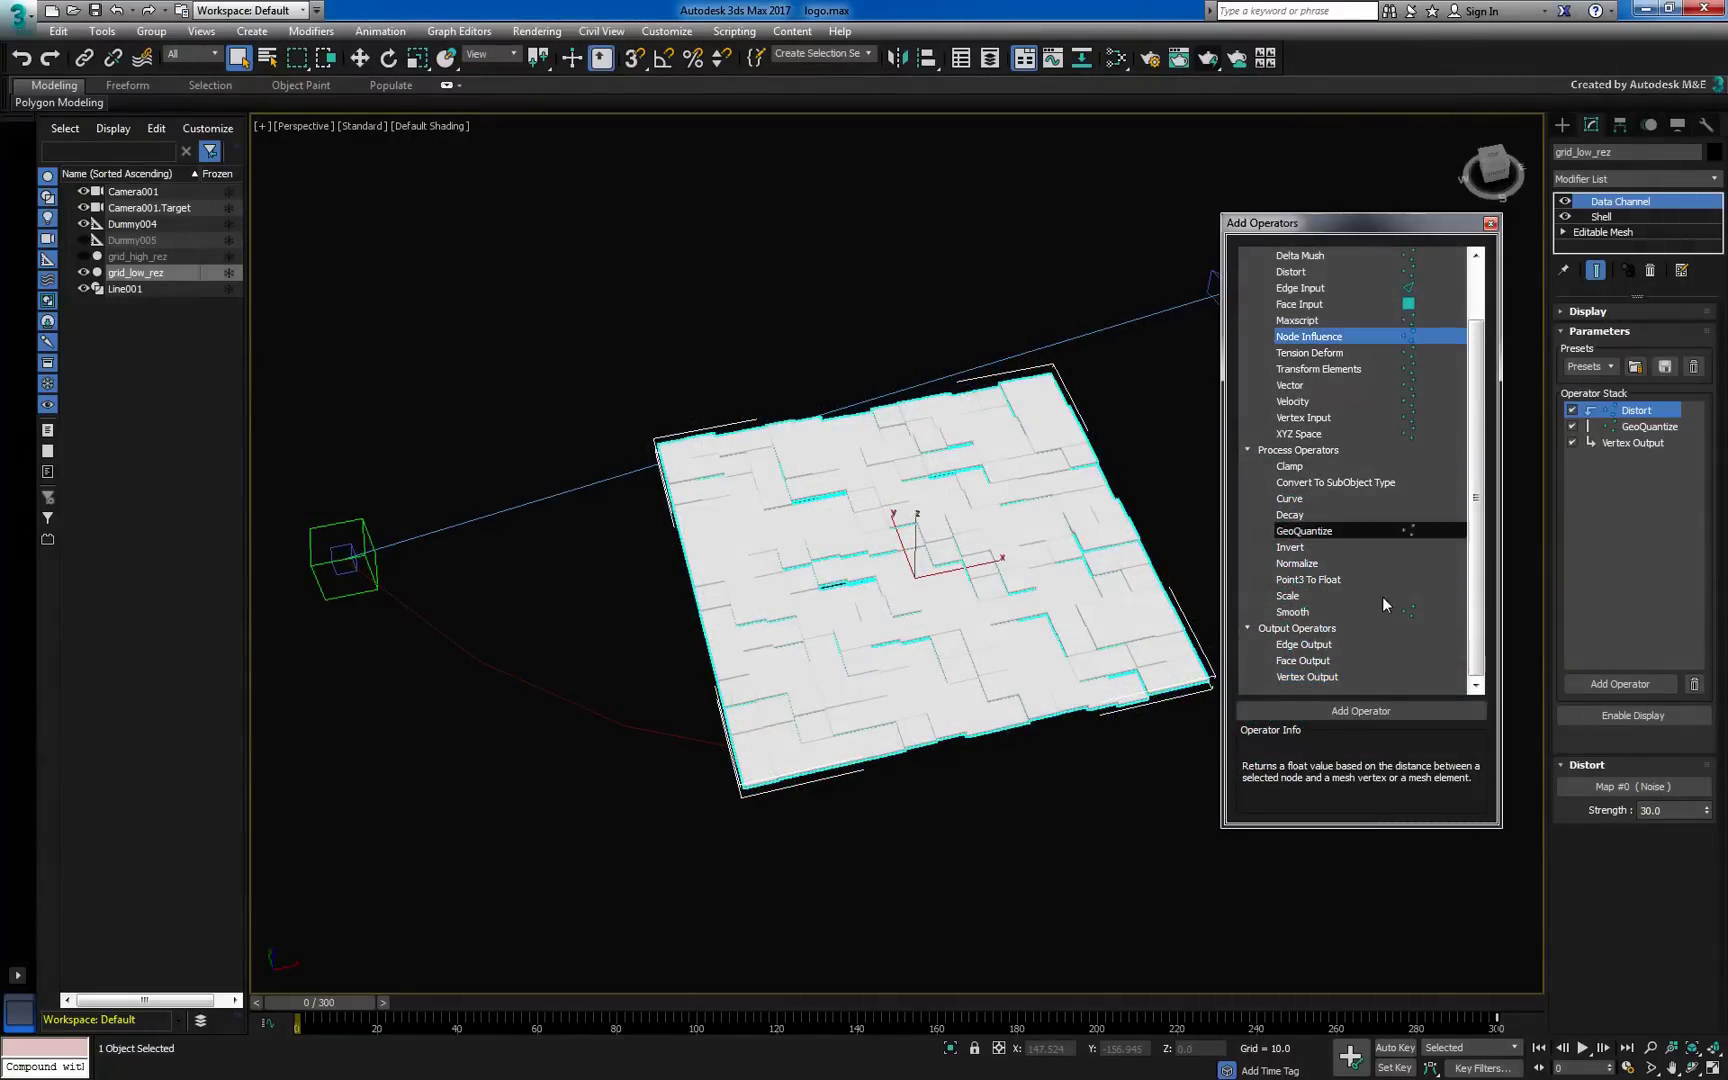
click(1390, 710)
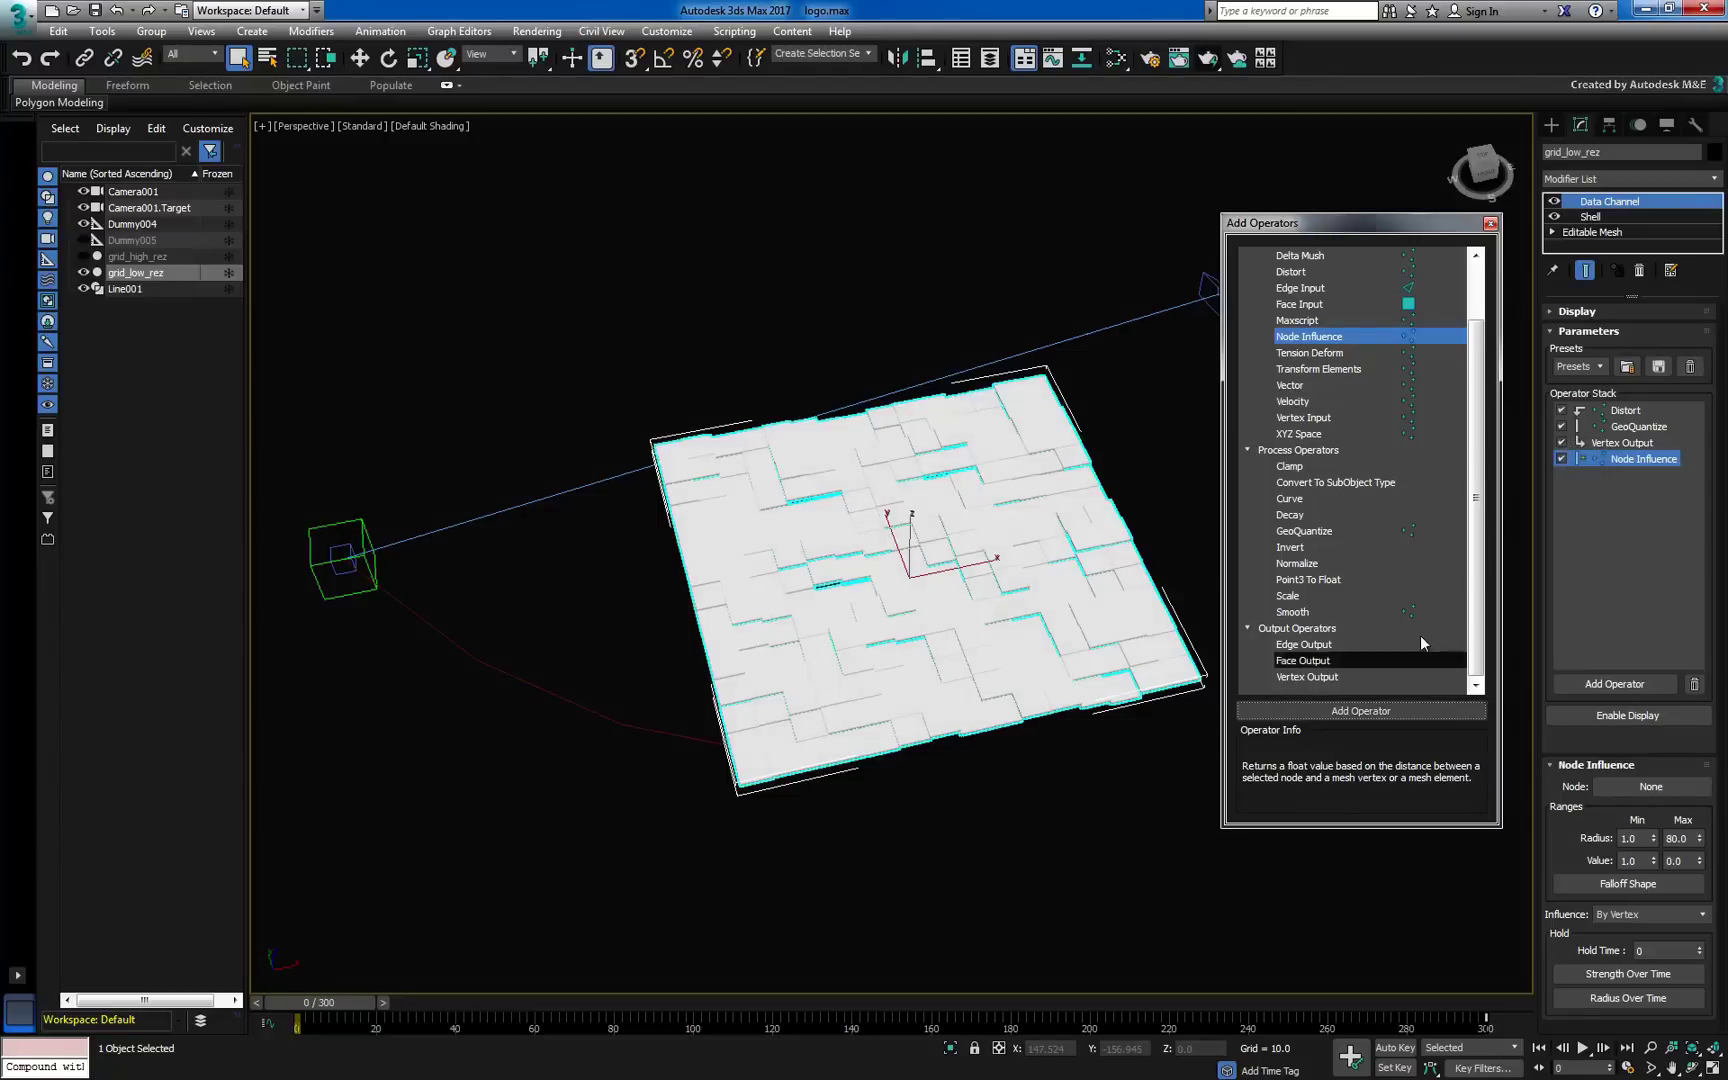
click(1617, 456)
right_click(1617, 456)
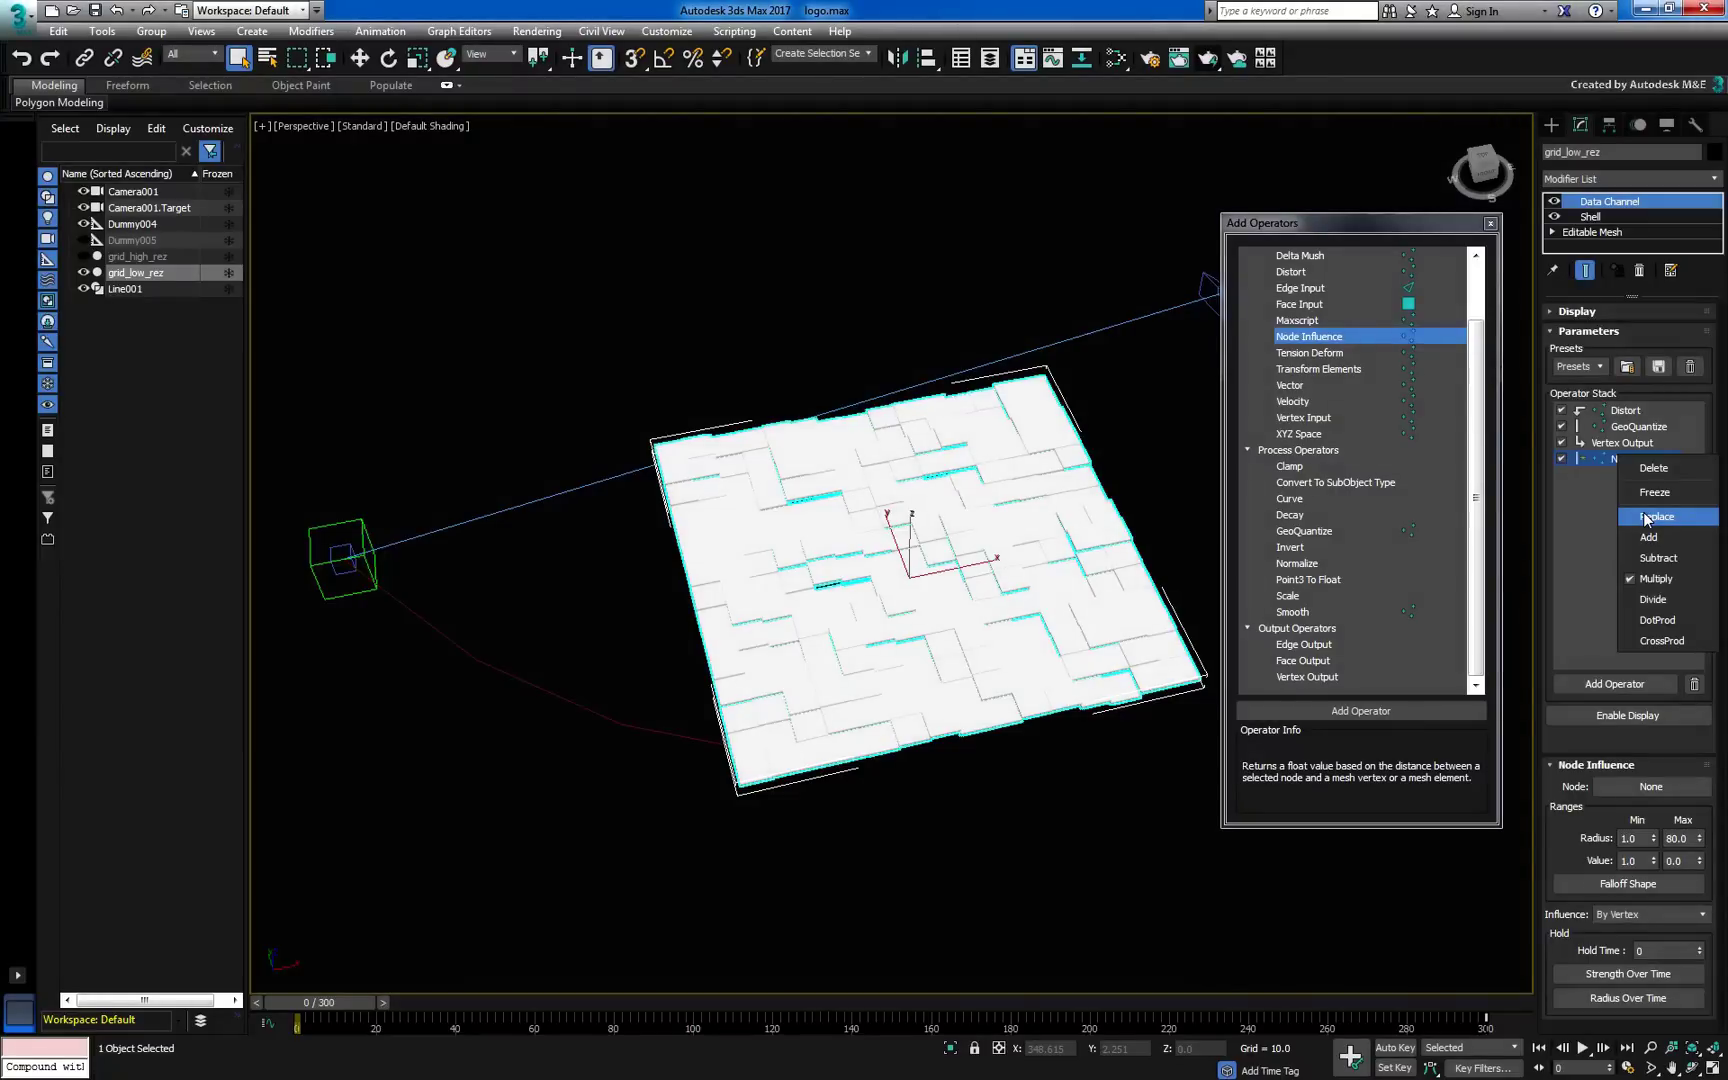
click(1645, 517)
drag(1621, 462, 1626, 405)
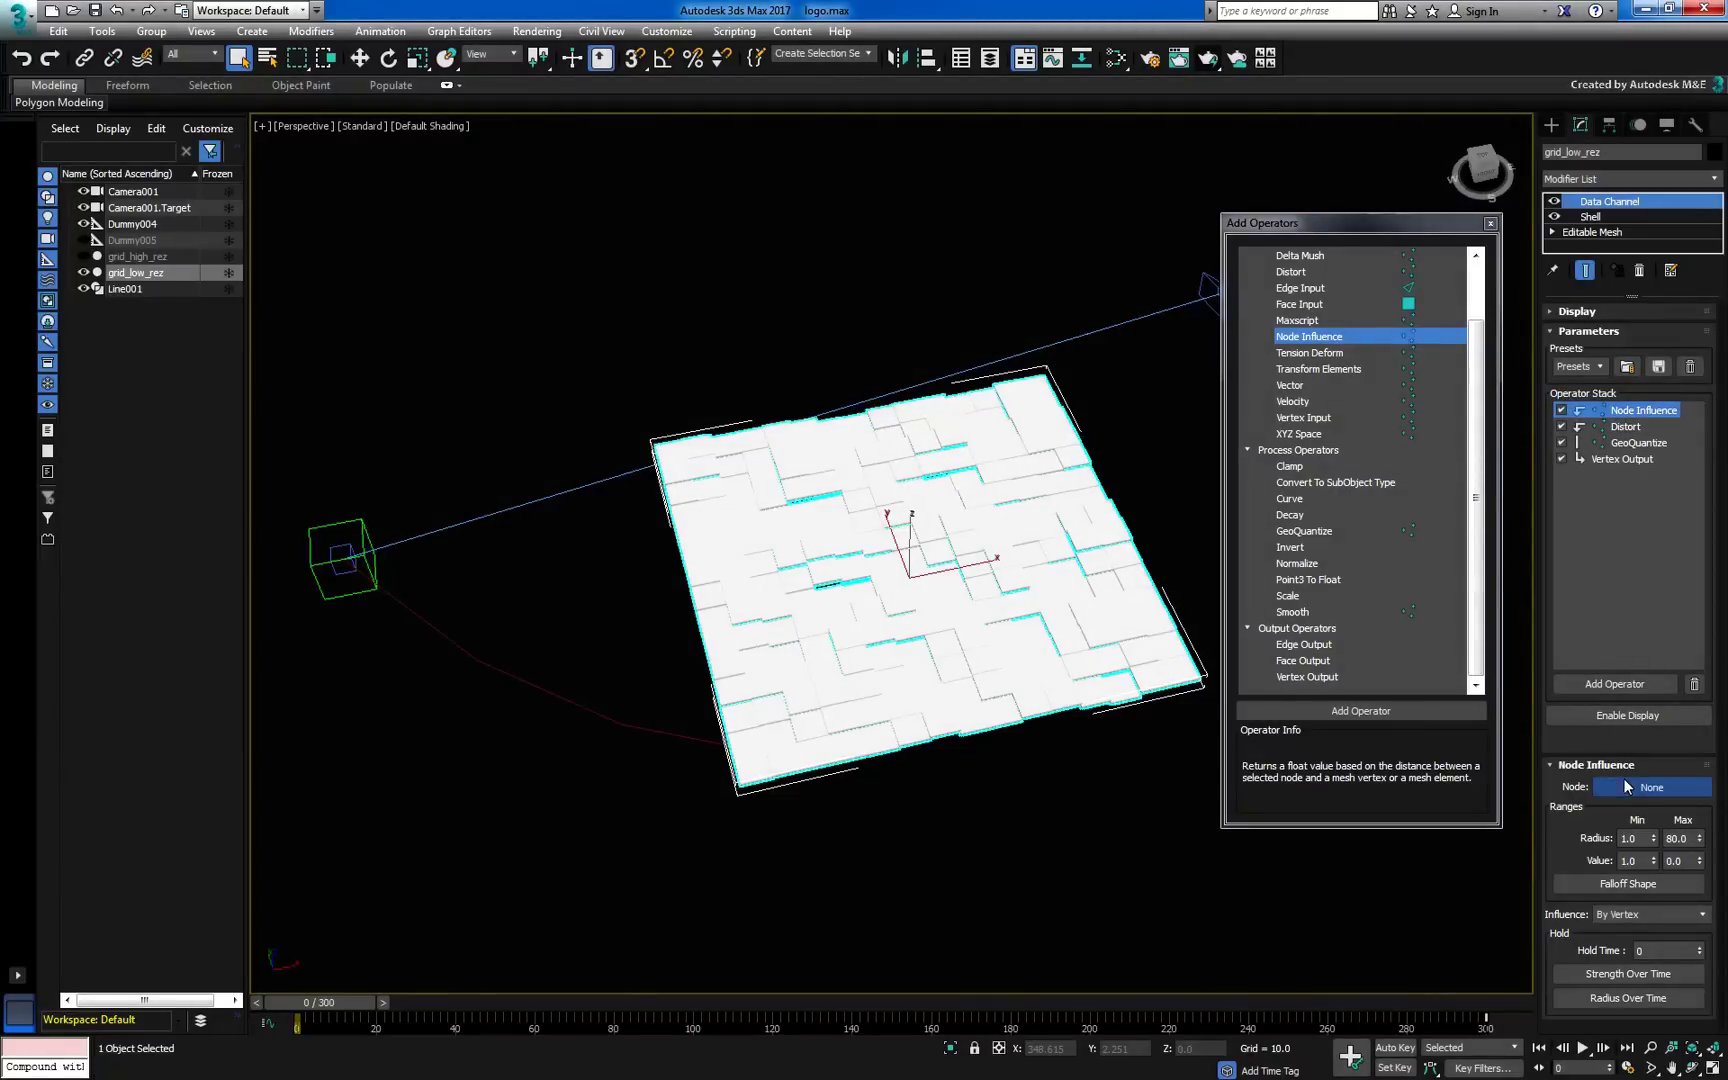
Assign Dummy004 as the Node Influence node, calculated By Element, with a radius range of 0 to 100.
click(343, 558)
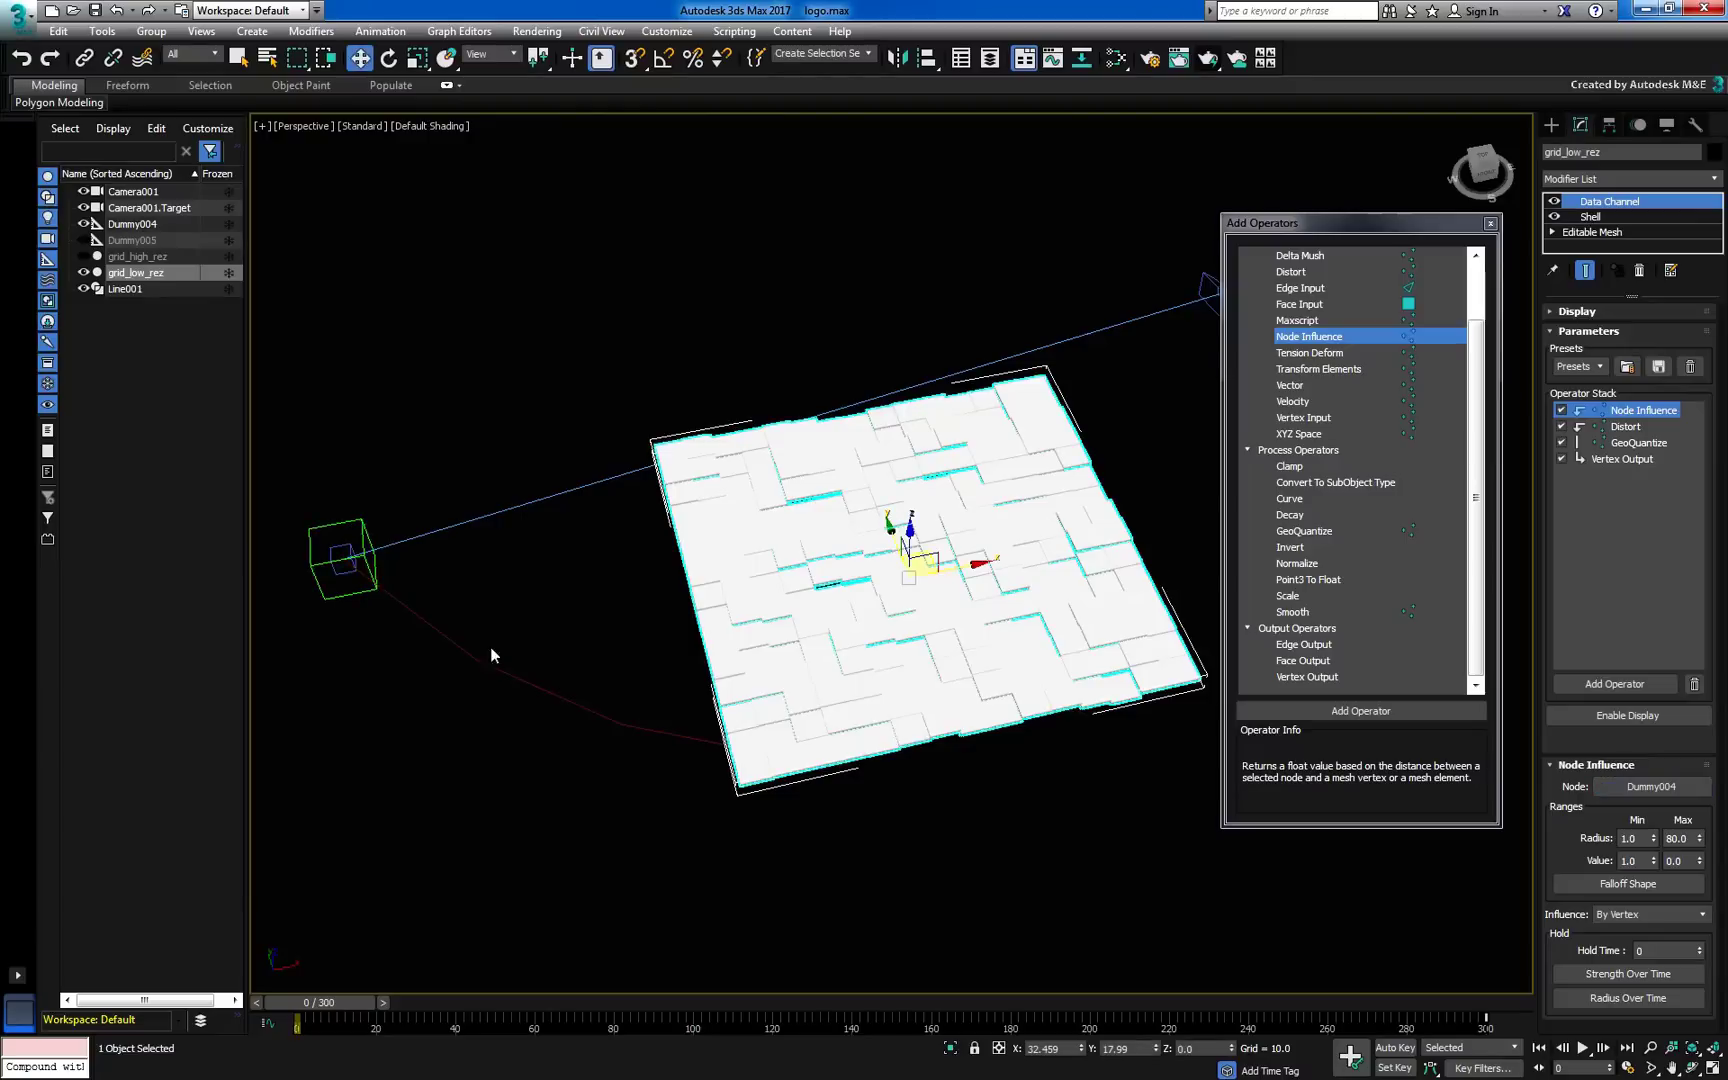
click(1650, 914)
click(1618, 947)
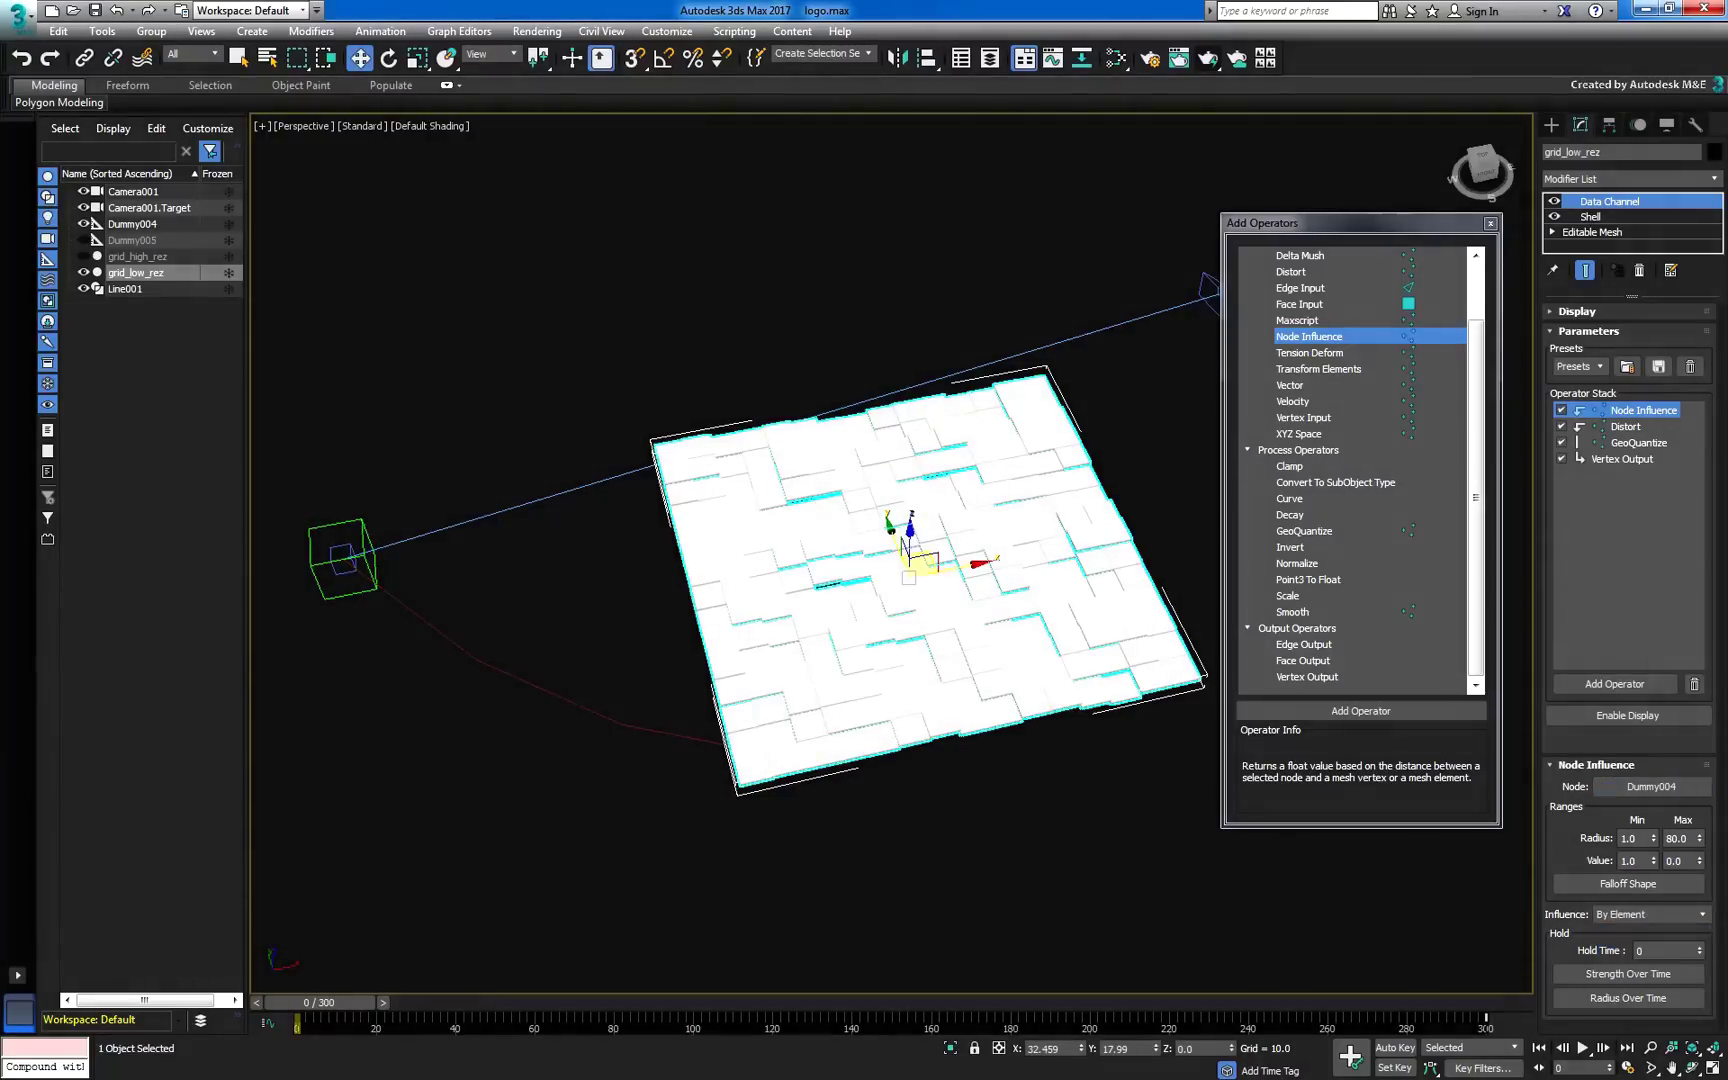
Enable the Data Channel color display and preview the dummy's influence on the grid up to frame 200.
click(1595, 716)
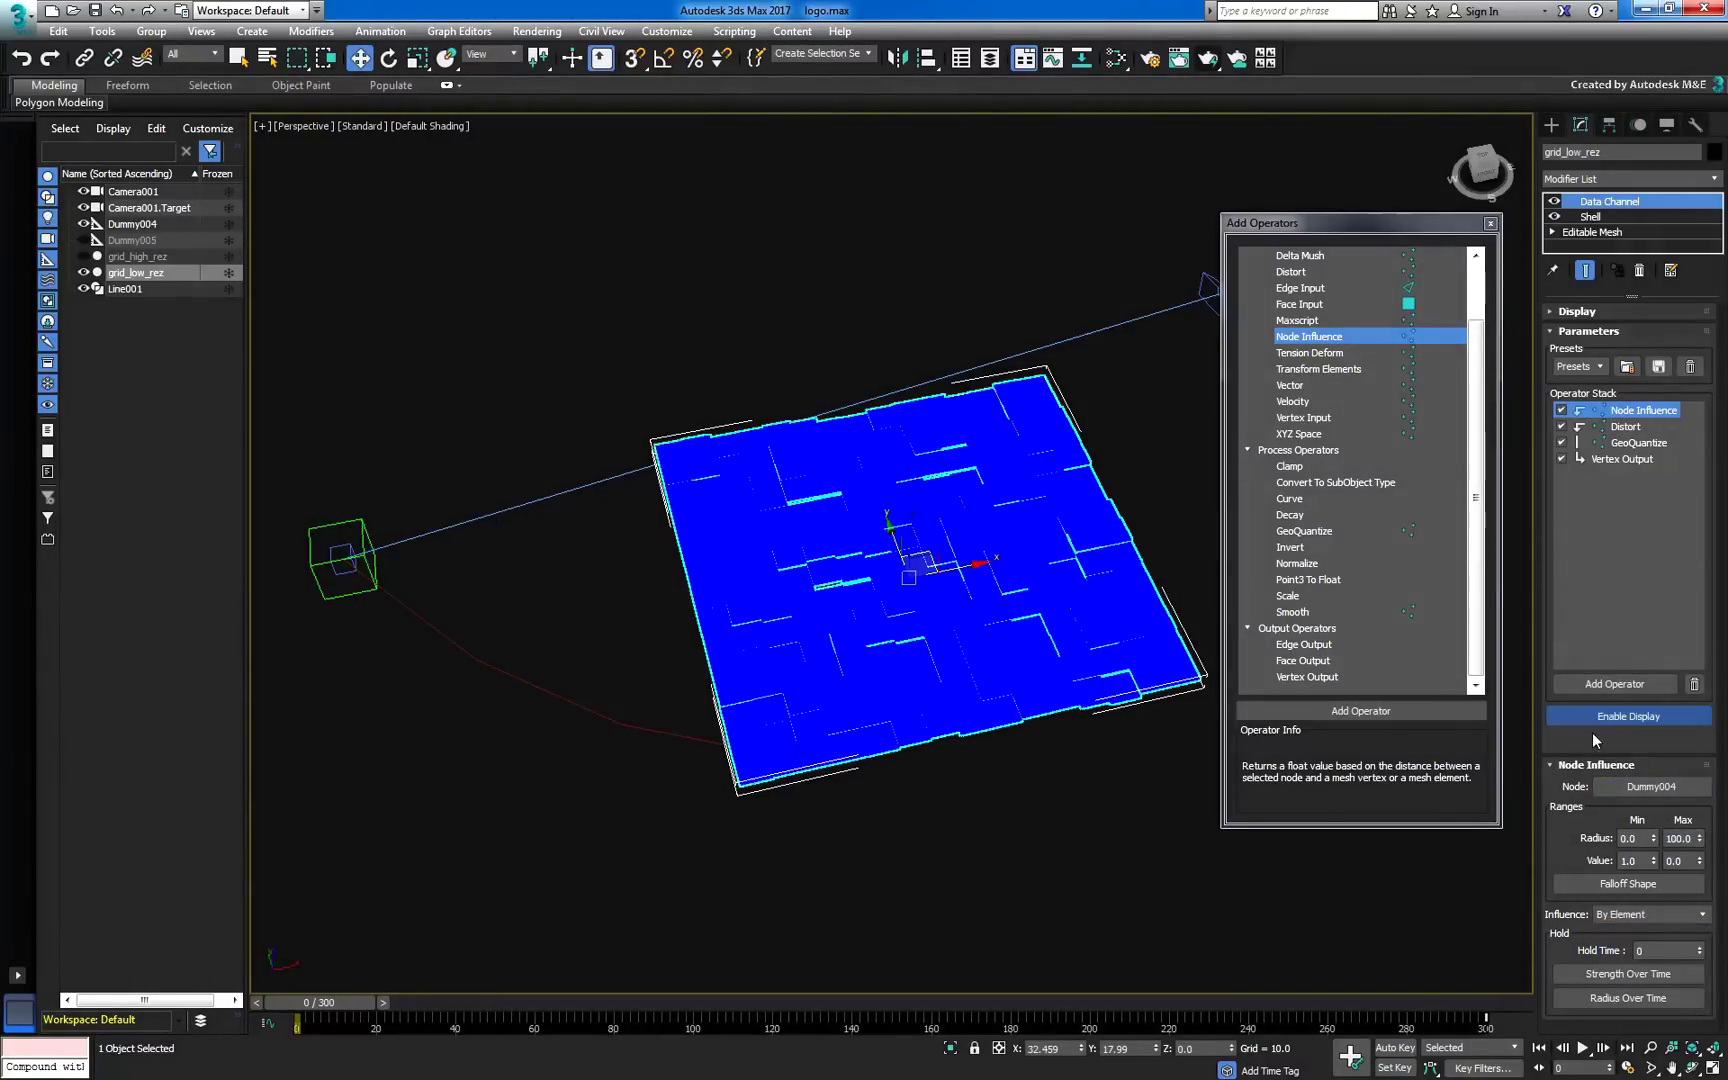
click(1584, 1048)
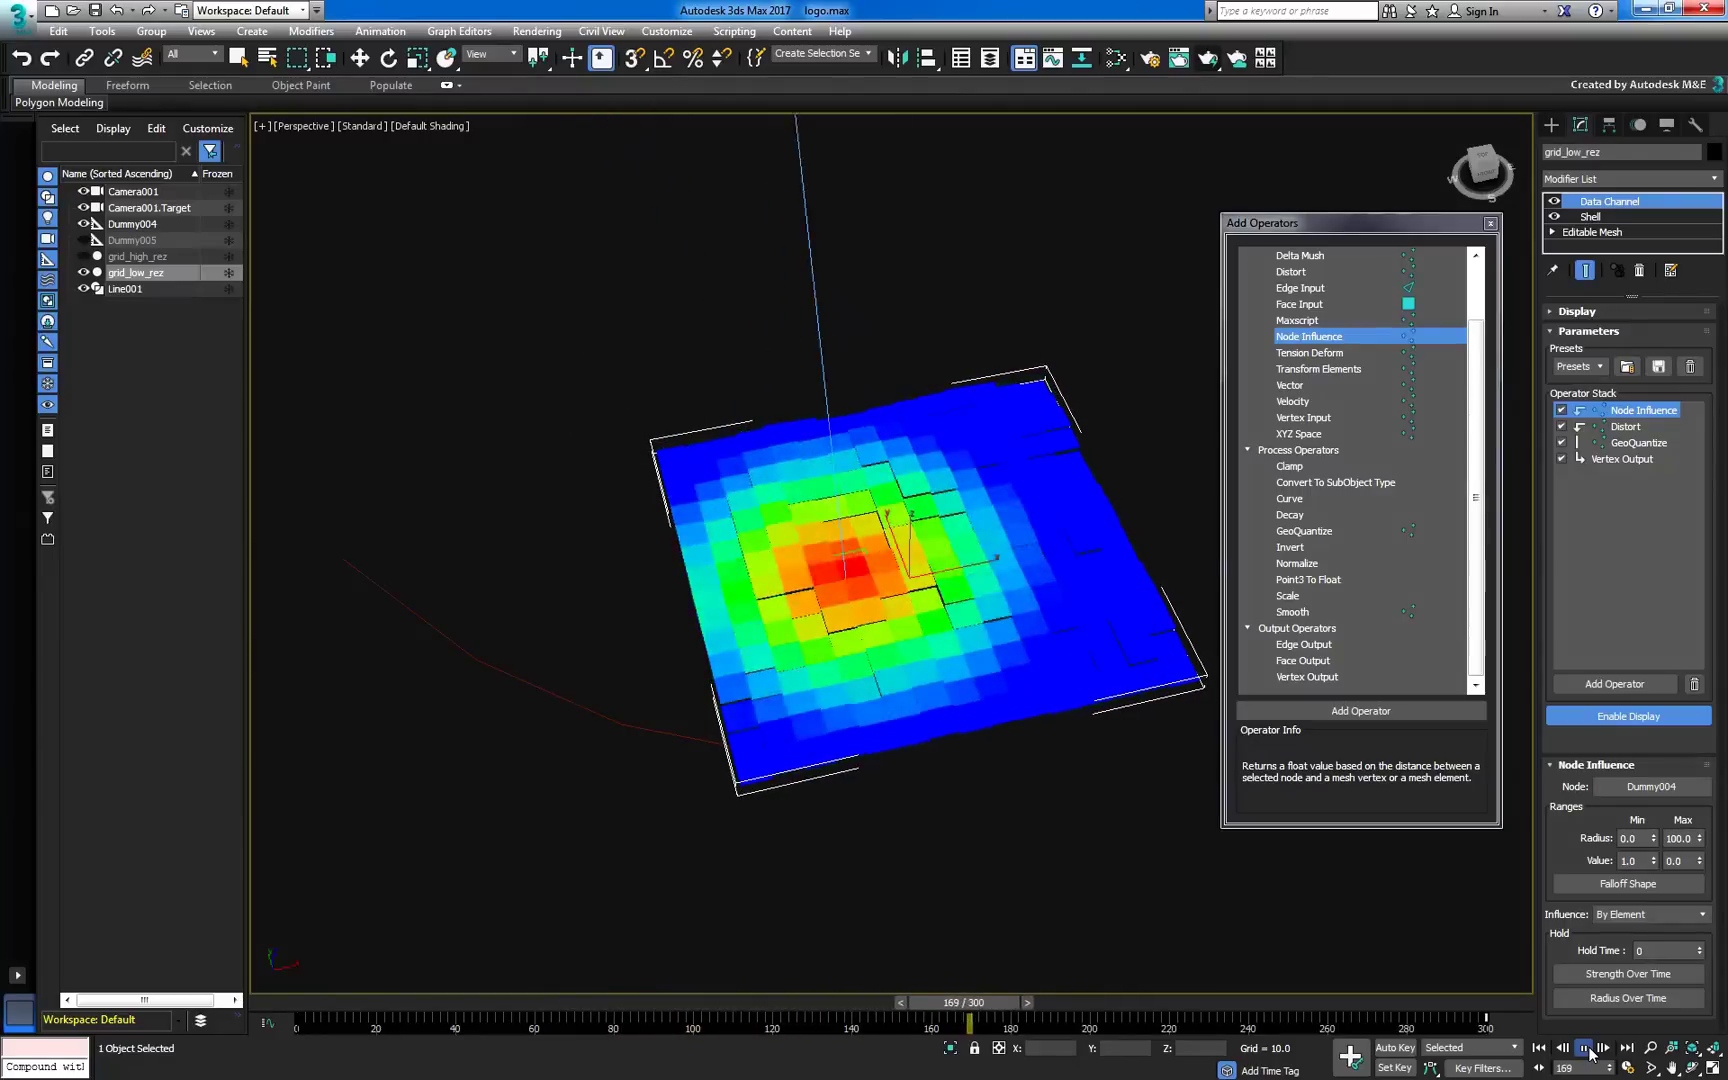
click(1586, 1048)
key(w)
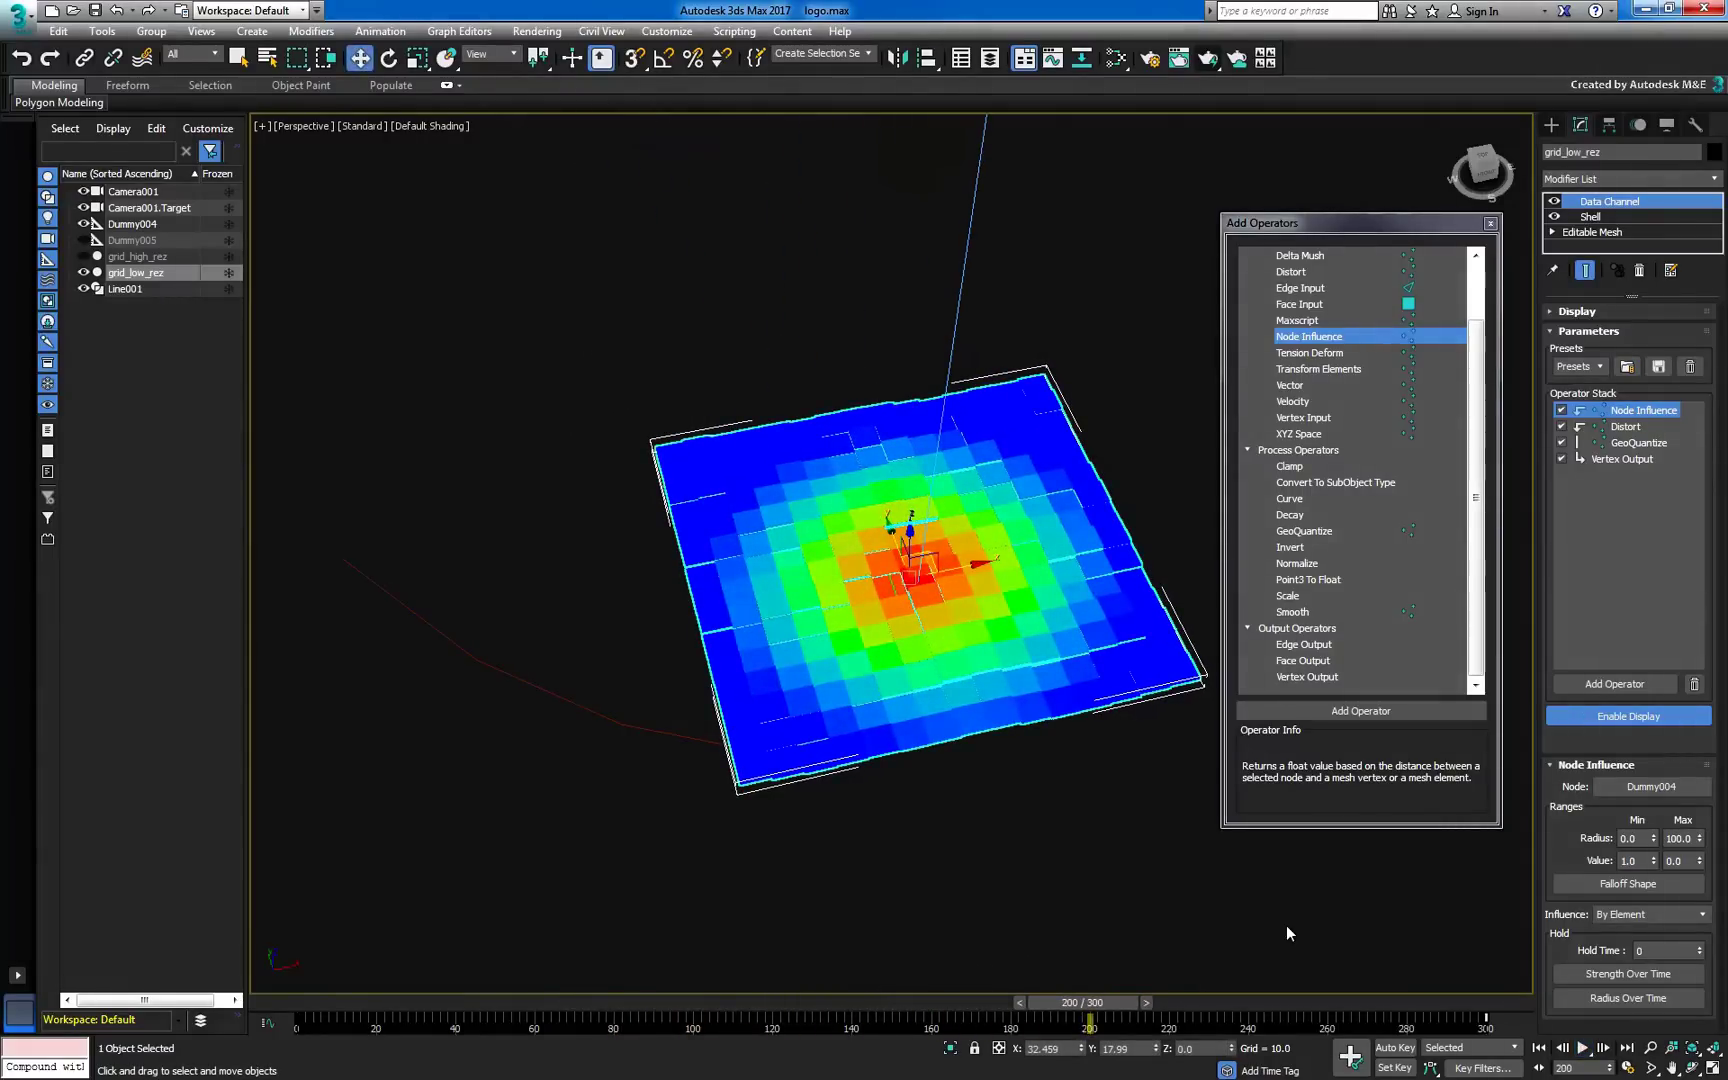
Add a Transform Elements operator directly below Node Influence in the operator stack.
click(1353, 372)
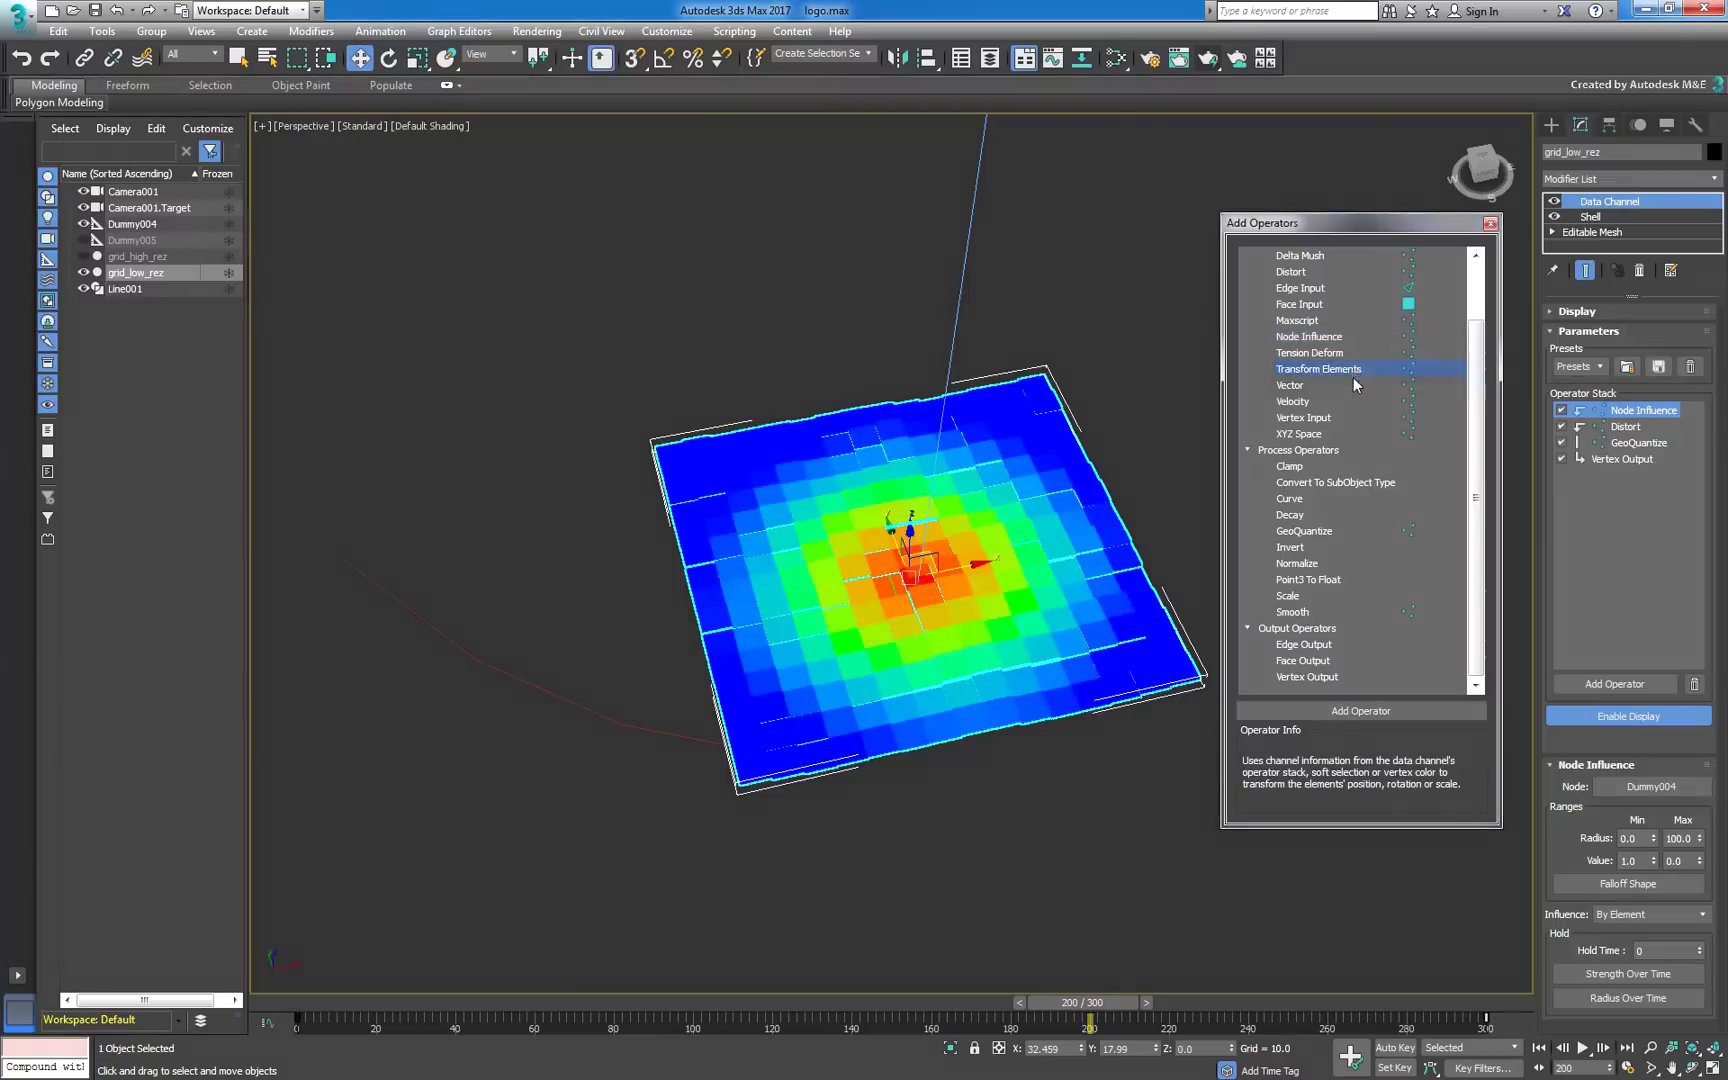
click(1372, 711)
drag(1652, 475, 1630, 426)
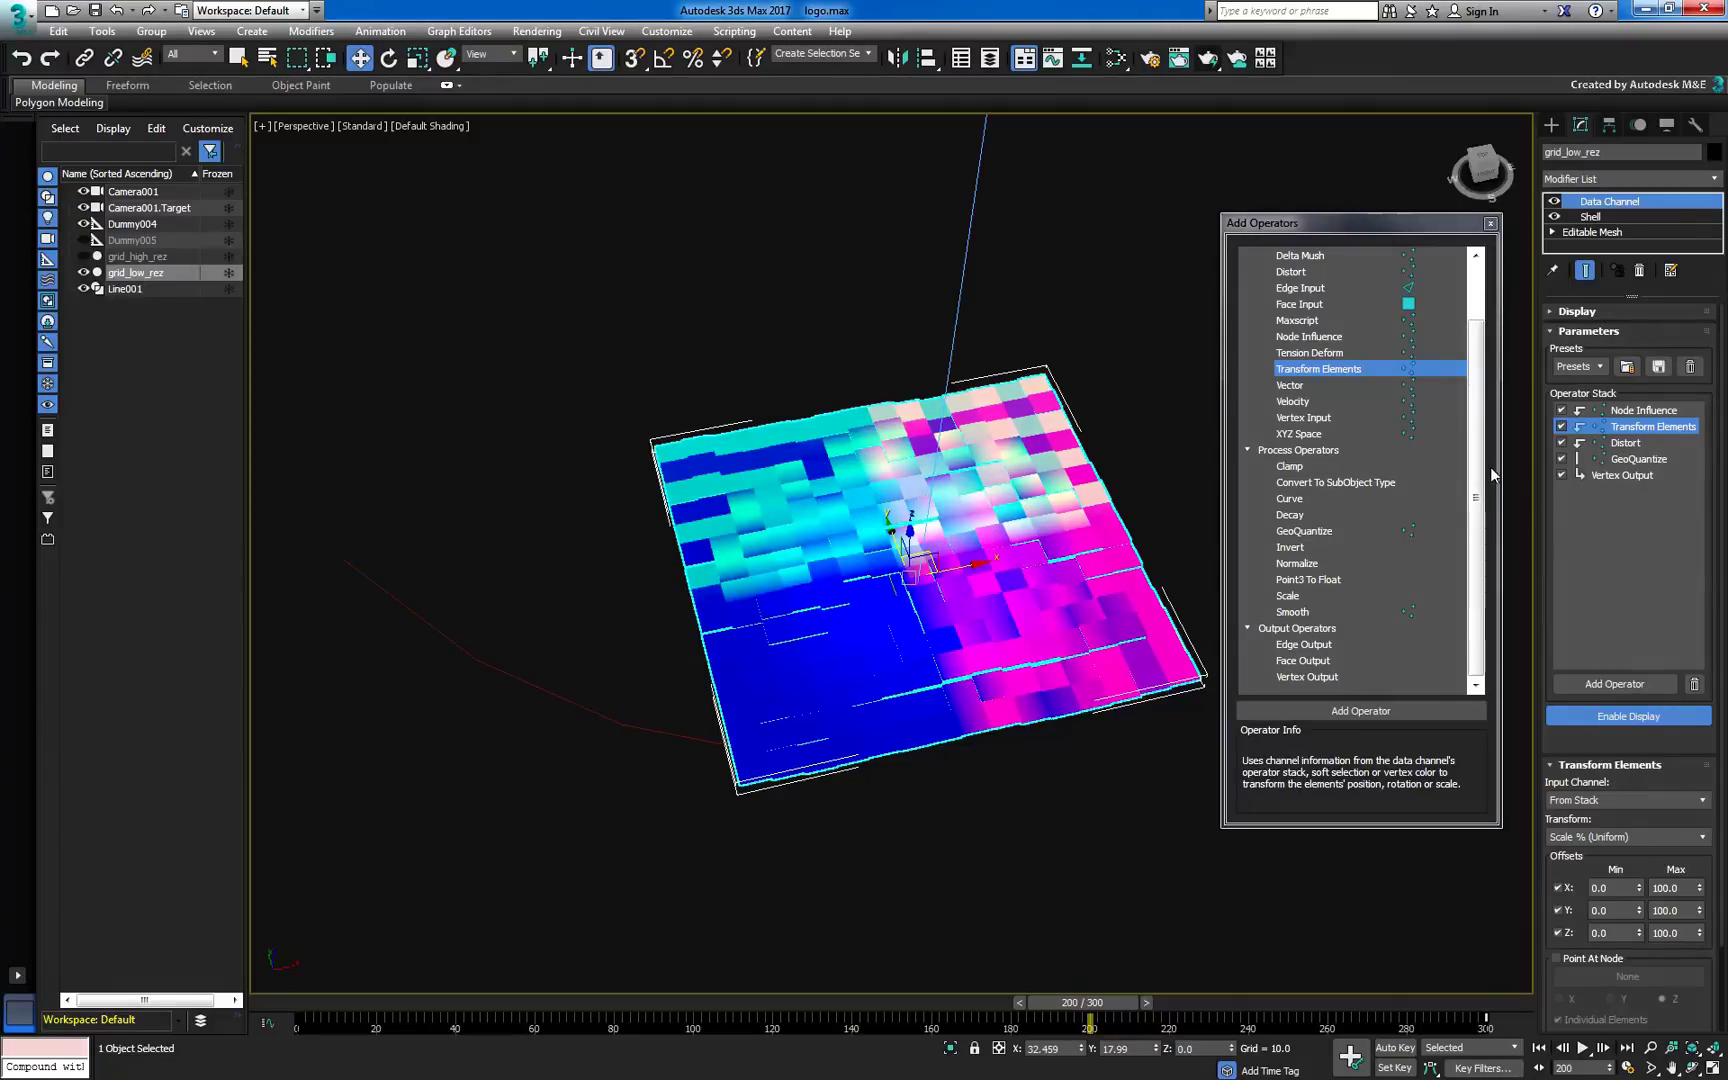
Add a Vertex Output operator for Position using Replace, directly below Transform Elements in the operator stack.
click(1392, 671)
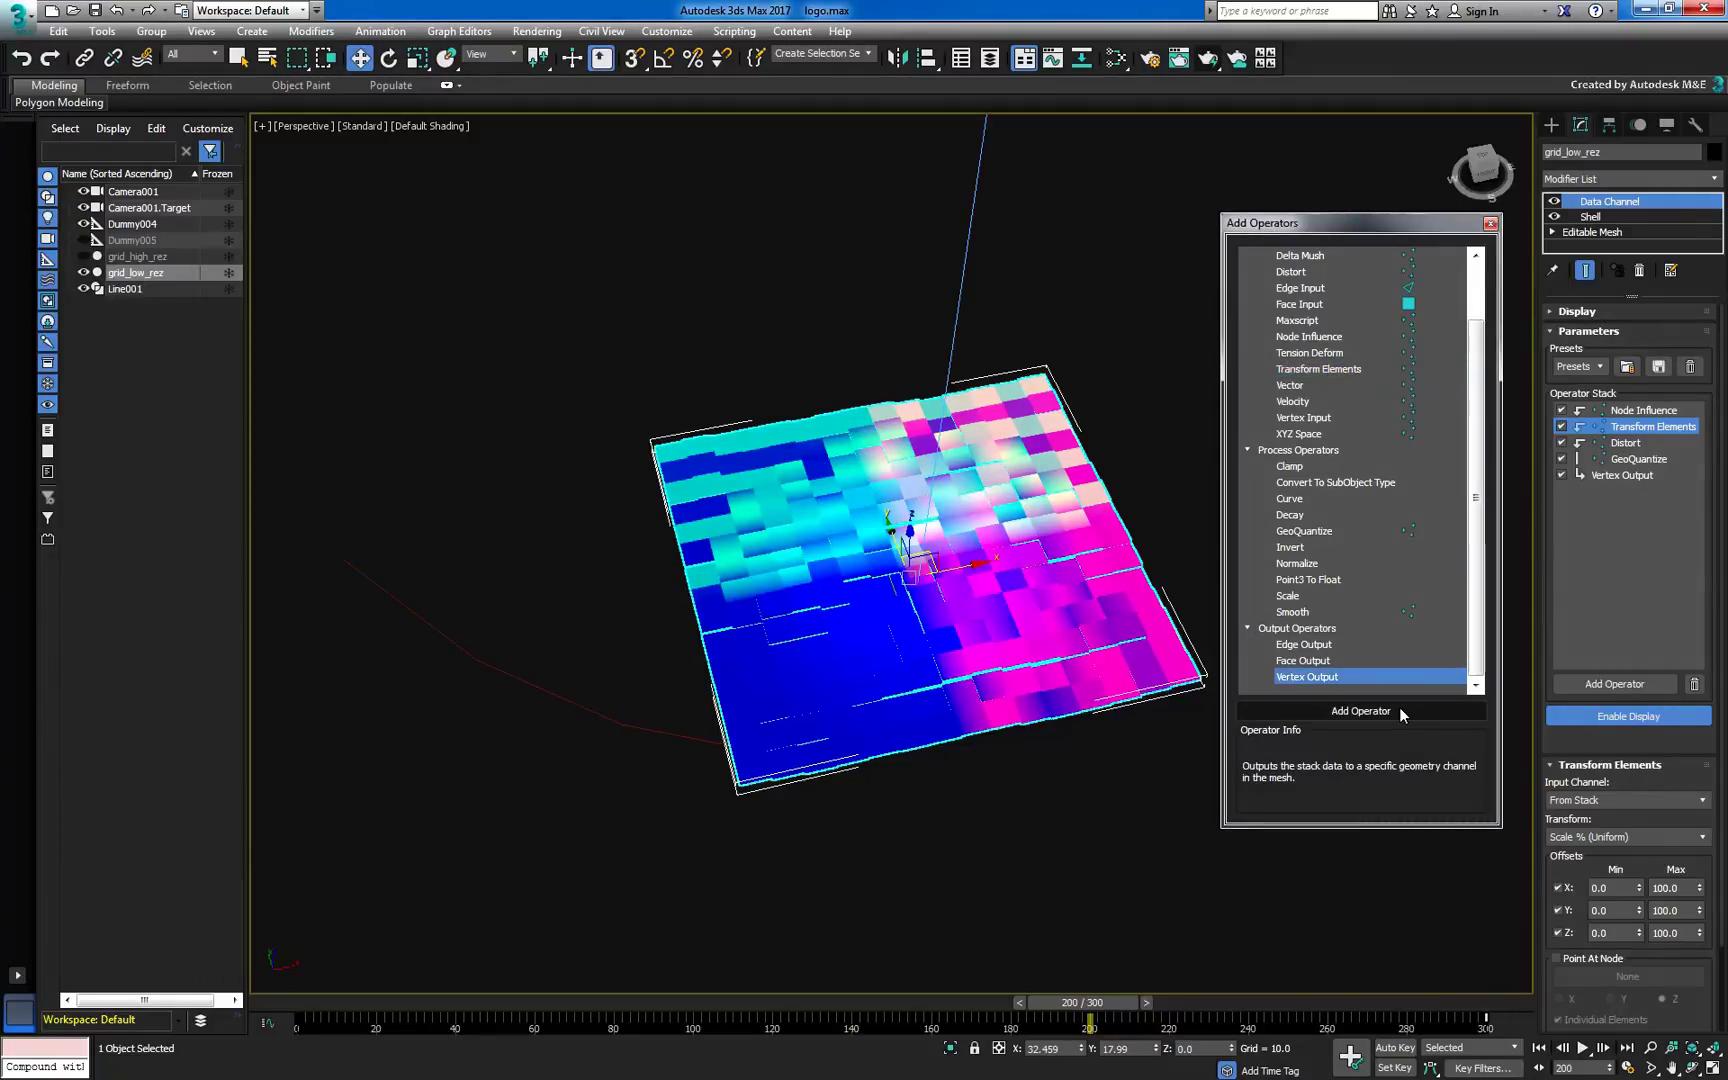
click(1399, 707)
drag(1625, 491, 1623, 443)
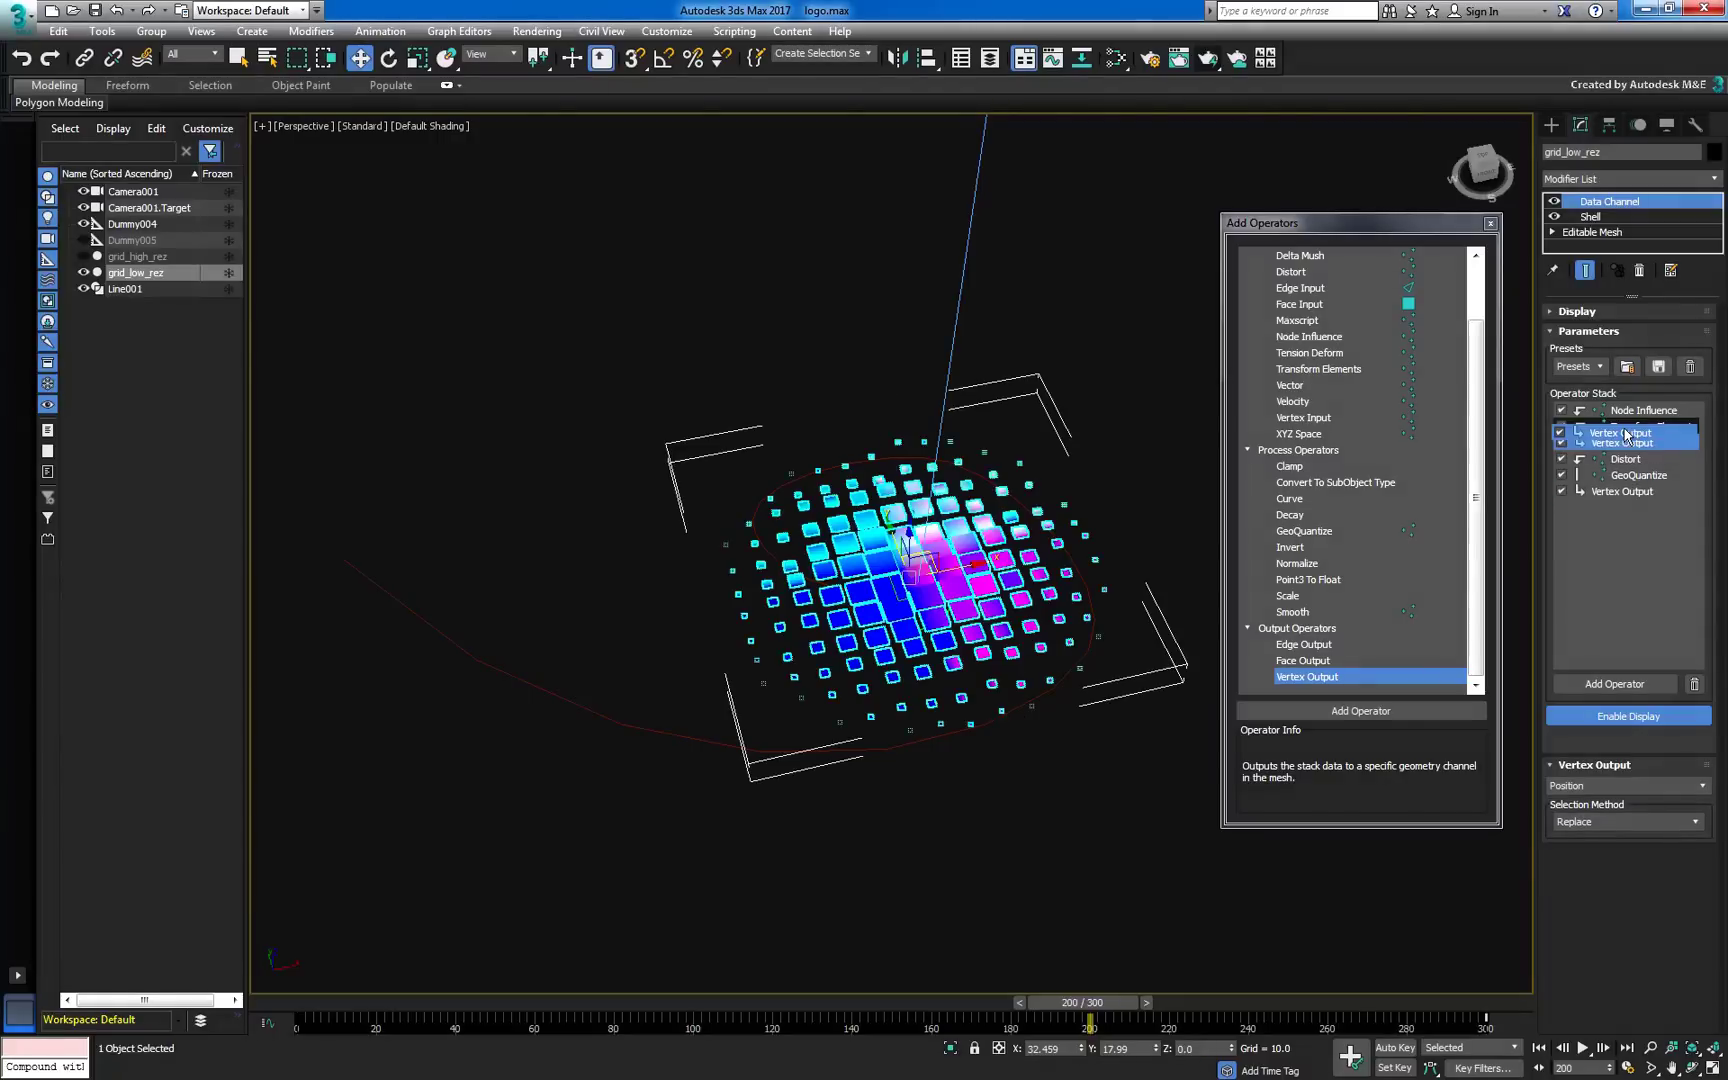
Disable the Data Channel color display and play the block scaling animation from the start.
click(1588, 714)
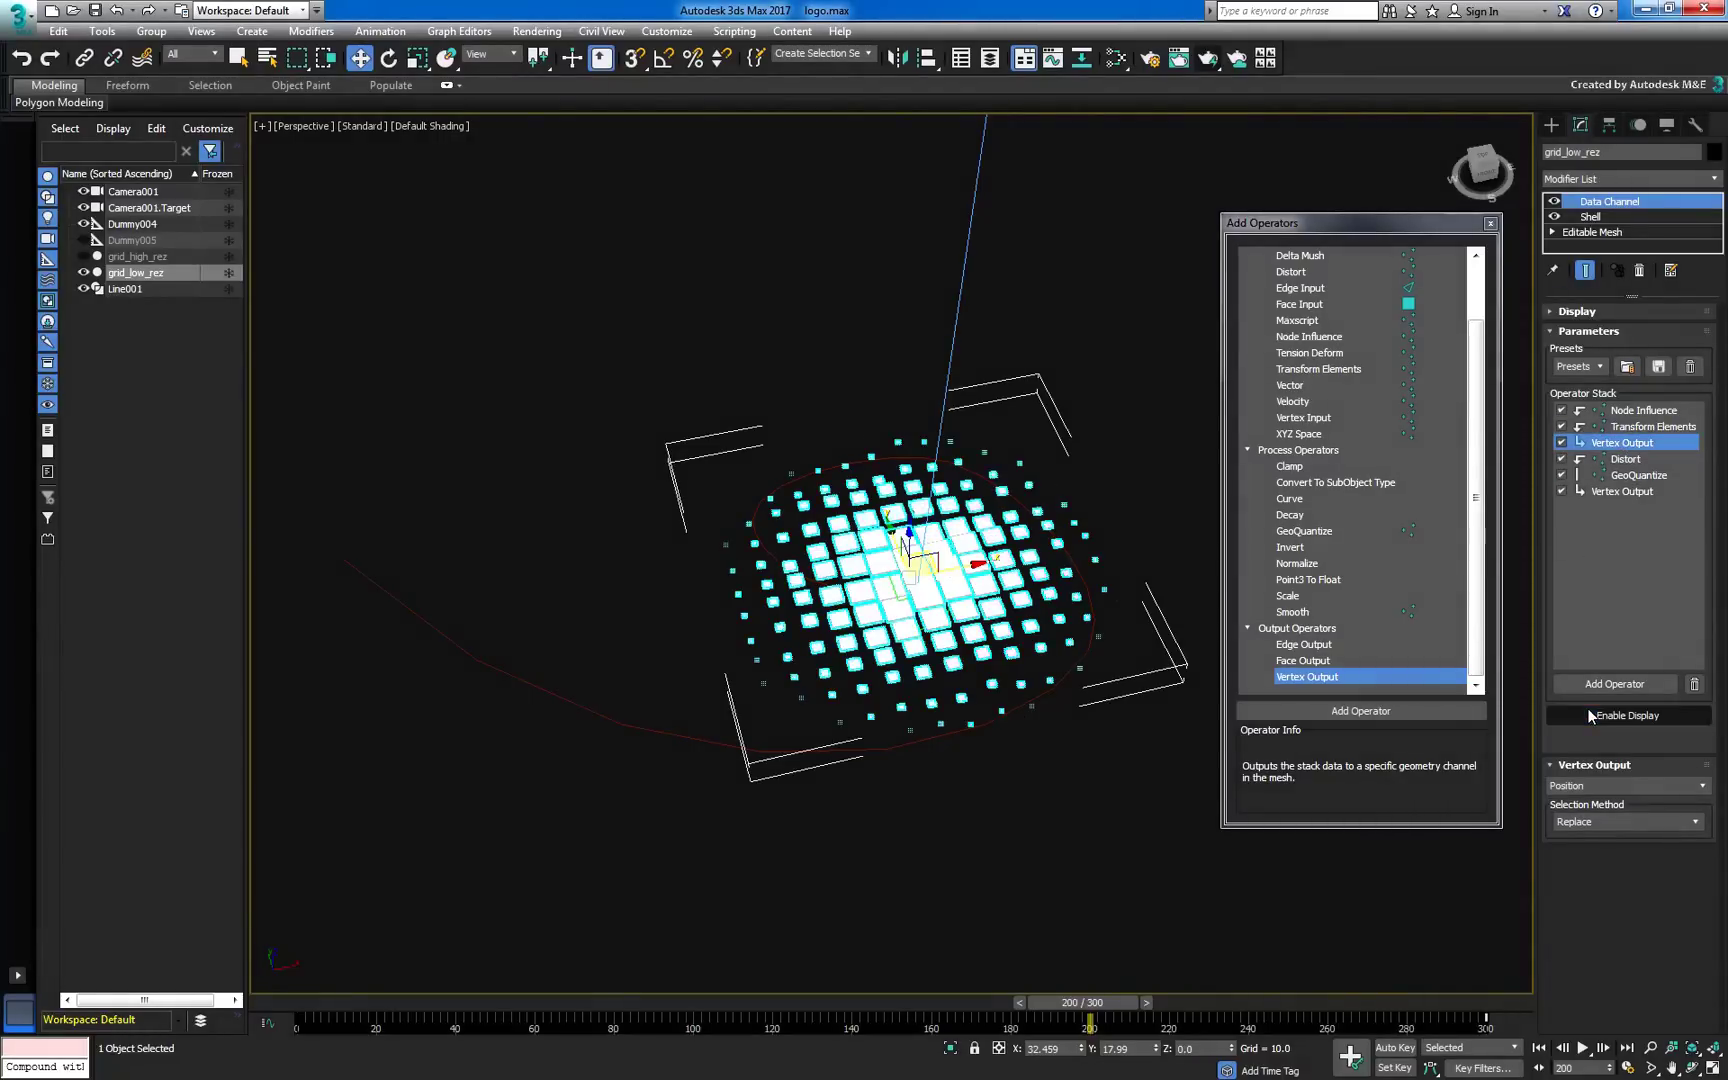
click(1538, 1047)
click(1582, 1047)
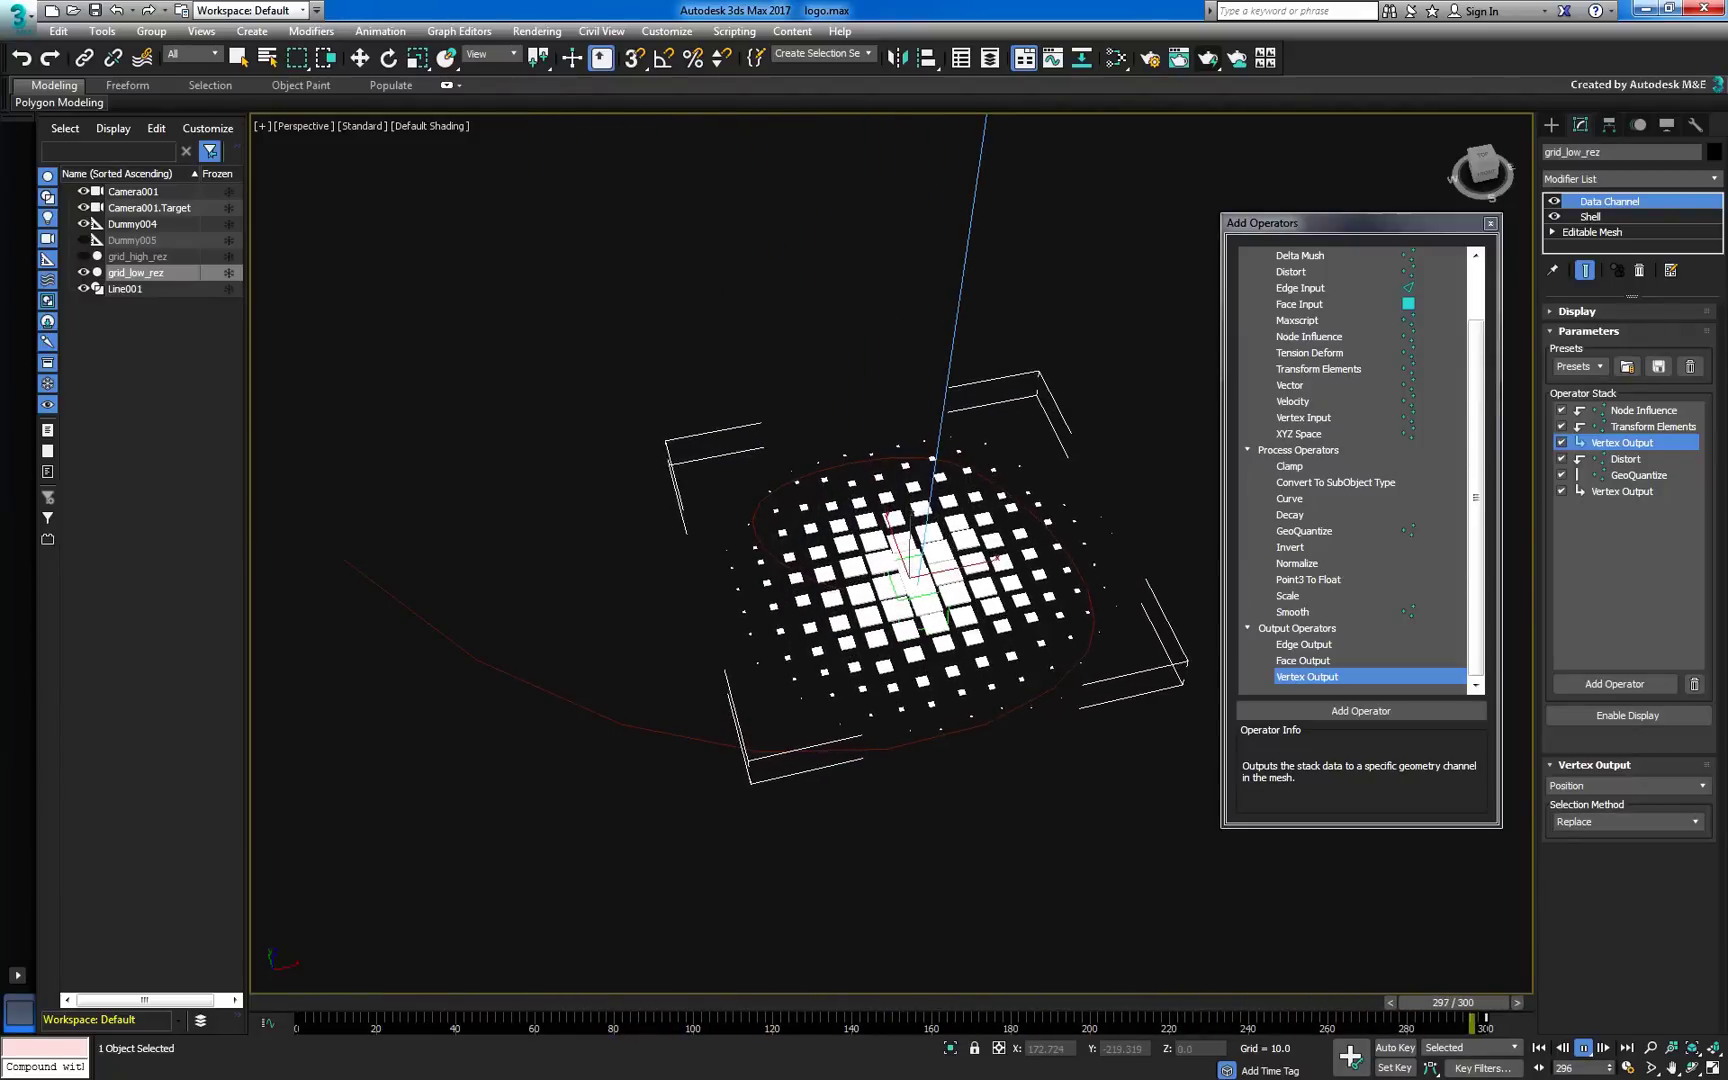
Review the input channel options of the Transform Elements operator, leaving it on From Stack.
click(1634, 427)
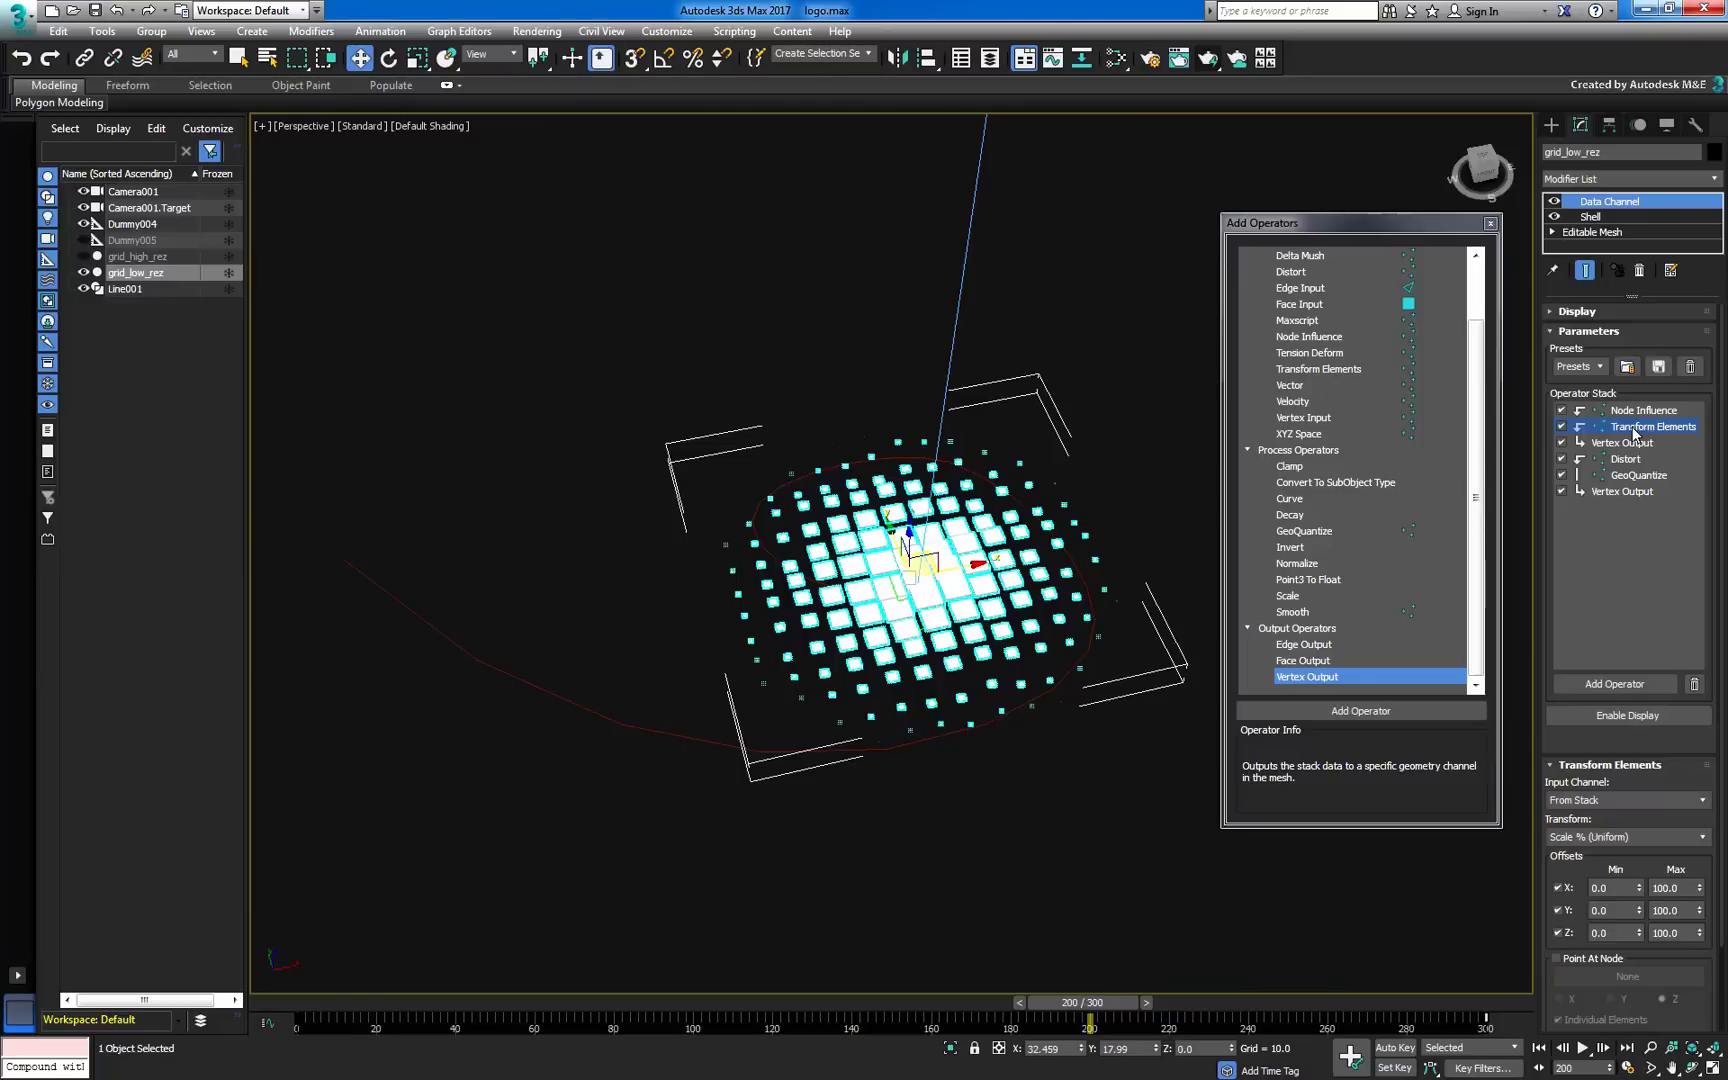
click(1703, 800)
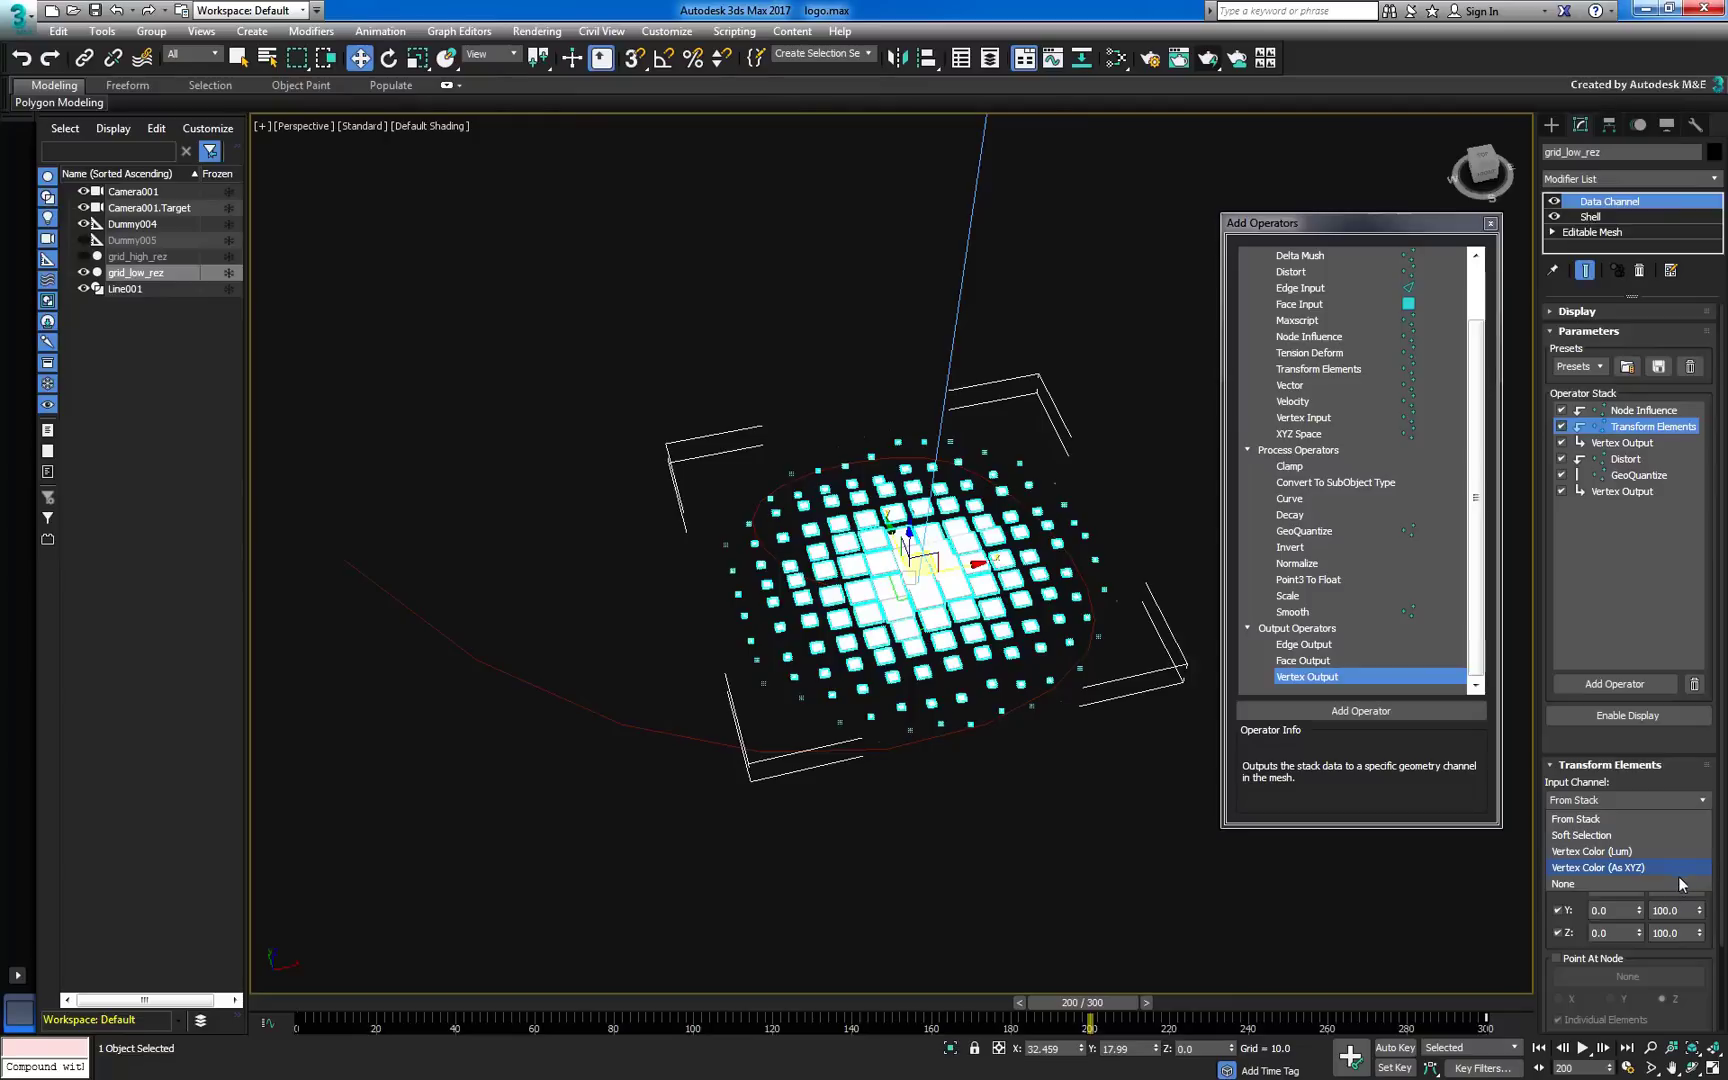
click(1693, 801)
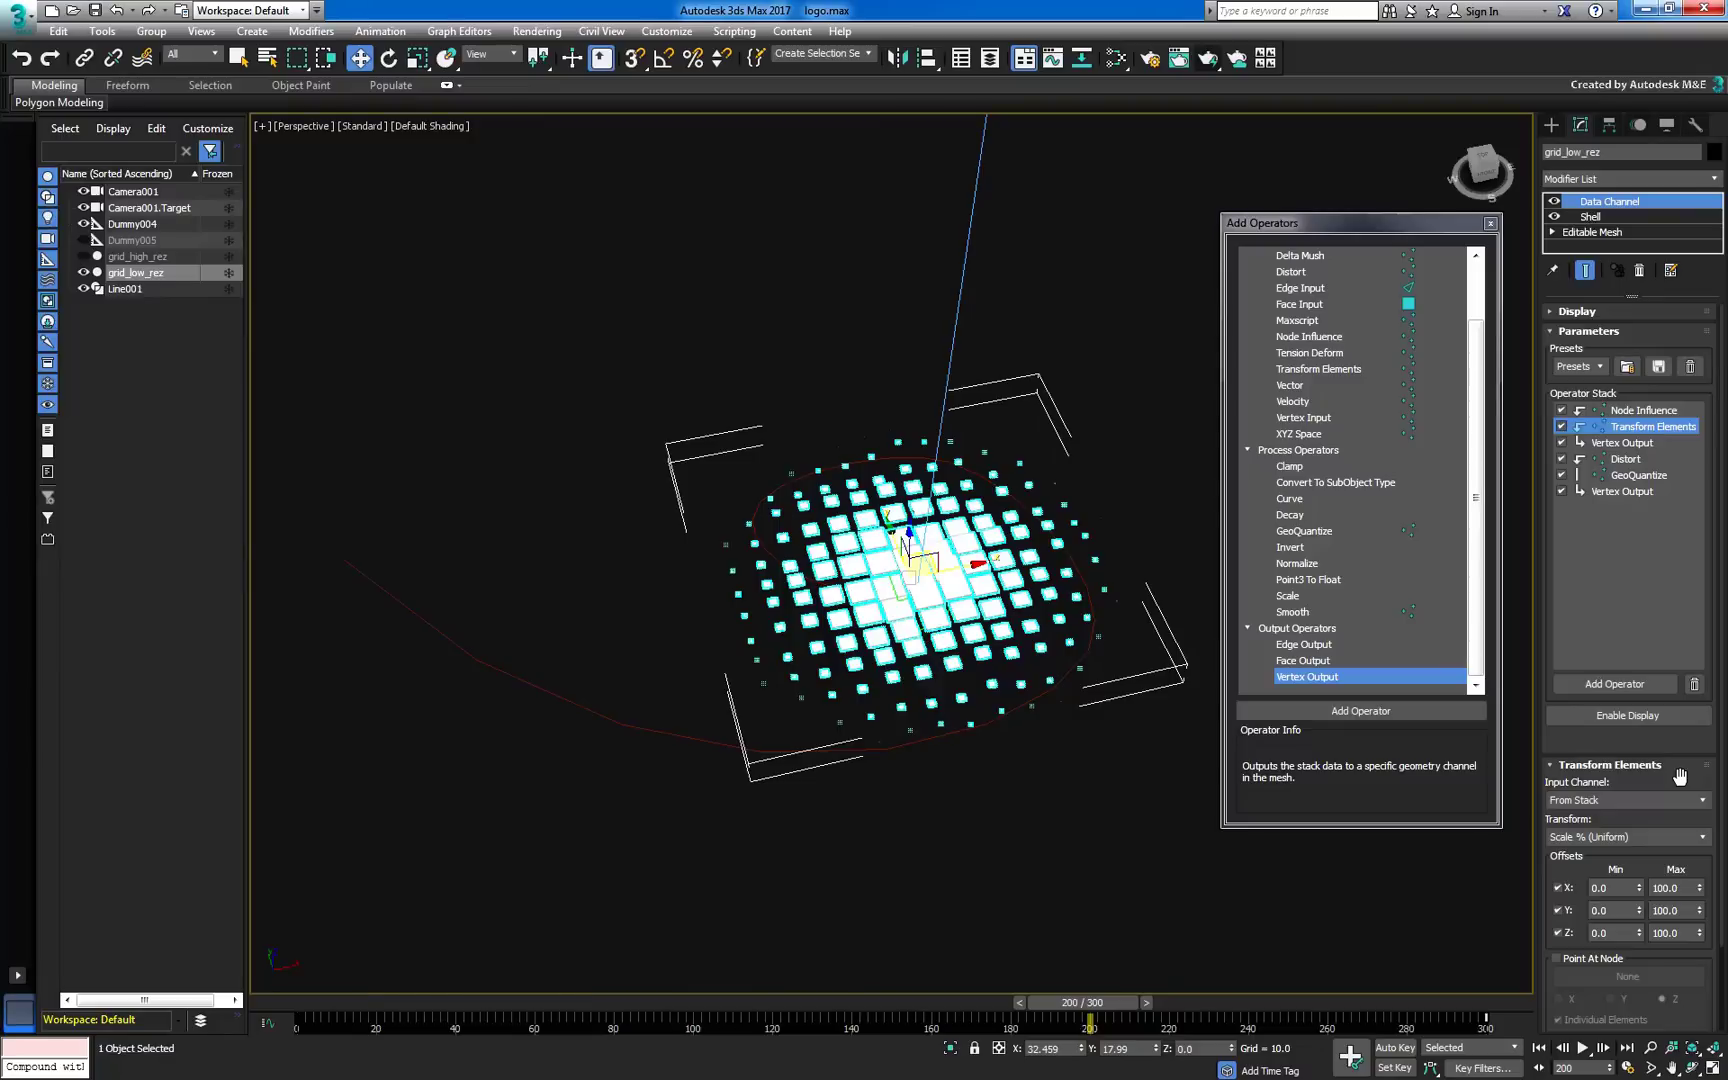
Turn the color display back on for Node Influence and set its hold time to 300, checking frame 200.
click(1642, 410)
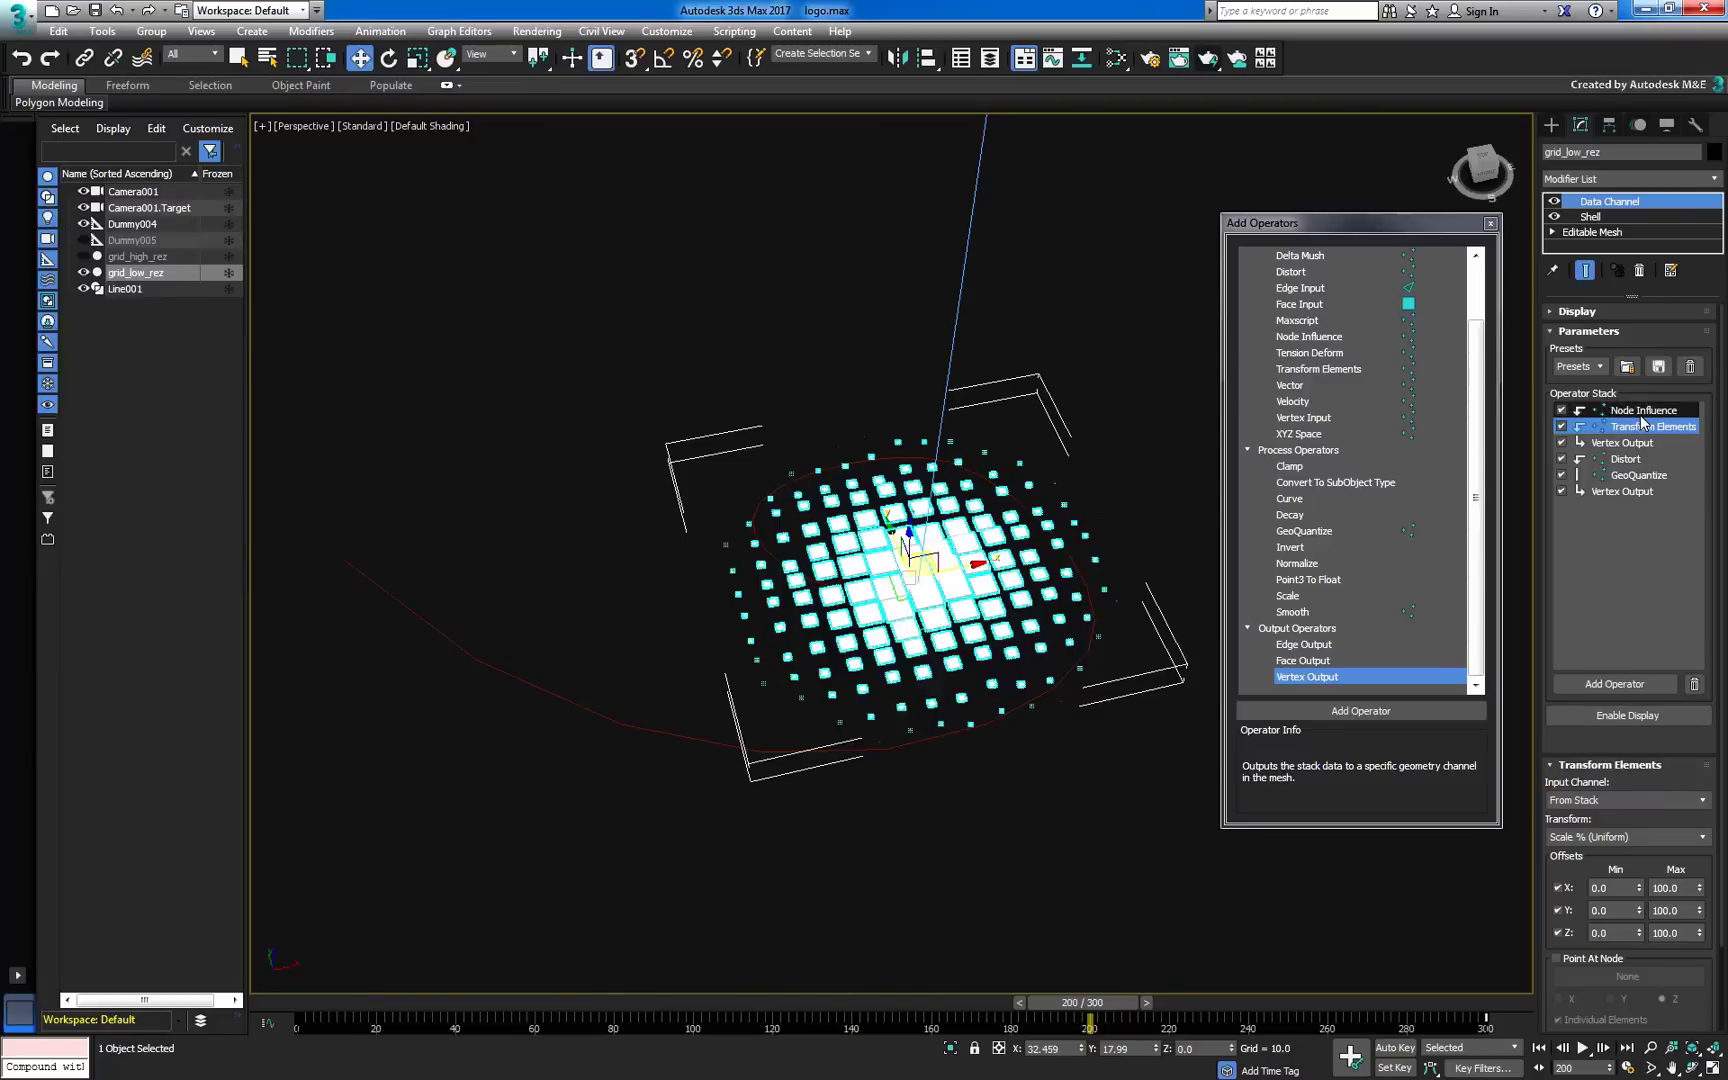
click(1627, 716)
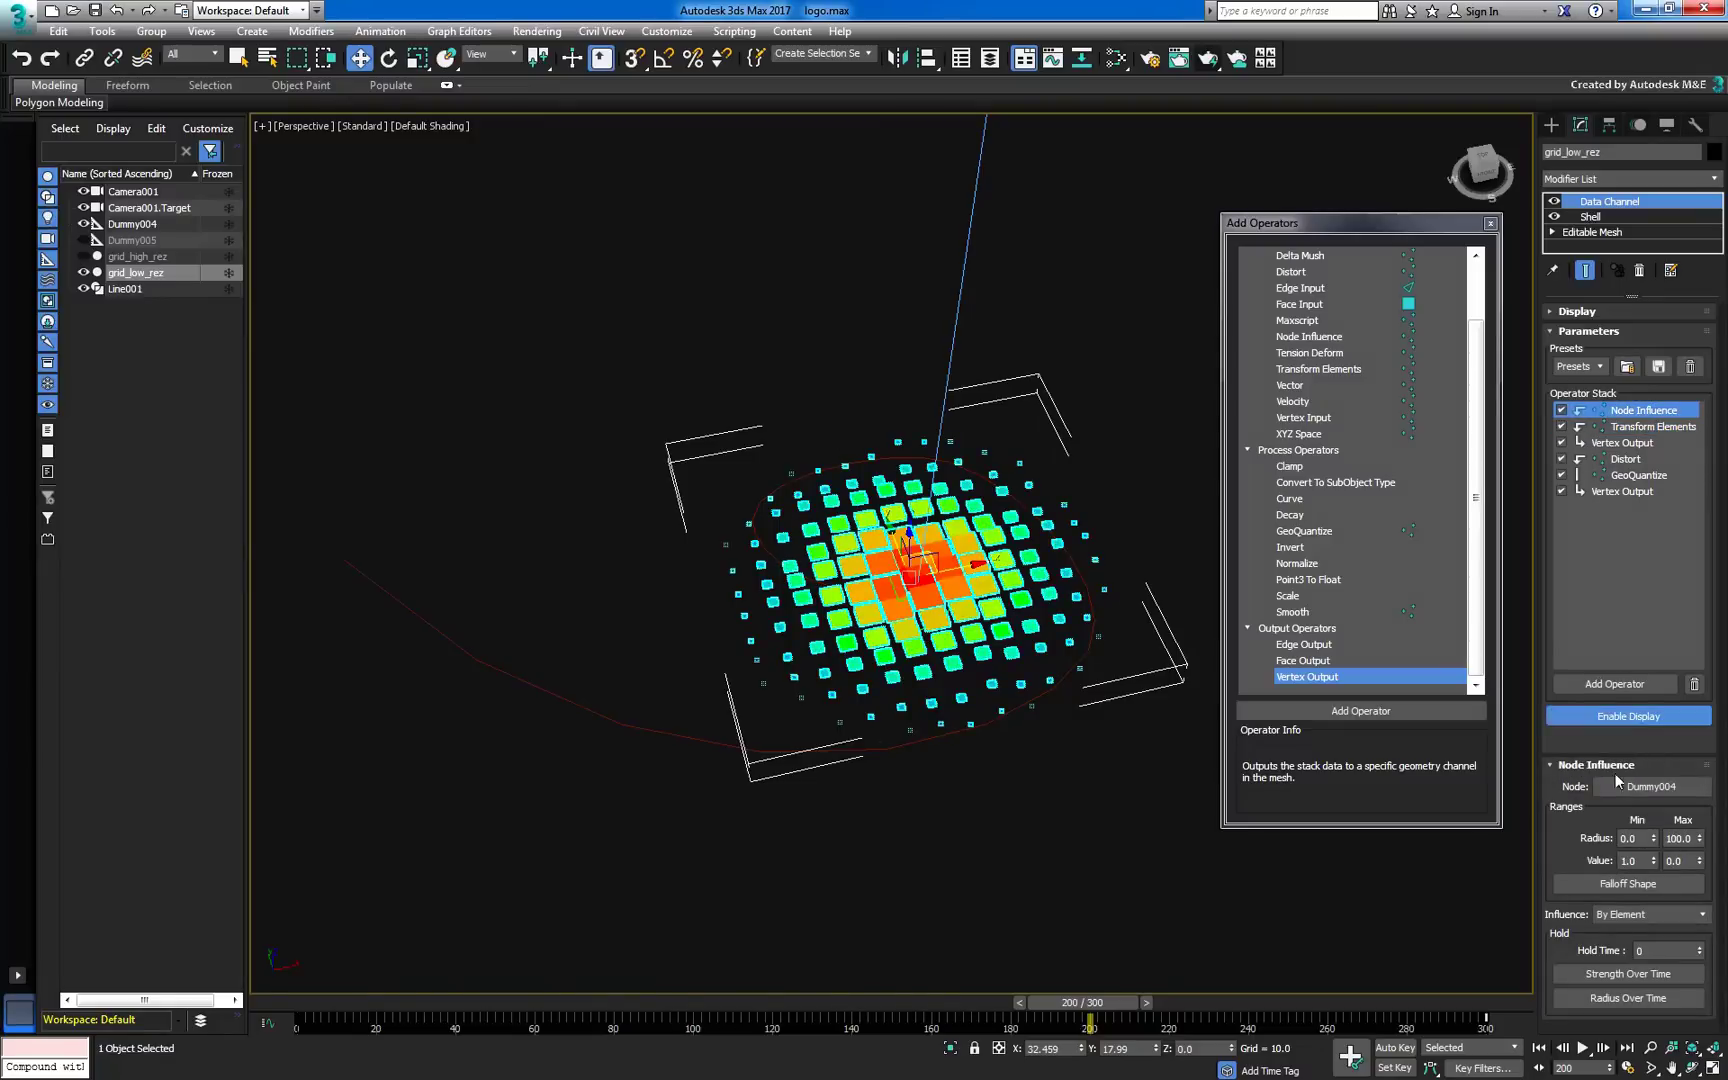
click(1662, 950)
drag(1699, 955, 1662, 670)
mouse_move(1090, 1002)
mouse_down()
mouse_move(494, 1007)
mouse_move(1090, 1010)
mouse_up()
key(w)
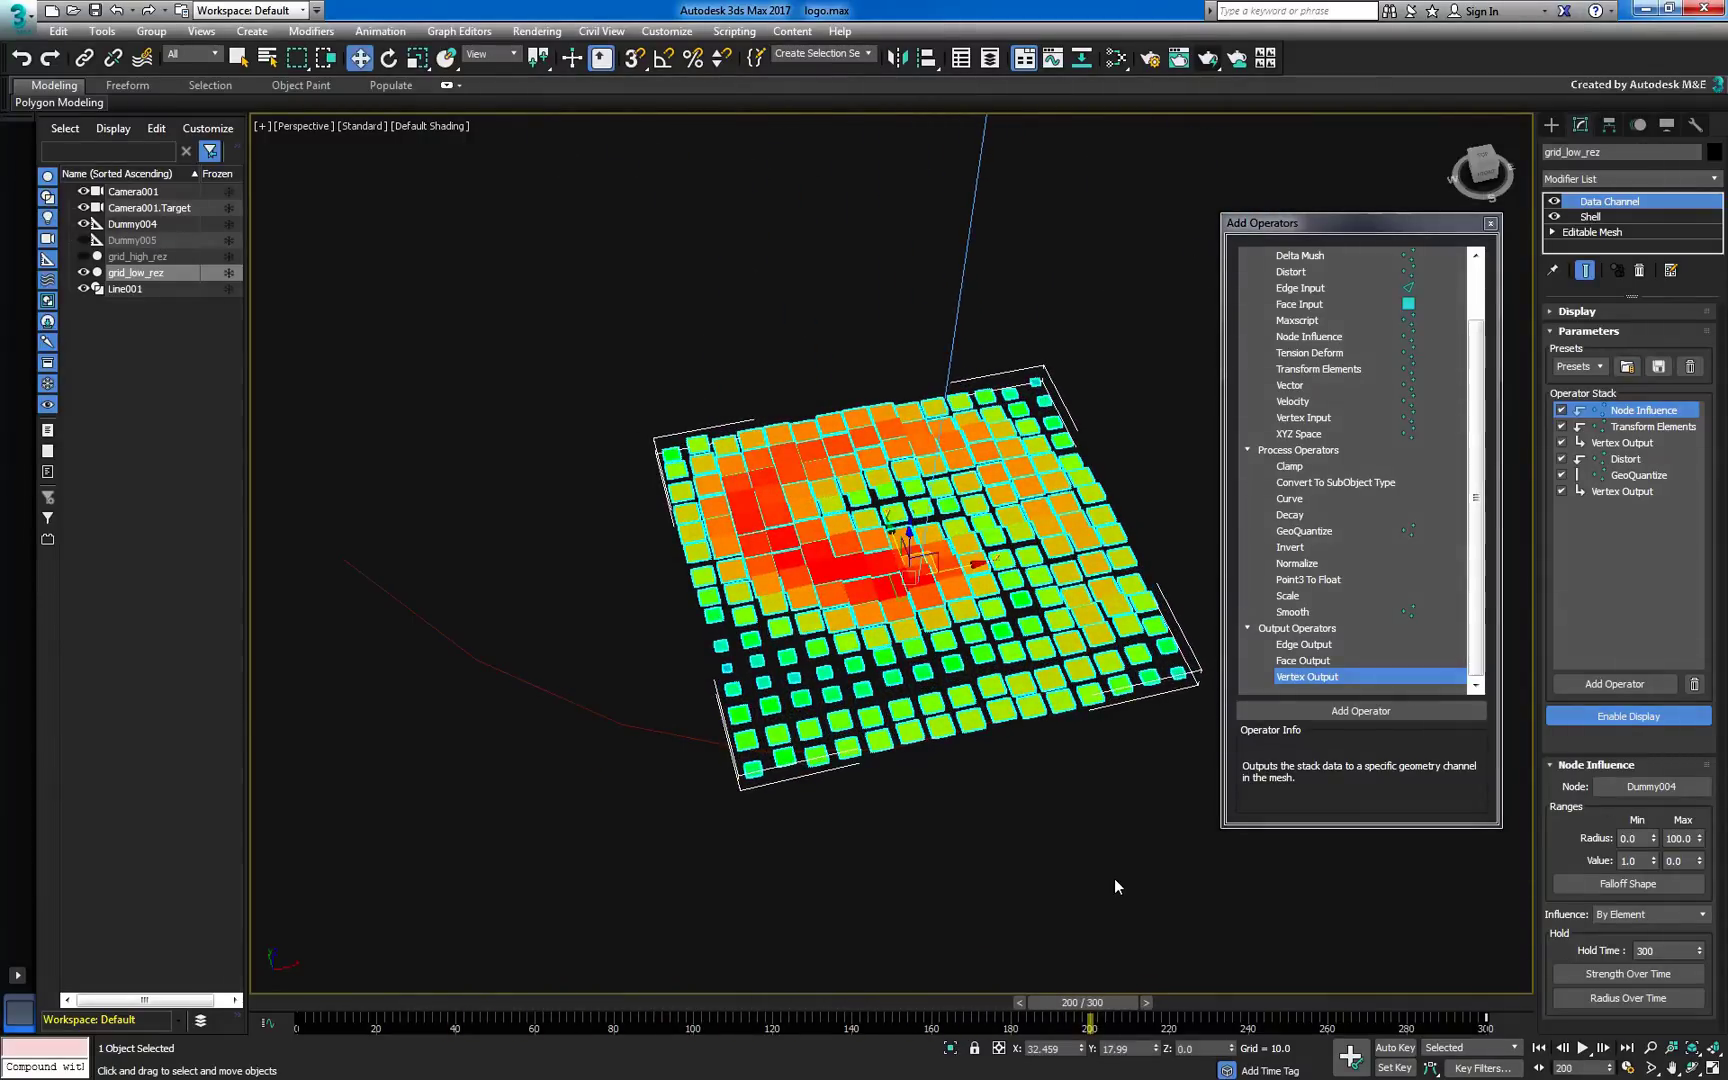
Flatten the Node Influence strength-over-time curve by raising its first point to 1.0.
click(1598, 973)
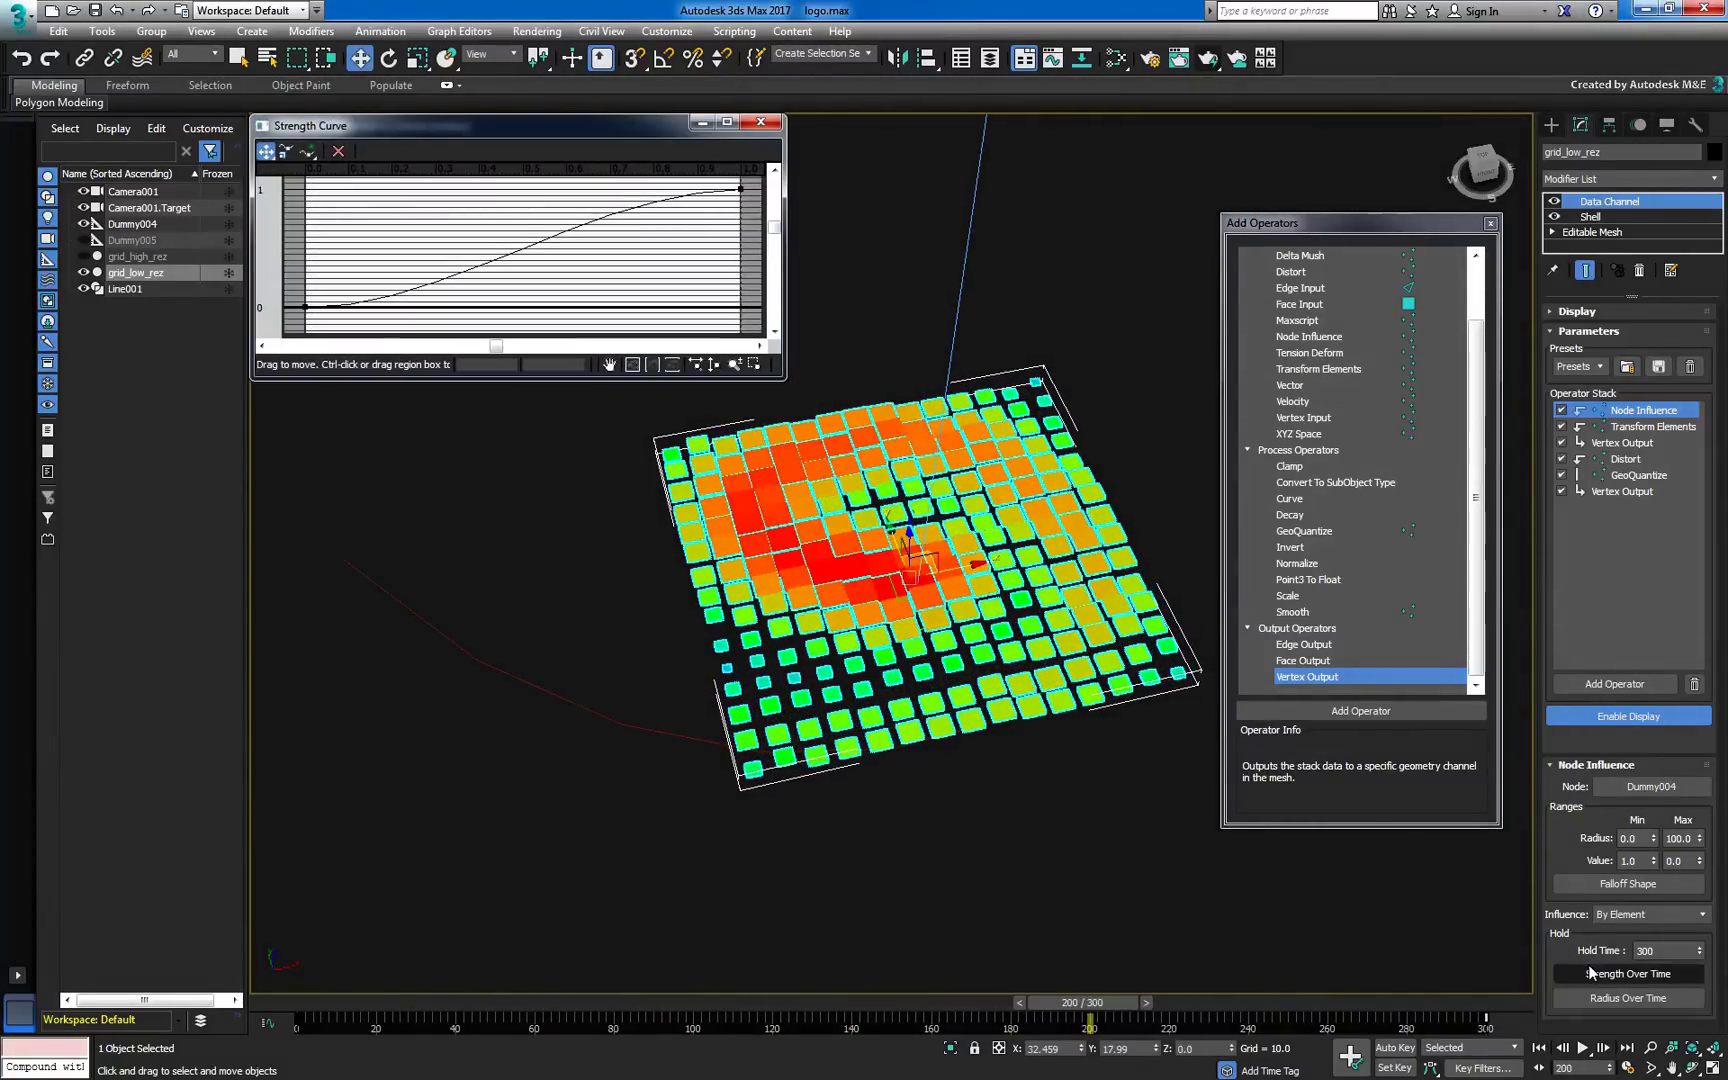
drag(301, 306, 290, 185)
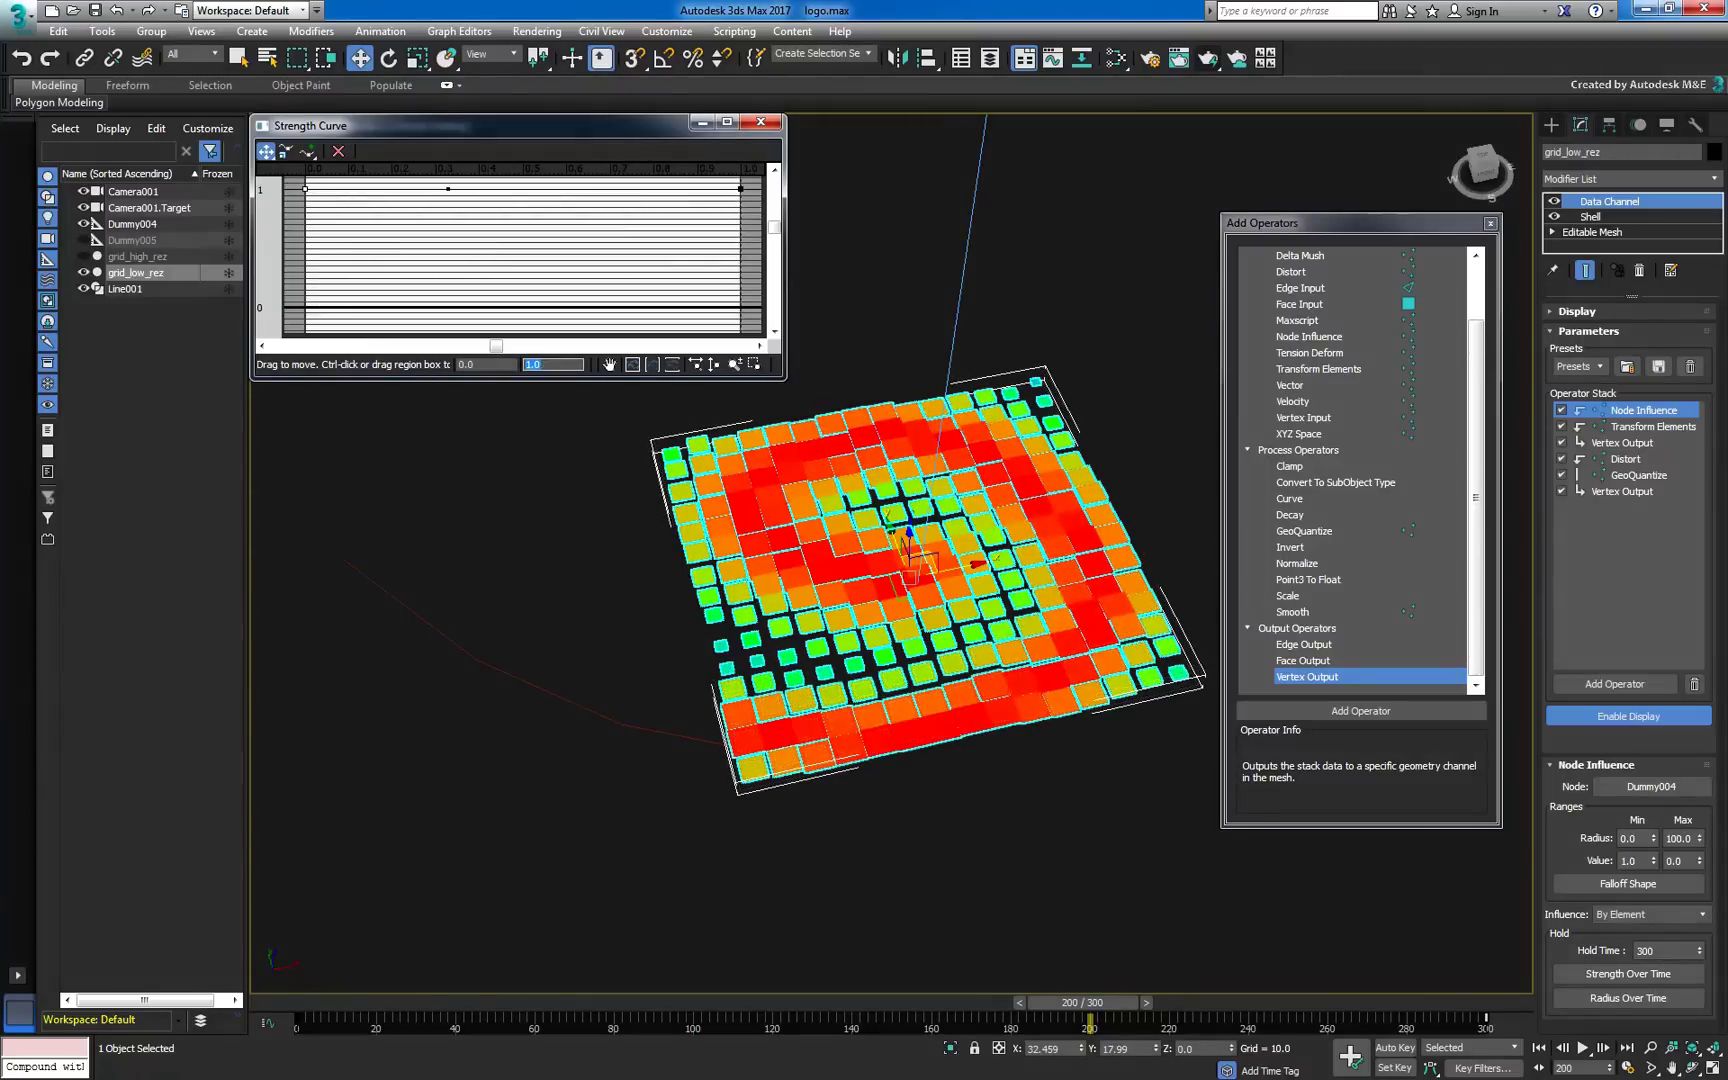
click(762, 124)
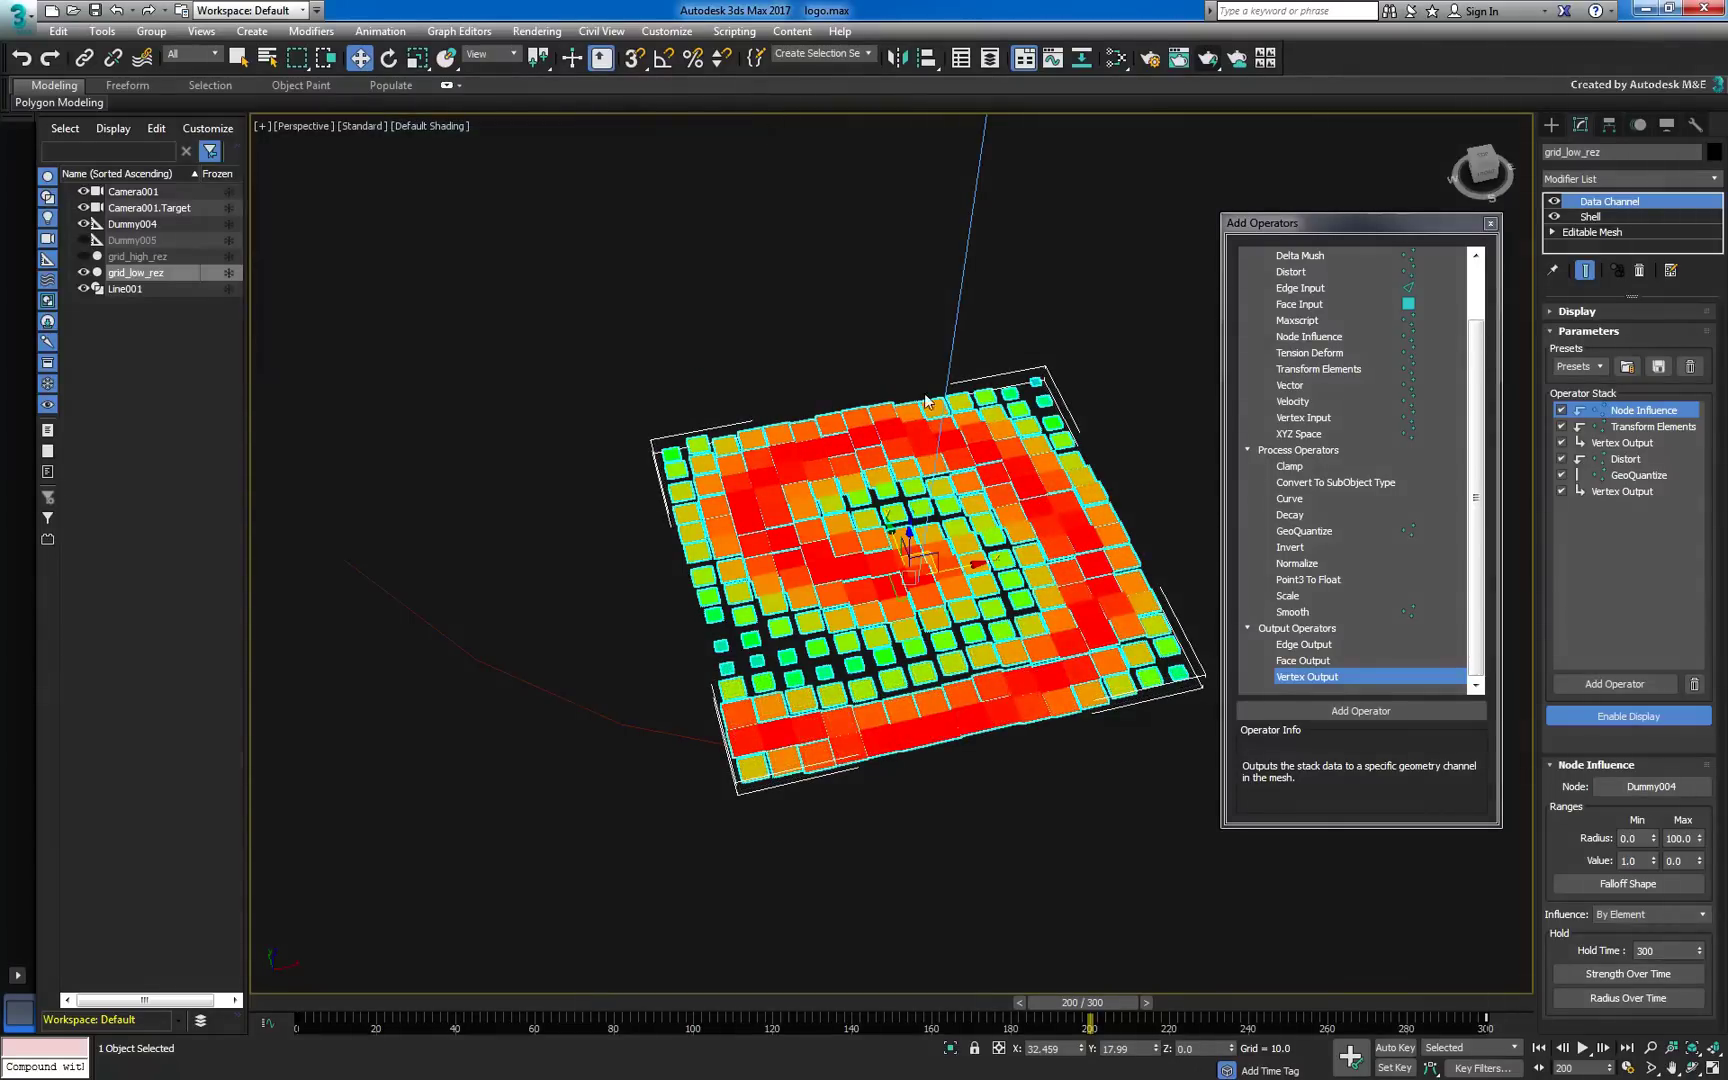
Flatten the Node Influence radius-over-time curve by raising its first point to 1.0.
click(1598, 999)
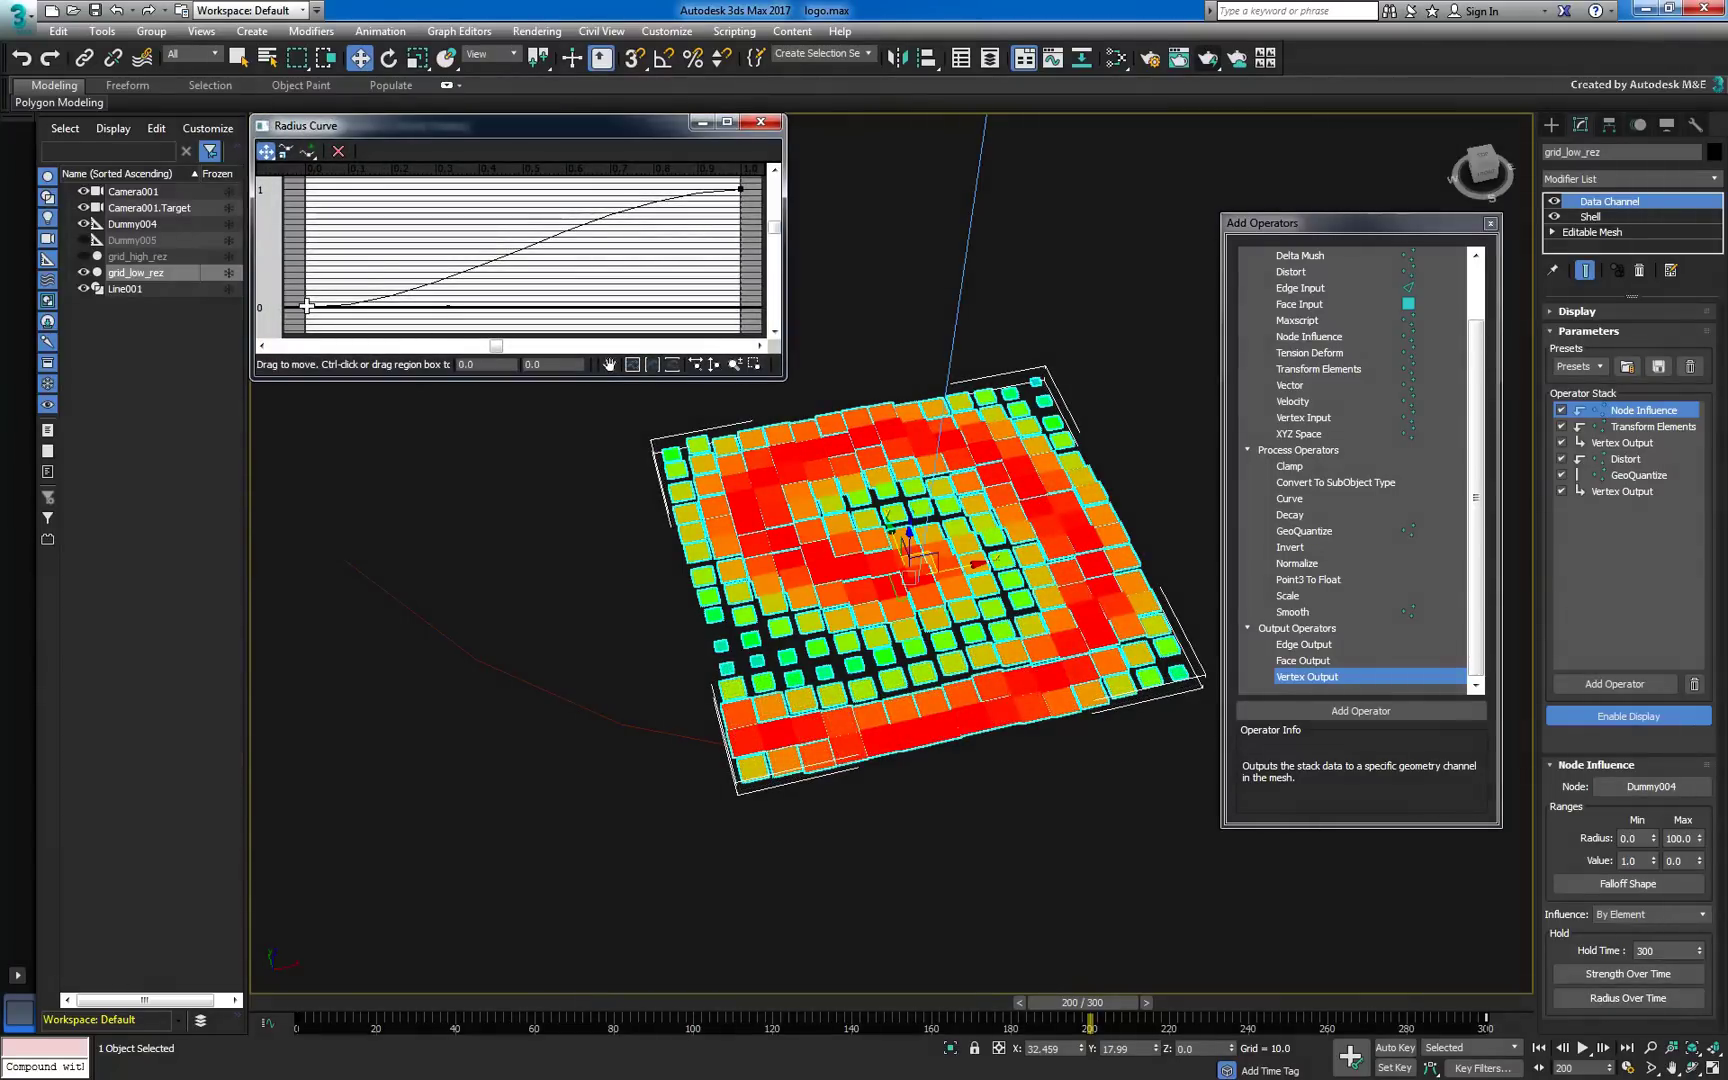
drag(304, 306, 305, 189)
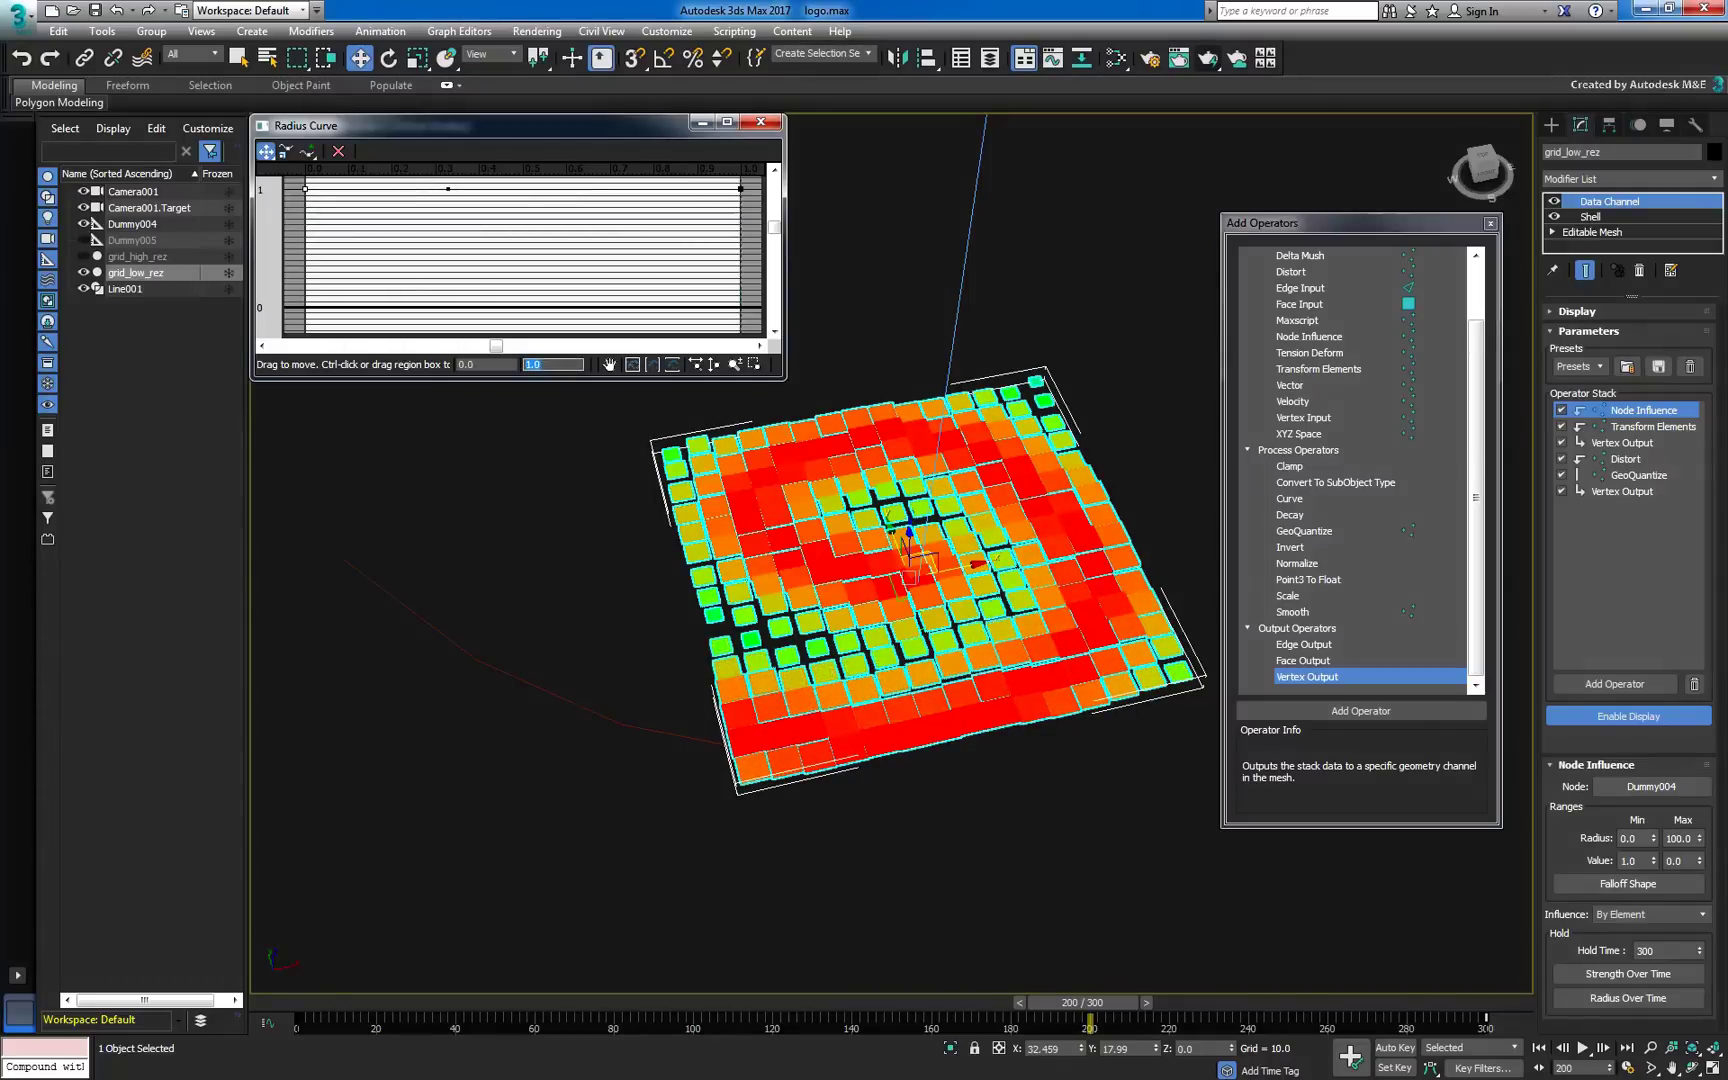
click(761, 122)
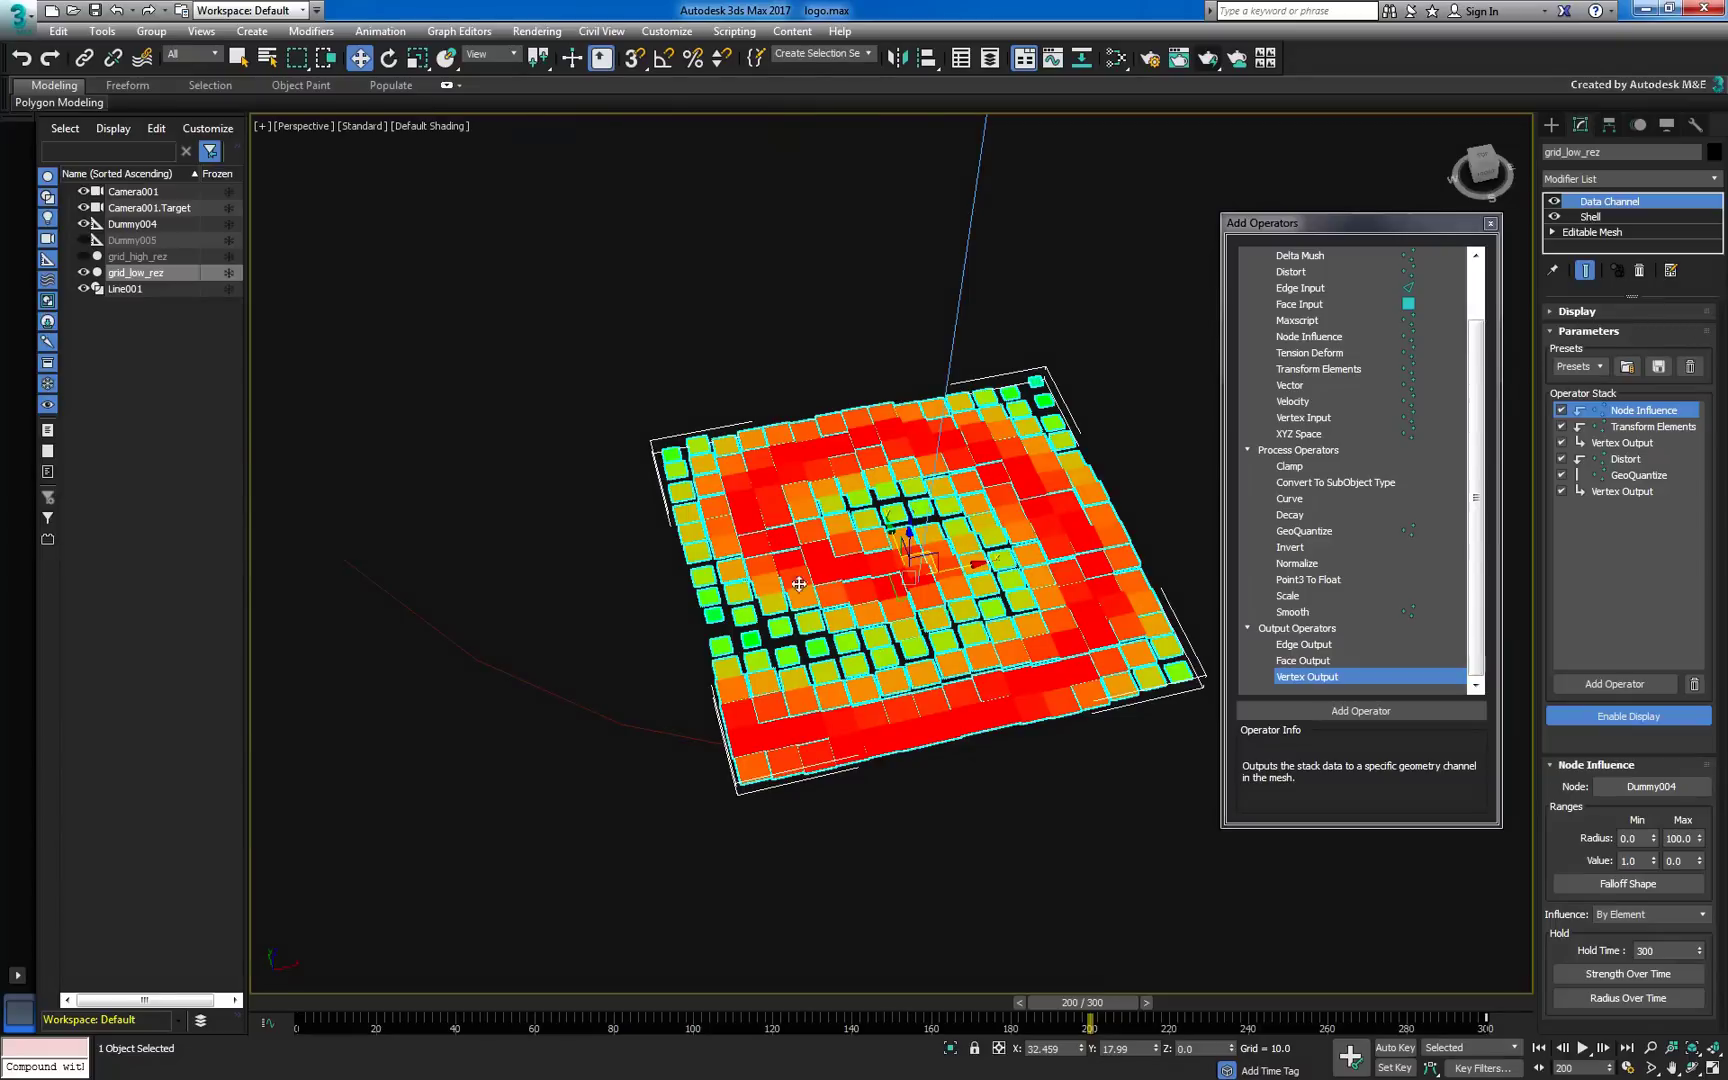
Return to frame 0 and set the Node Influence maximum radius to 25.
drag(1103, 1013, 317, 973)
key(w)
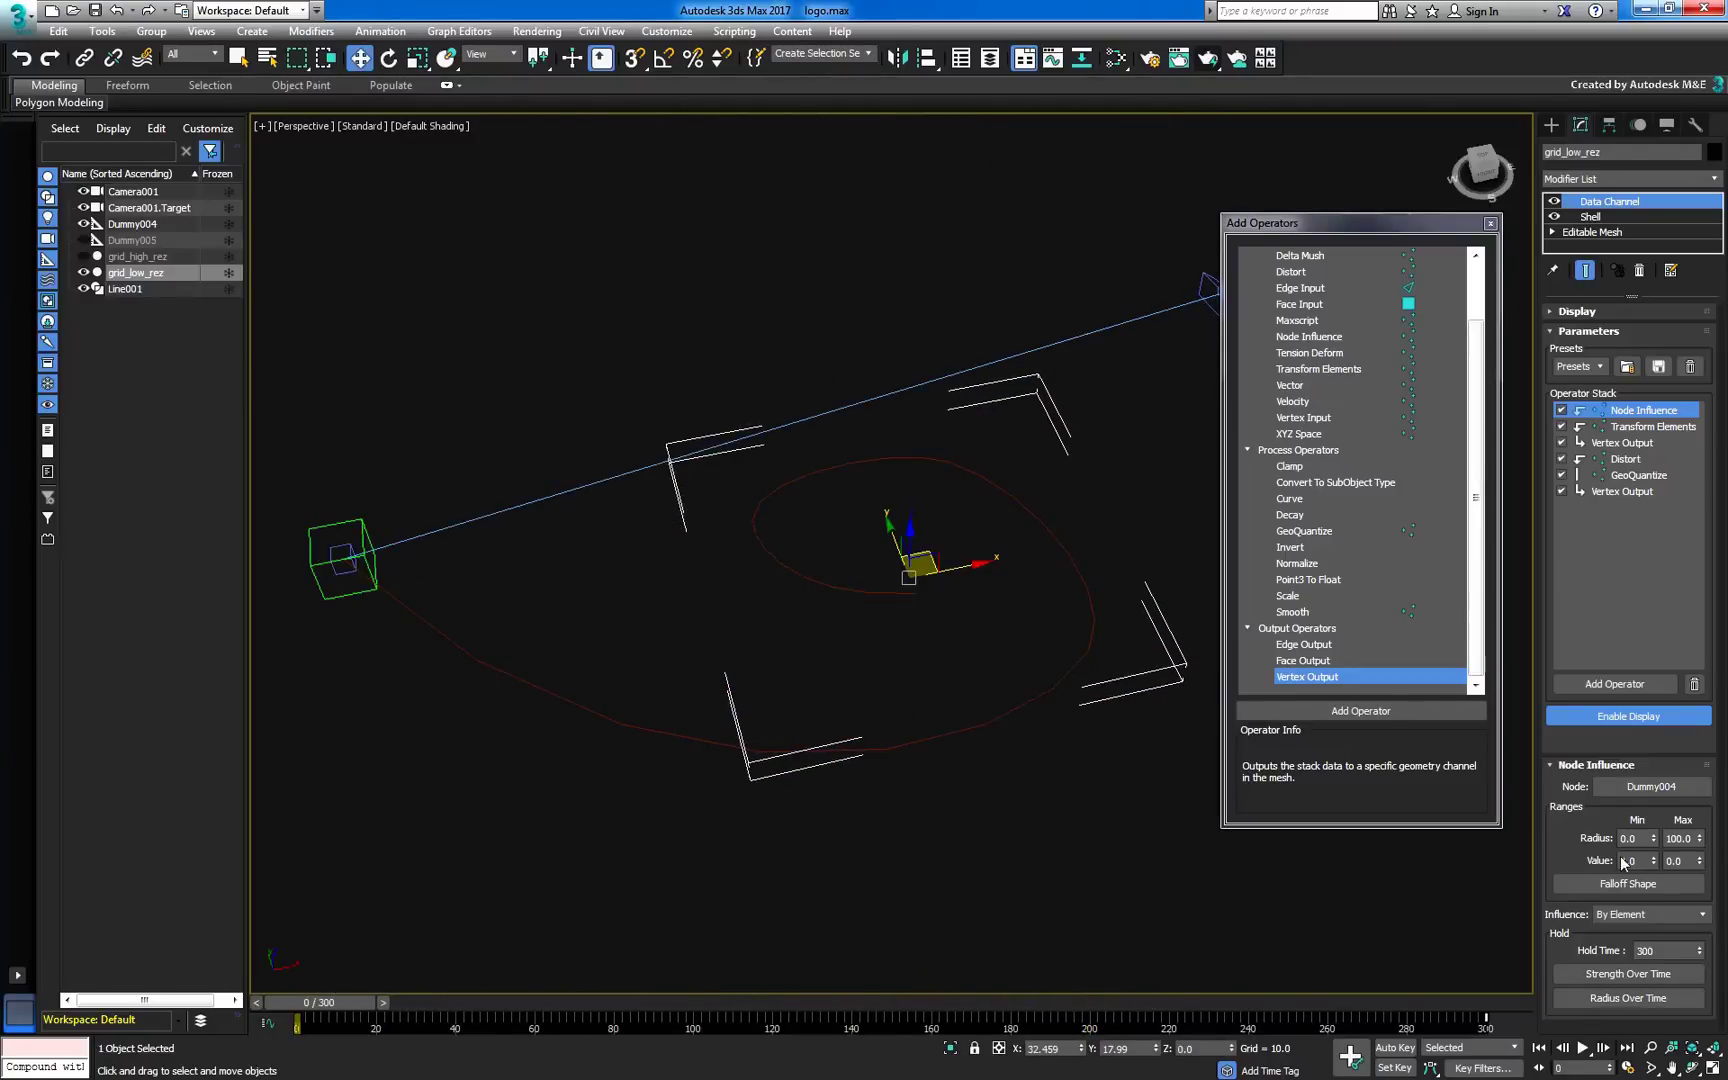
double_click(1672, 838)
text(25)
With automatic keyframing on, key the Node Influence maximum radius at 300 on frame 200.
click(1395, 1047)
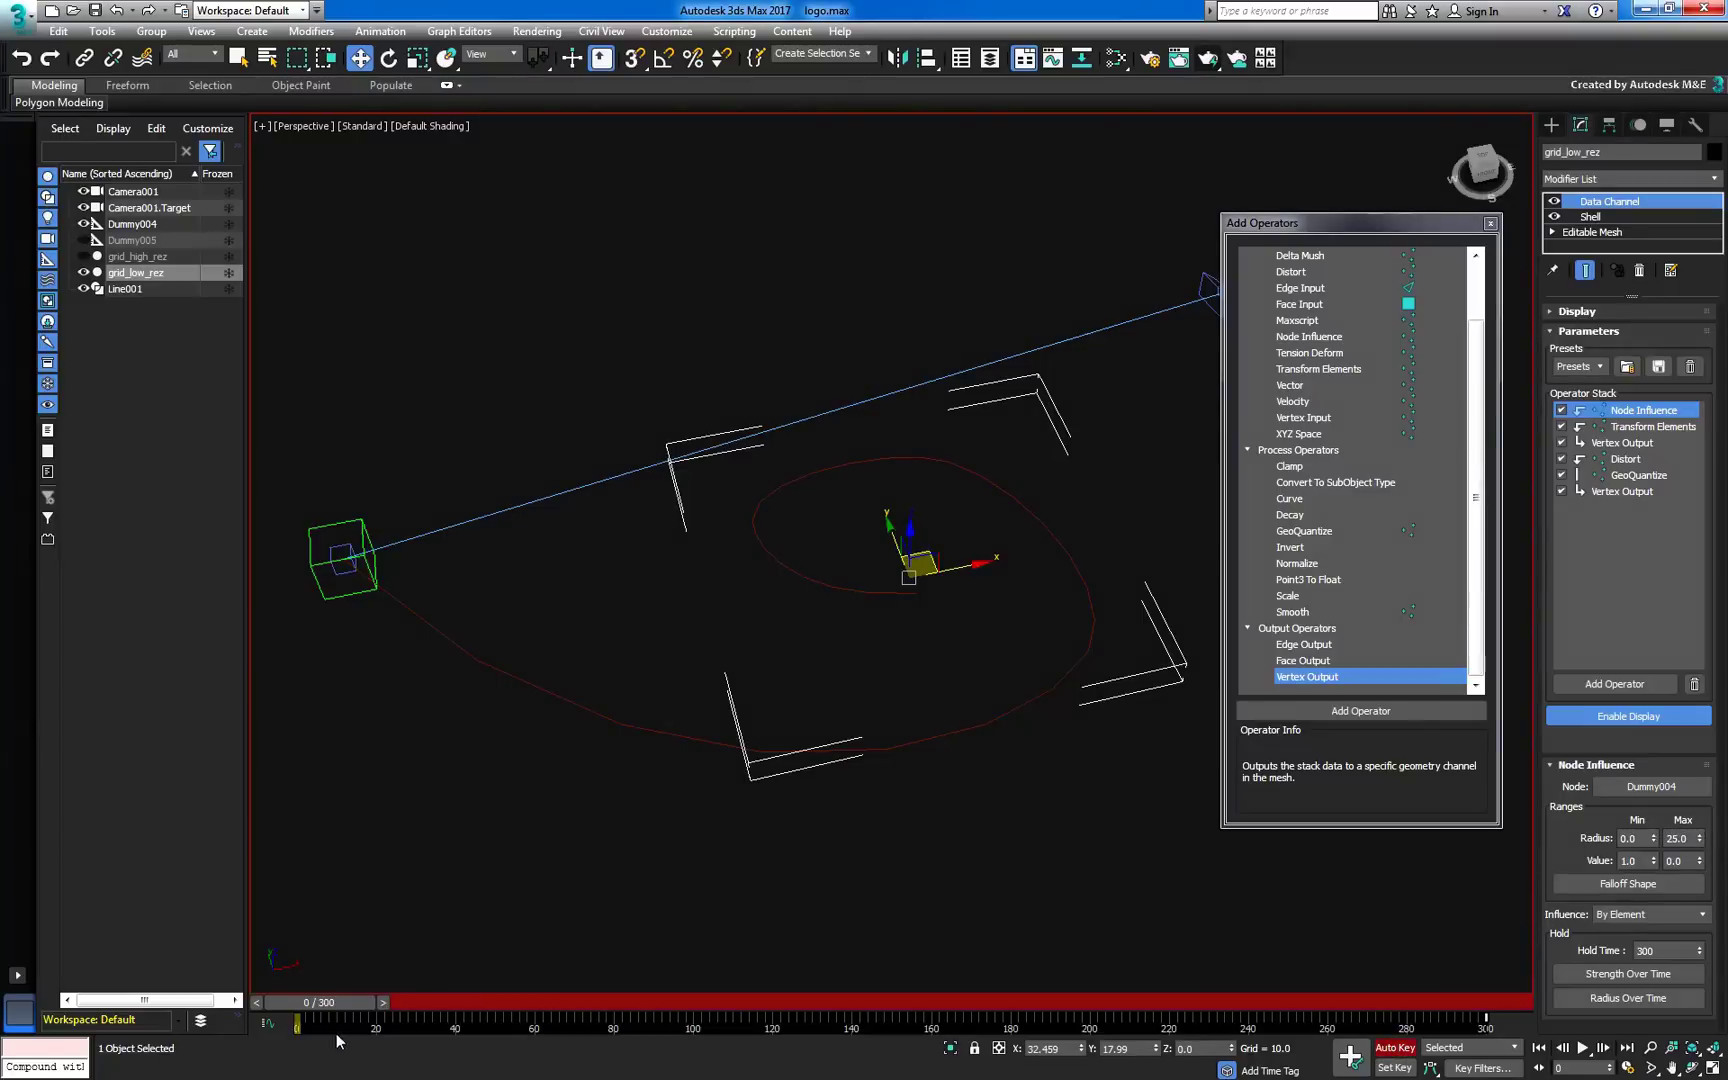
drag(315, 1005, 1083, 1002)
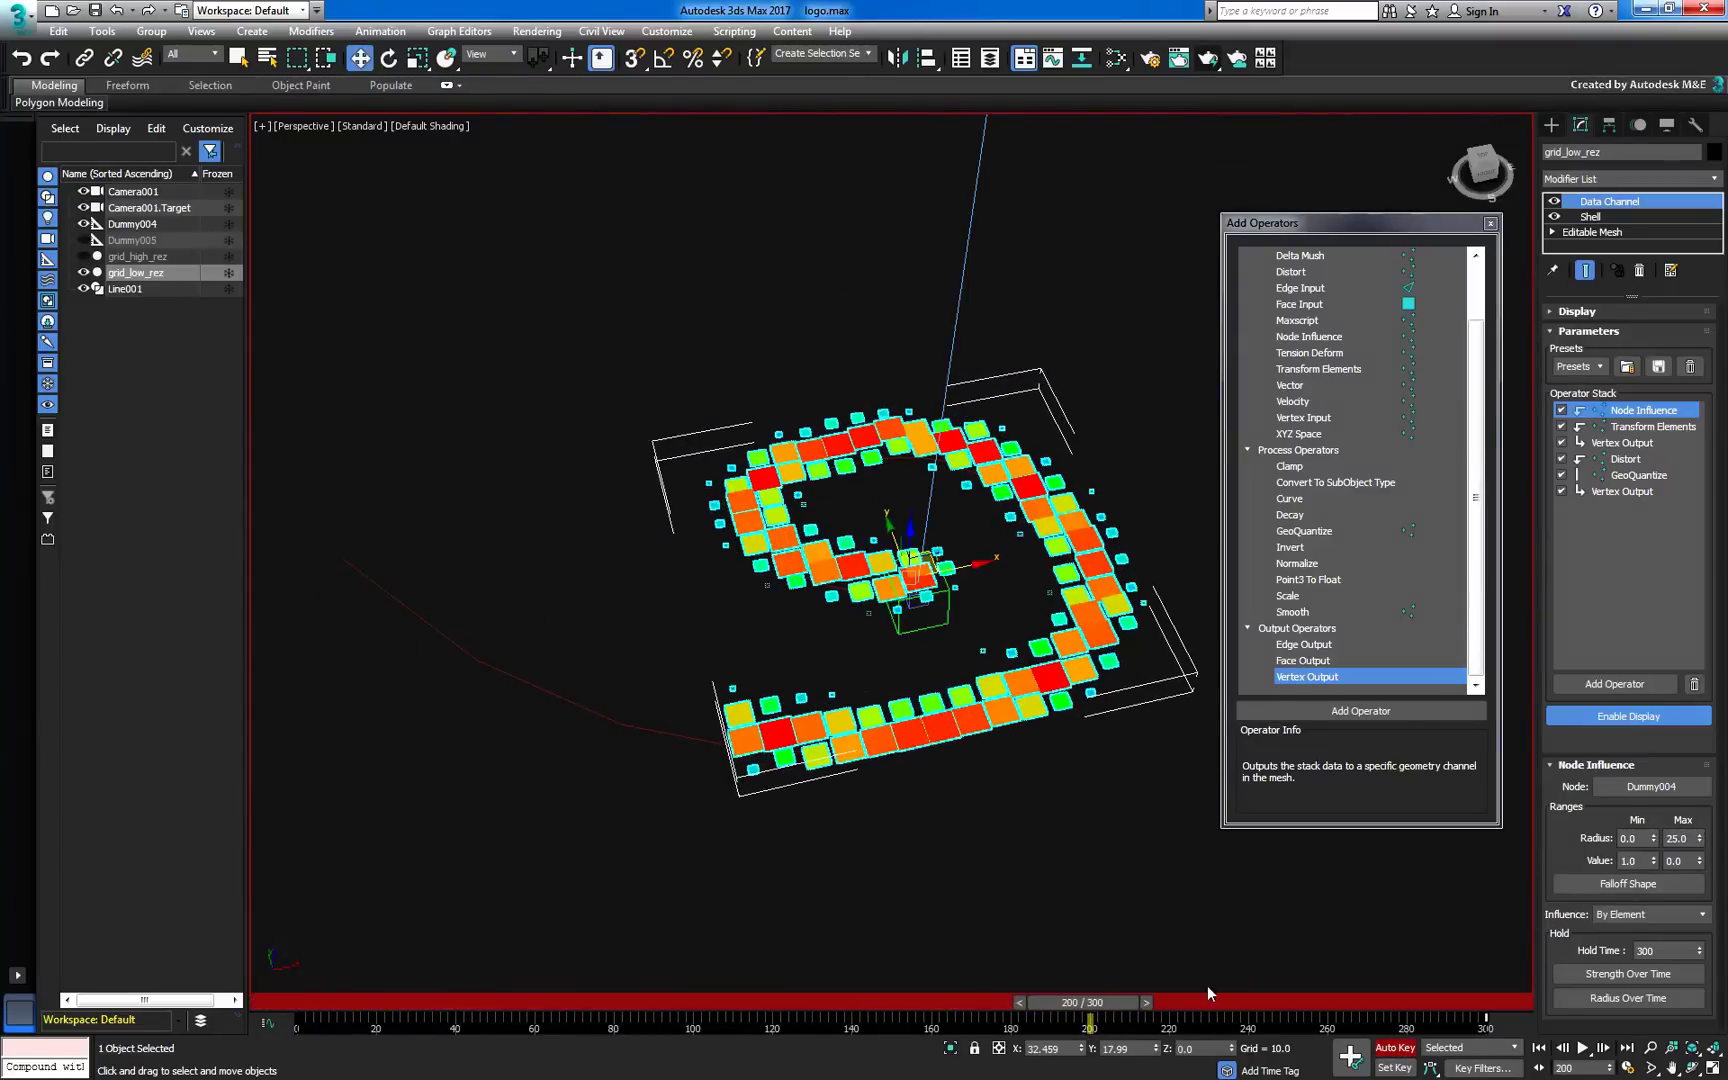
drag(1699, 838, 1709, 735)
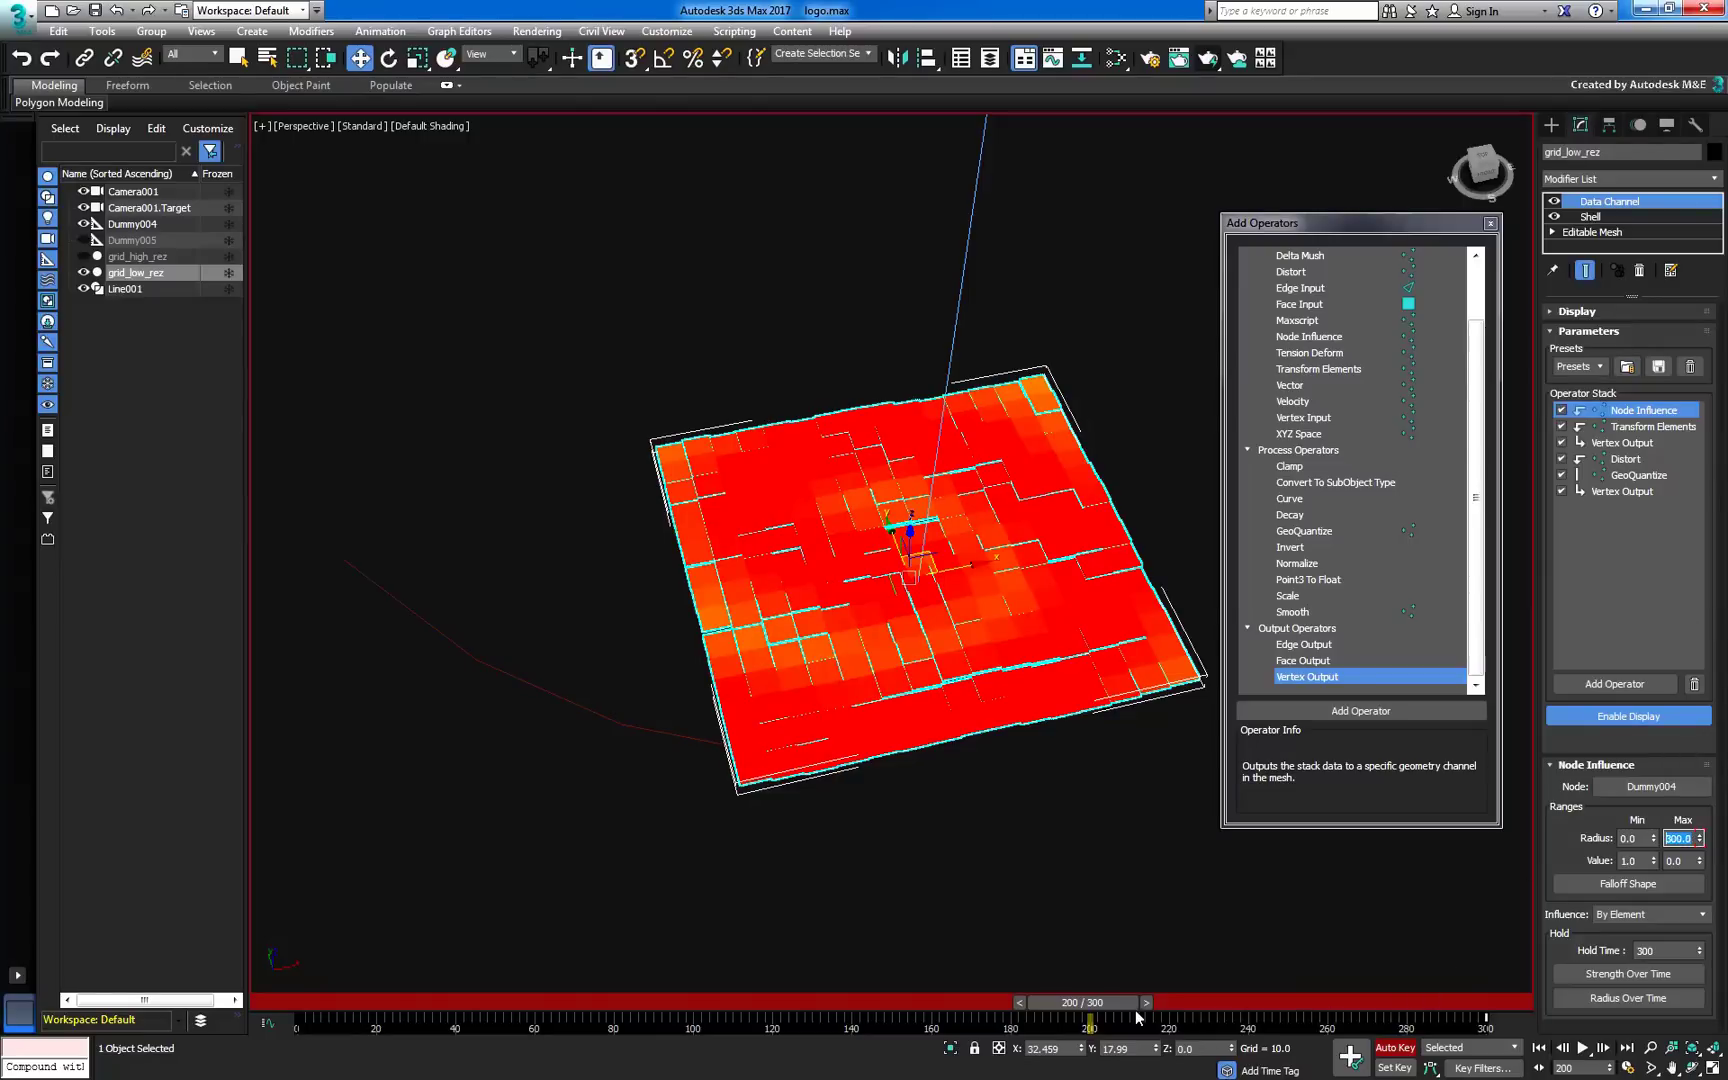
Key the Node Influence maximum radius at 25 on frame 100.
drag(1137, 1017, 724, 1016)
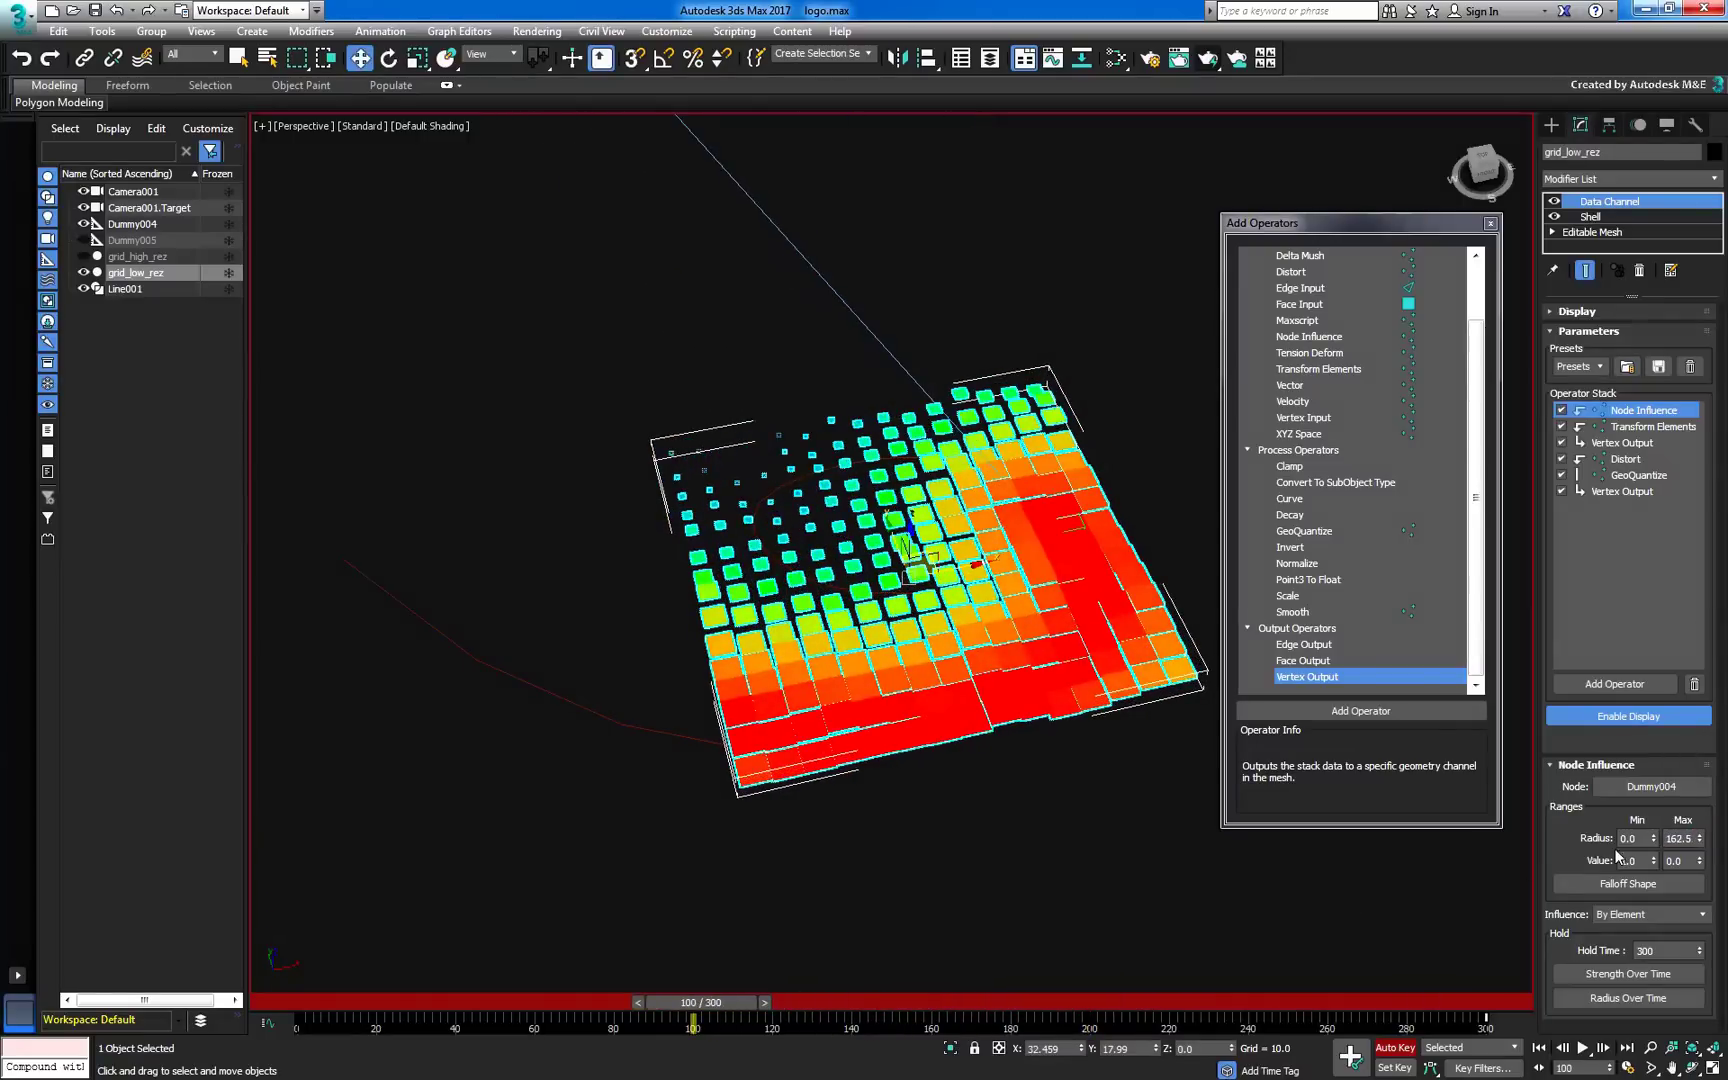
double_click(1678, 838)
text(25)
key(Return)
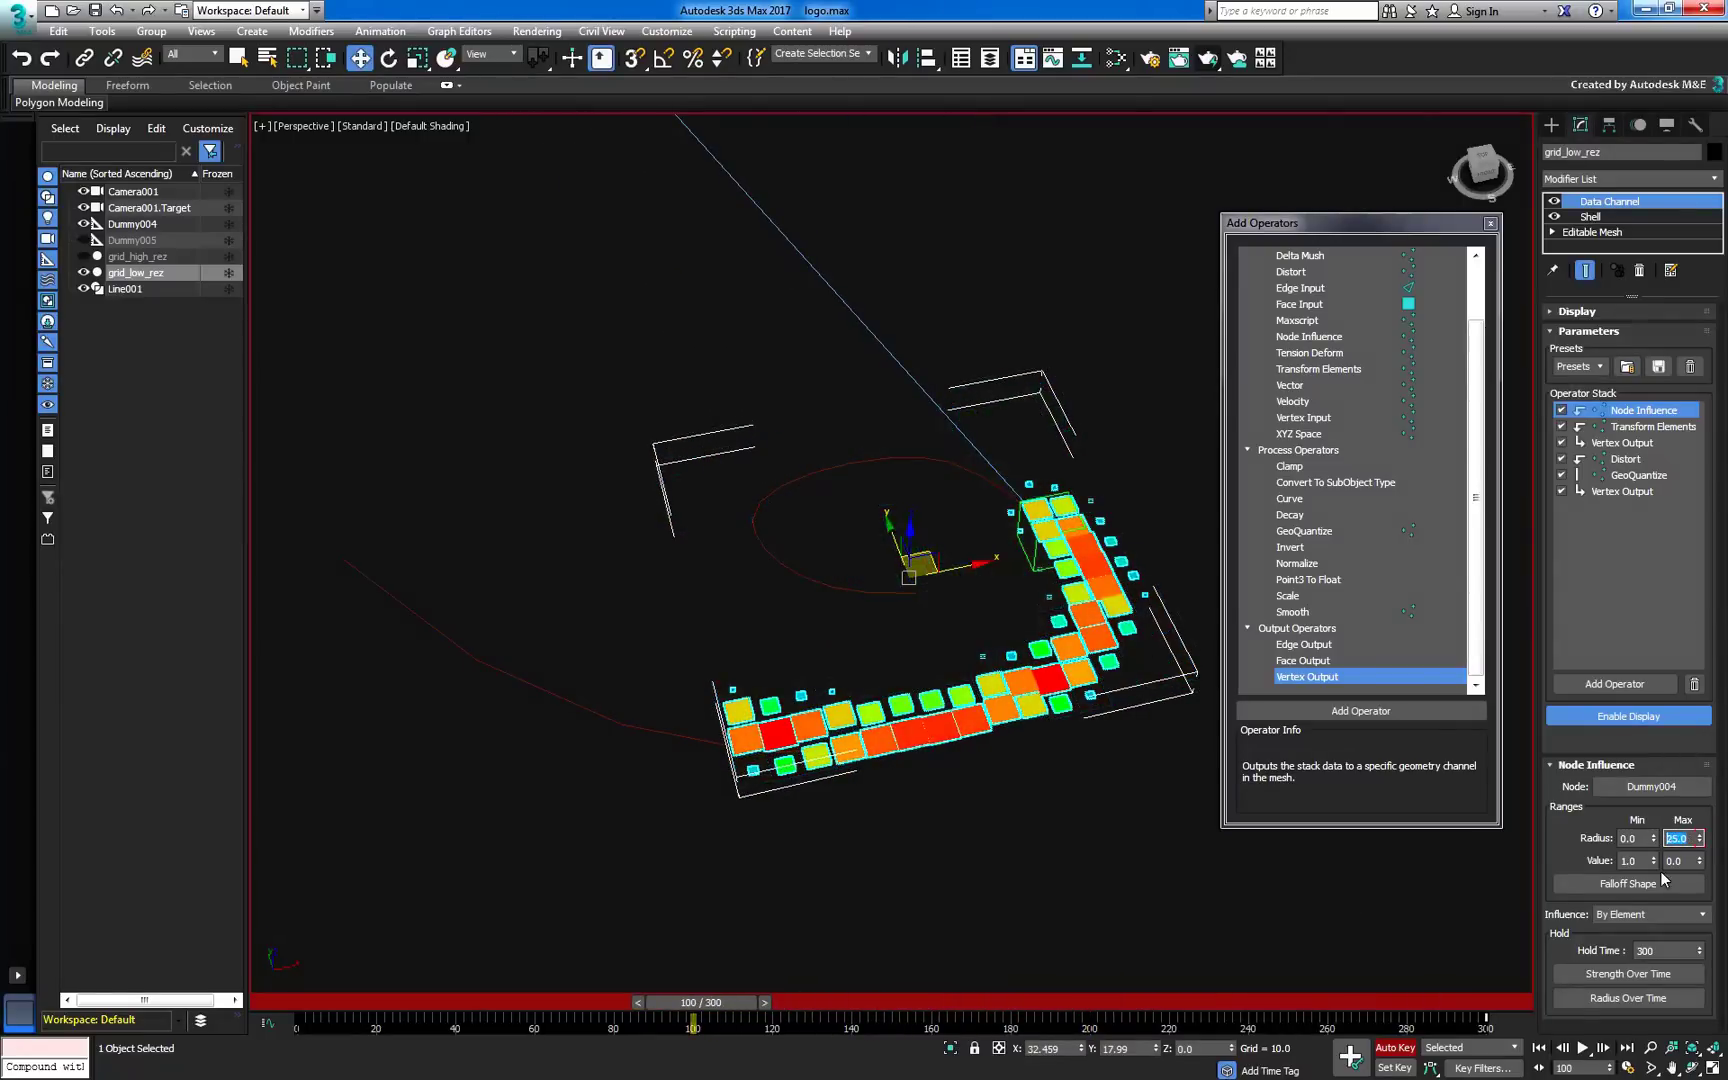
Turn off automatic keyframing and play the animated influence radius from frame 0.
click(1395, 1048)
drag(718, 1003, 320, 1003)
click(1578, 1048)
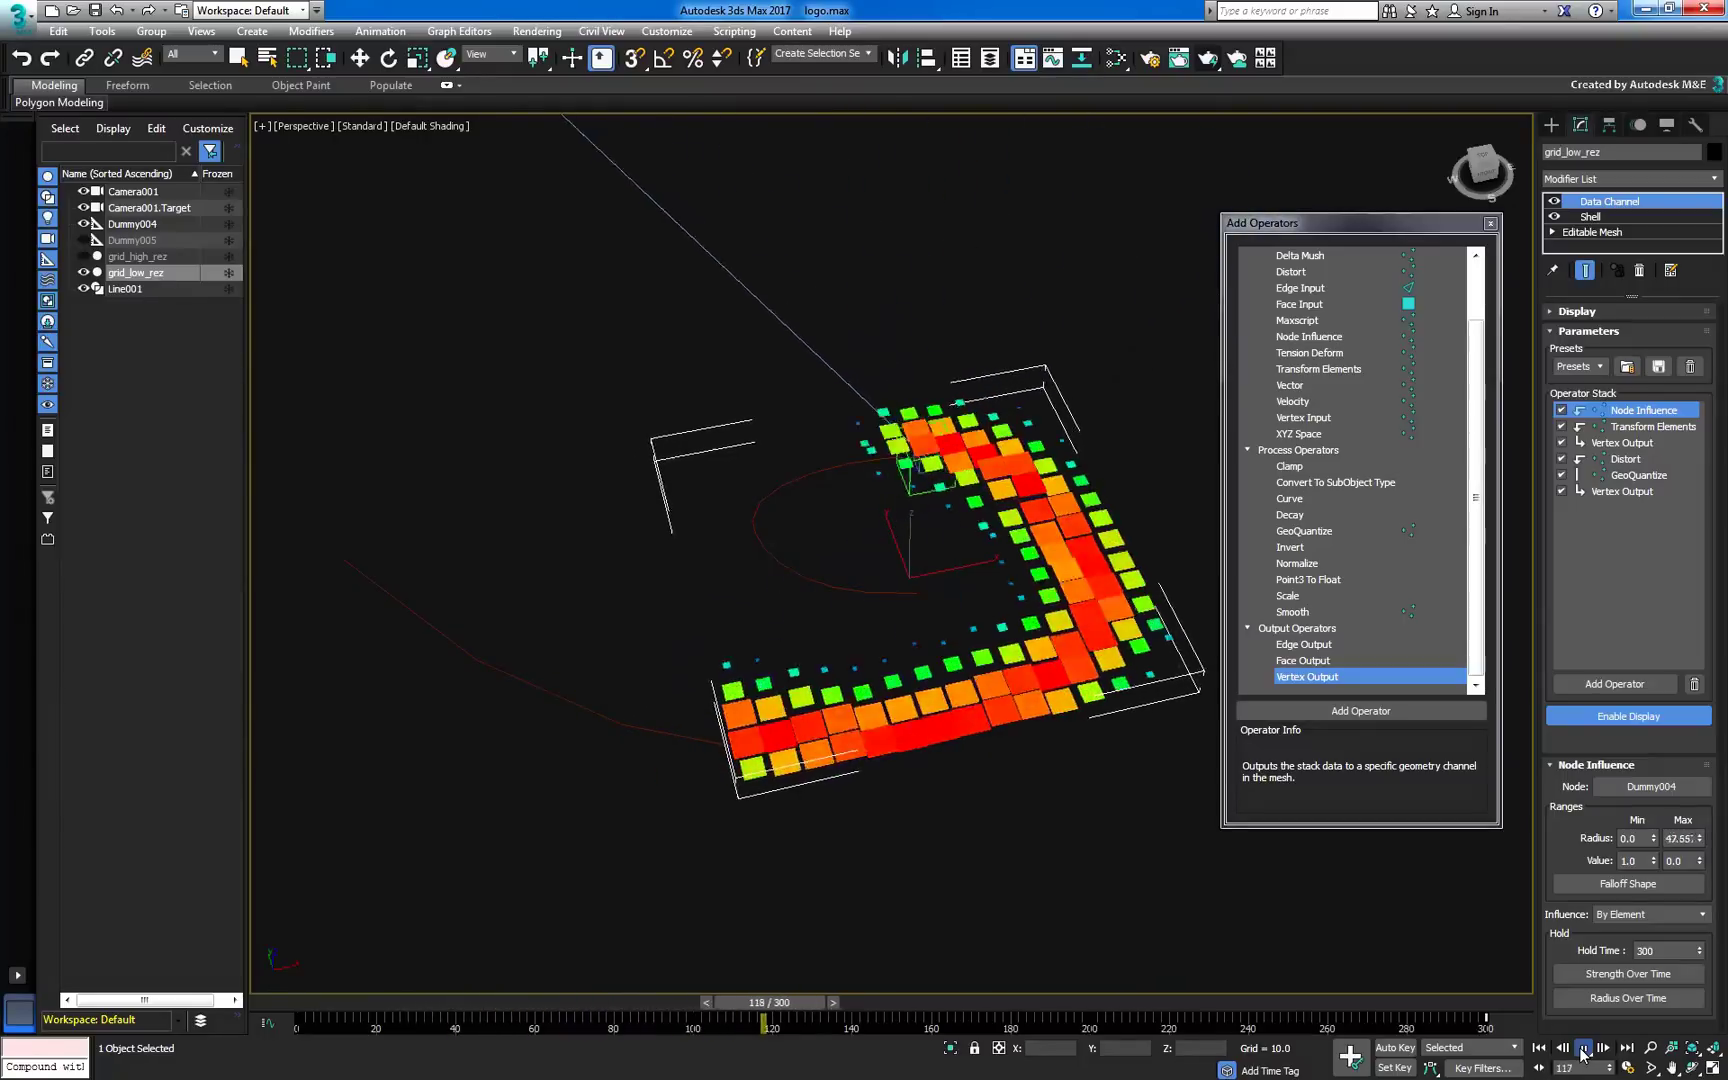
click(1582, 1048)
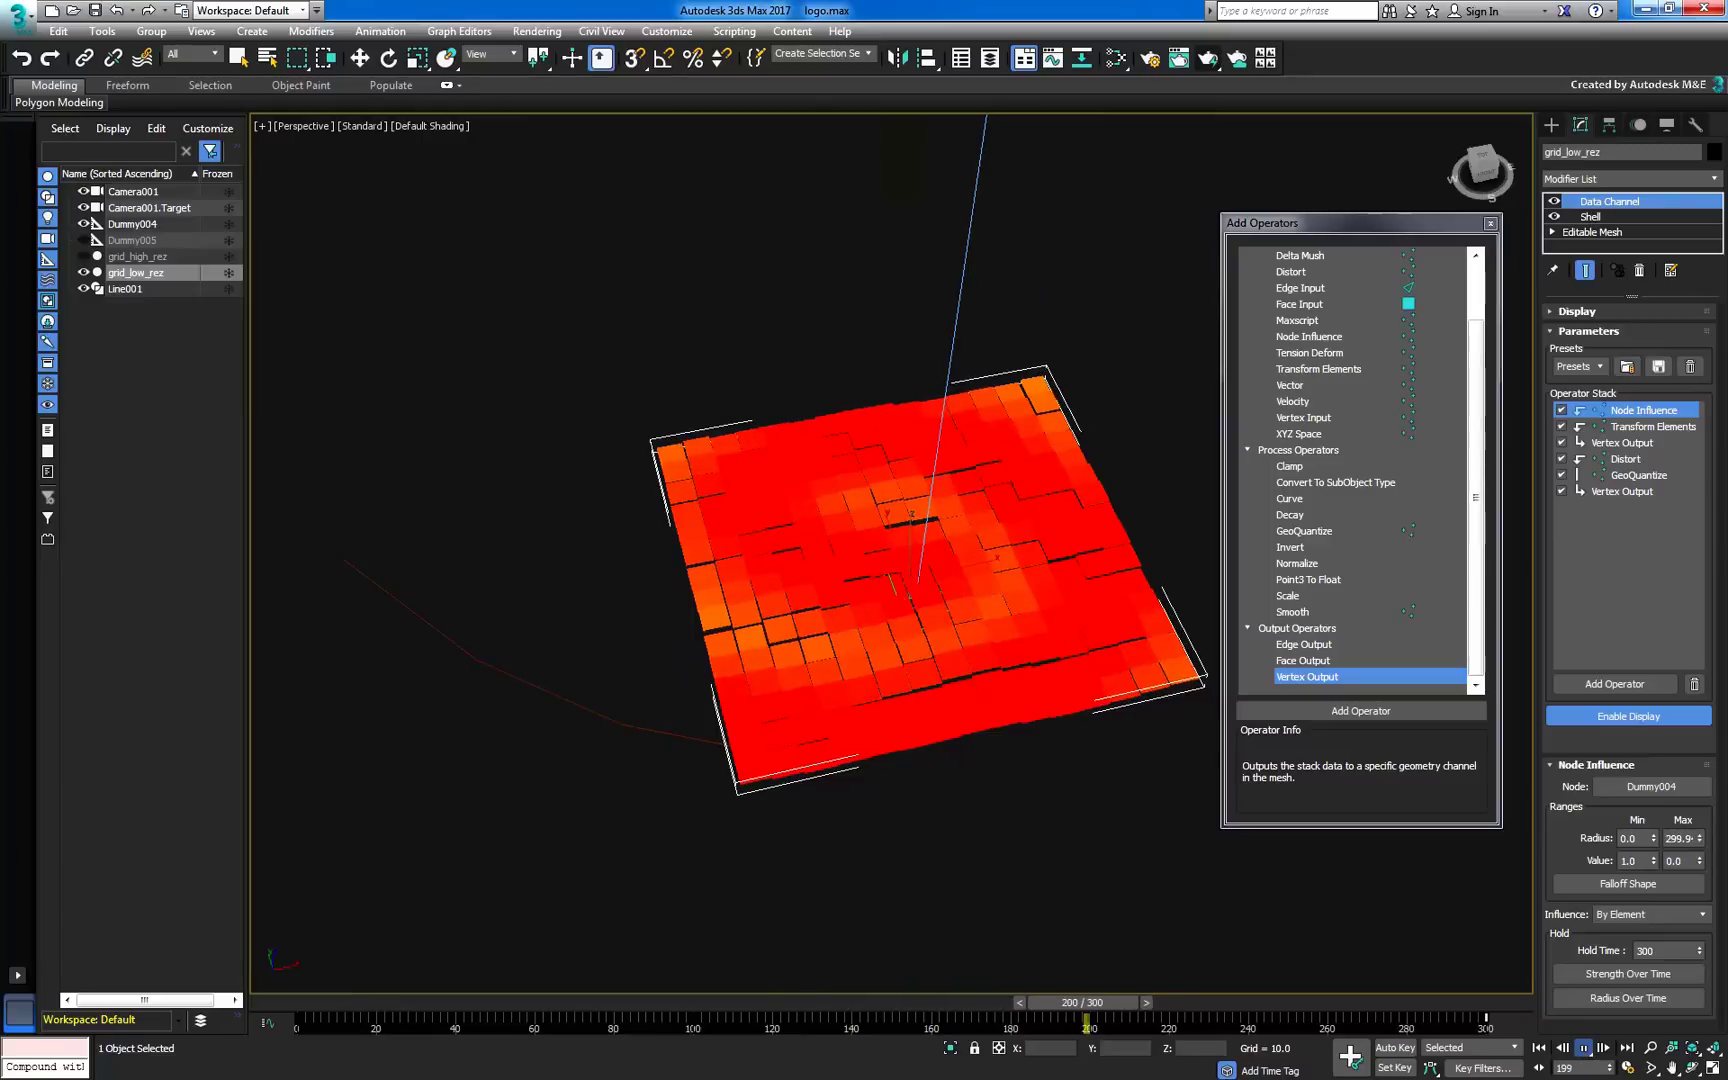
Add a Color Elements operator, make it replace the incoming data, and put it first in the operator stack.
key(w)
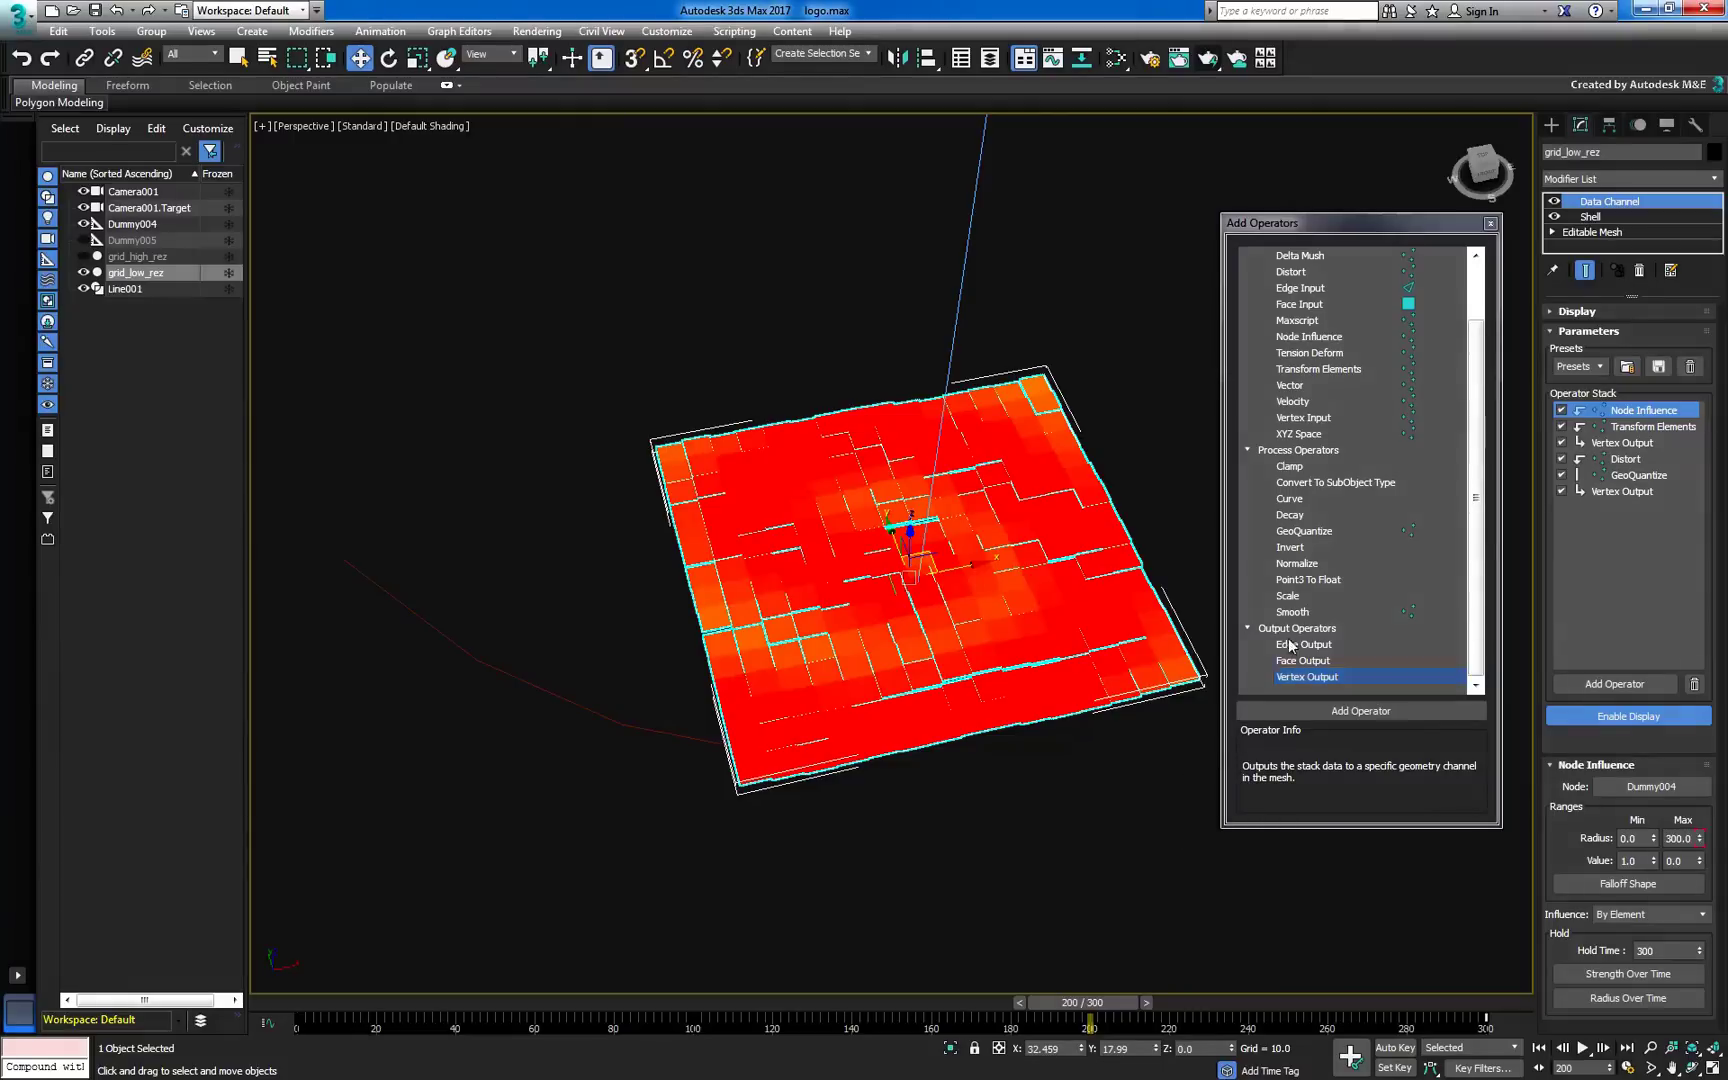
scroll(1472, 334, up, 2)
scroll(1472, 334, up, 2)
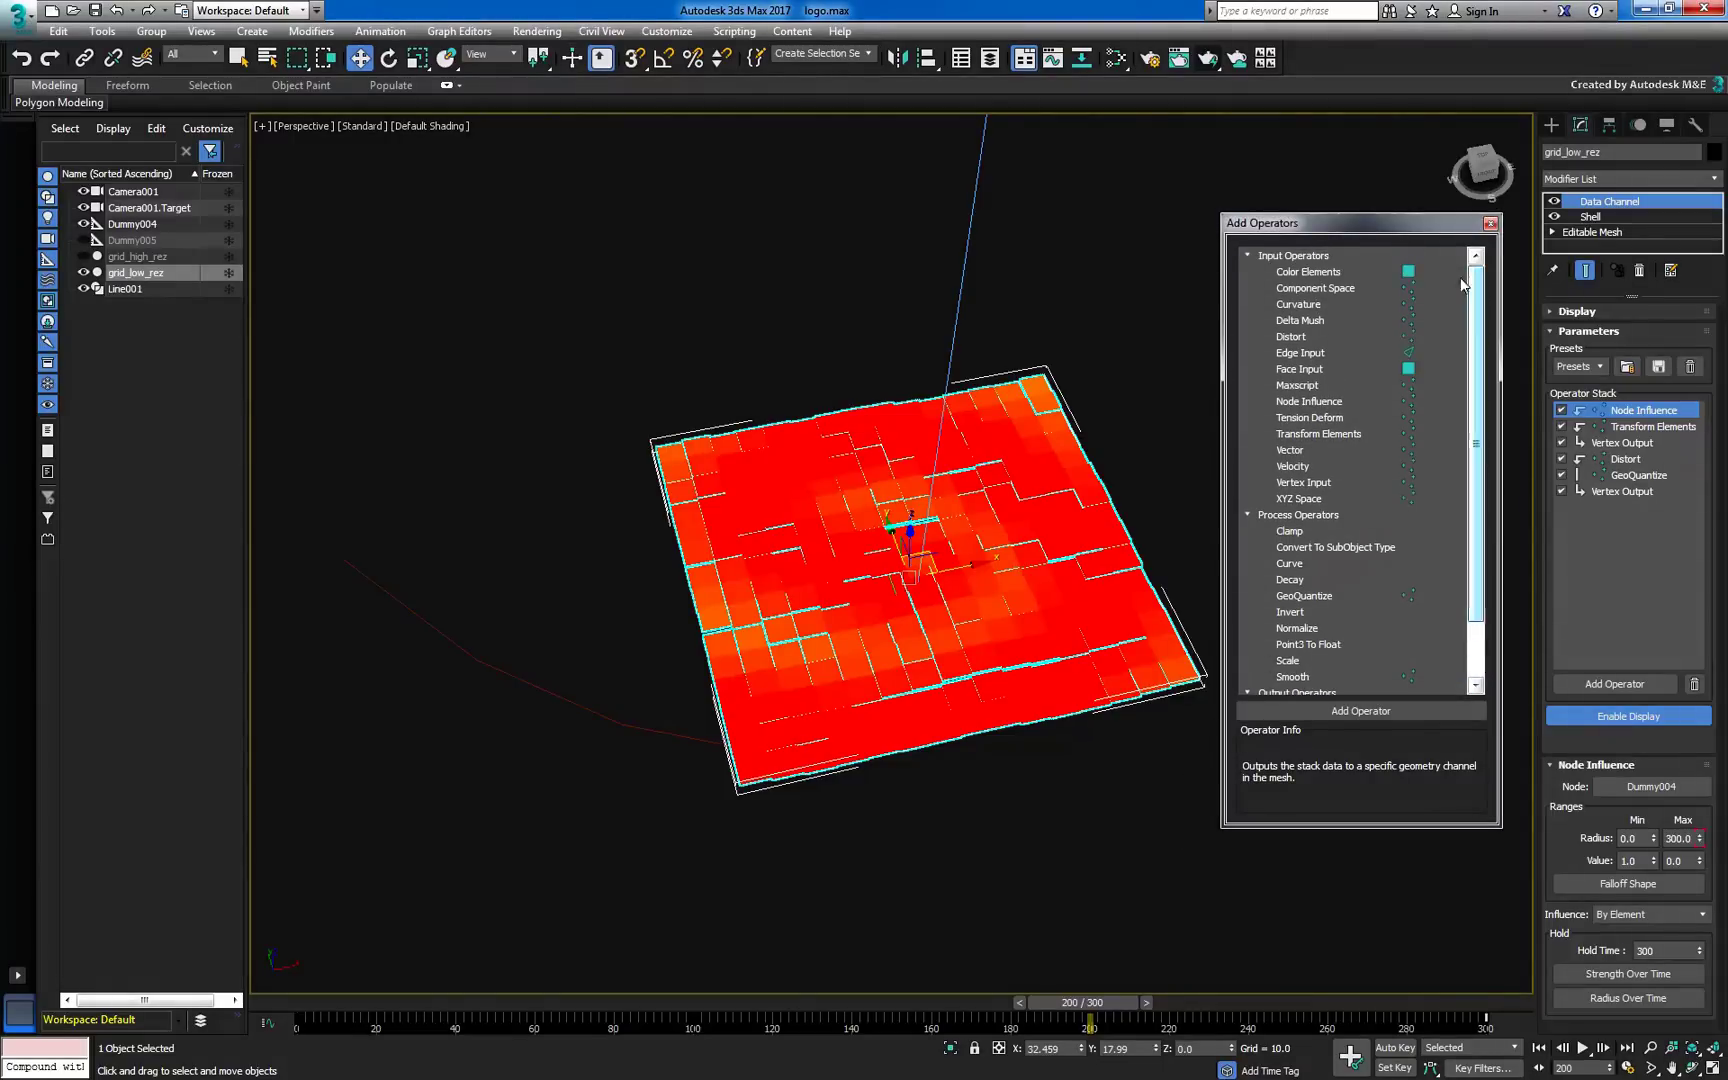
click(1368, 272)
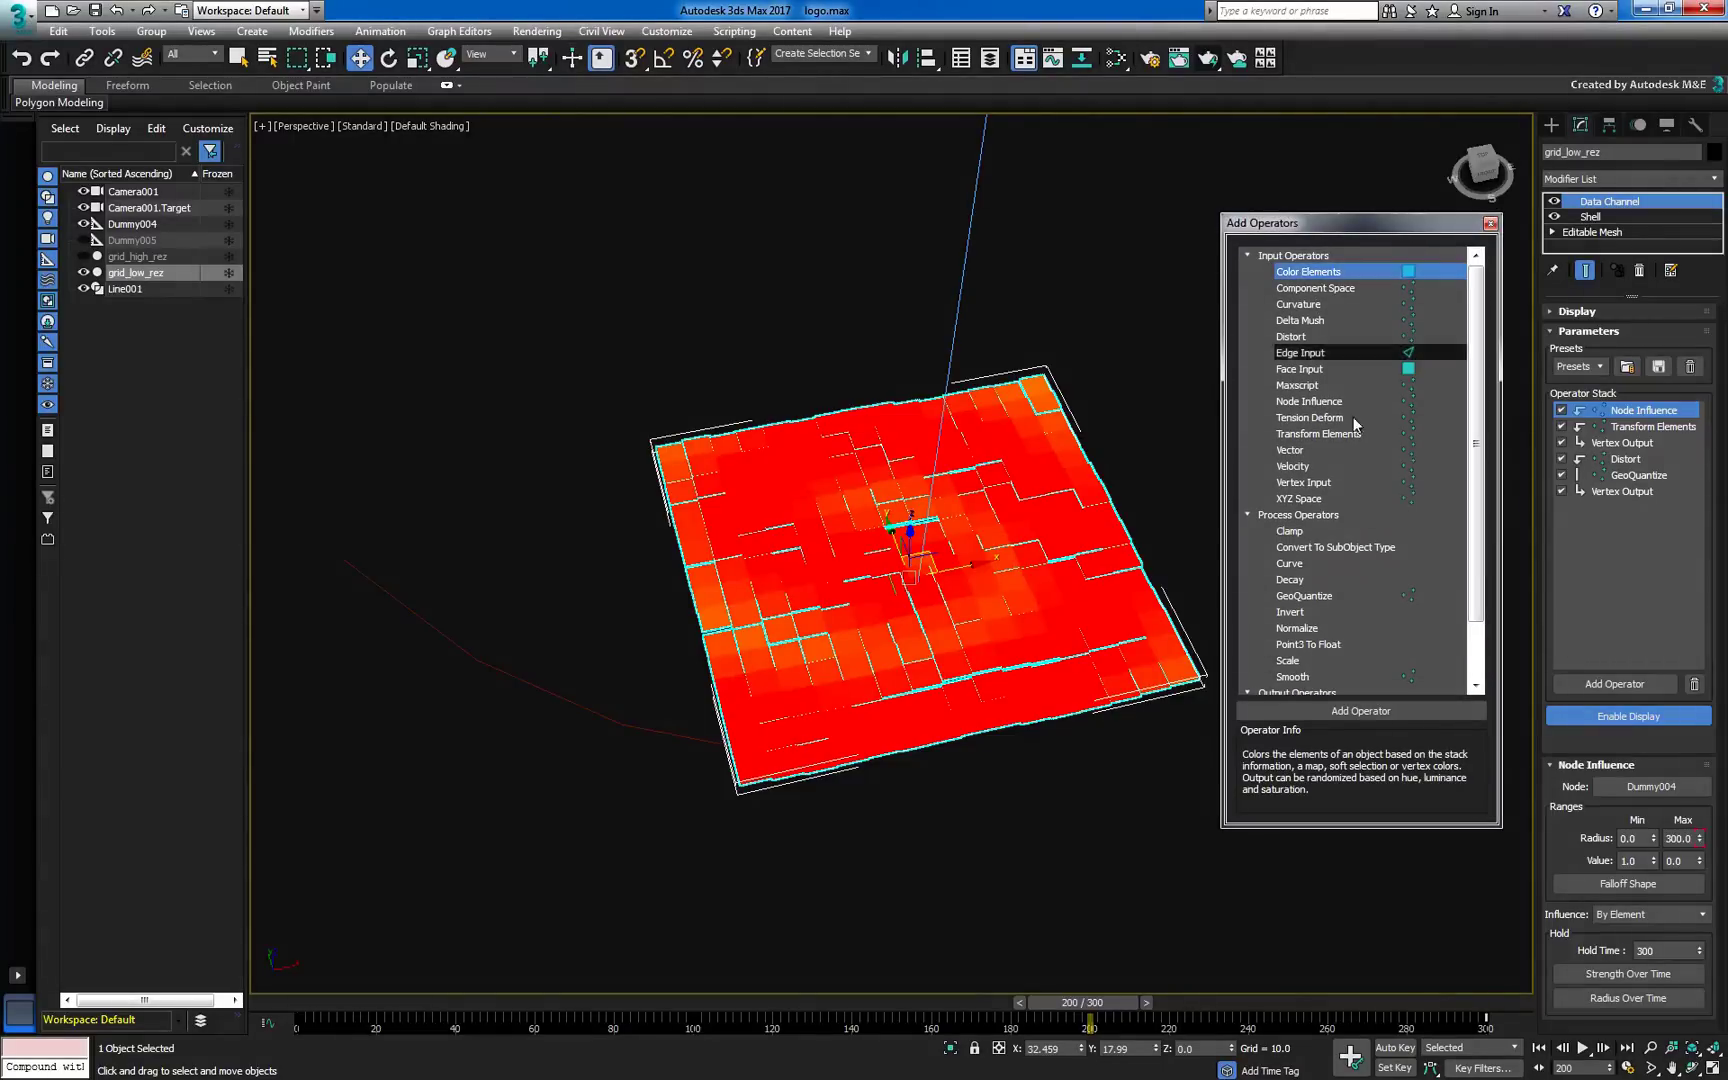
click(1366, 710)
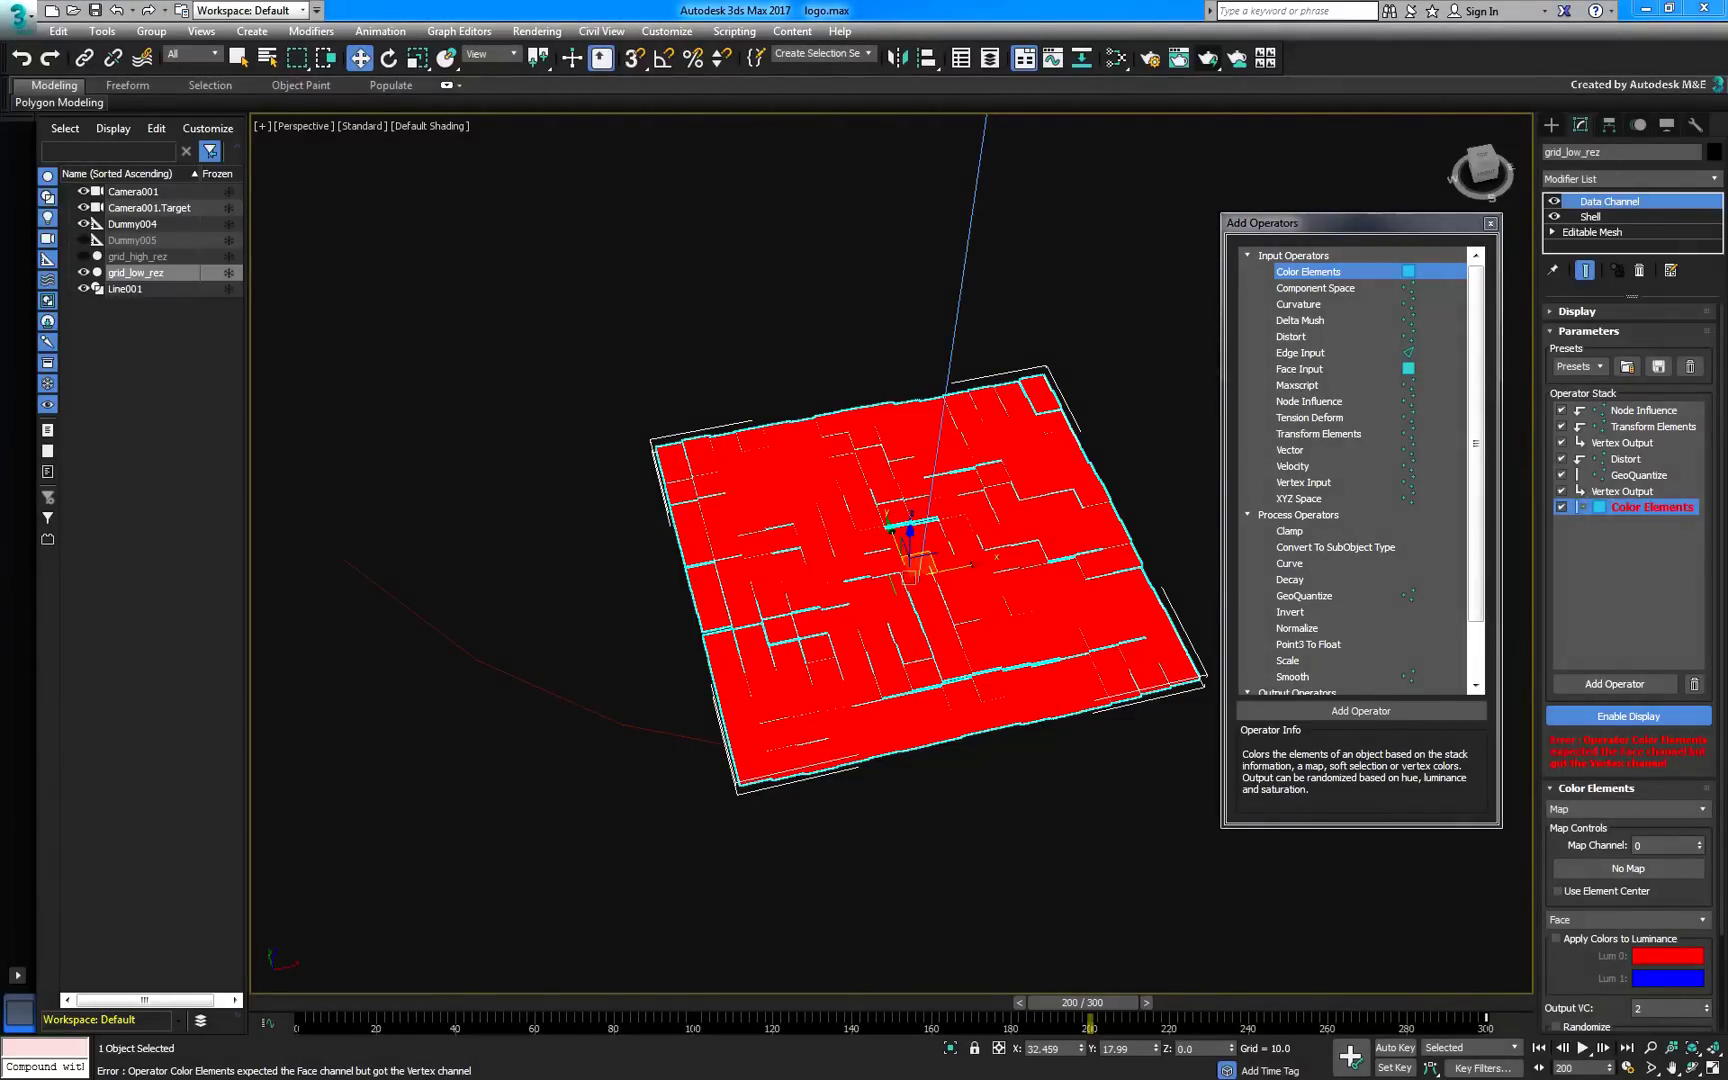
right_click(1652, 510)
click(1645, 555)
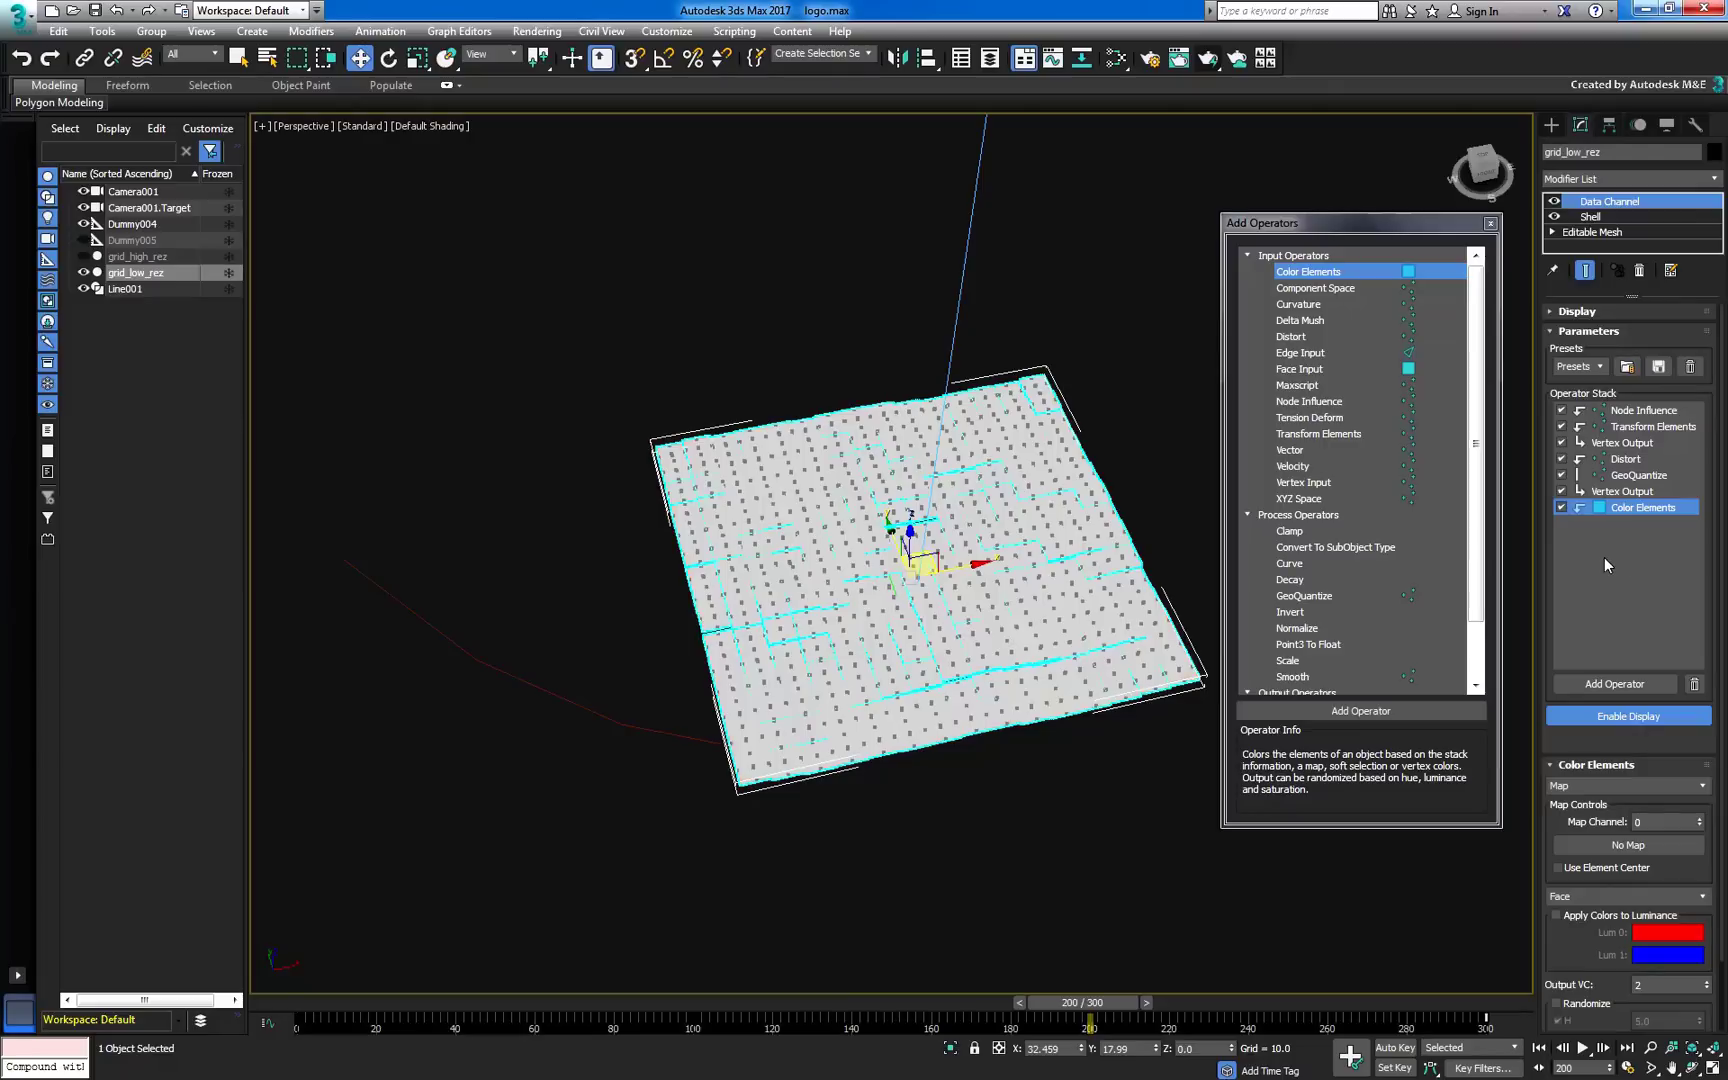
drag(1640, 507, 1626, 410)
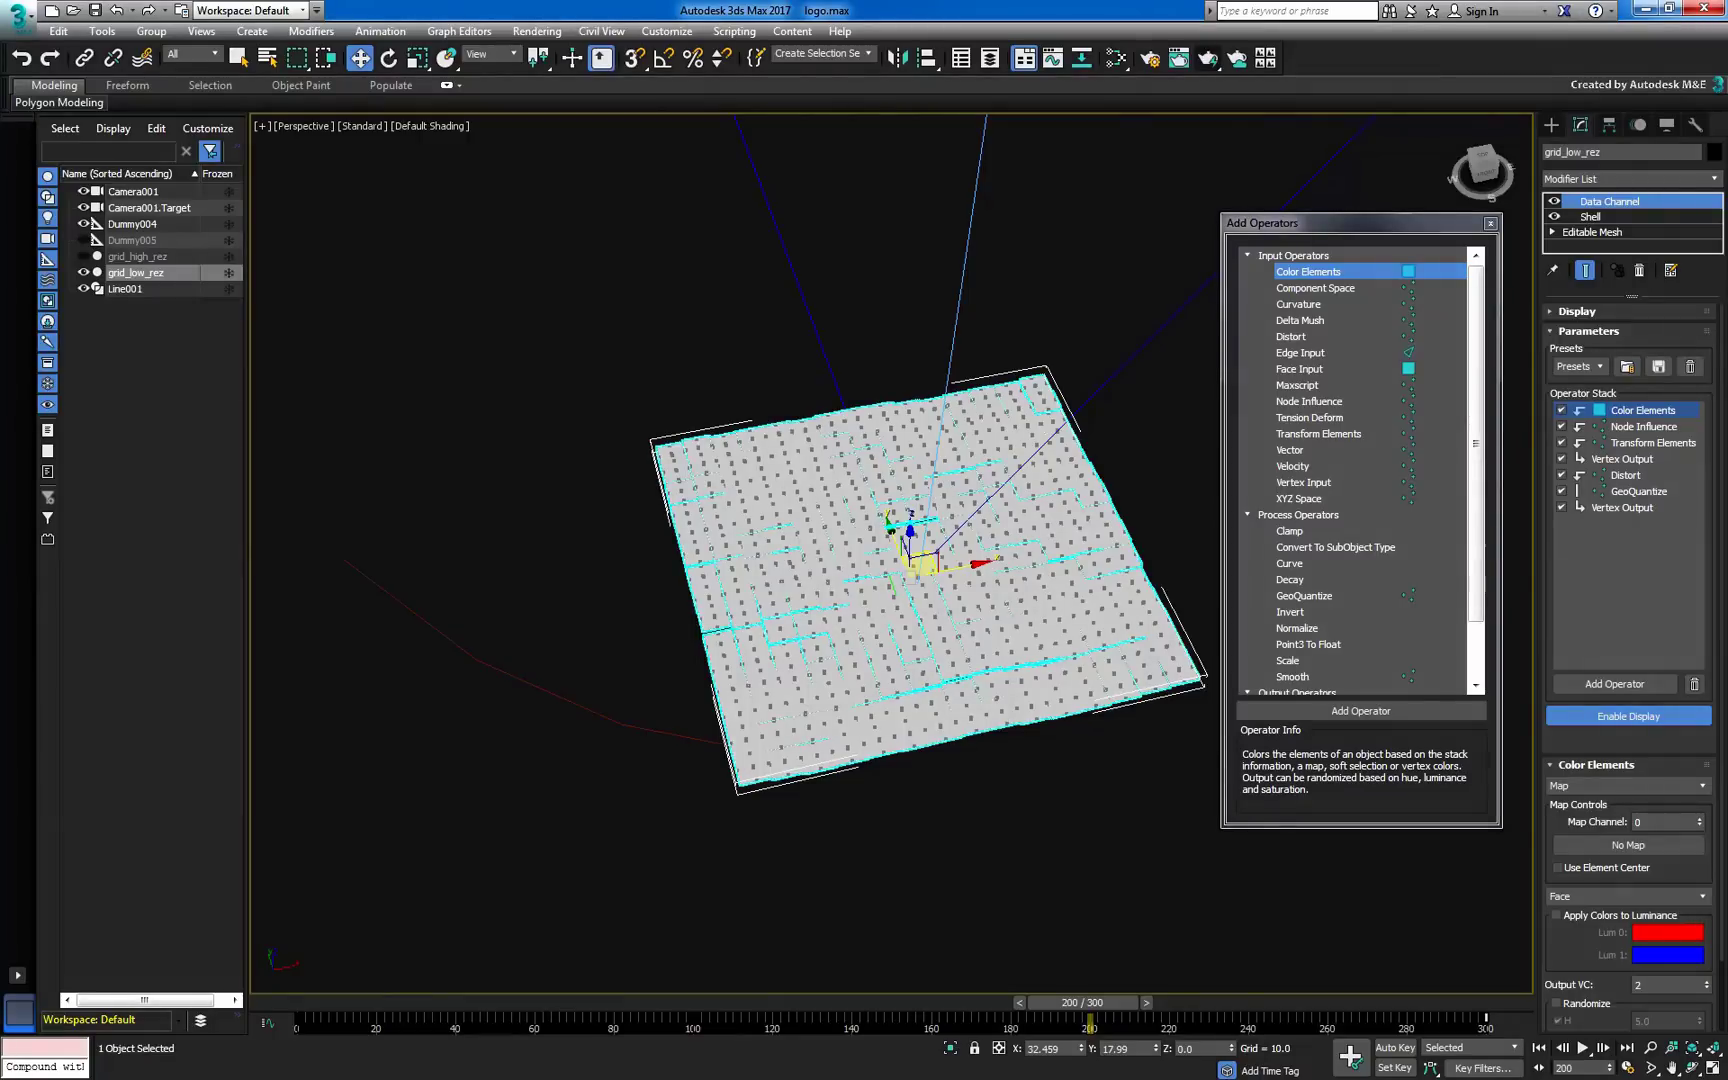
Add a Vertex Output operator directly below Color Elements and set it to output Vertex Color.
drag(1478, 437, 1484, 502)
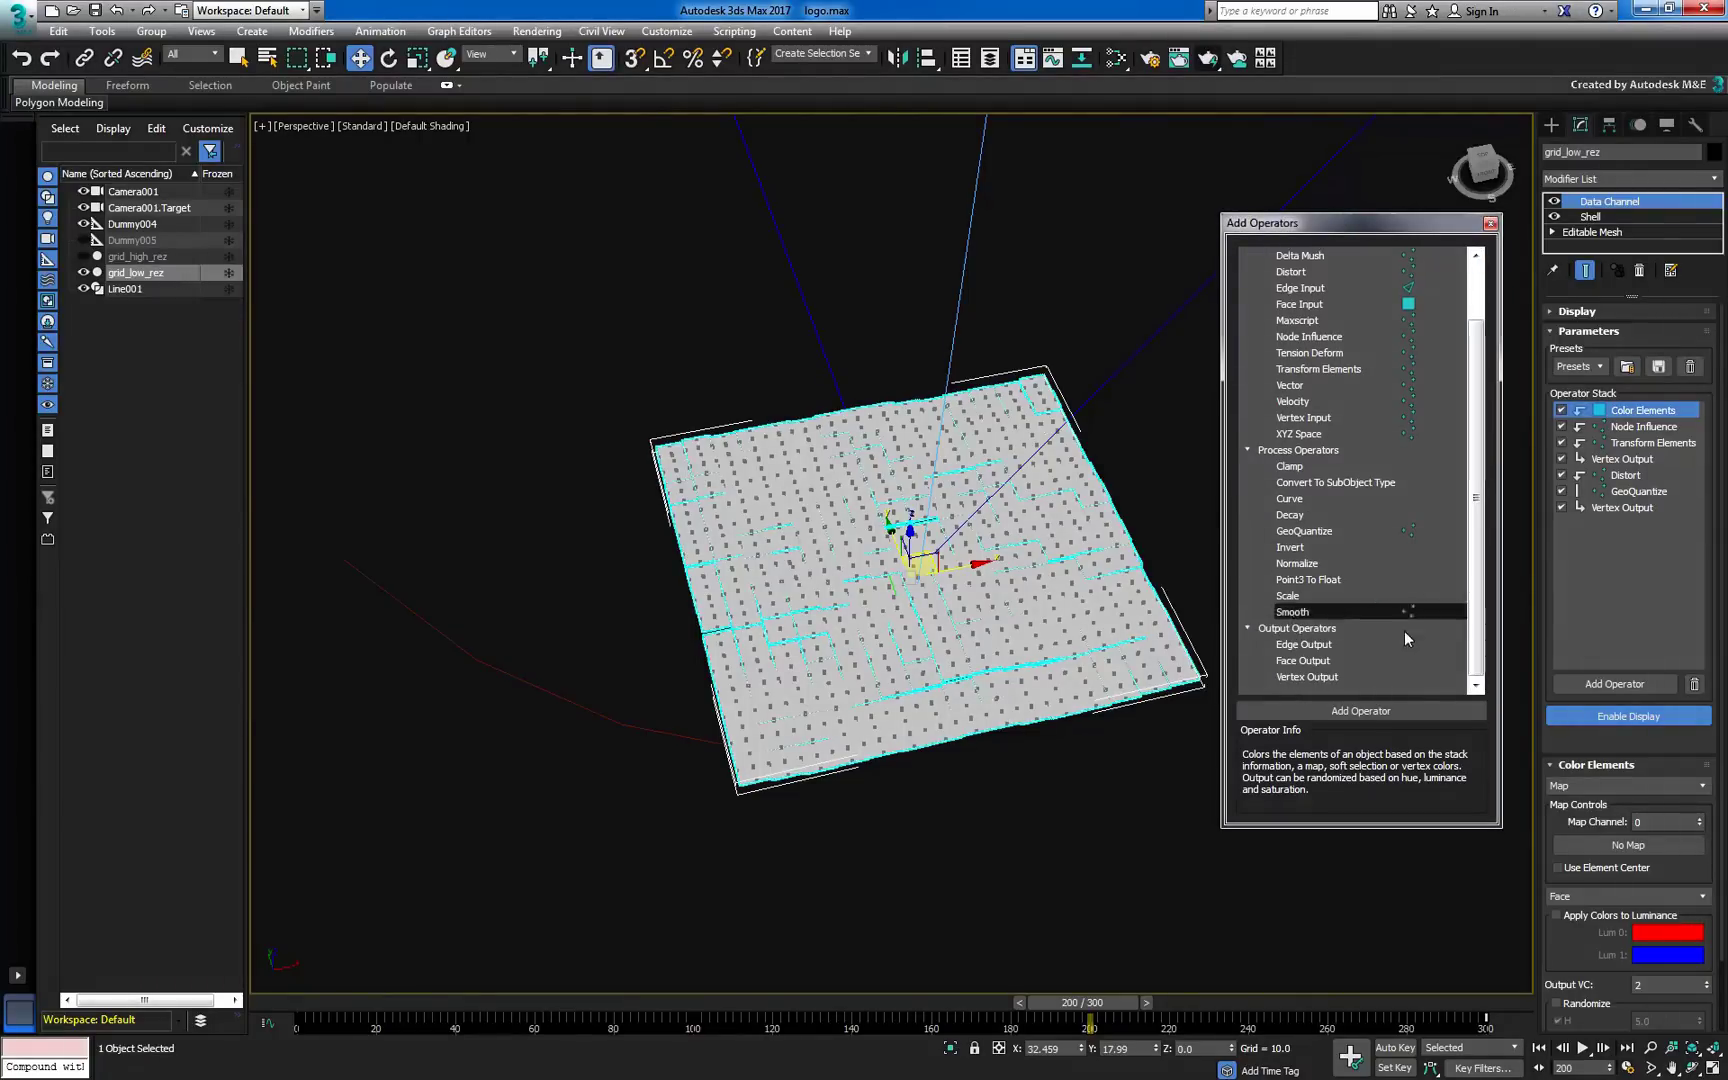
click(1363, 678)
click(1357, 711)
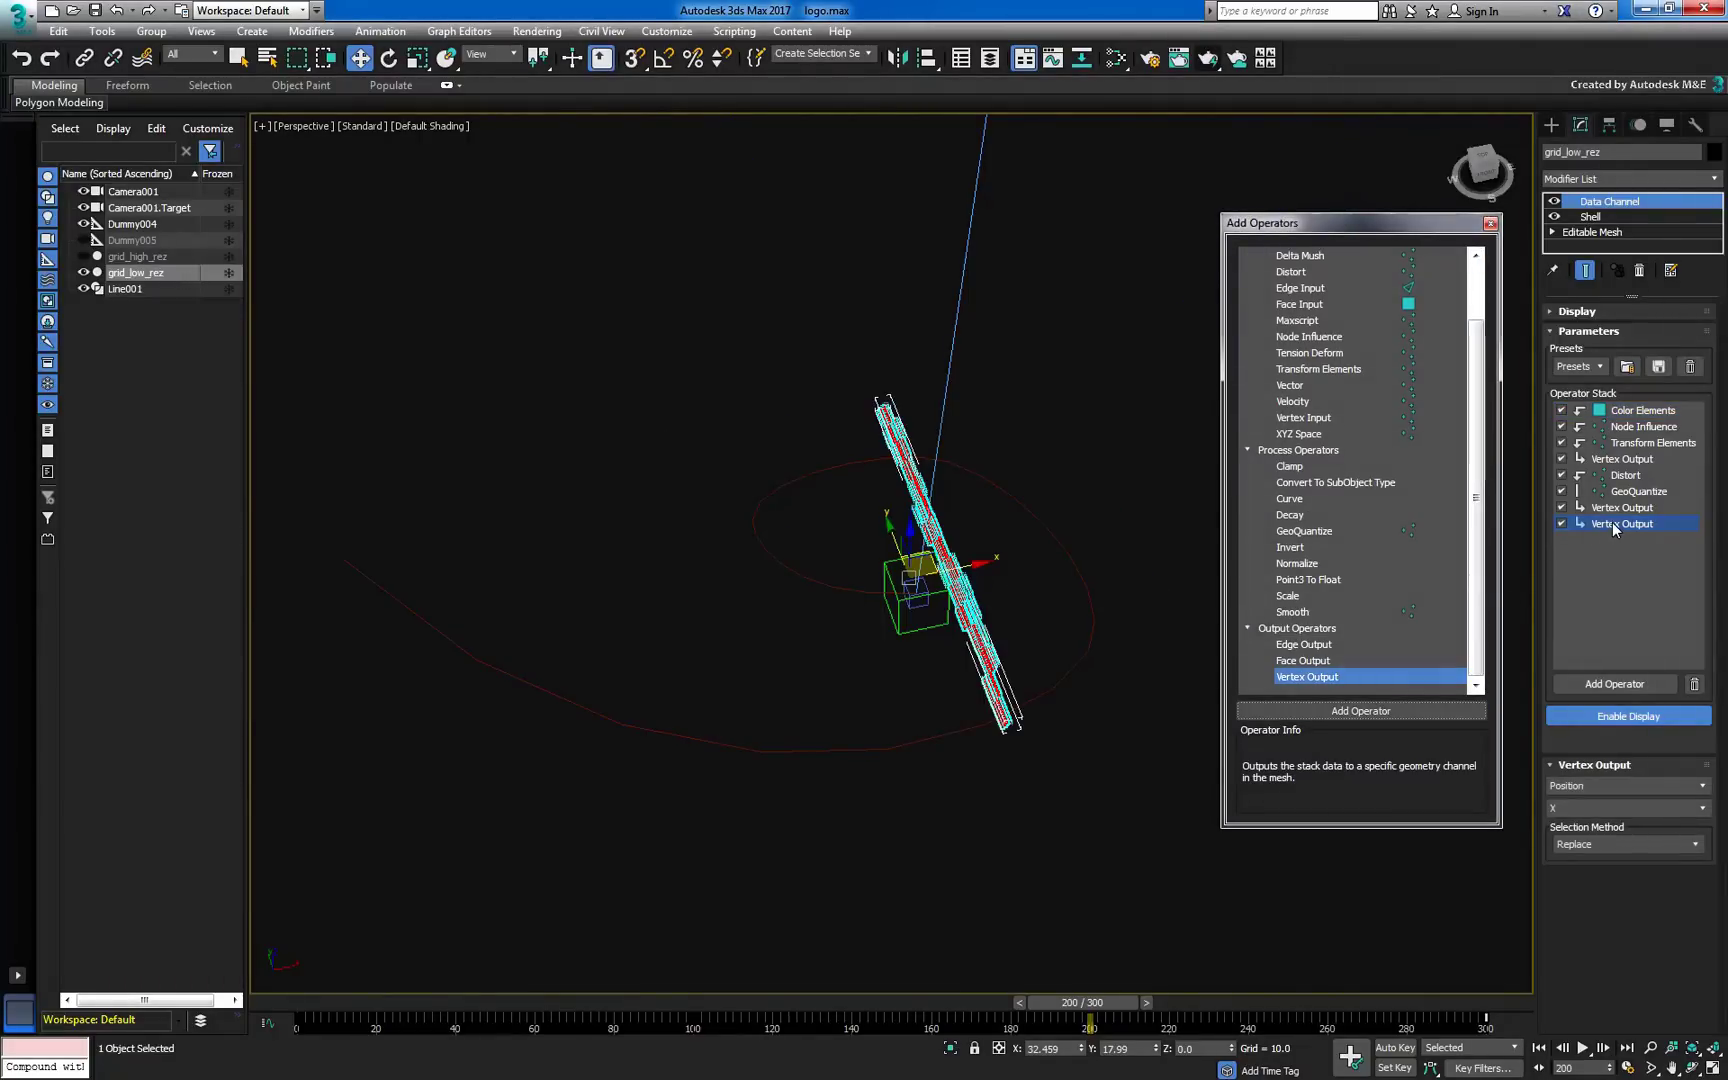
drag(1613, 524, 1620, 426)
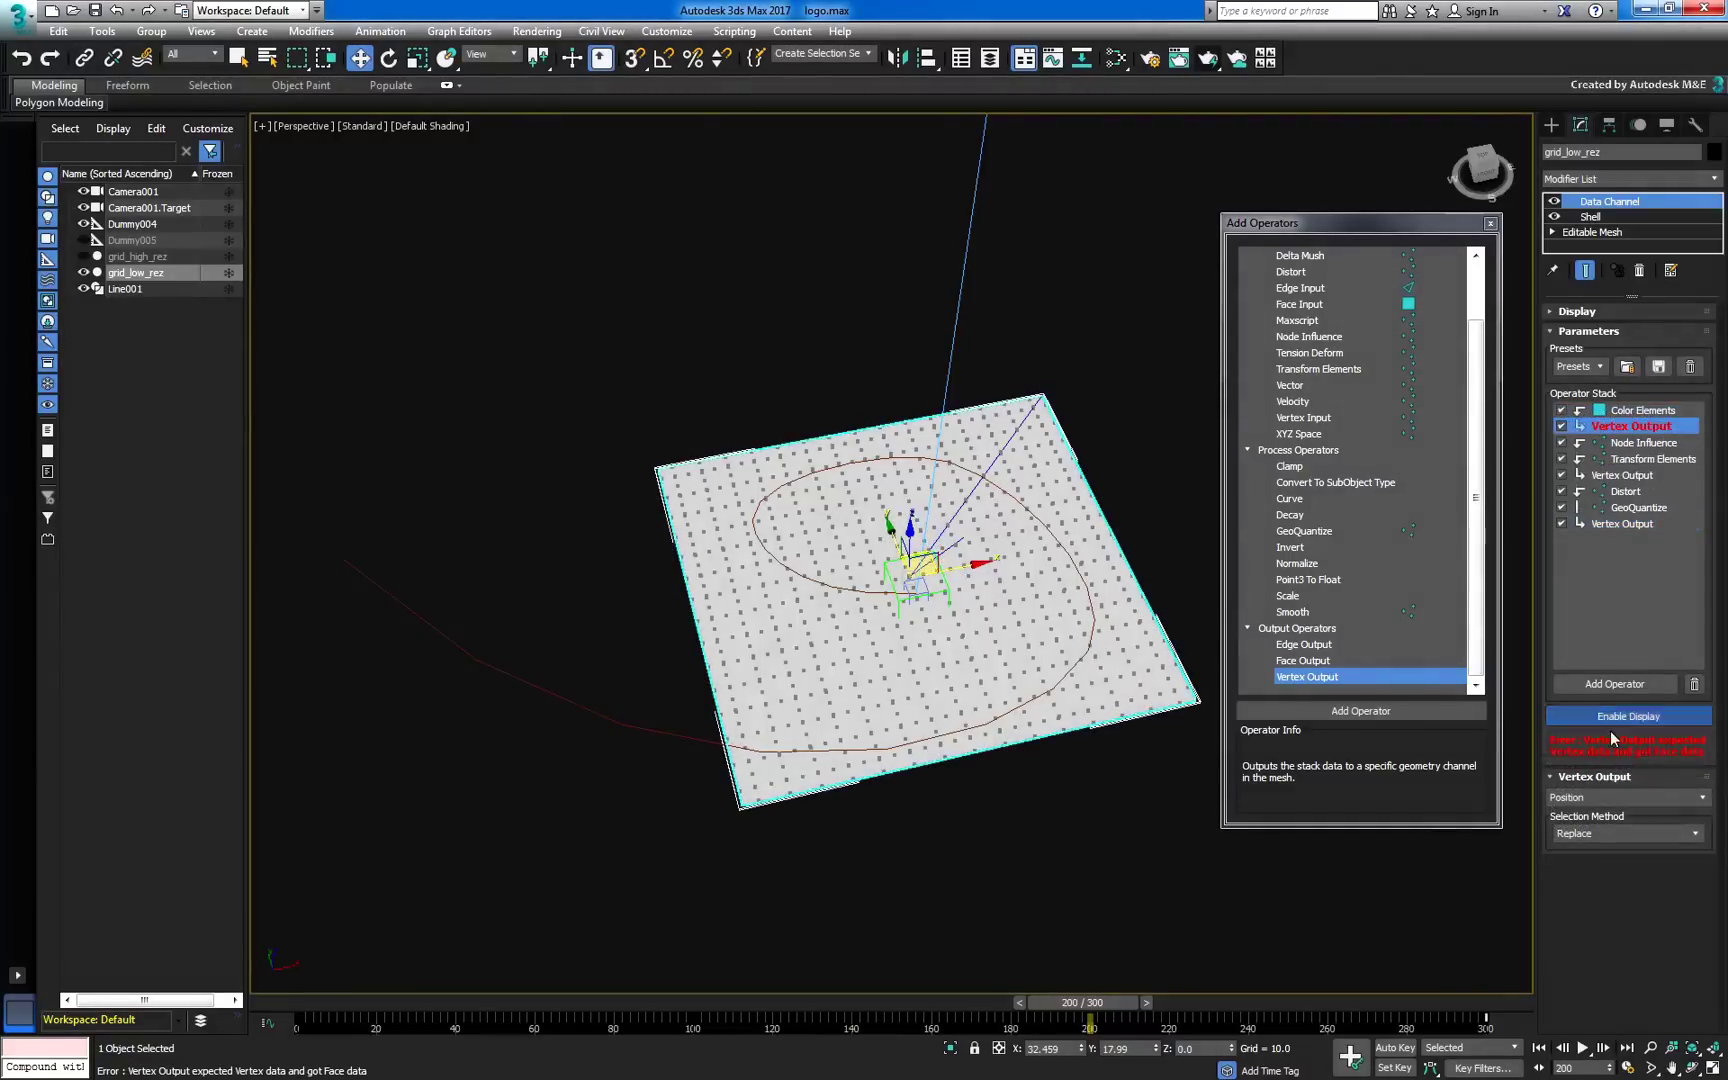
click(1628, 797)
click(1600, 826)
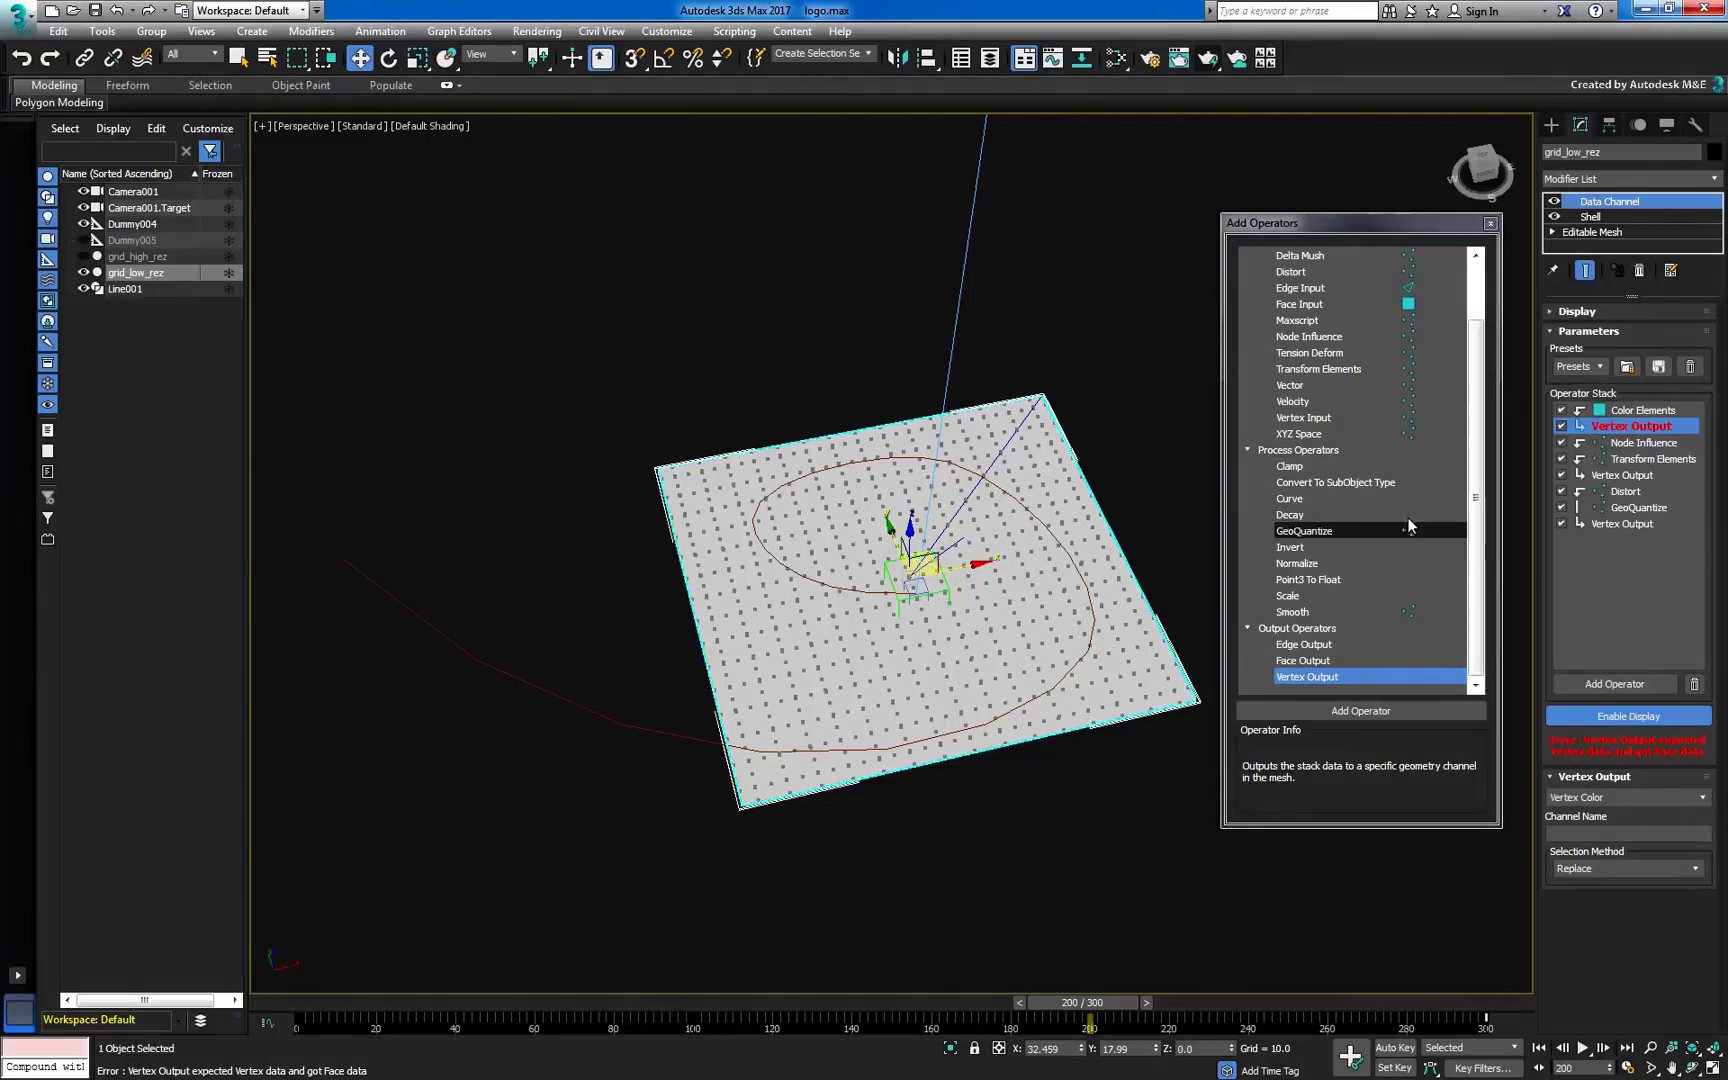
Insert a Convert To SubObject Type operator between Color Elements and its Vertex Output, converting to Vertex with channel type Map.
click(1372, 481)
click(1408, 710)
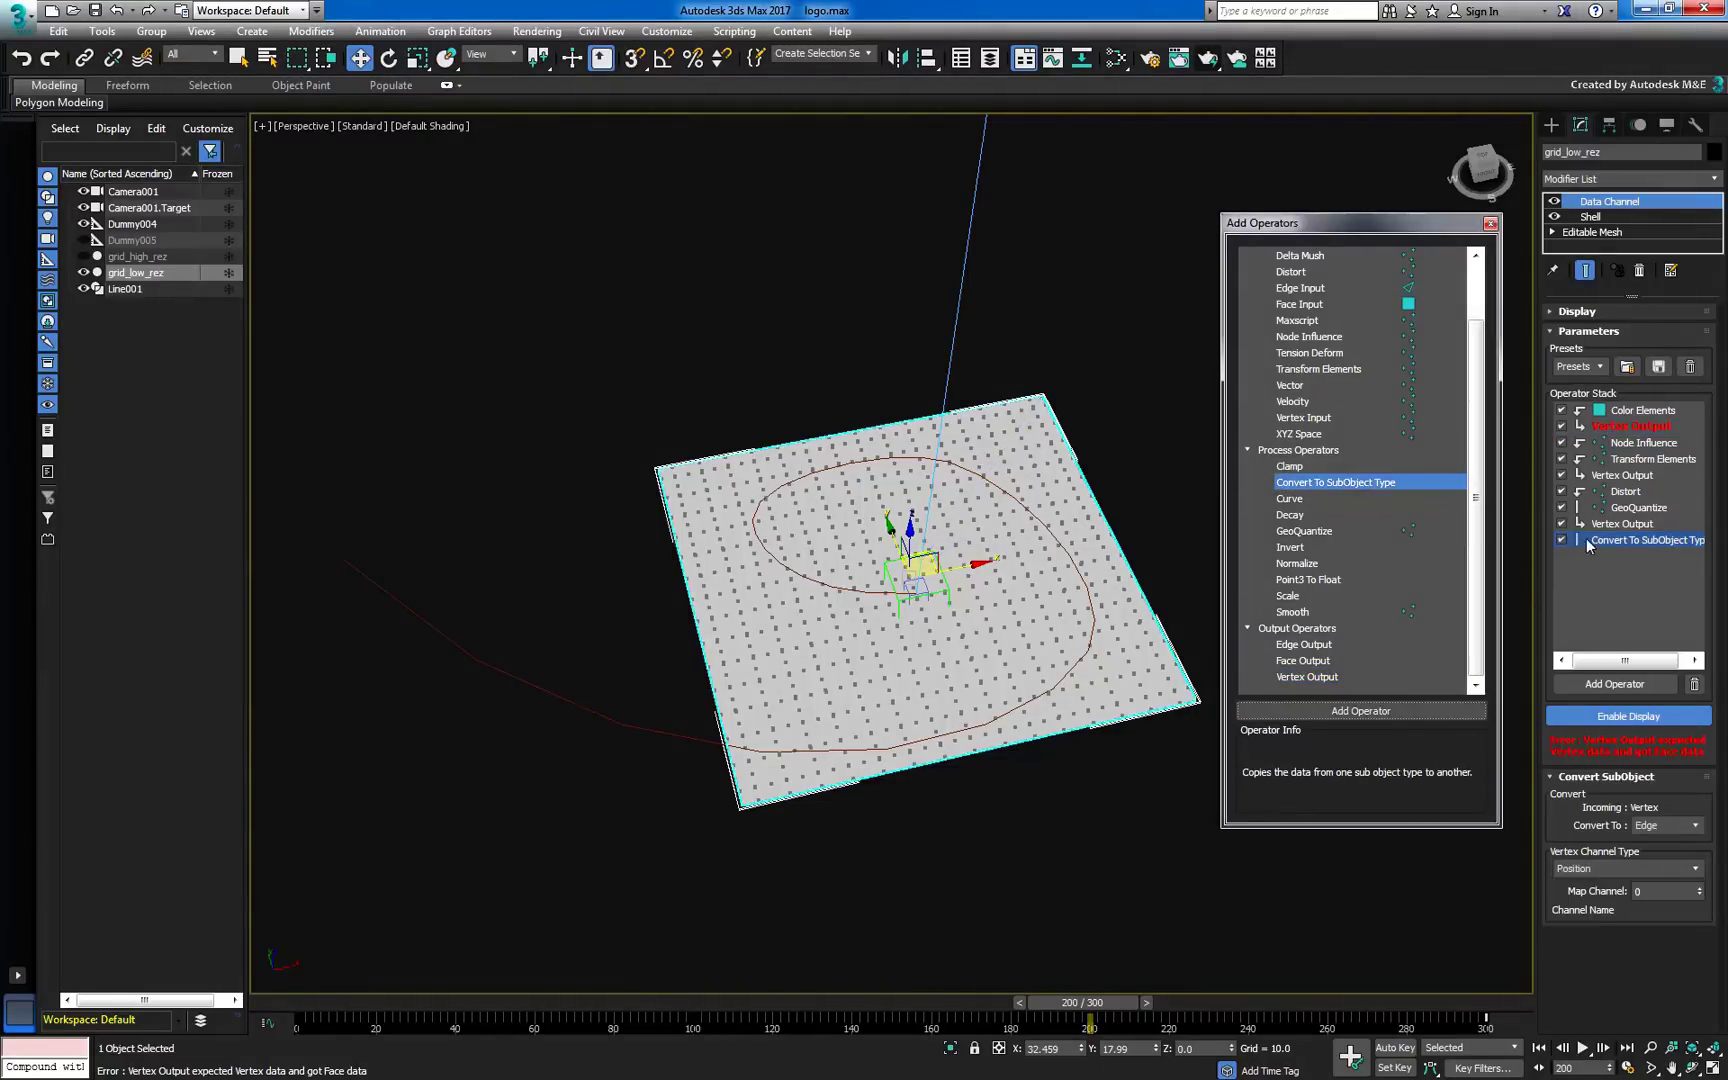
drag(1605, 540, 1609, 424)
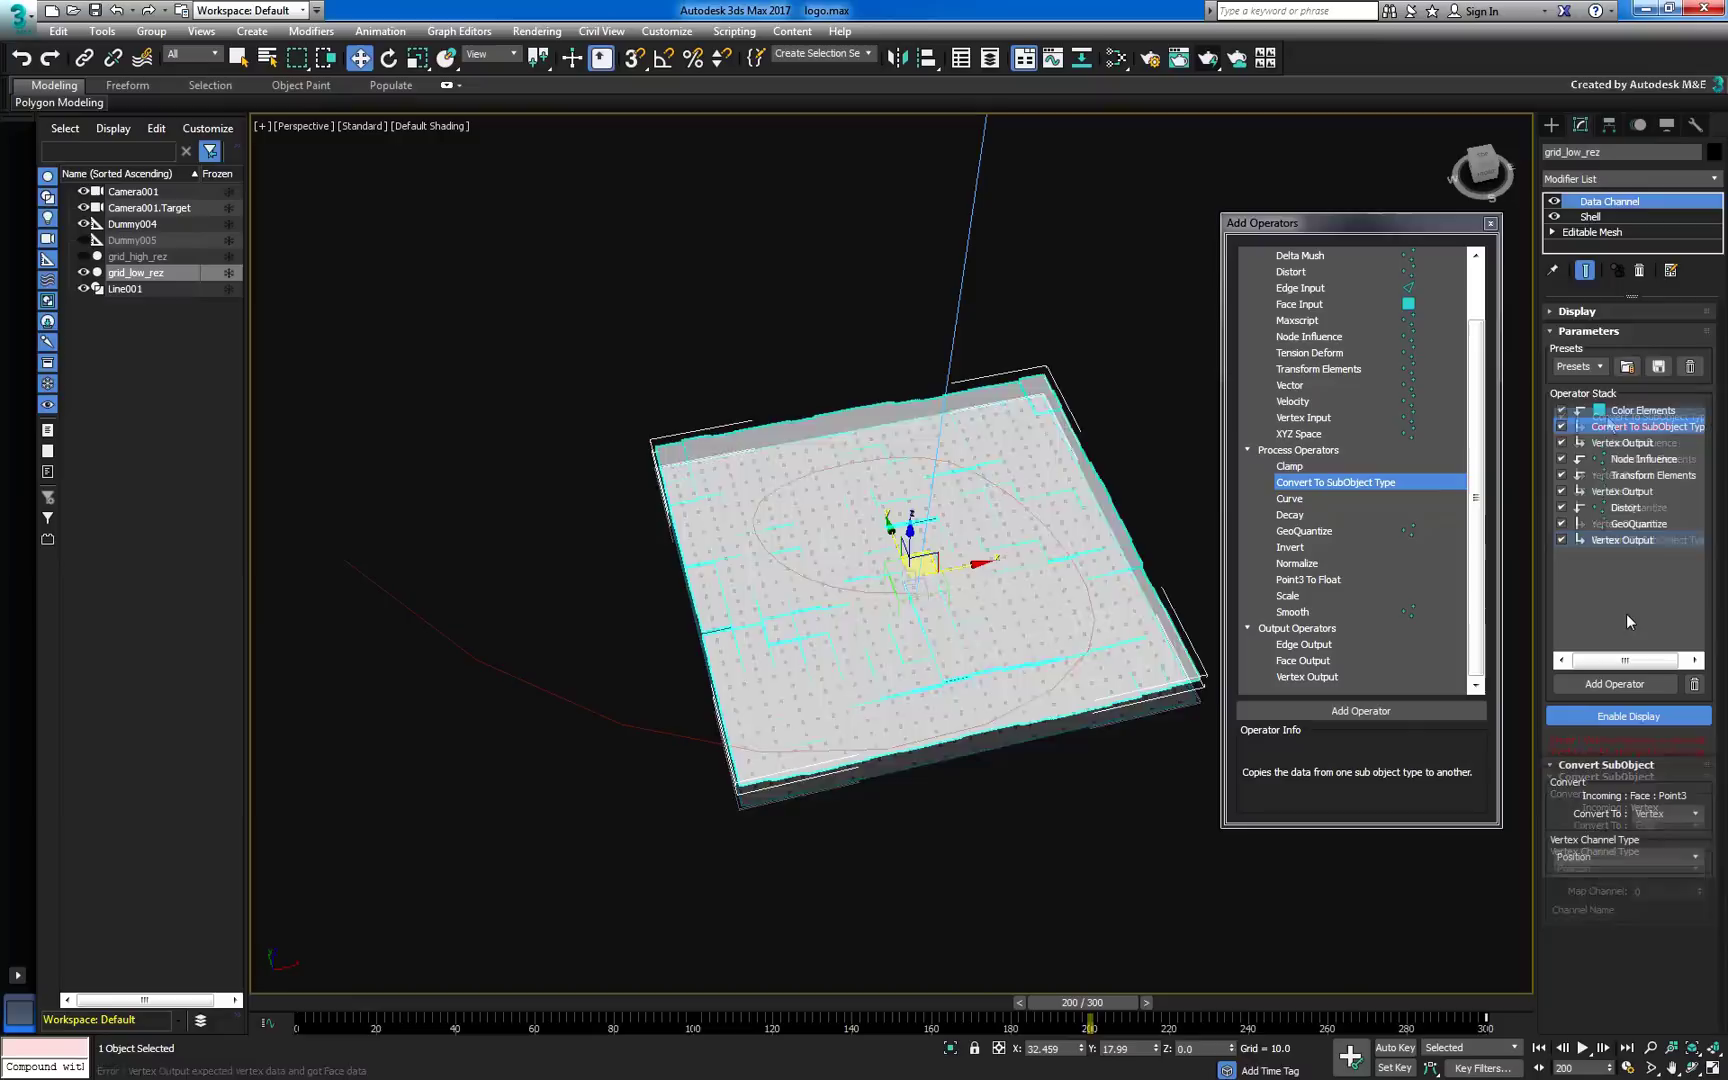
click(1624, 856)
click(1613, 905)
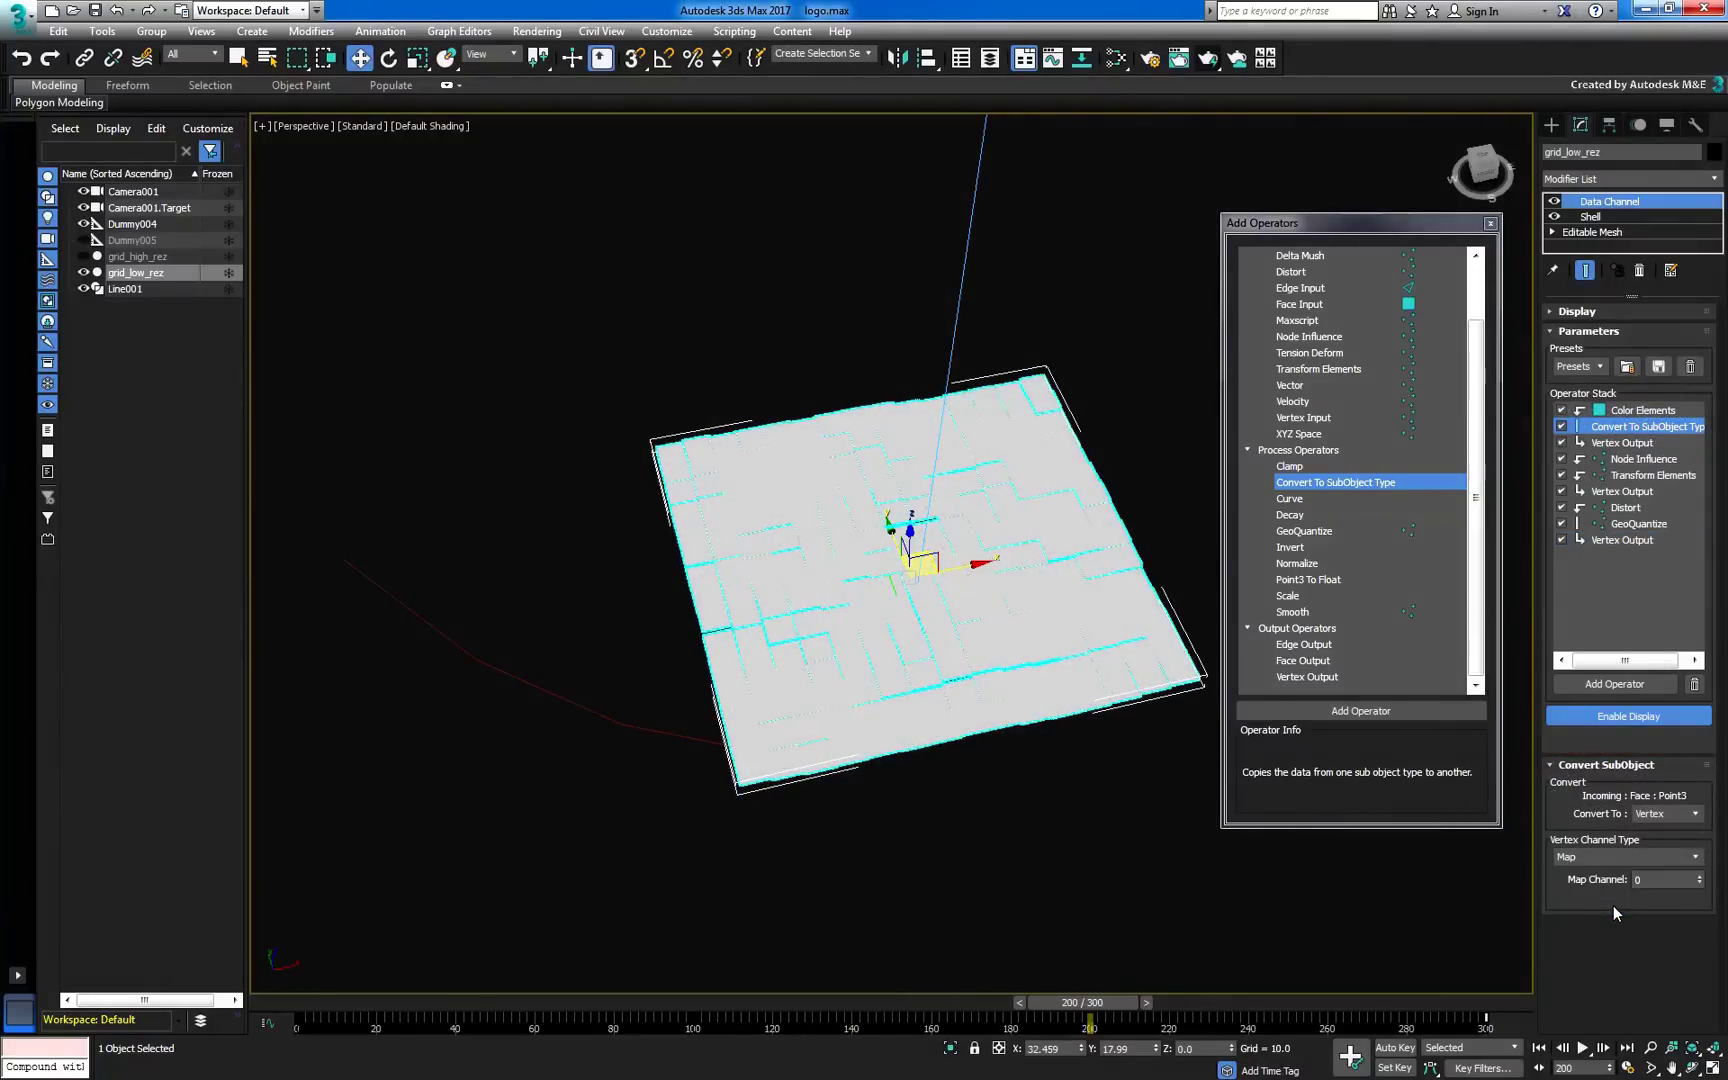
Set Color Elements to map channel 1, sample from the element center, and color by Element.
click(1638, 410)
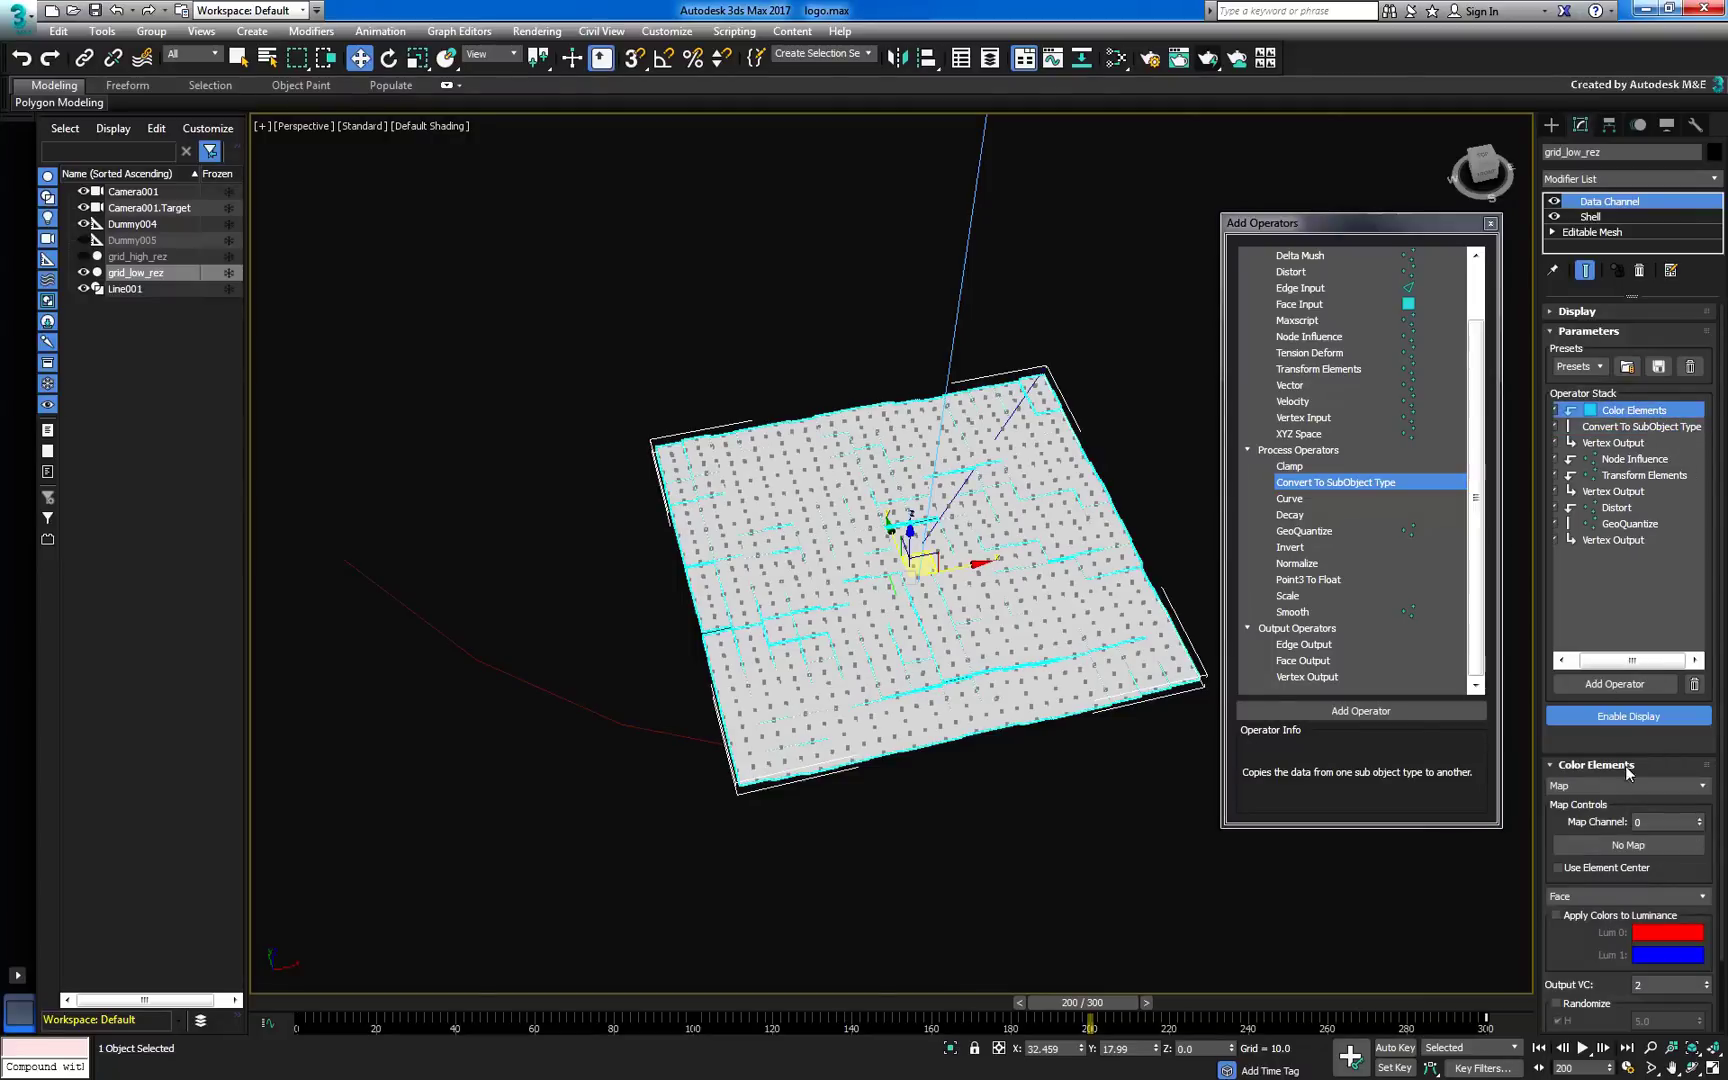
click(1699, 819)
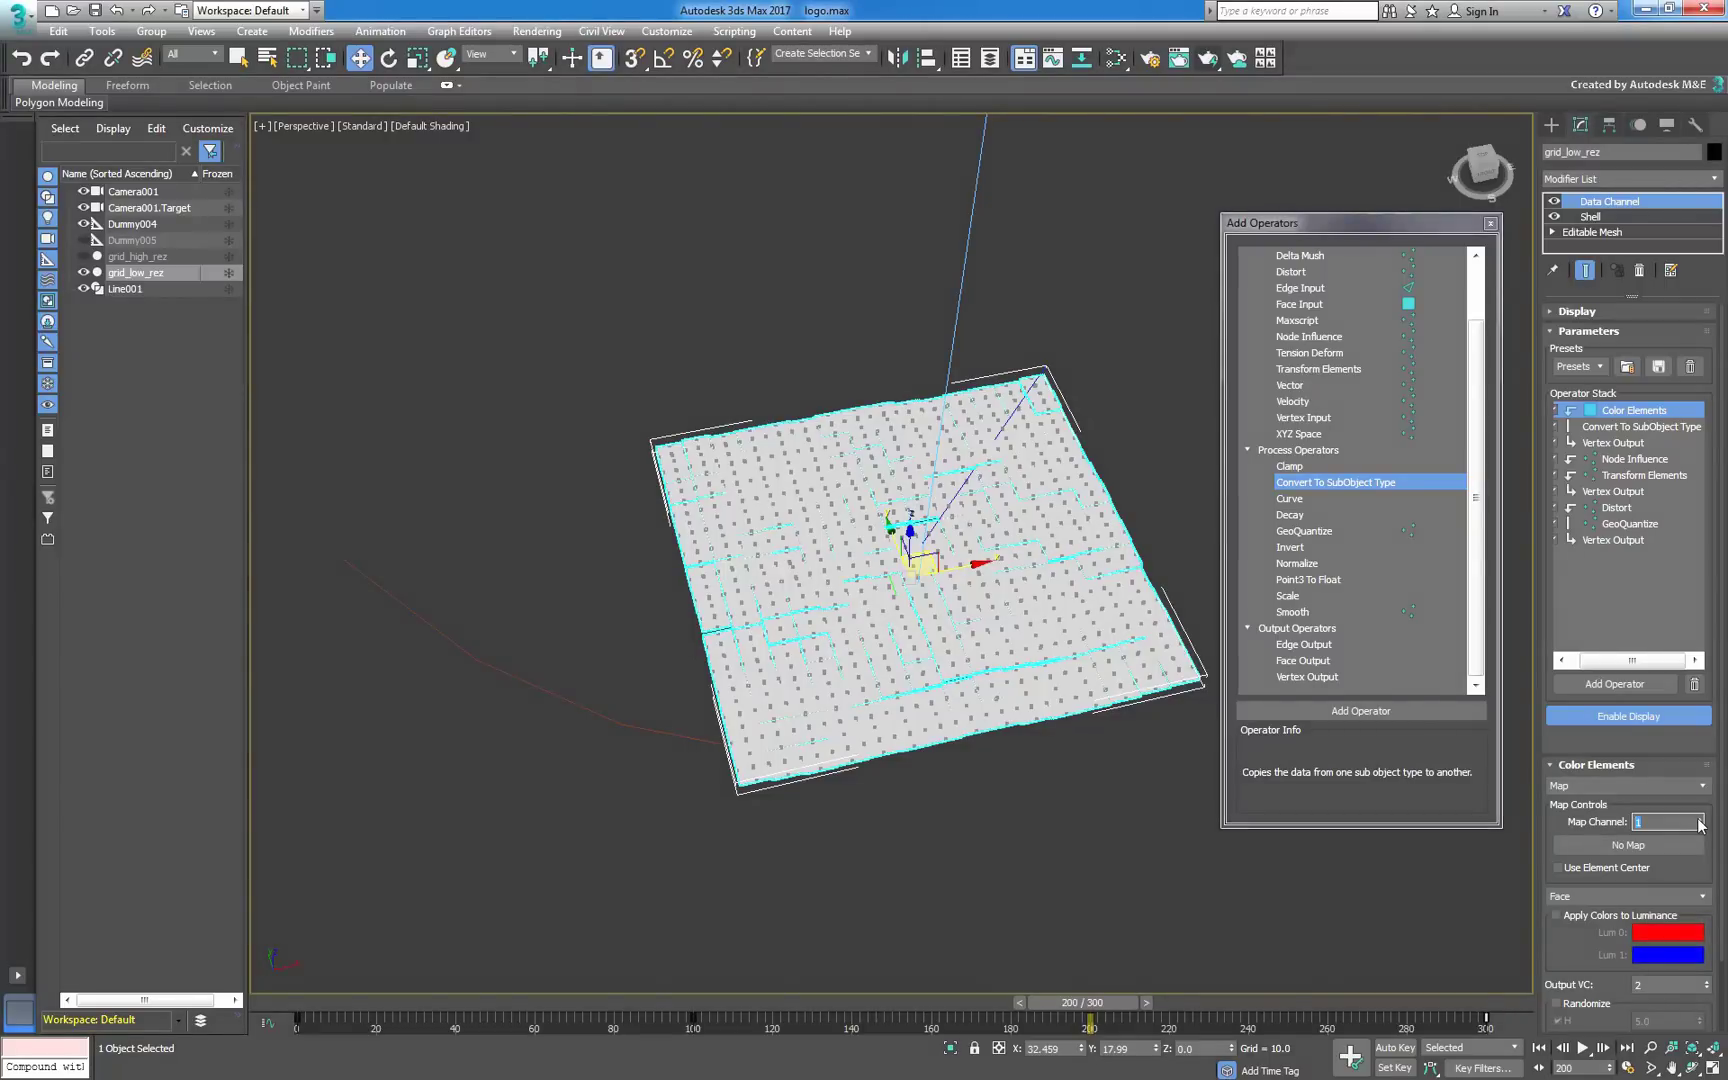
click(1597, 868)
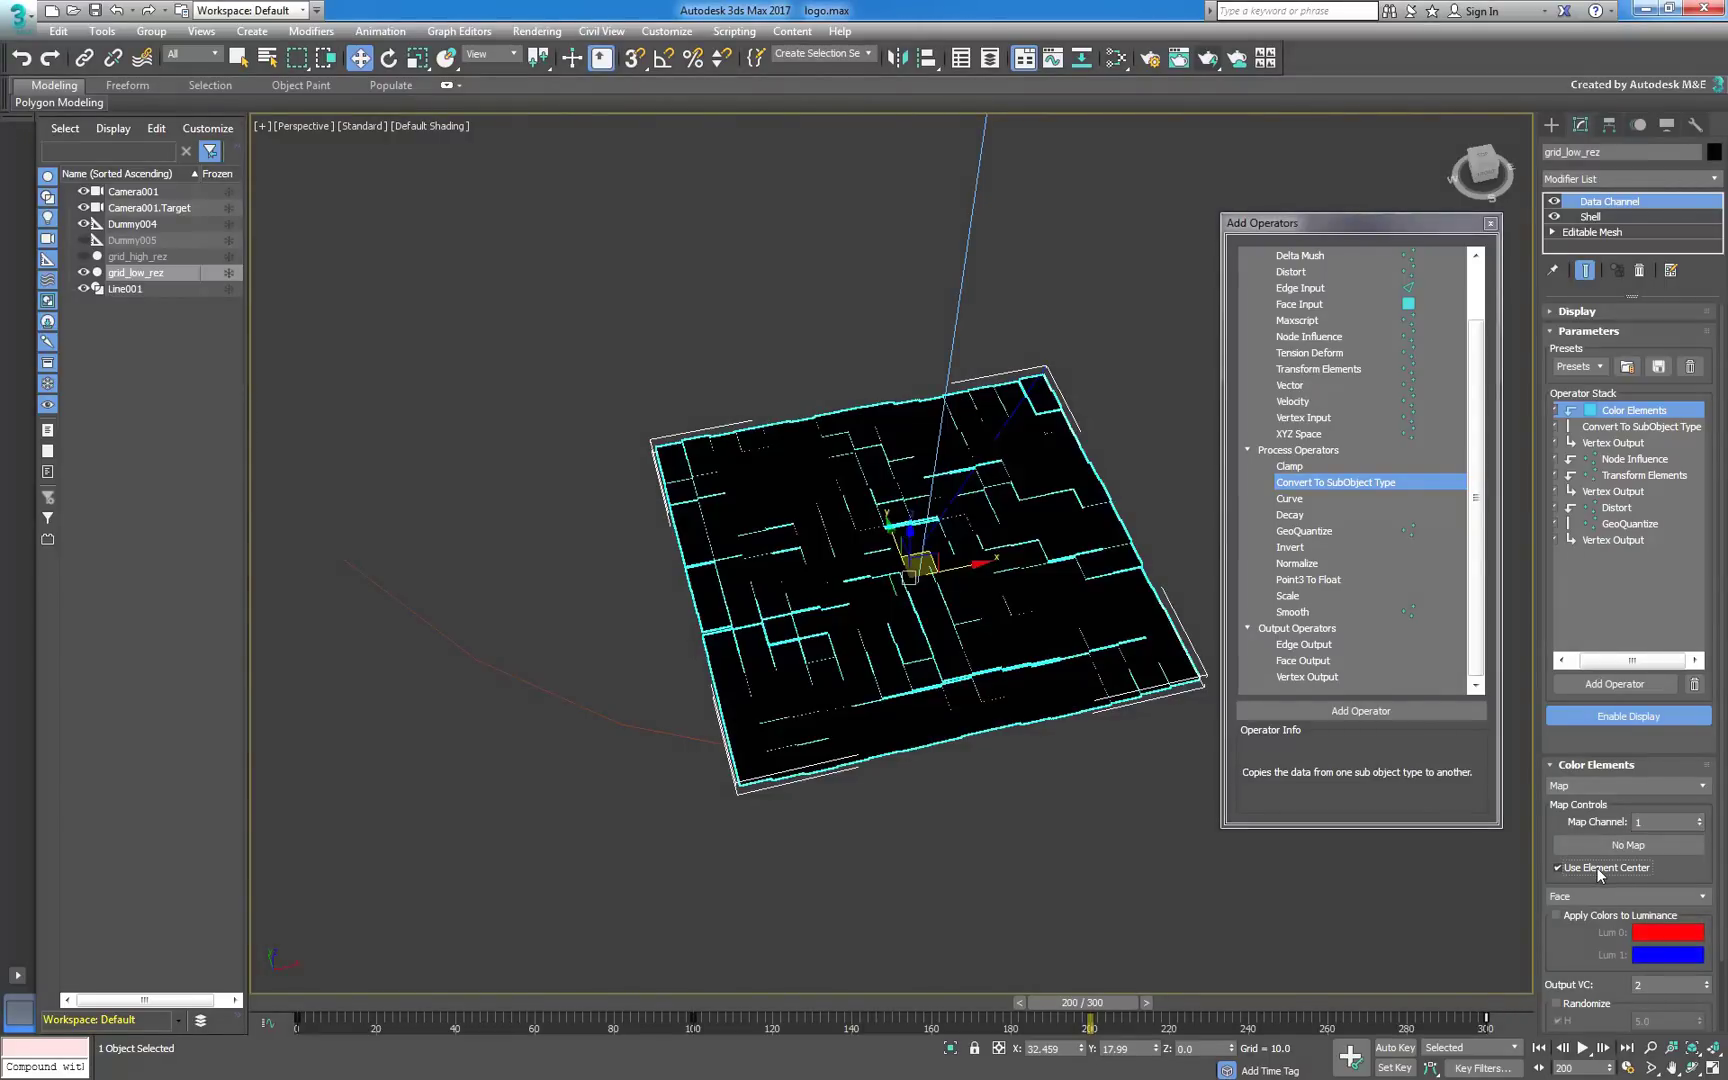
click(1608, 898)
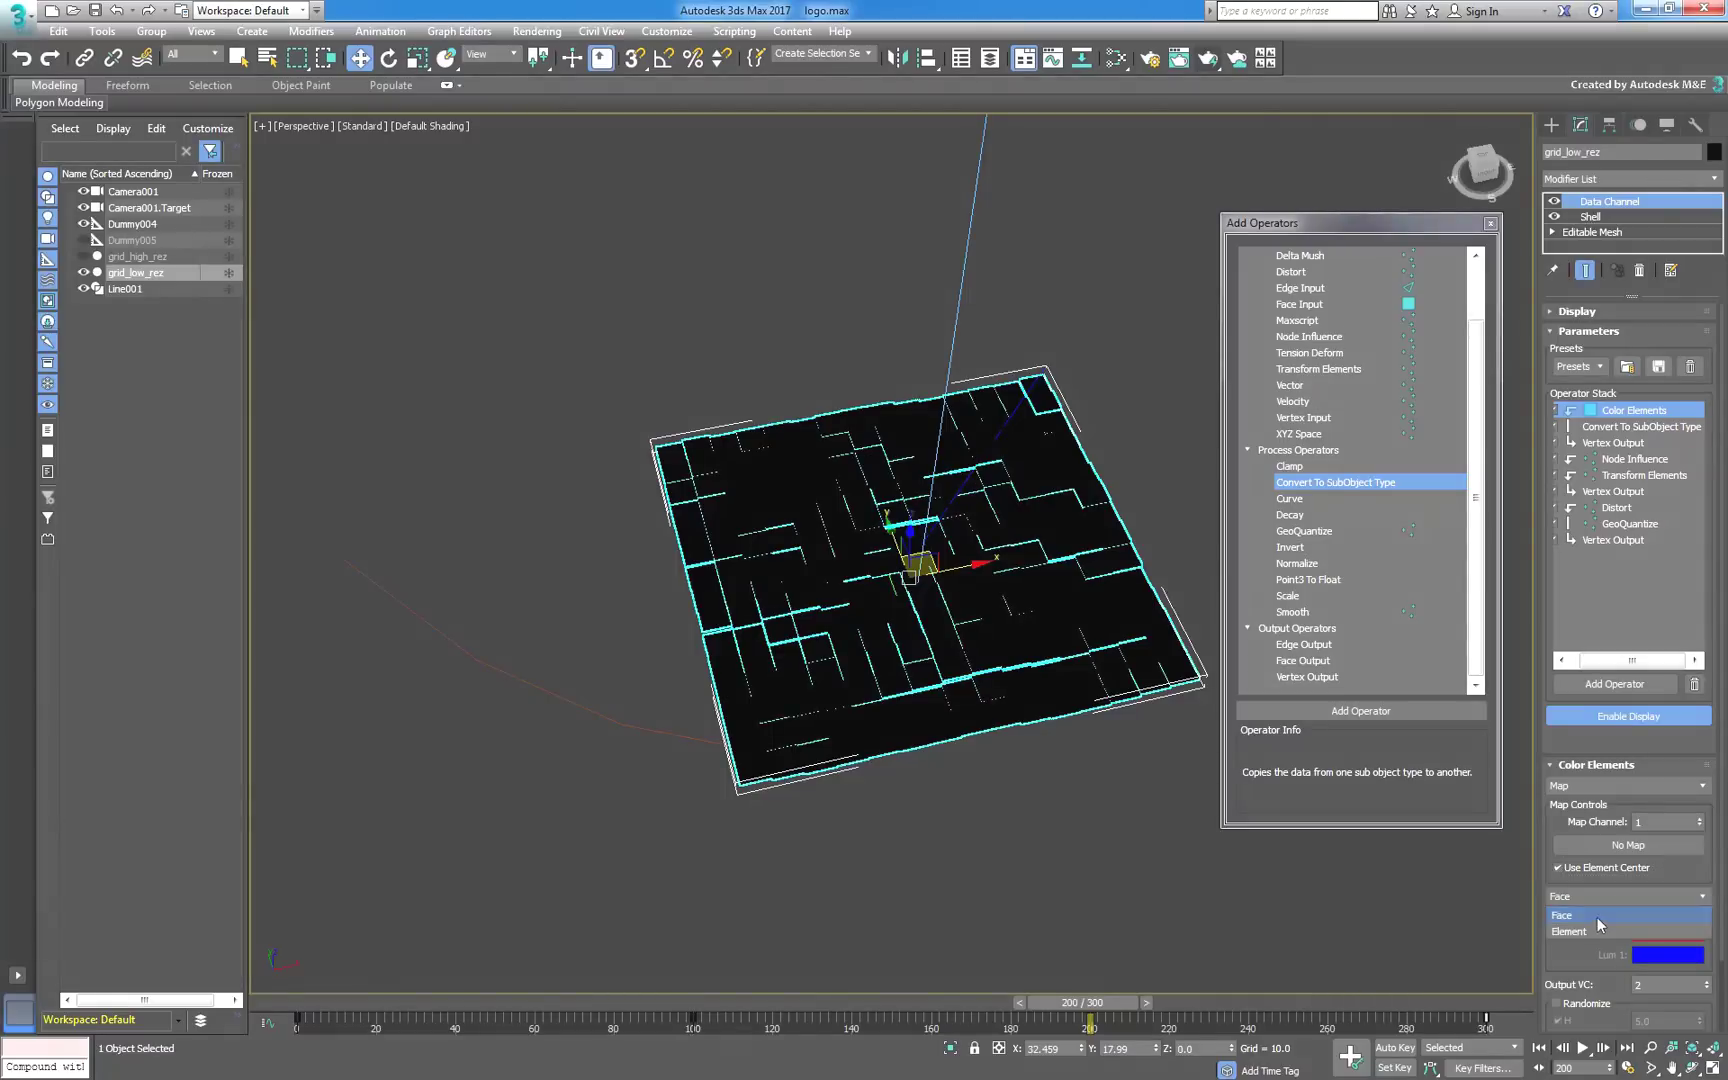
click(1593, 926)
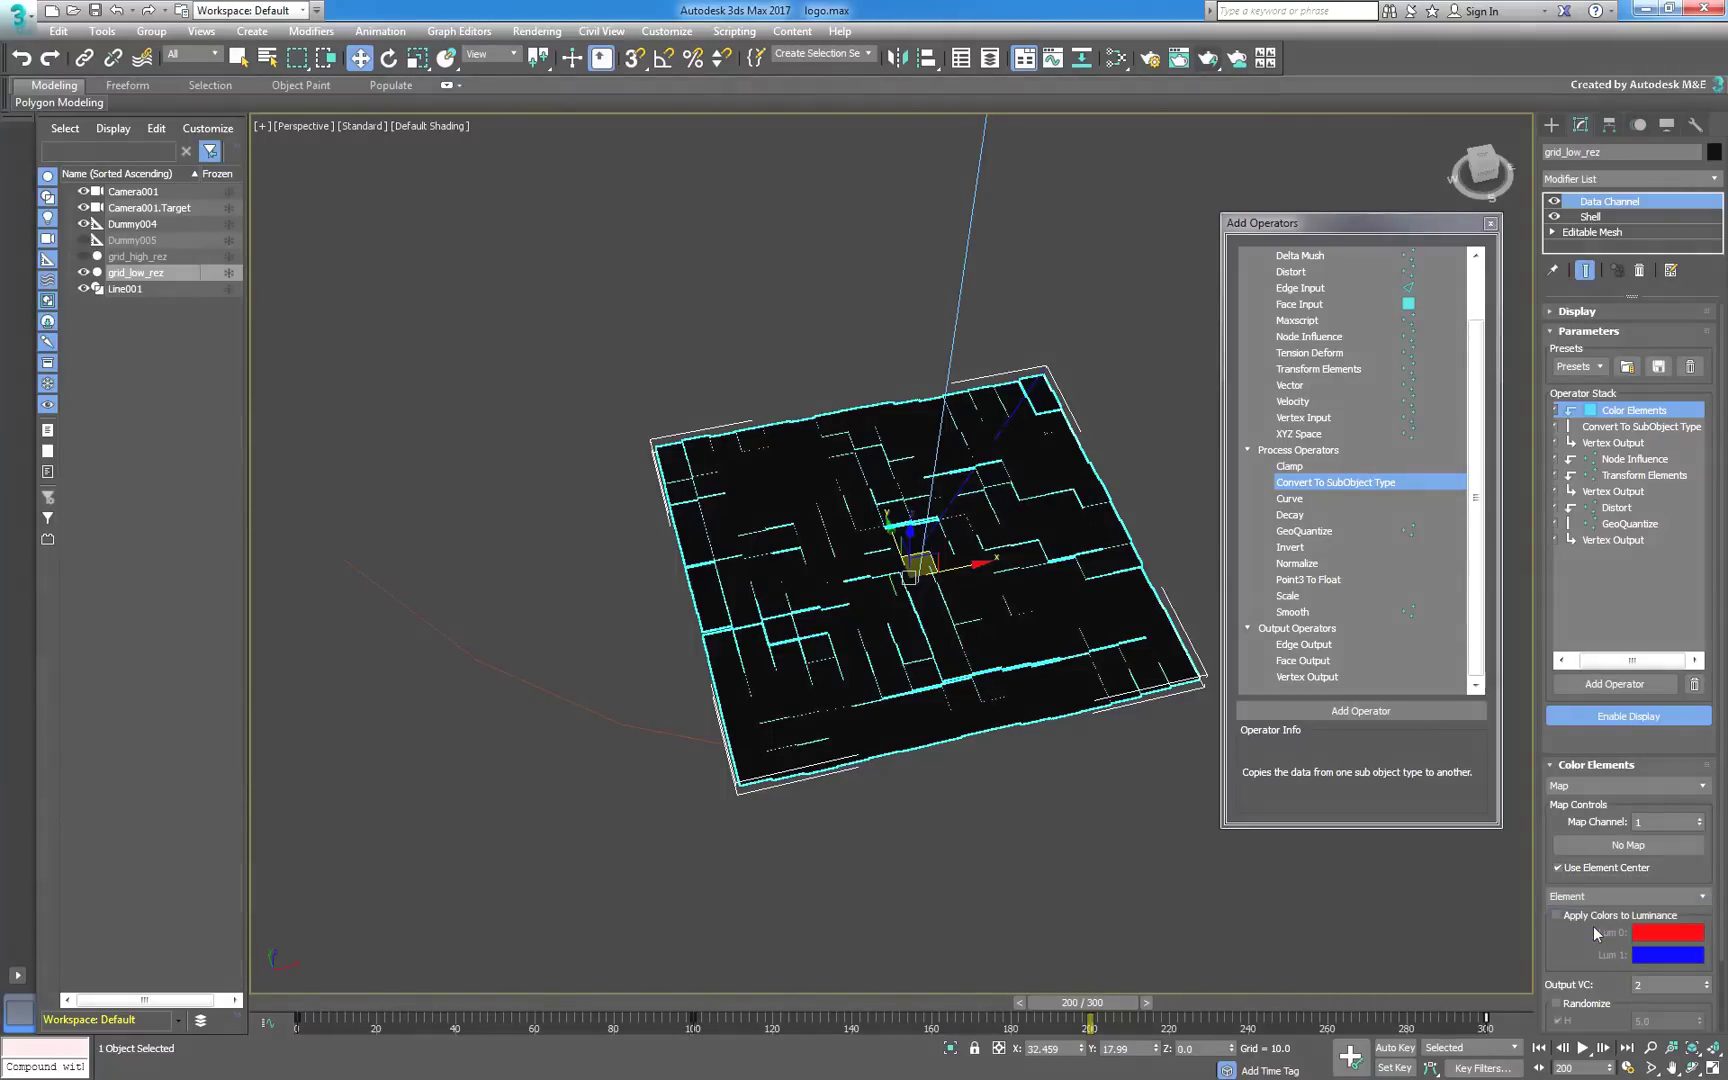
Assign Autodesk_3dsMax_logo.jpg as the bitmap map of the Color Elements operator.
click(1673, 850)
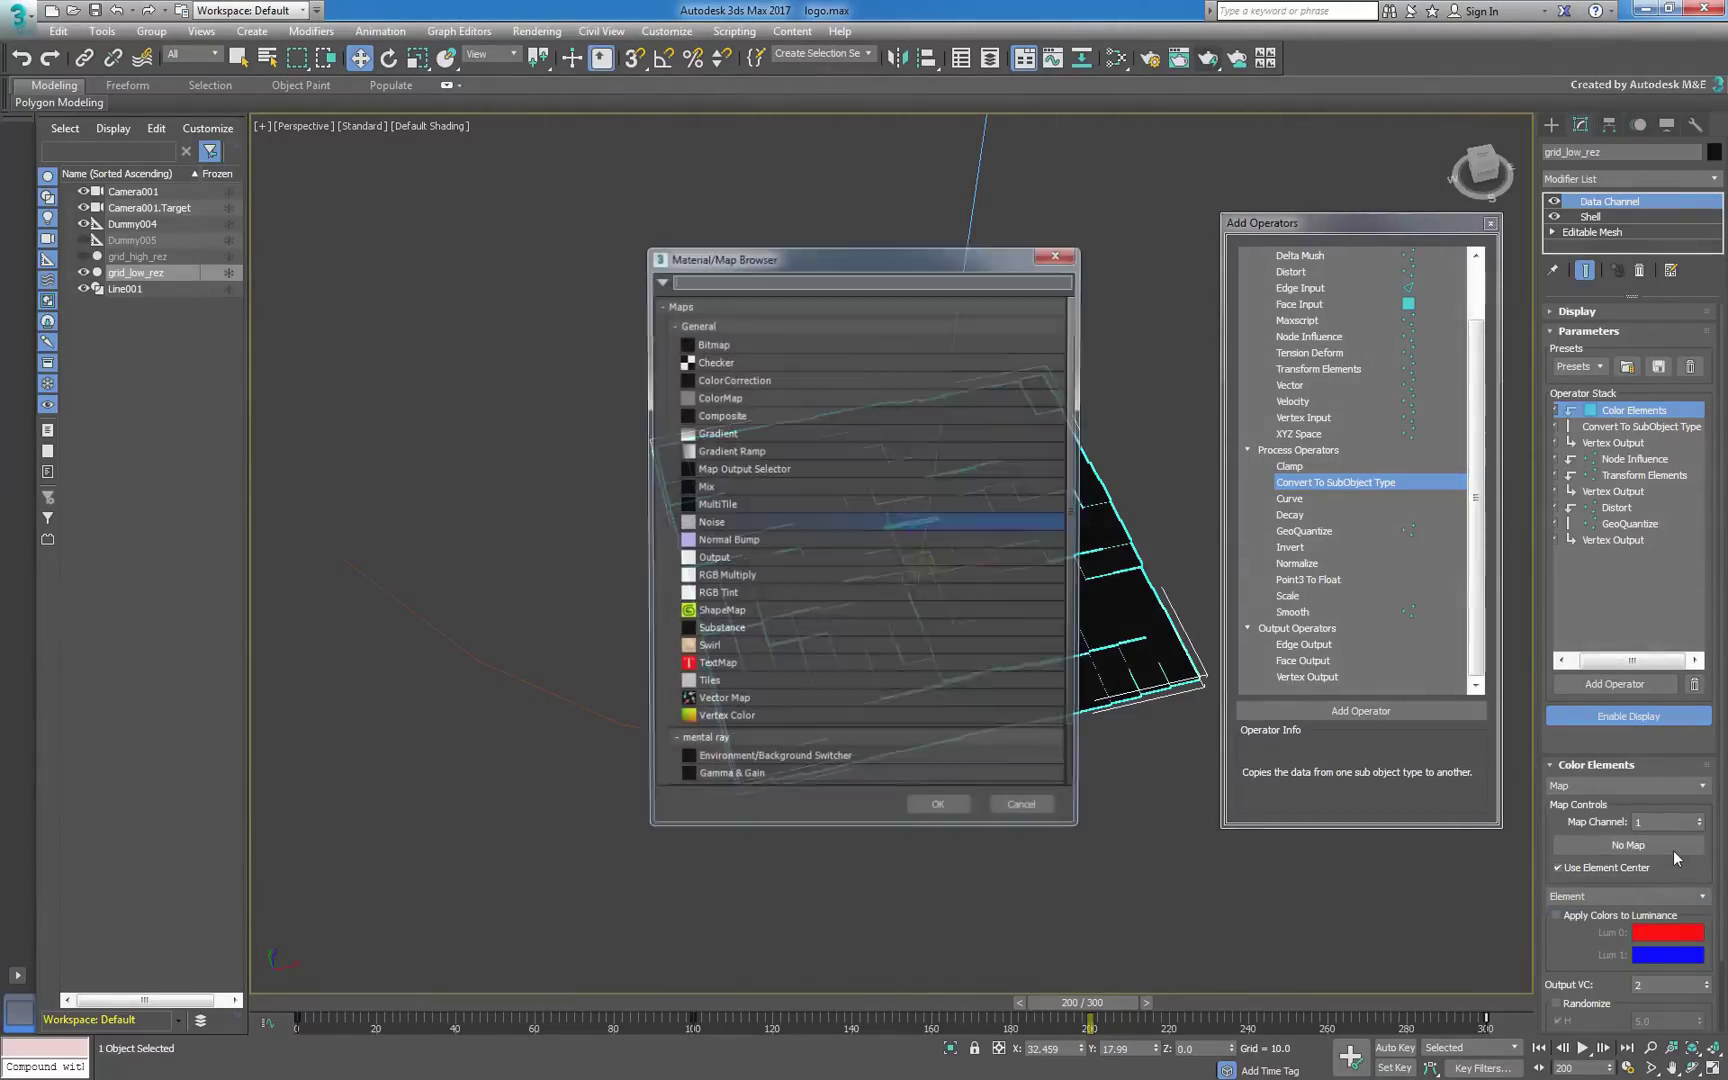
click(736, 342)
click(940, 812)
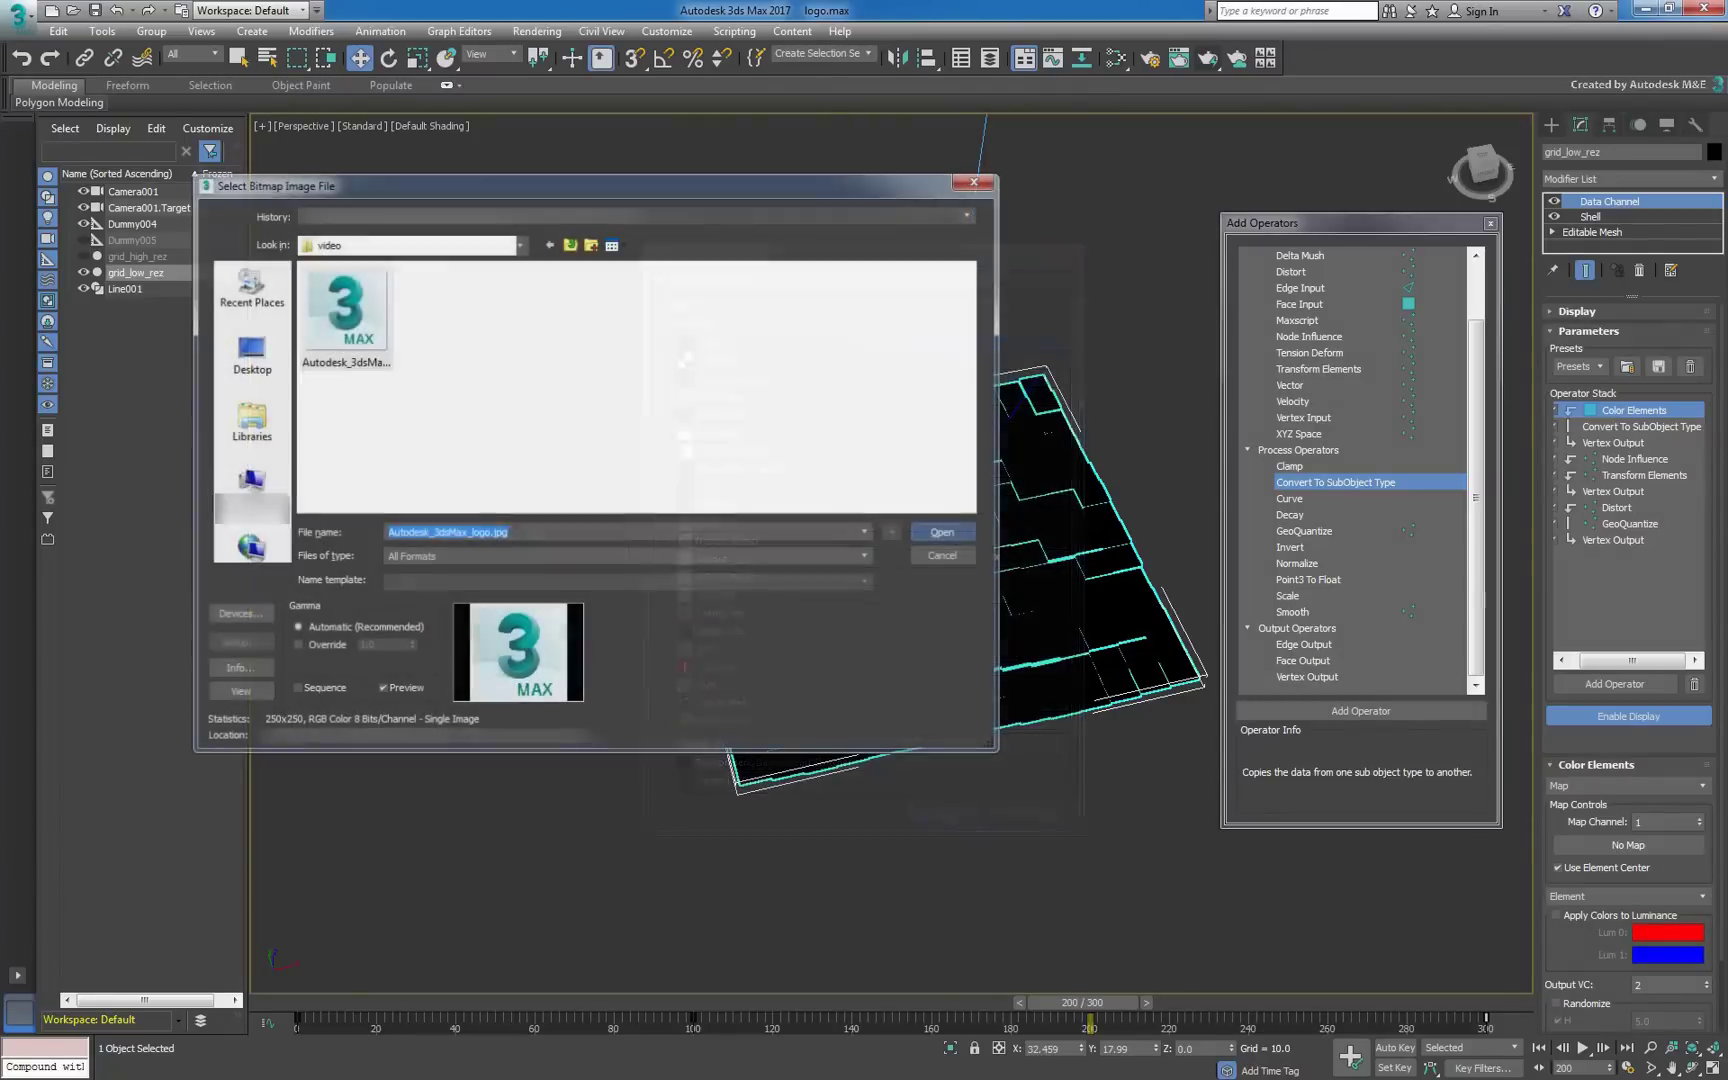
key(Return)
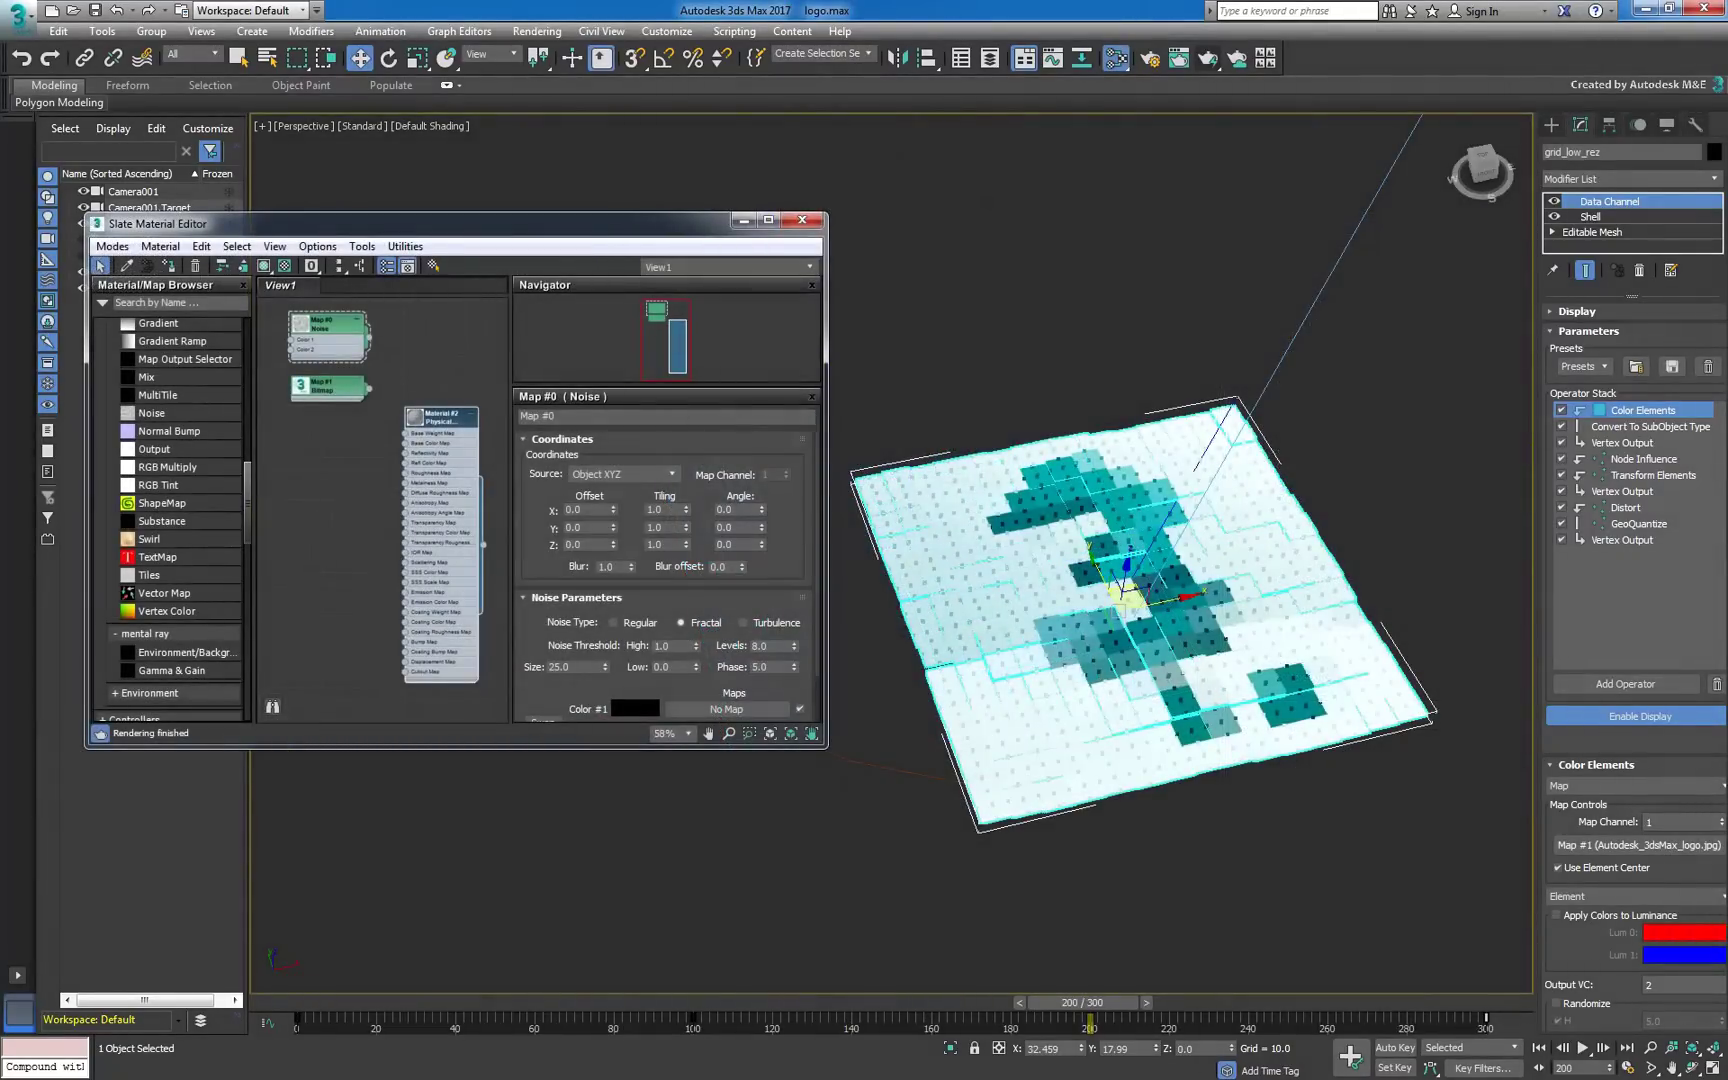
Add a Vertex Color map to the material graph and connect it to the physical material's Base Color Map.
drag(197, 620, 336, 456)
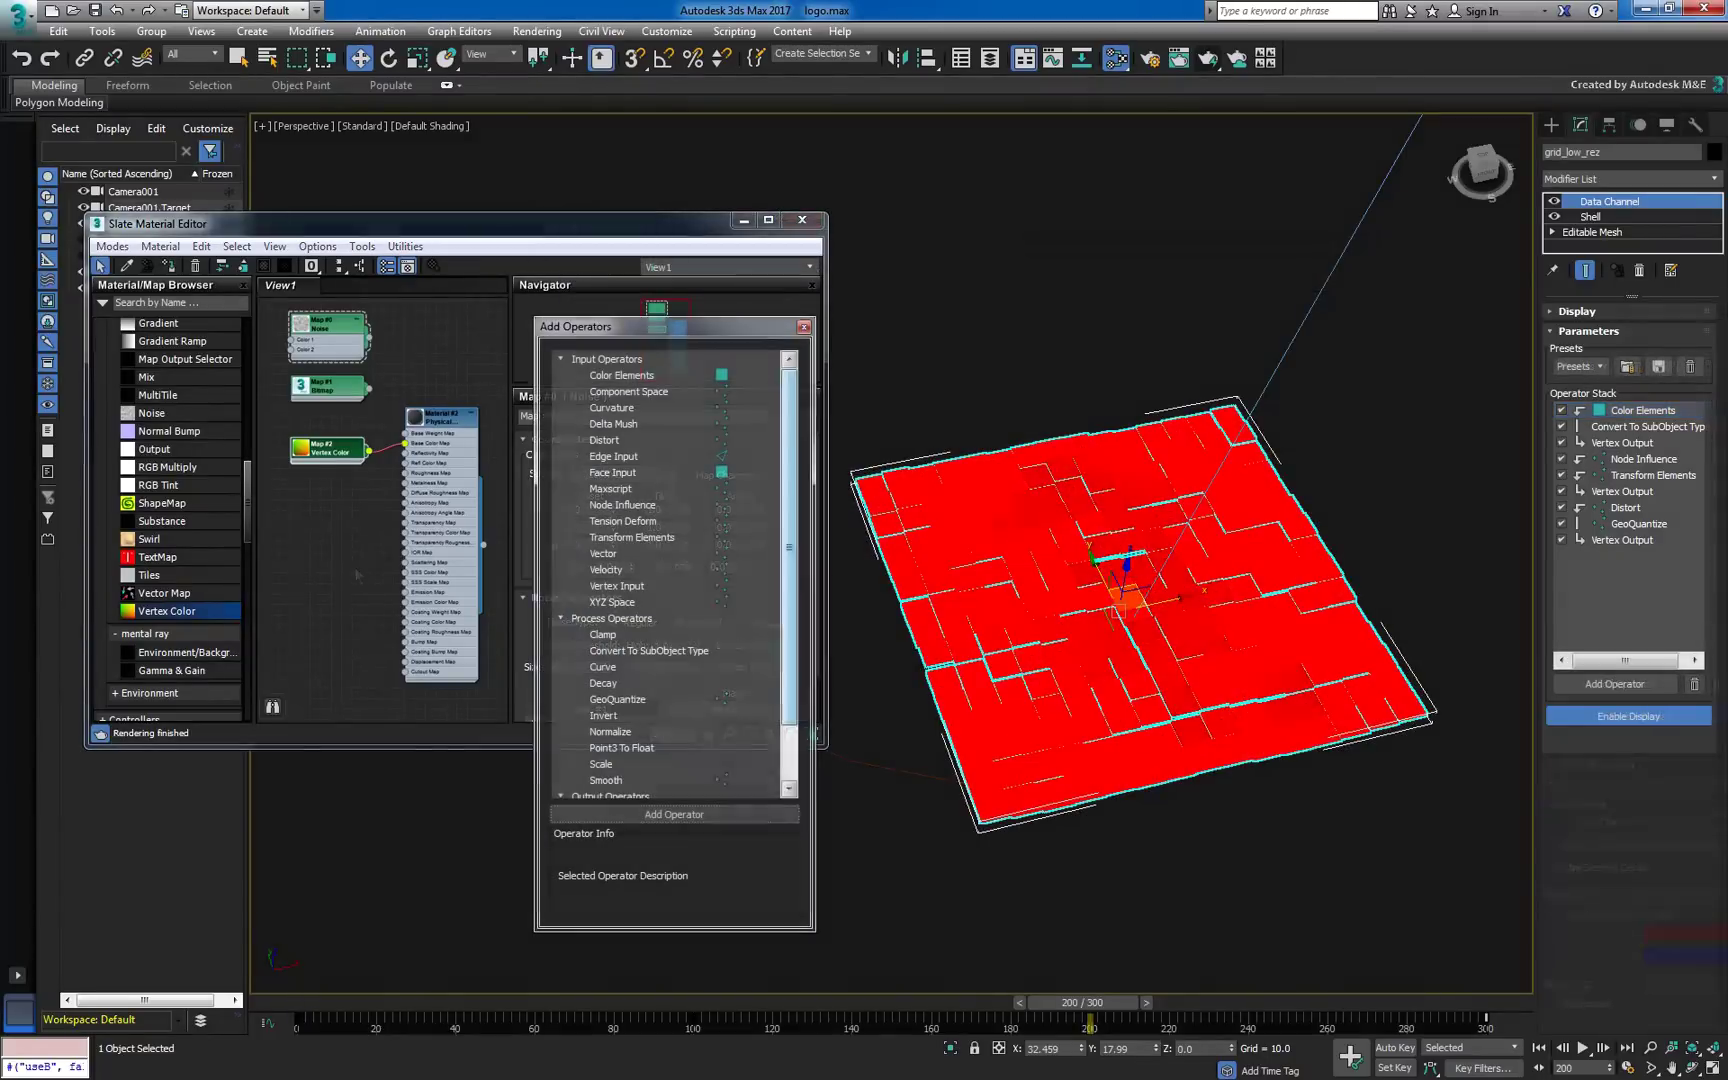
Add a second Distort operator and place it above Color Elements in the operator stack.
click(700, 440)
click(745, 816)
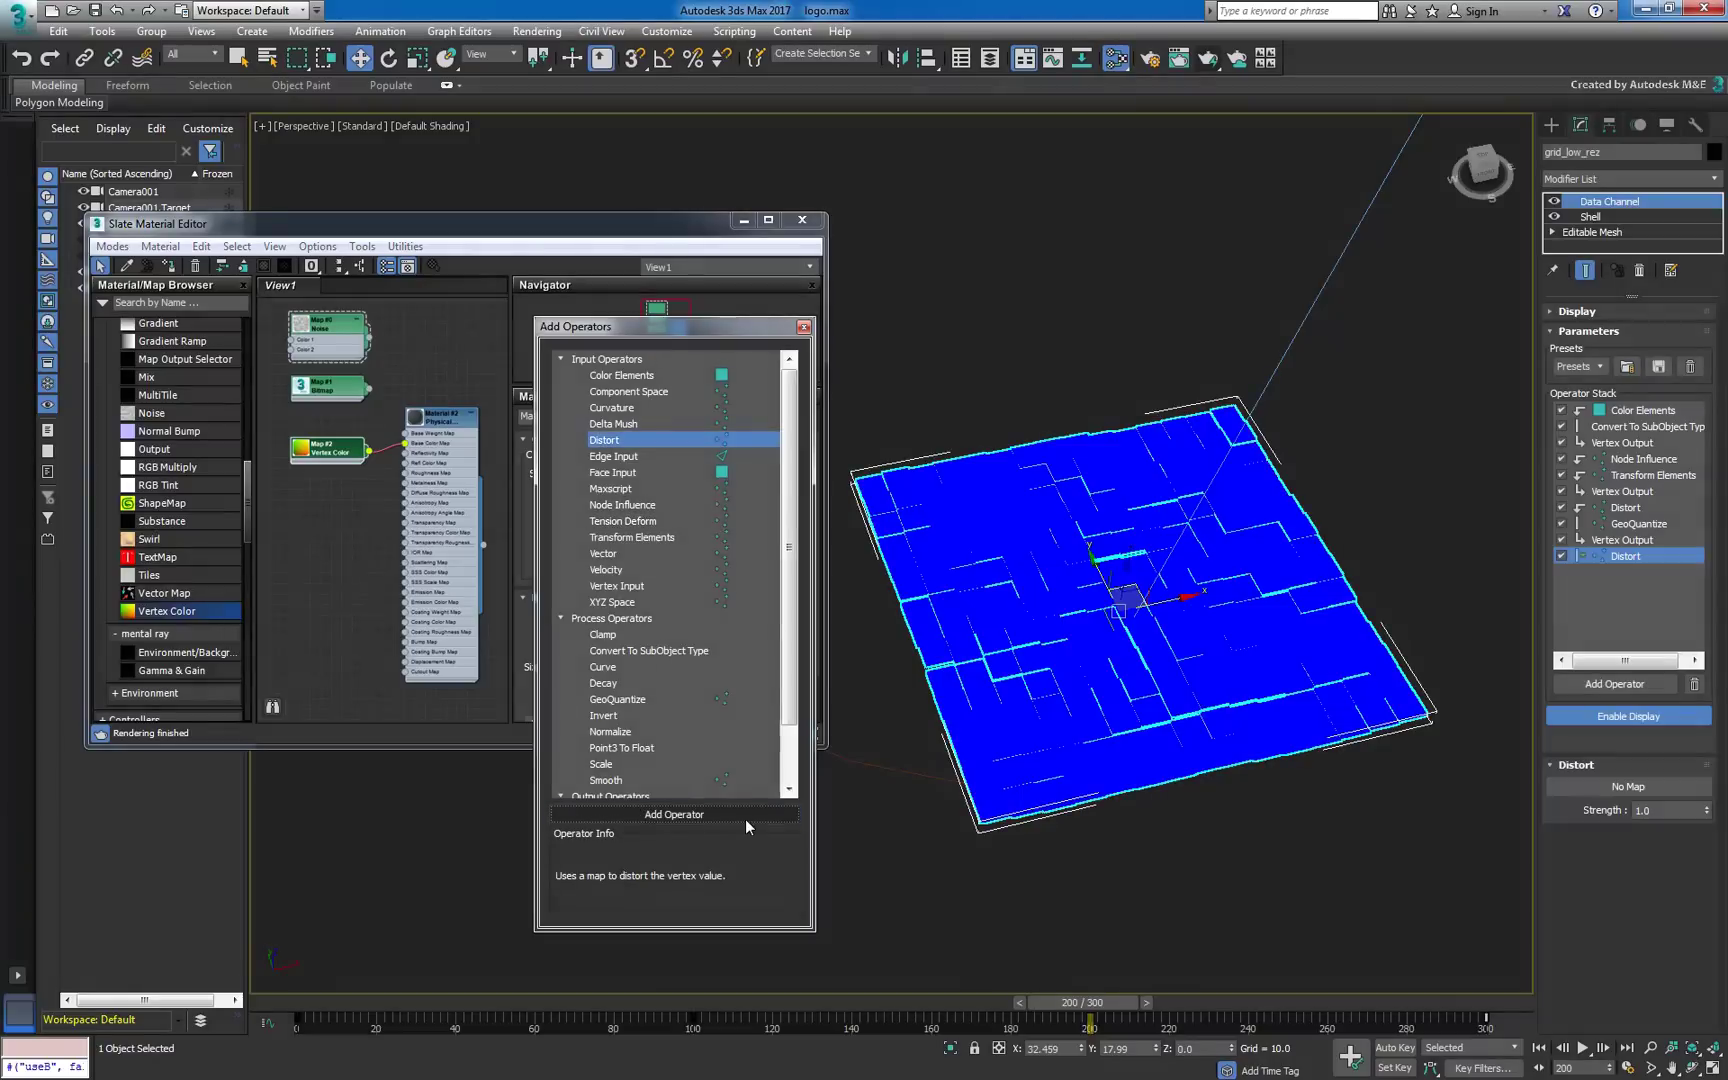
drag(1610, 556, 1618, 410)
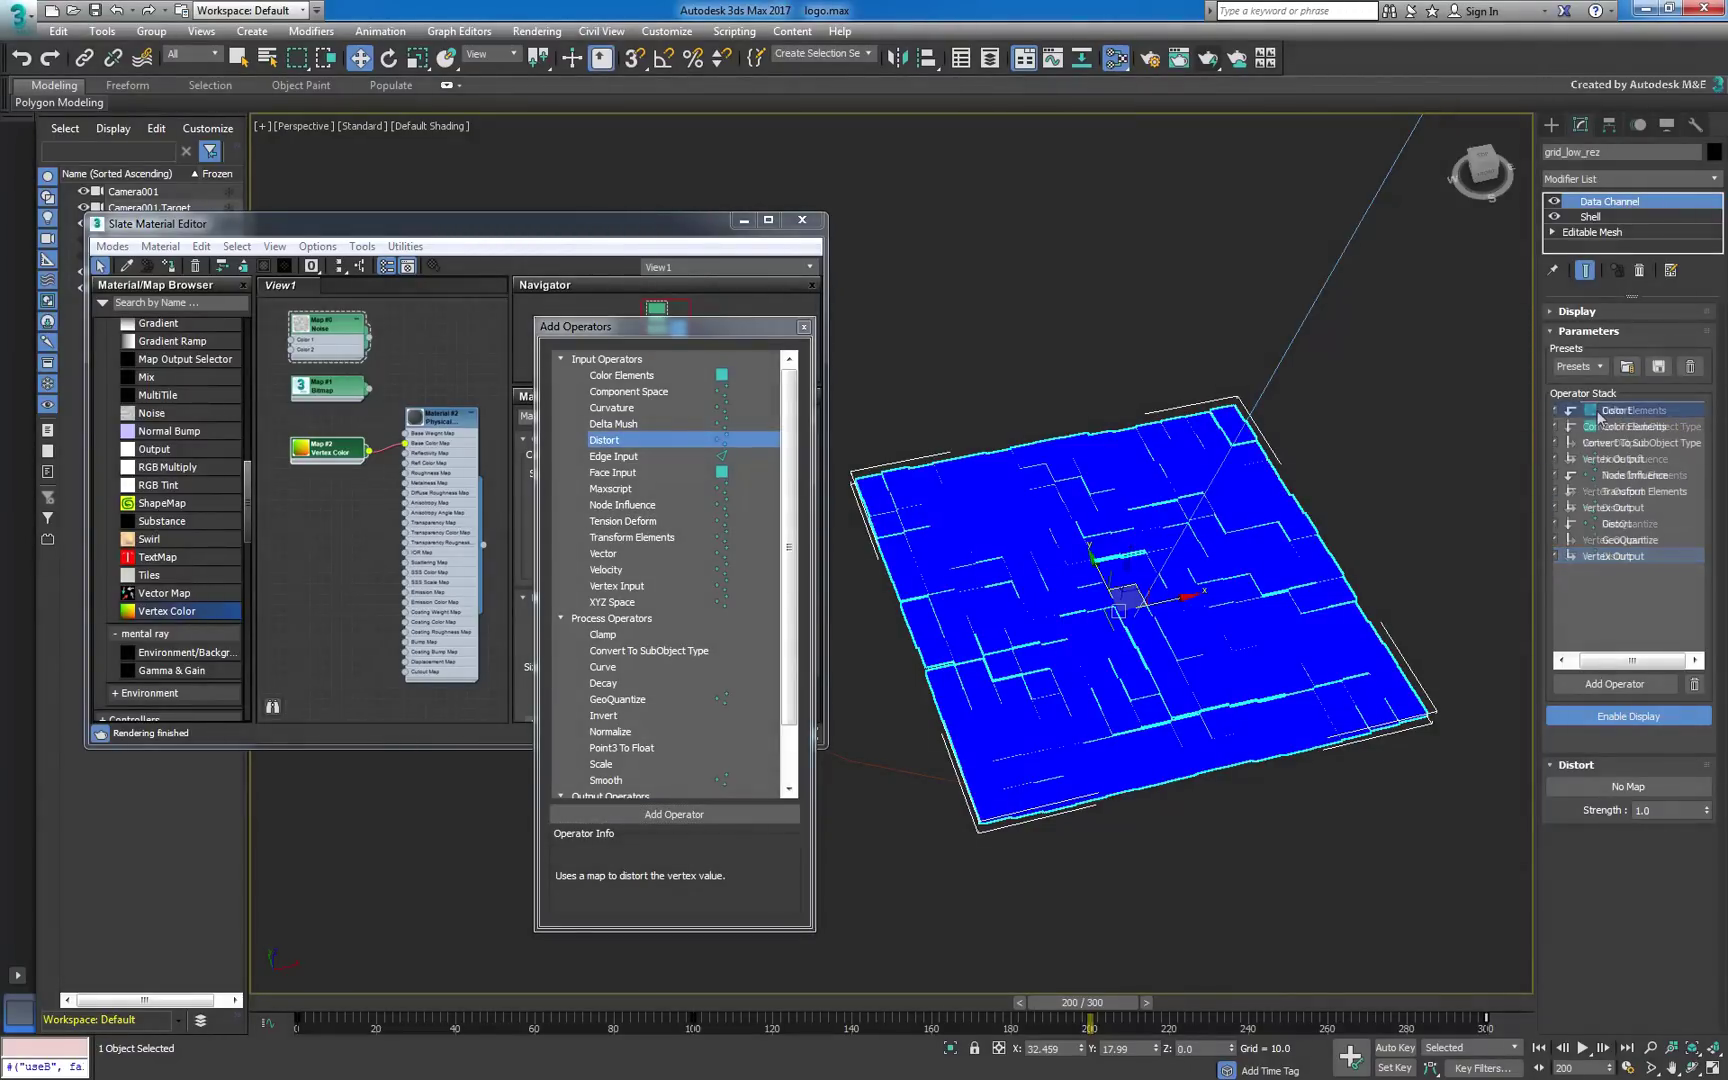
Assign the logo bitmap from the material graph to the new Distort operator's map as an instance.
click(468, 356)
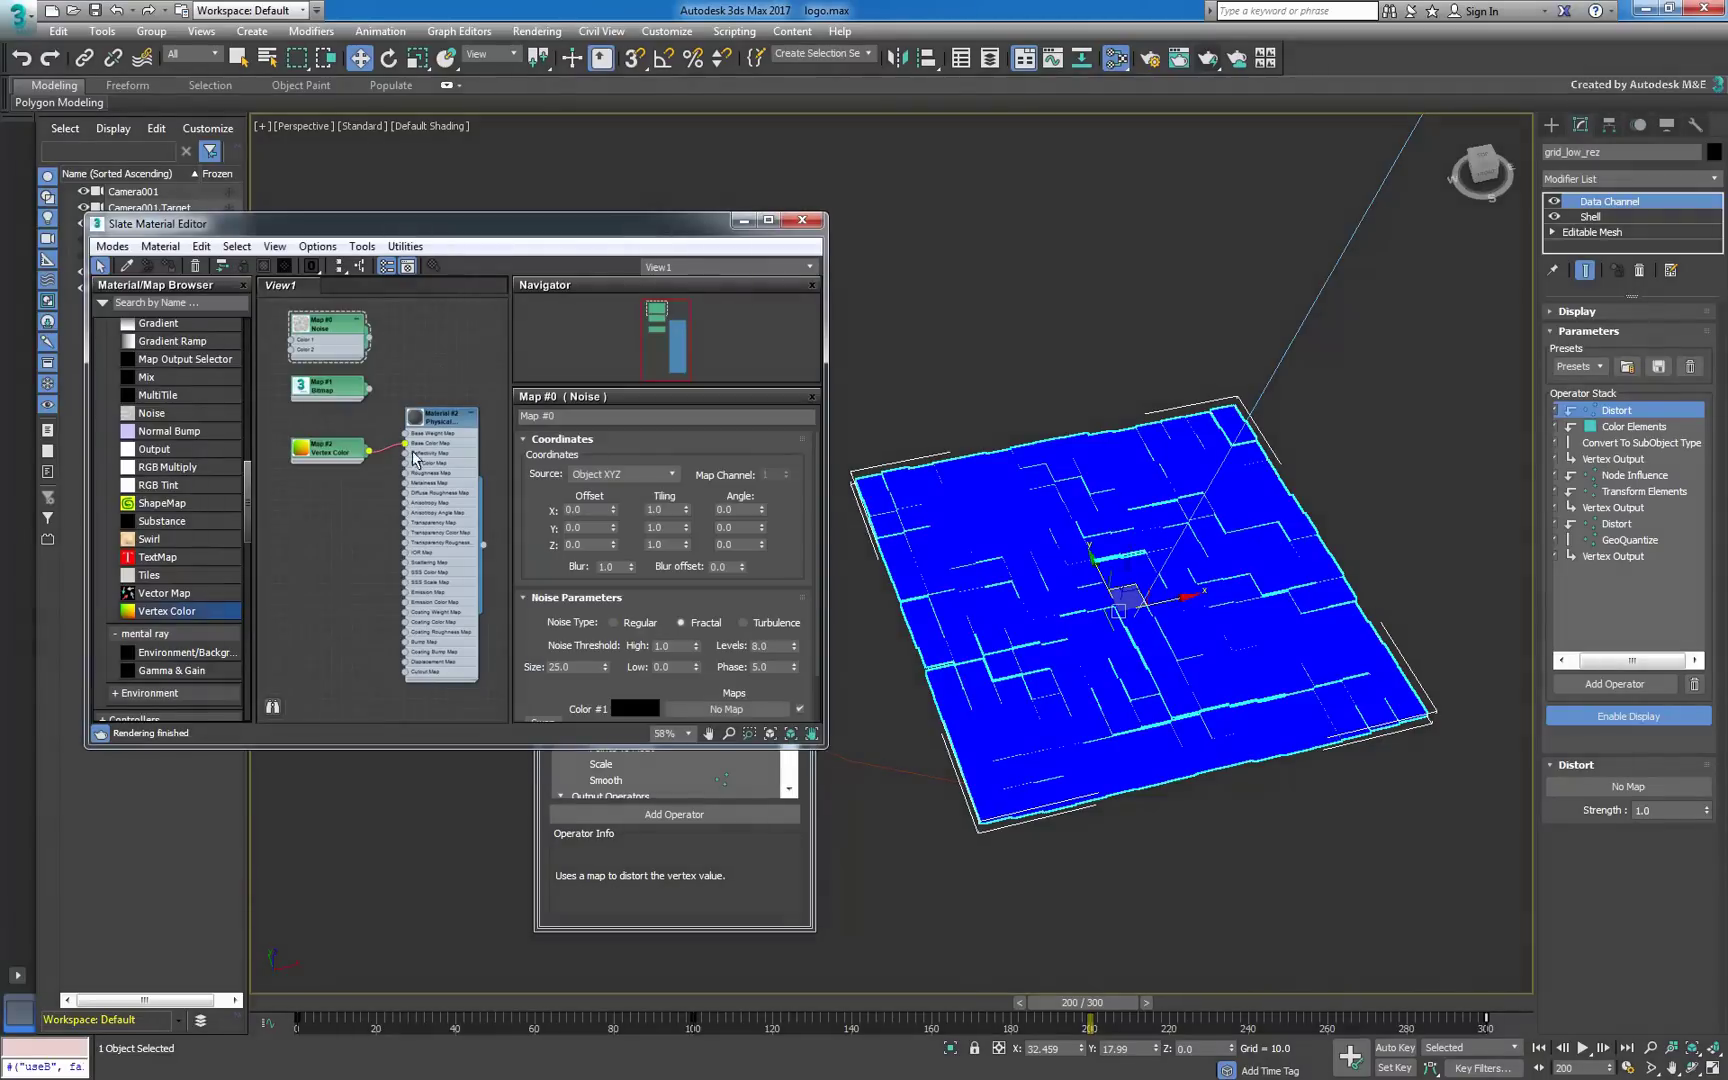
scroll(468, 420, up, 3)
middle_drag(419, 496, 468, 493)
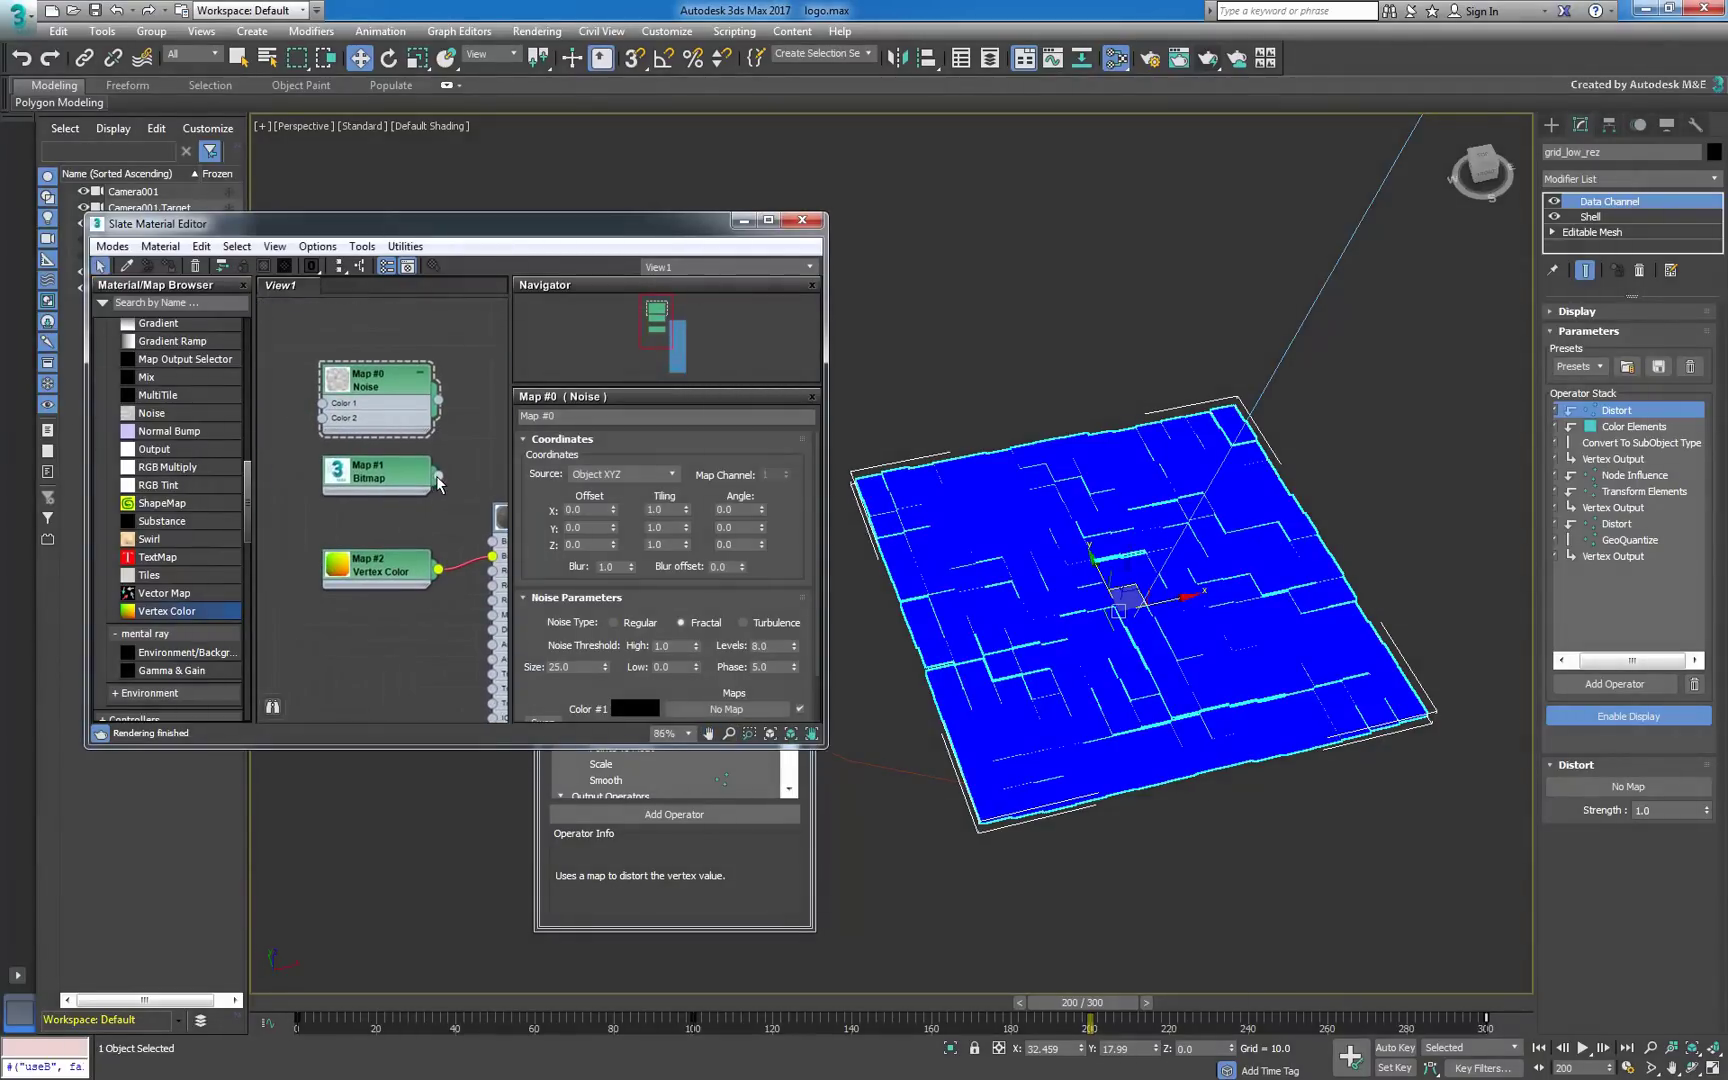
drag(438, 478, 1585, 790)
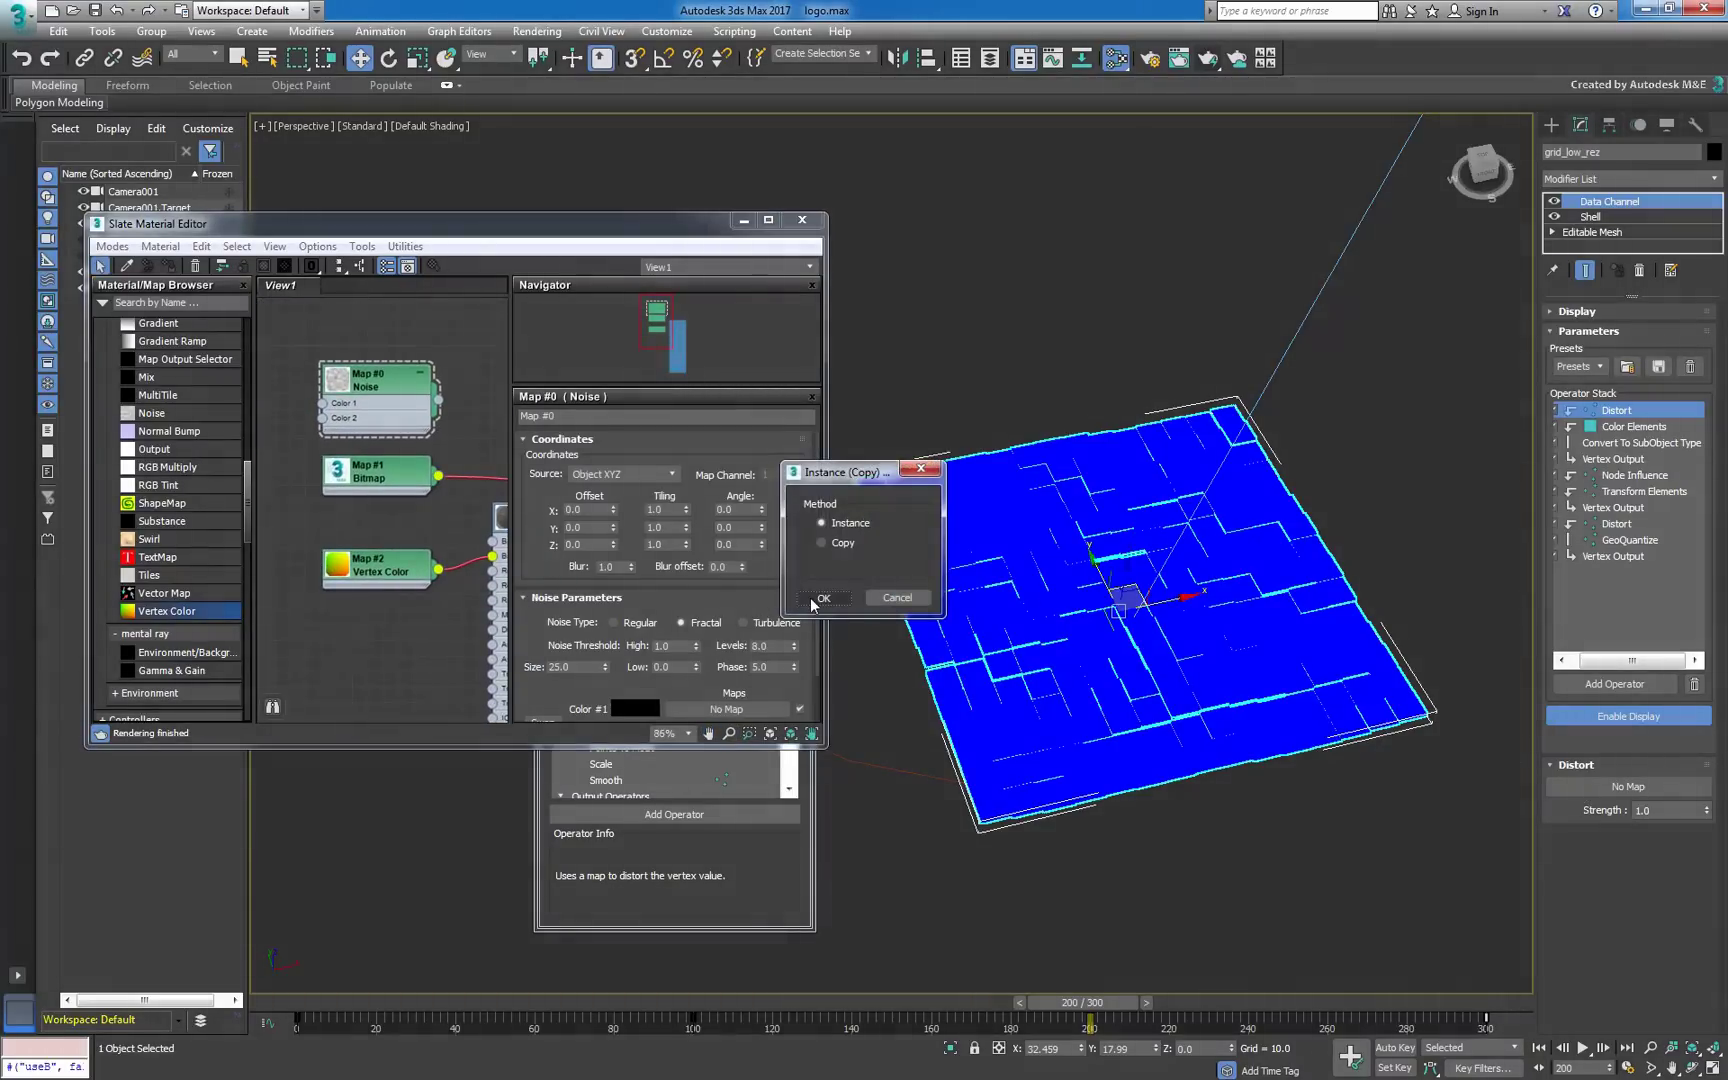
click(820, 598)
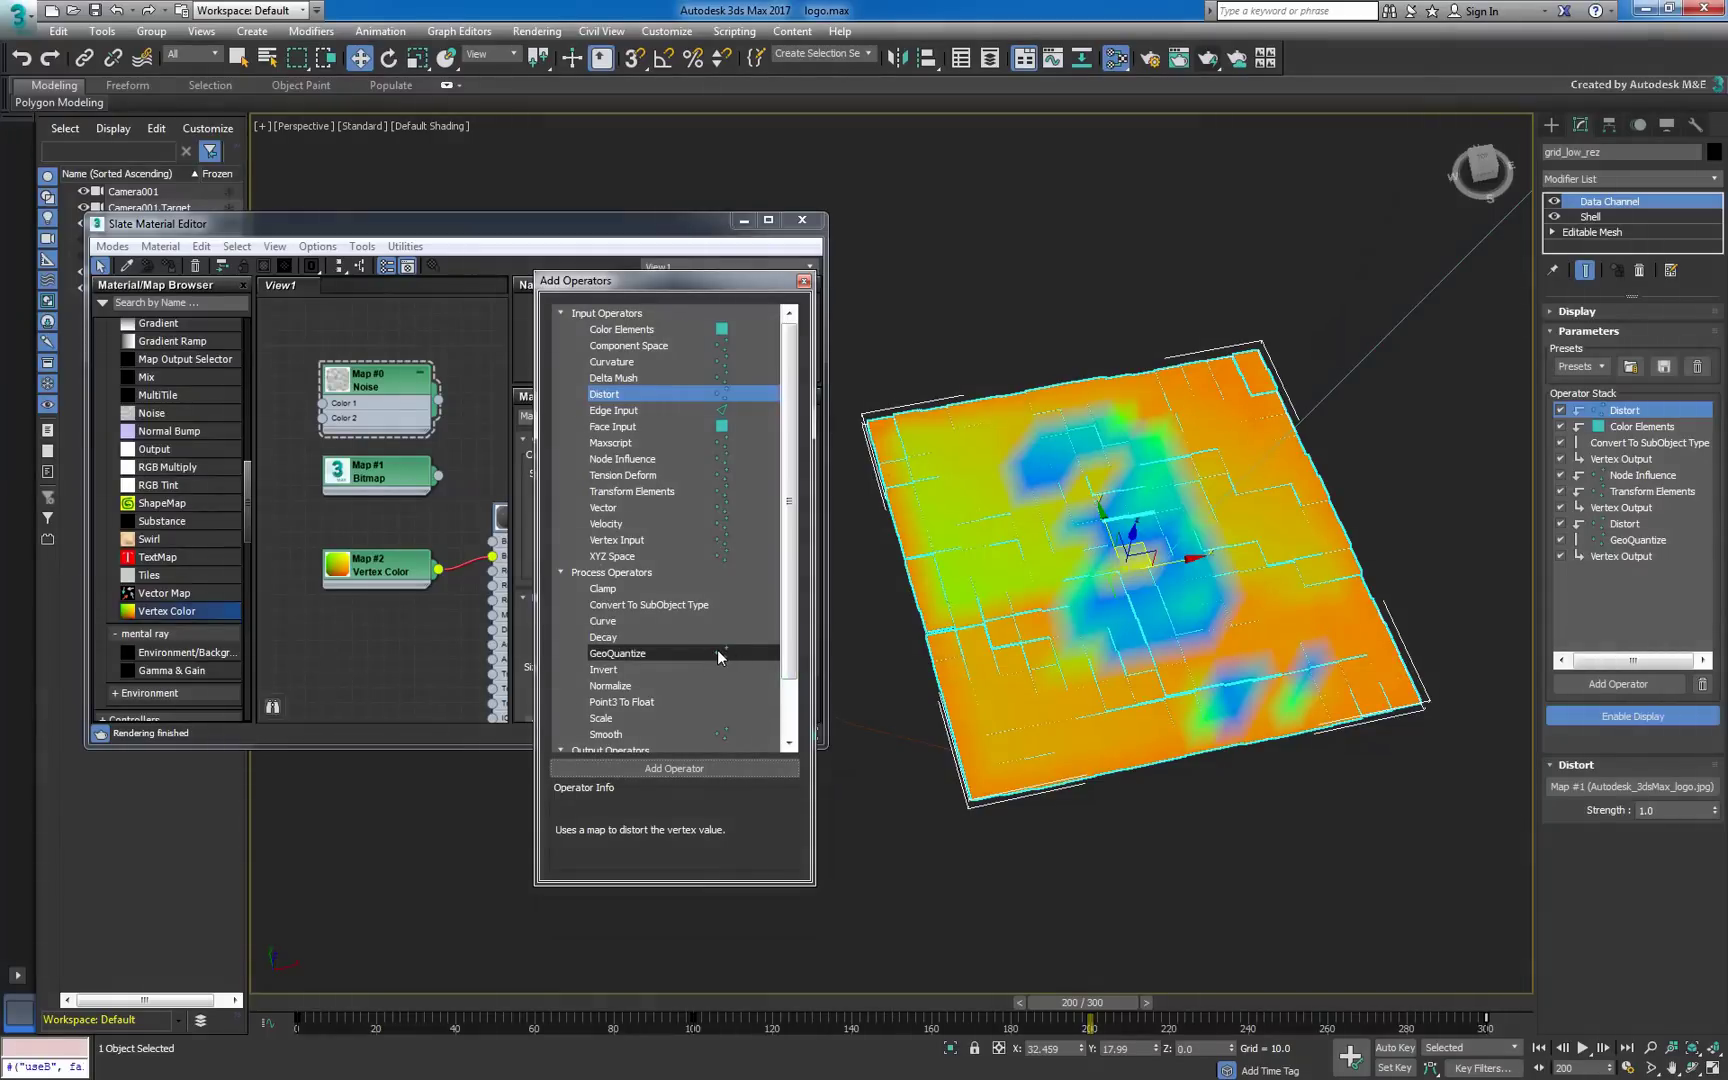
Add a GeoQuantize operator and place it directly below the uppermost Distort operator.
click(718, 654)
click(716, 769)
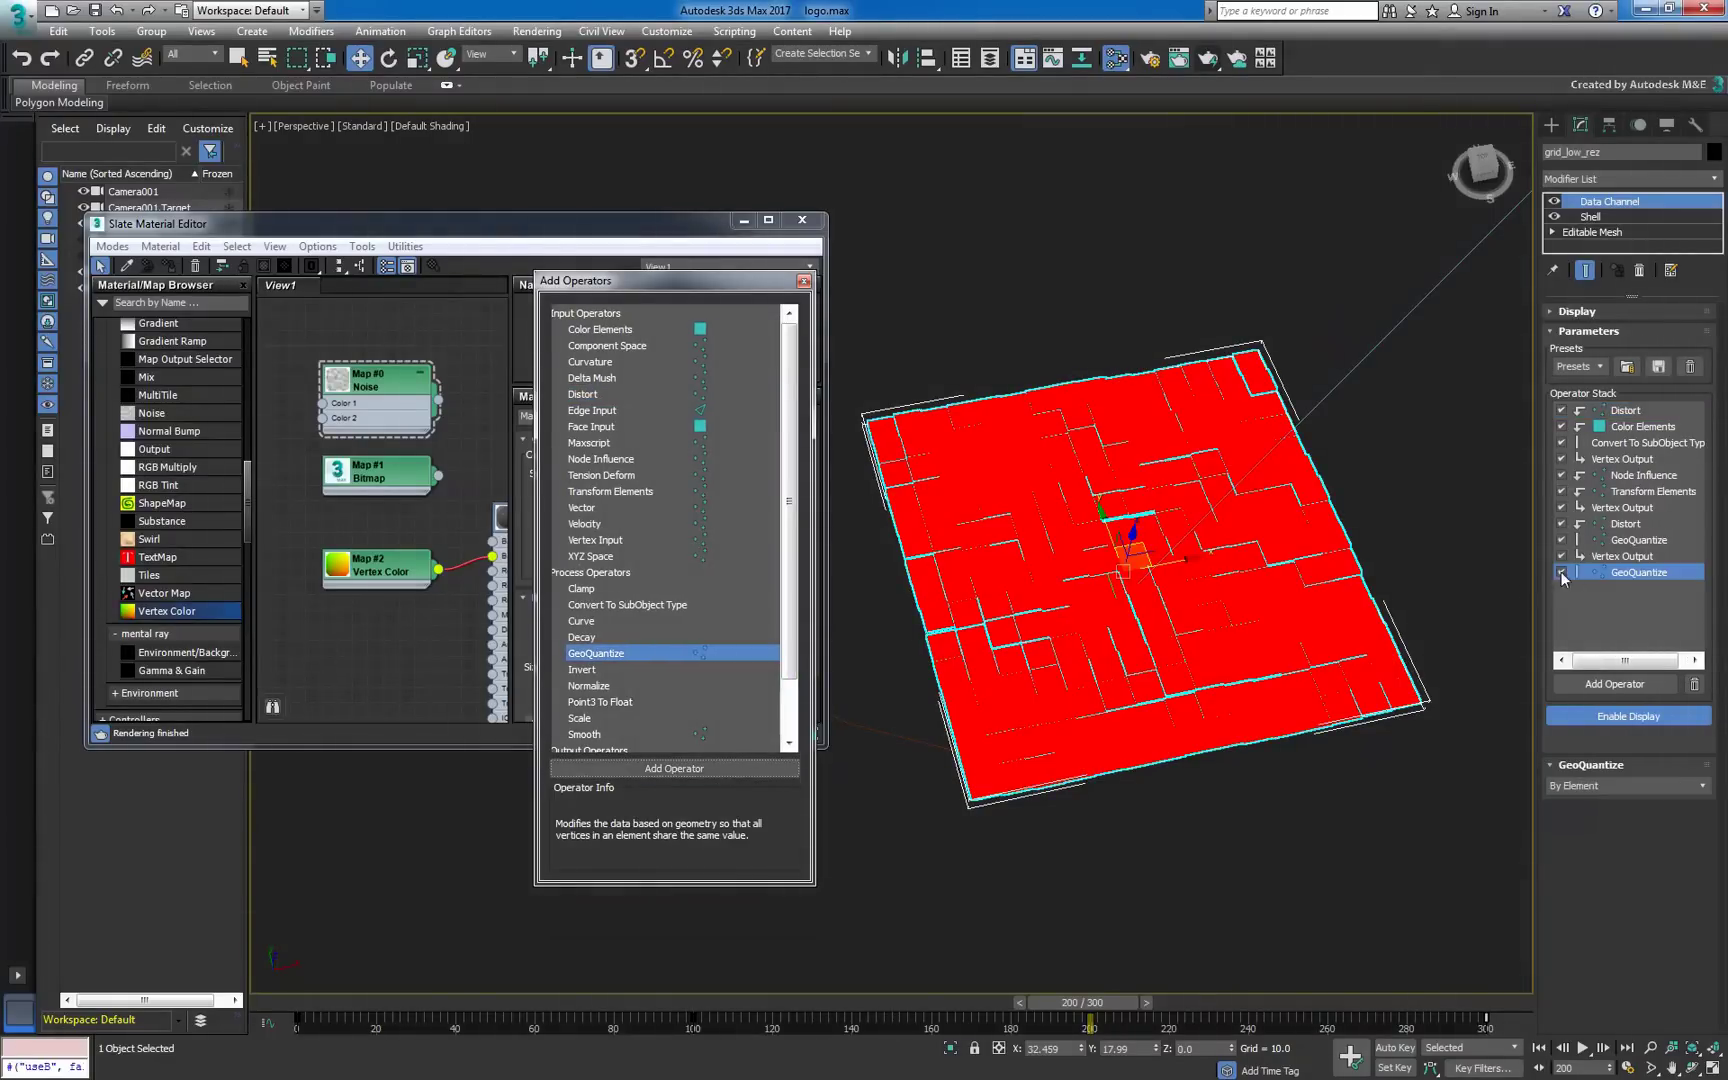
drag(1565, 578, 1627, 430)
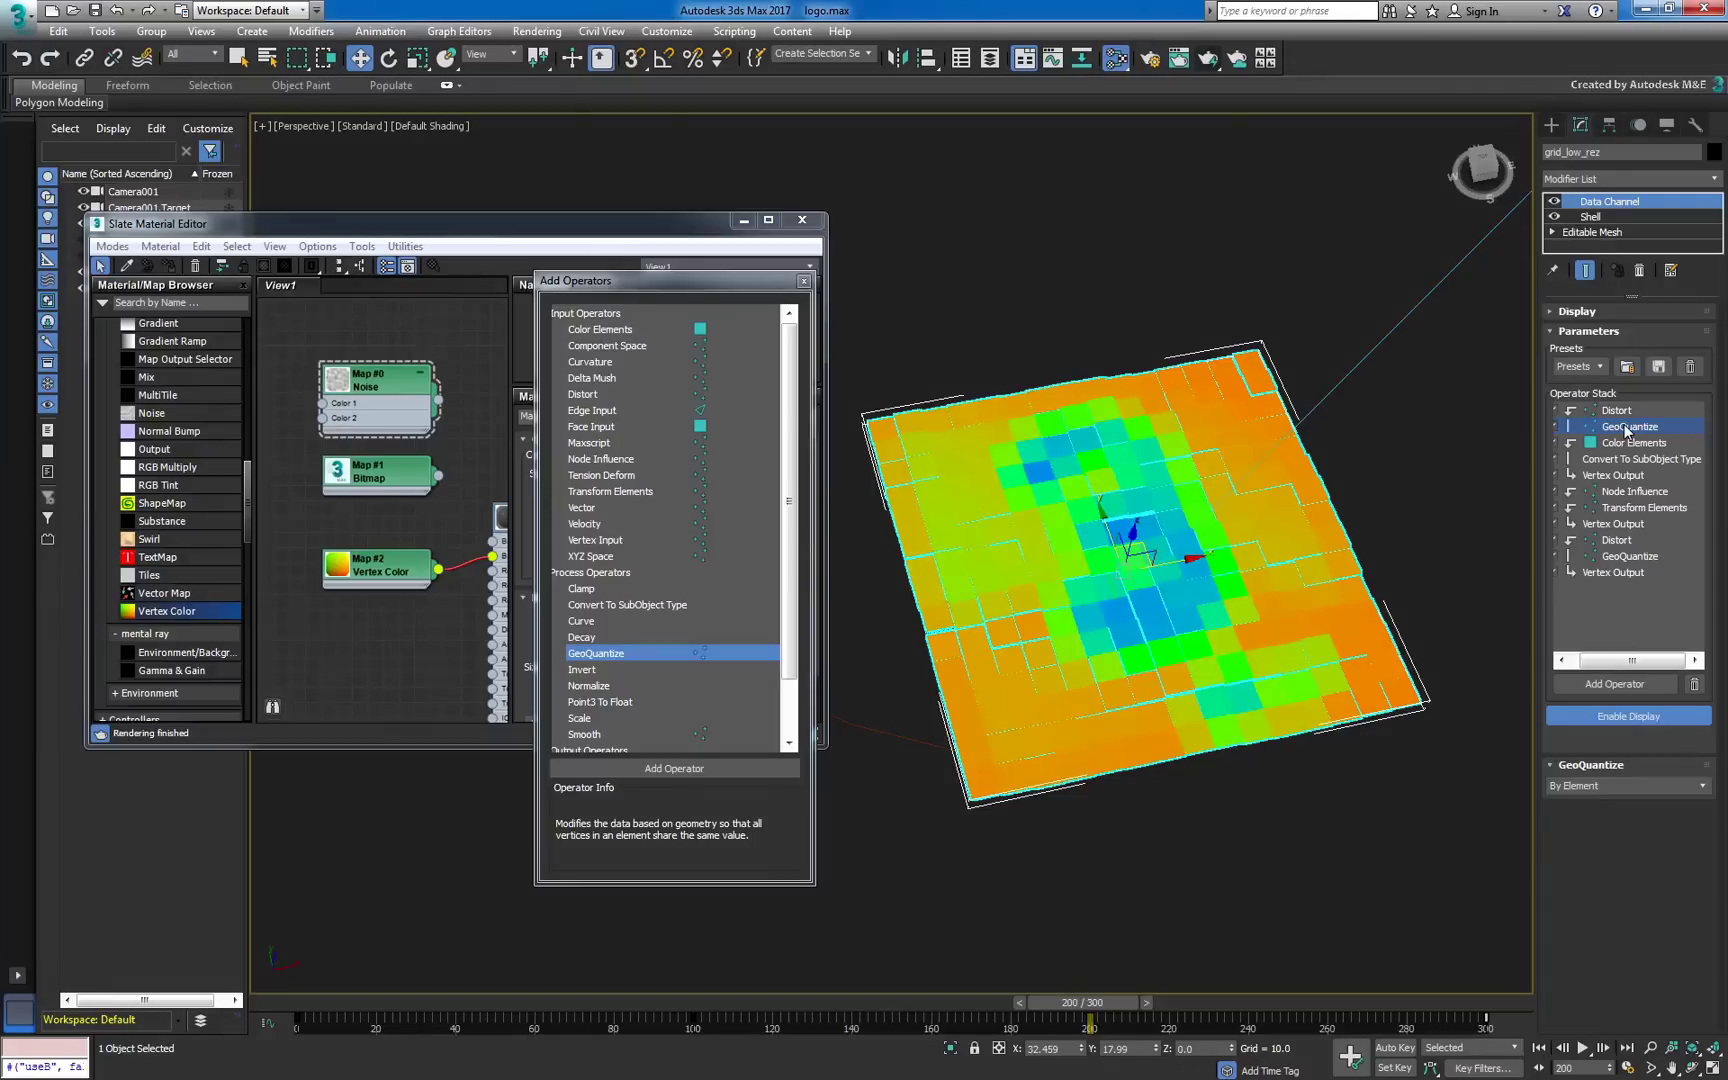
Add a Vertex Input operator directly below the upper GeoQuantize and set it to read the Z component of Average Normals.
click(675, 539)
click(706, 767)
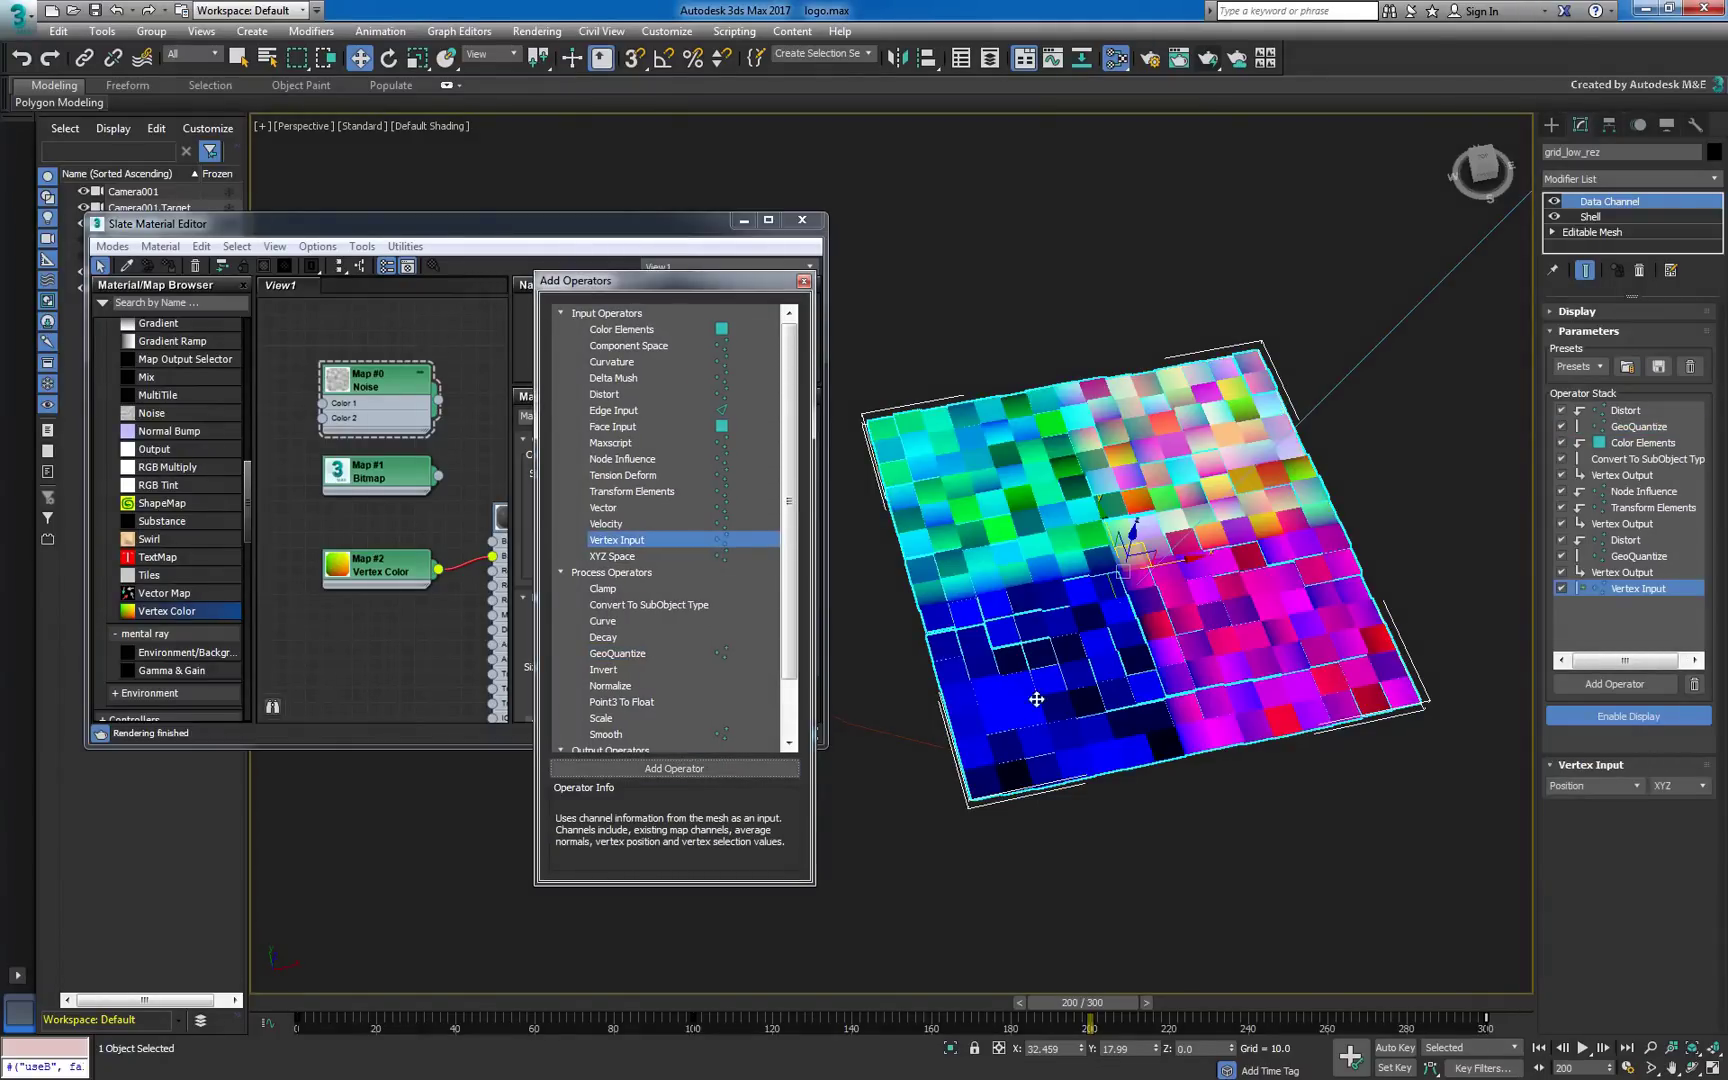
drag(1655, 590, 1634, 446)
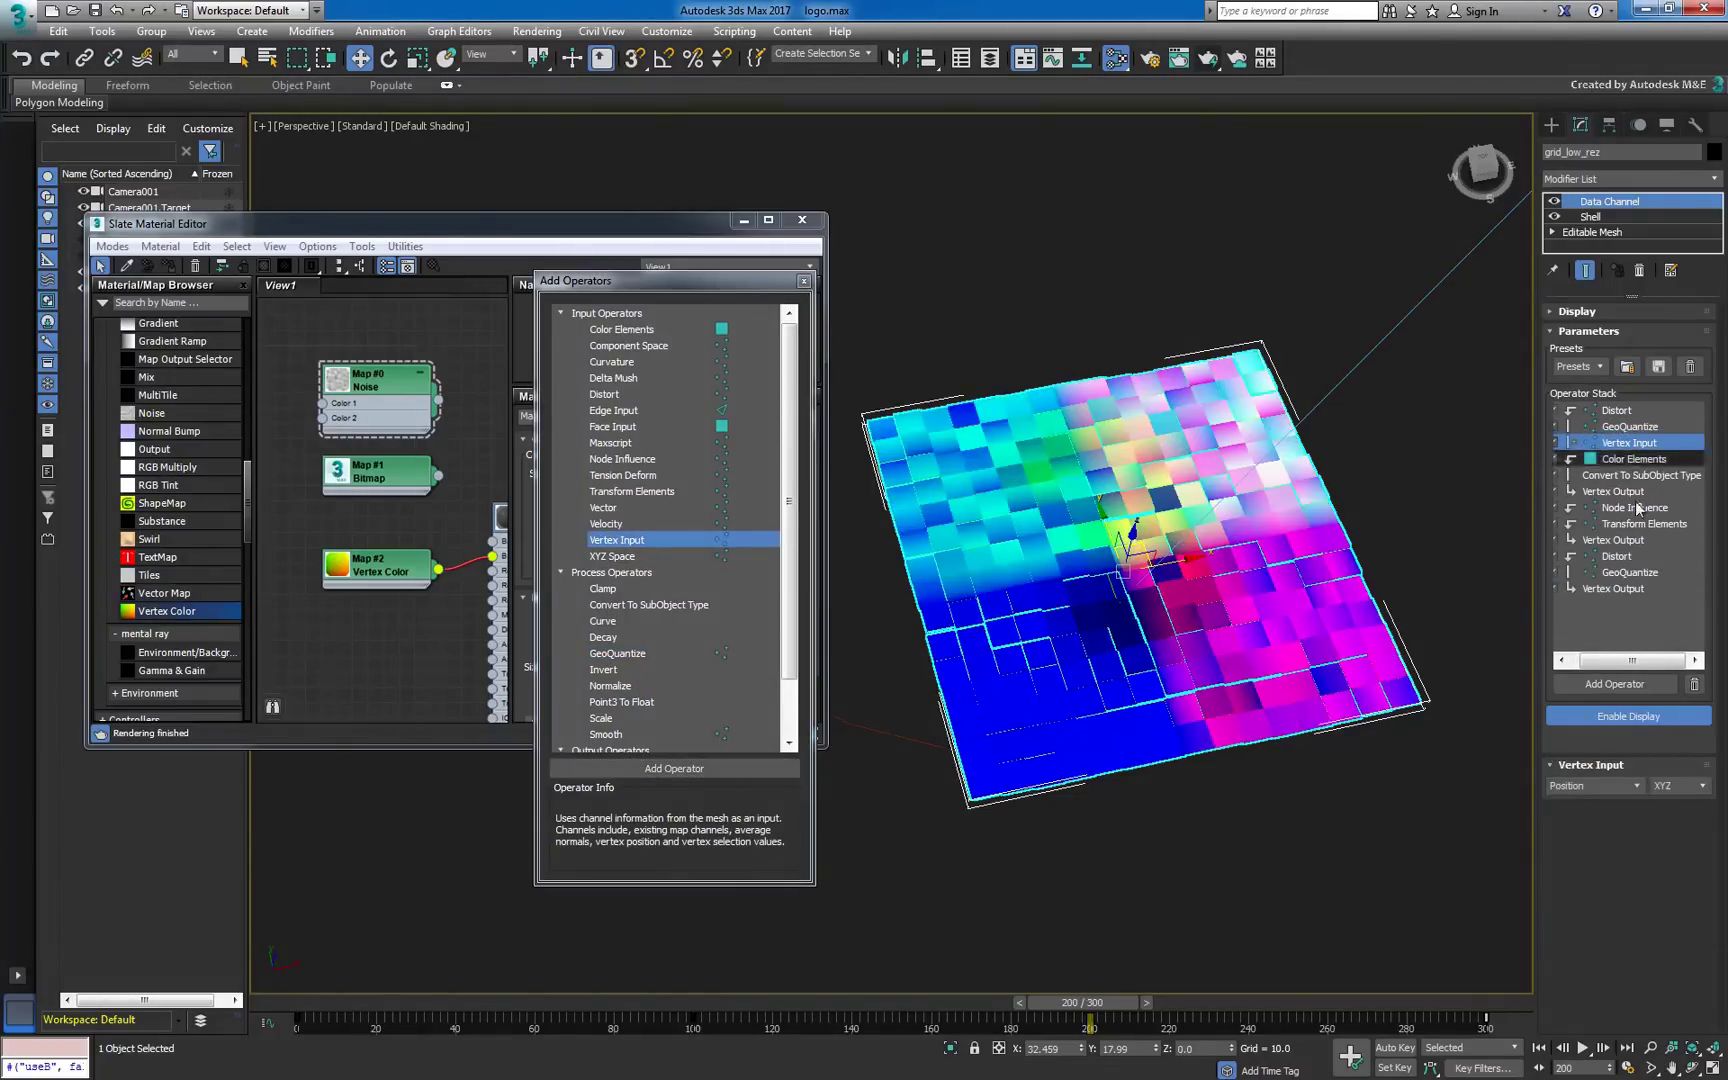
click(1625, 786)
click(1588, 820)
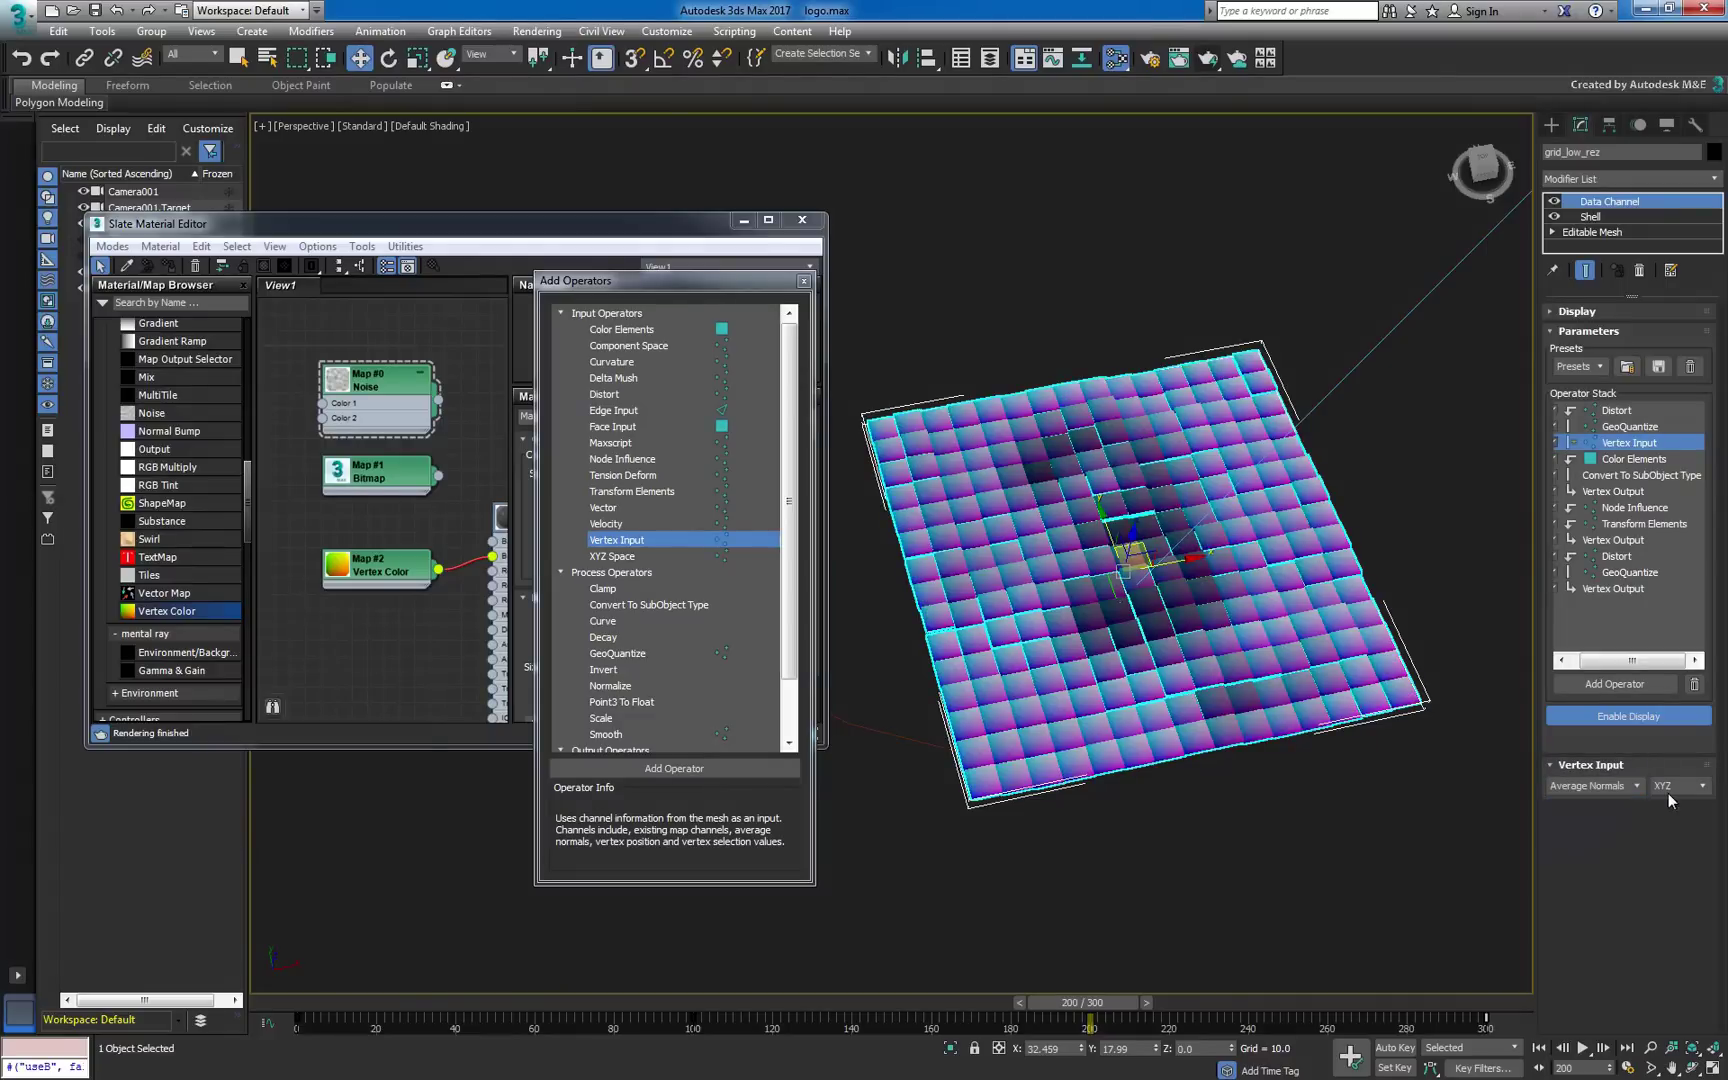
click(1673, 784)
click(1663, 853)
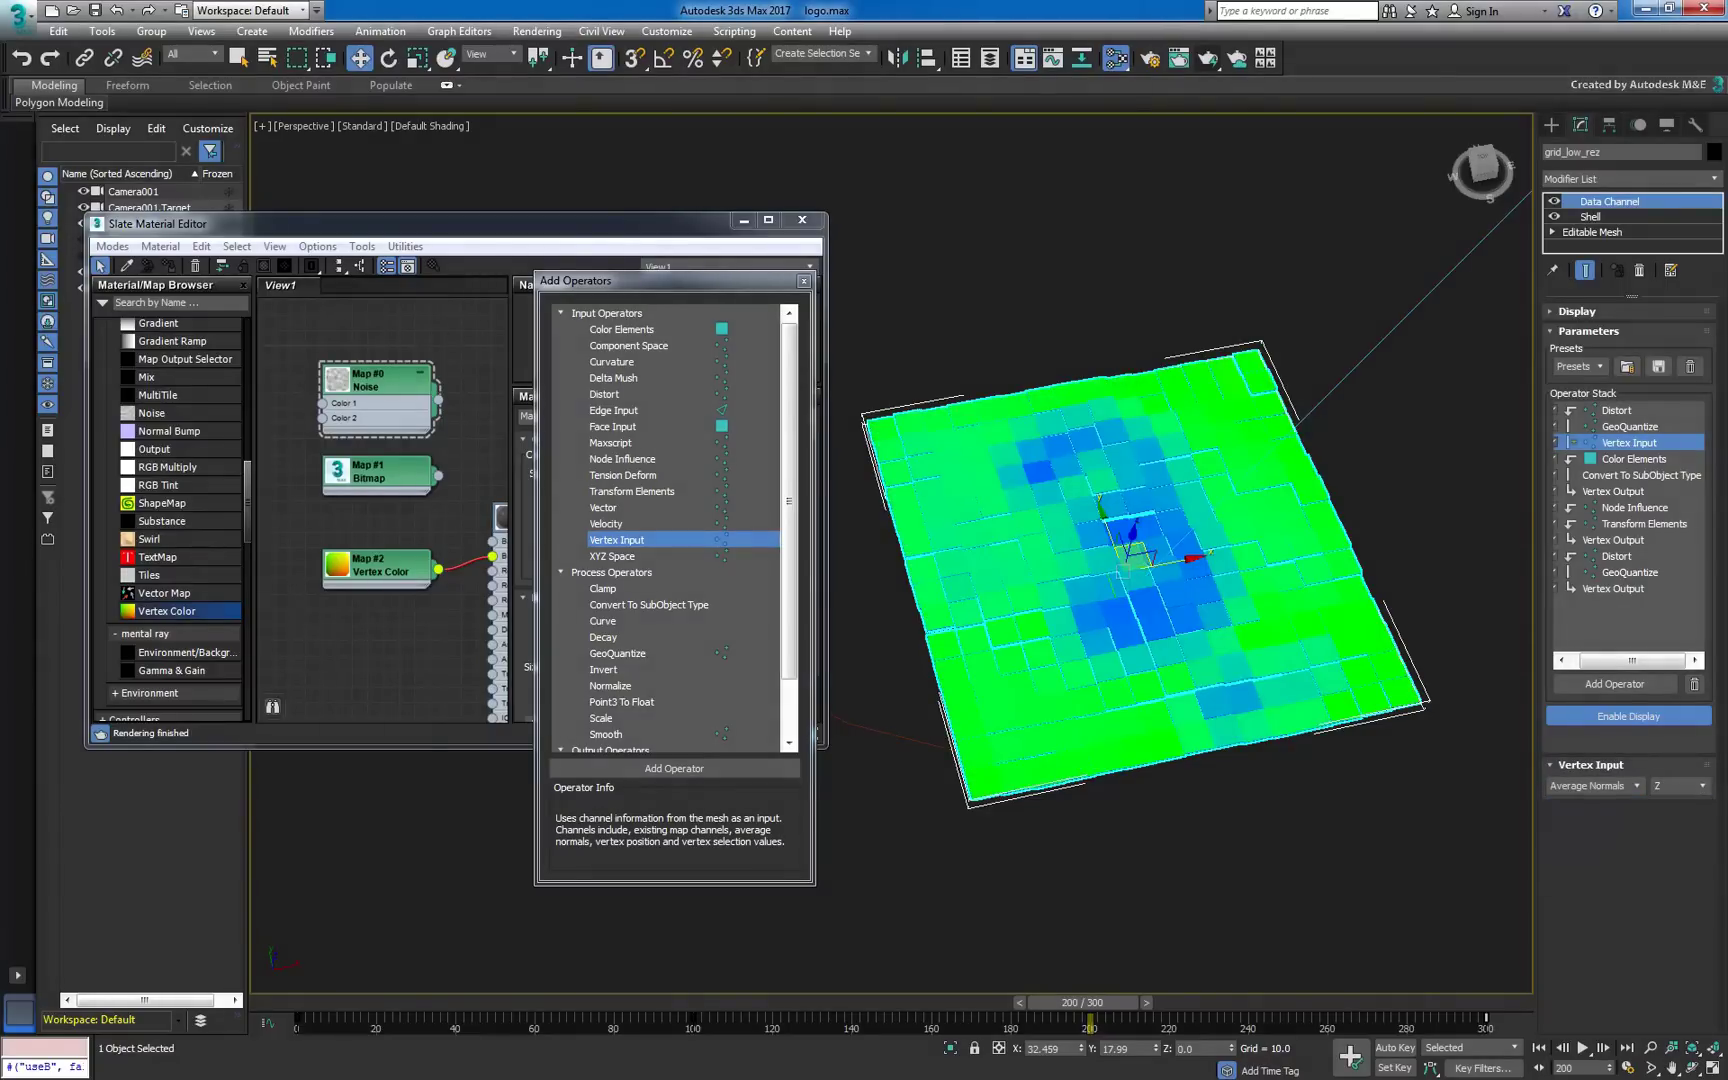
Add a Vertex Output operator directly below the upper Vertex Input and set it to output to the Z Position.
scroll(791, 580, down, 2)
click(671, 733)
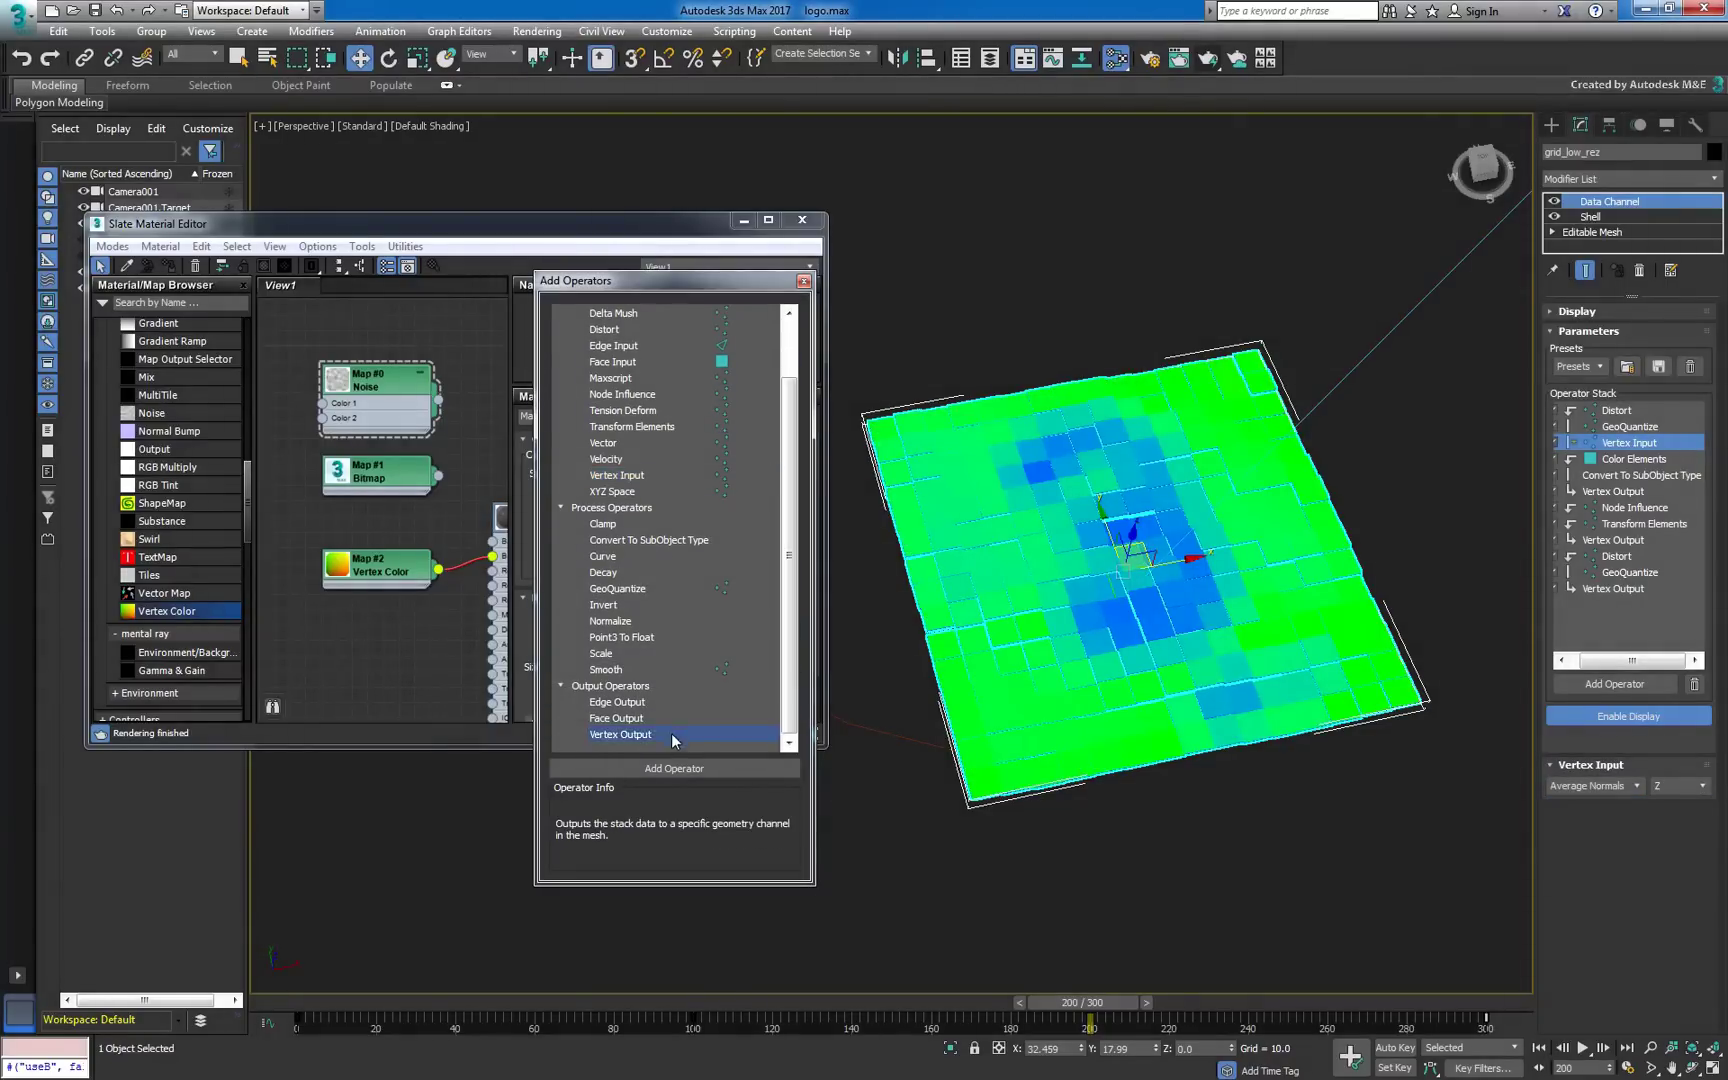
click(680, 768)
drag(1640, 605, 1626, 460)
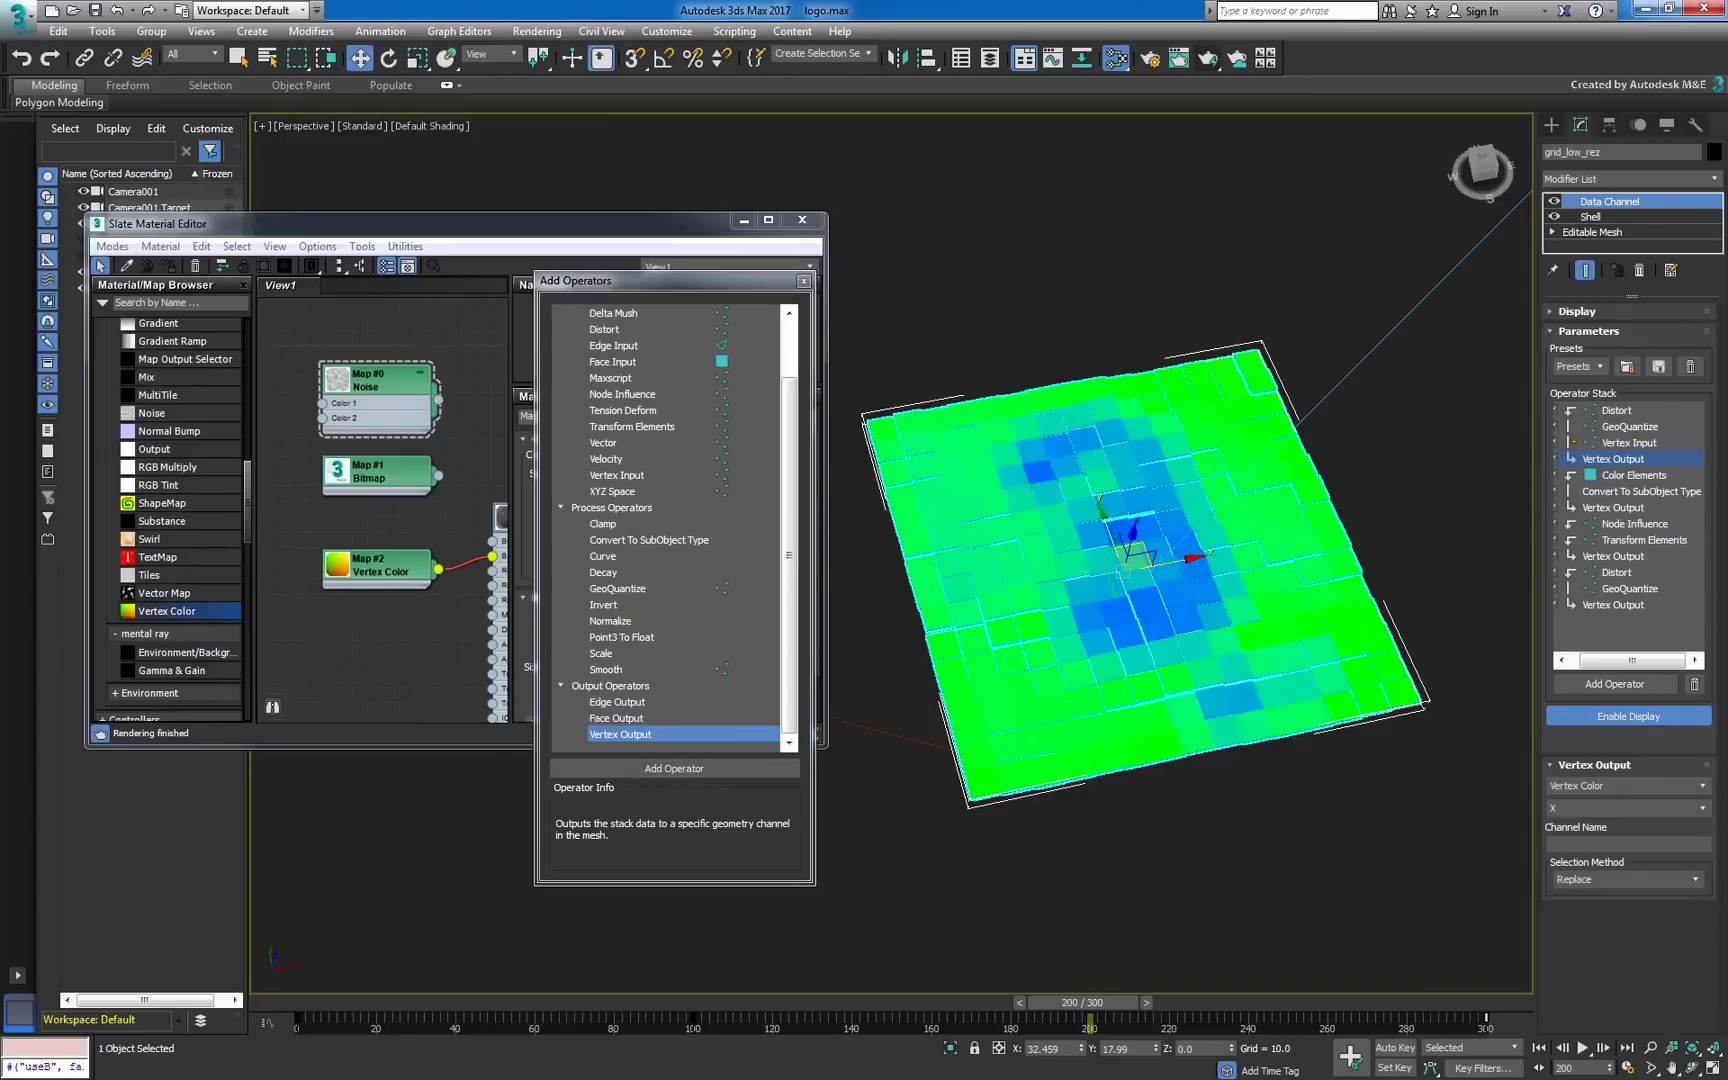
click(1619, 785)
click(1612, 805)
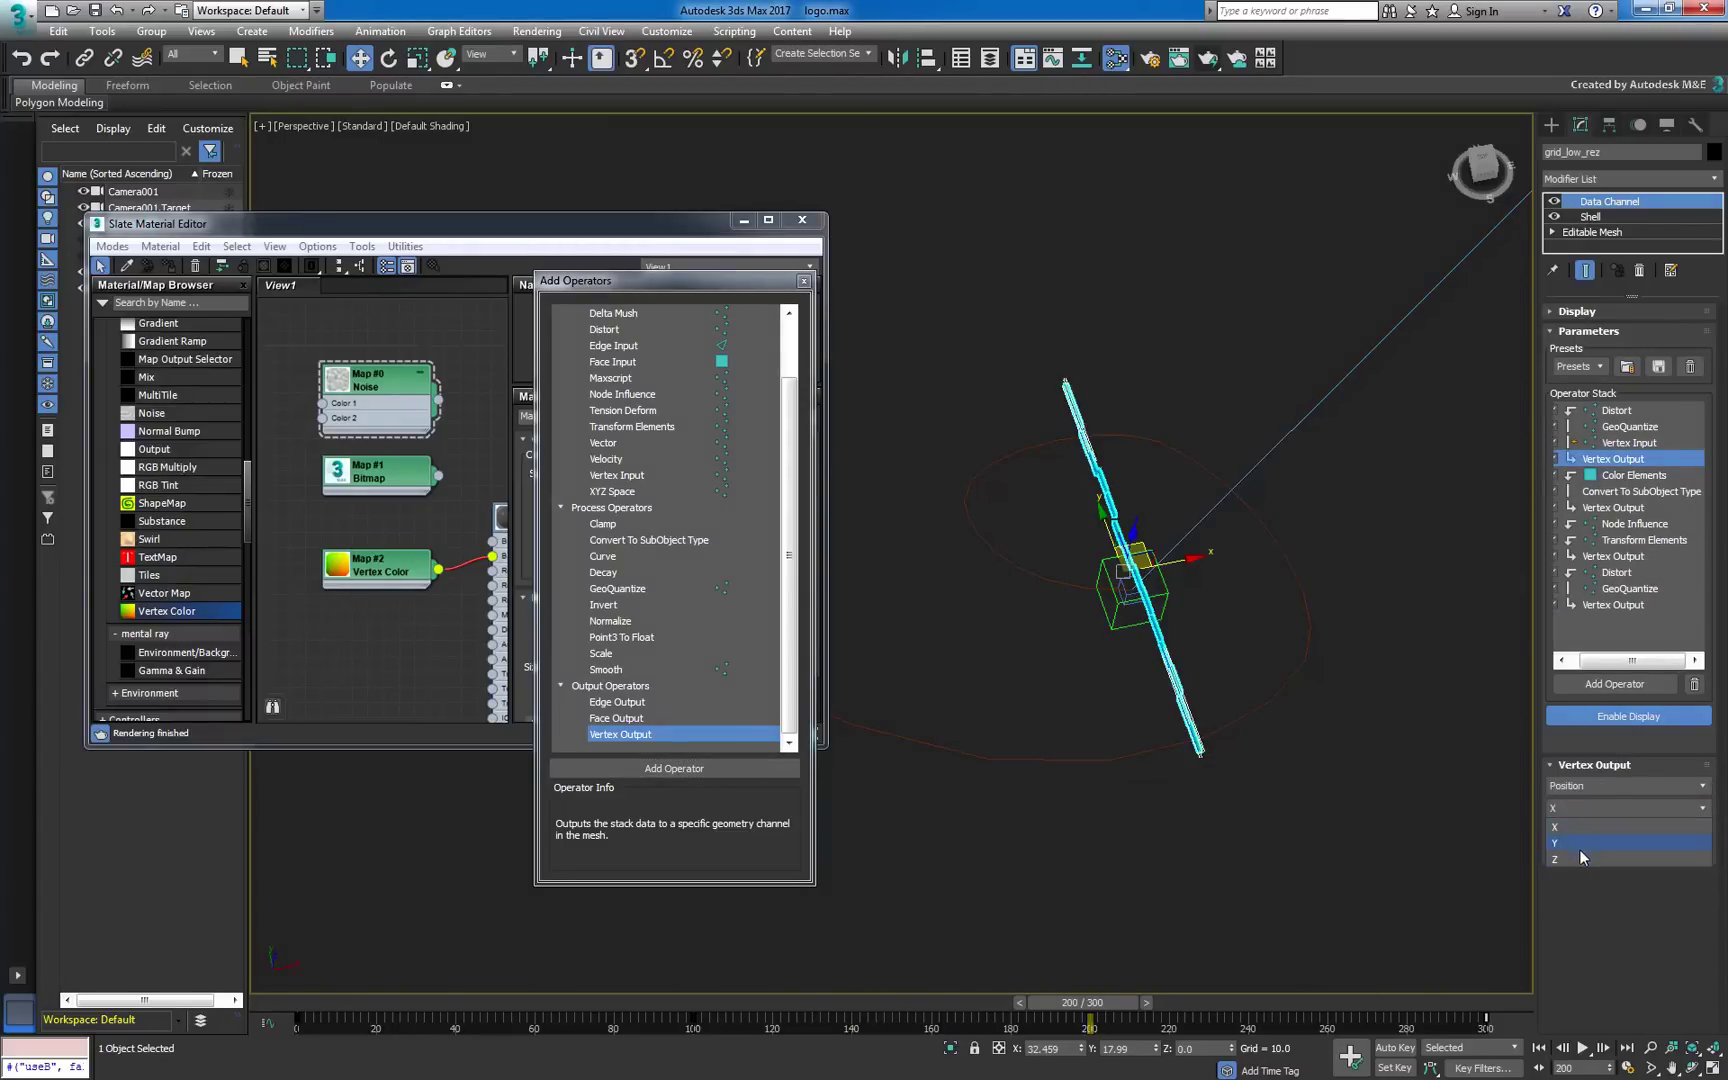
click(1577, 850)
click(1577, 860)
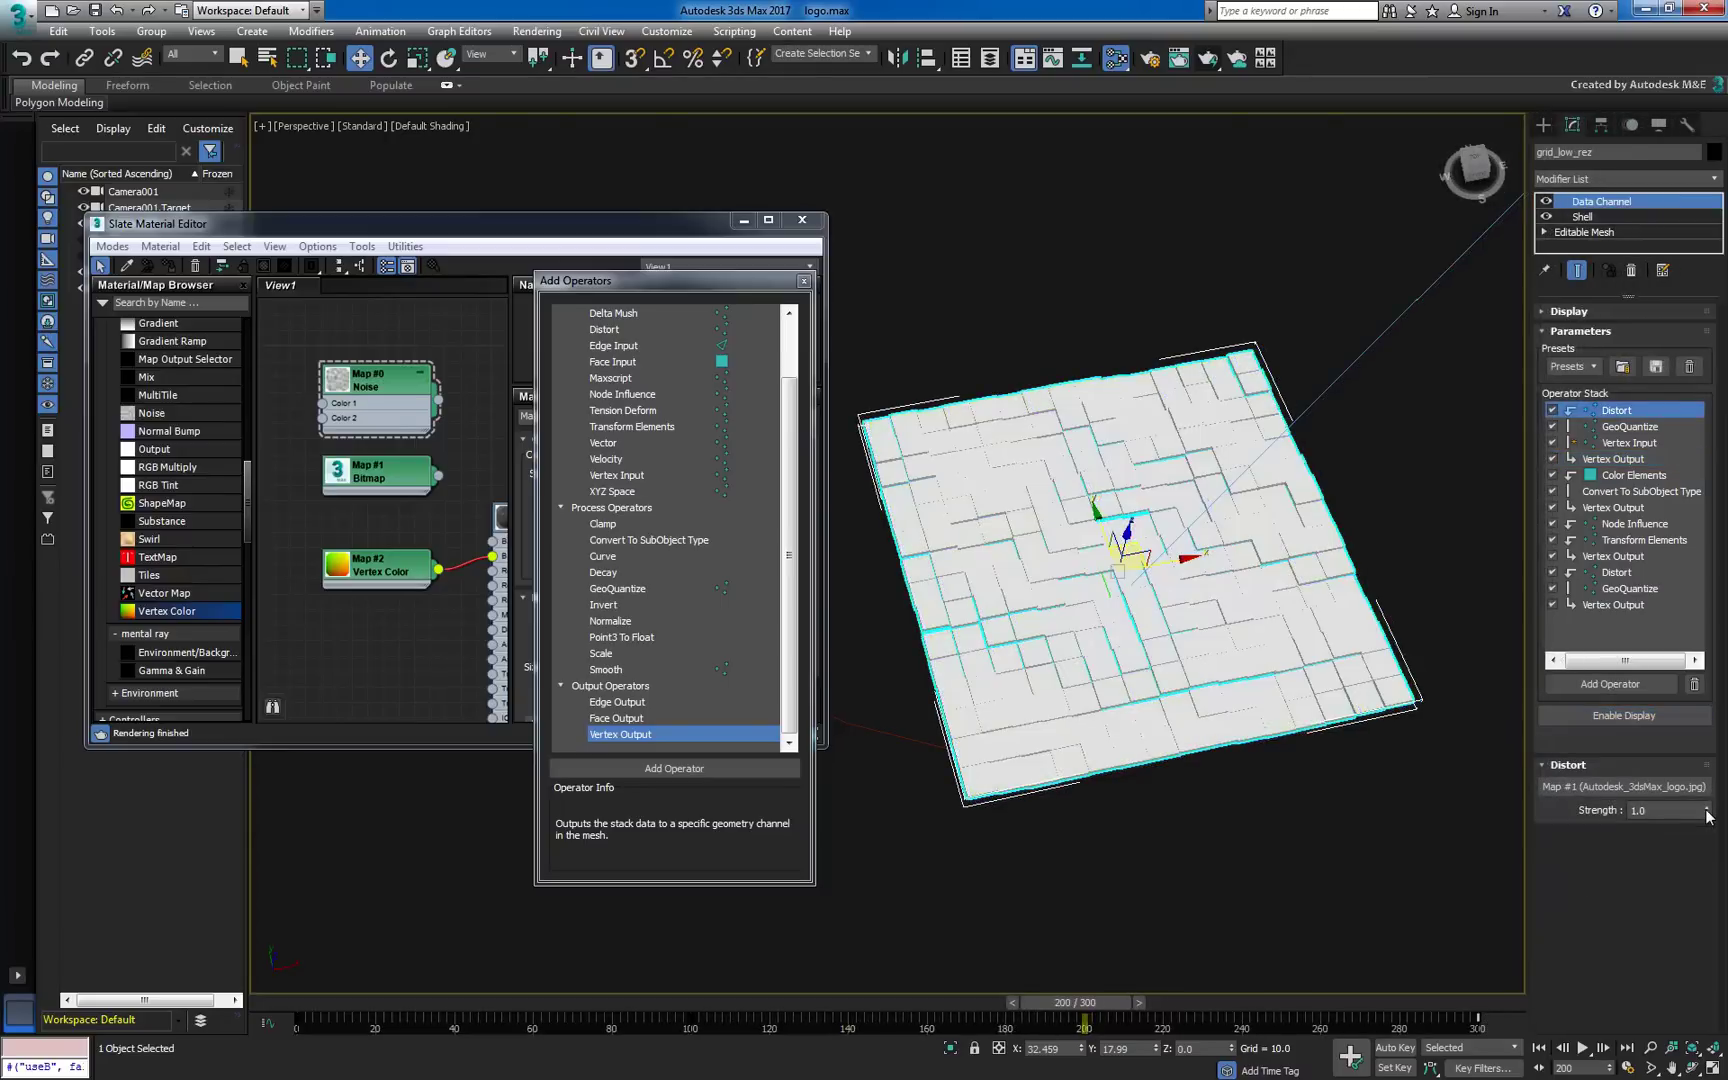
Set the strength of the uppermost Distort operator to 30.
drag(1707, 815, 1669, 497)
text(30)
key(Return)
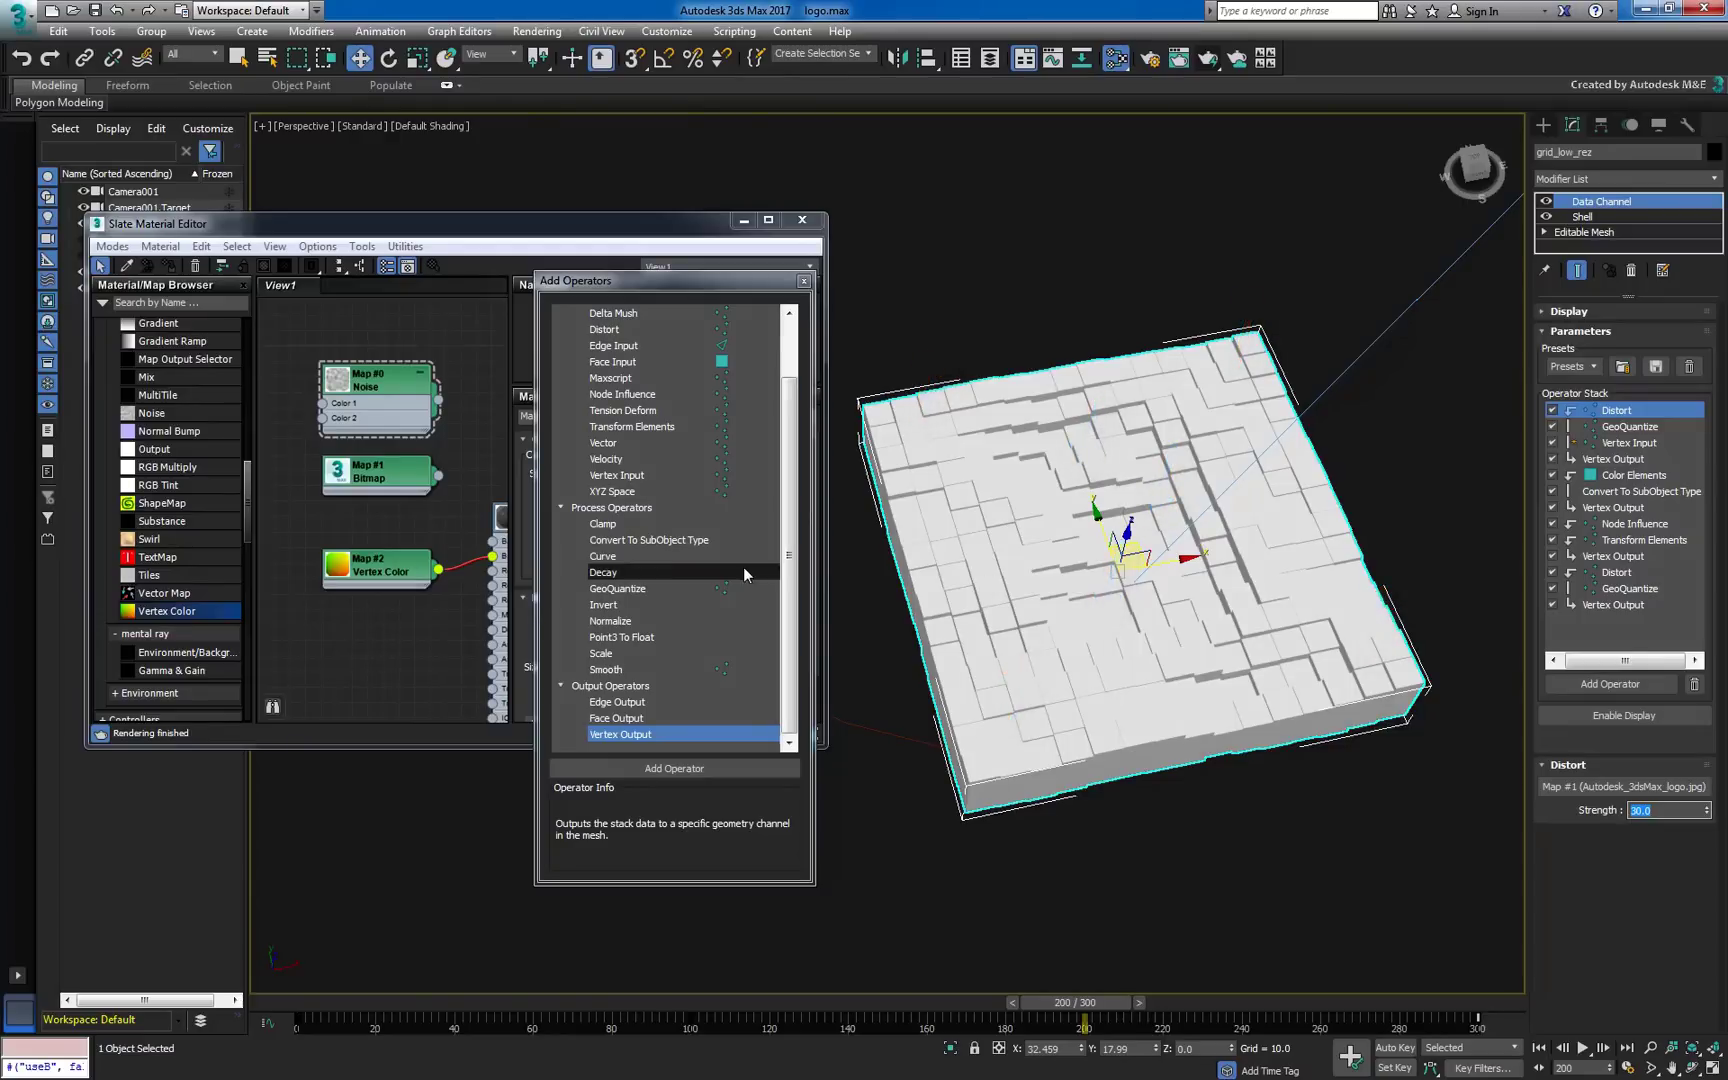
Add a Curve operator directly below the upper GeoQuantize and enable its Normalize option.
click(686, 558)
click(674, 768)
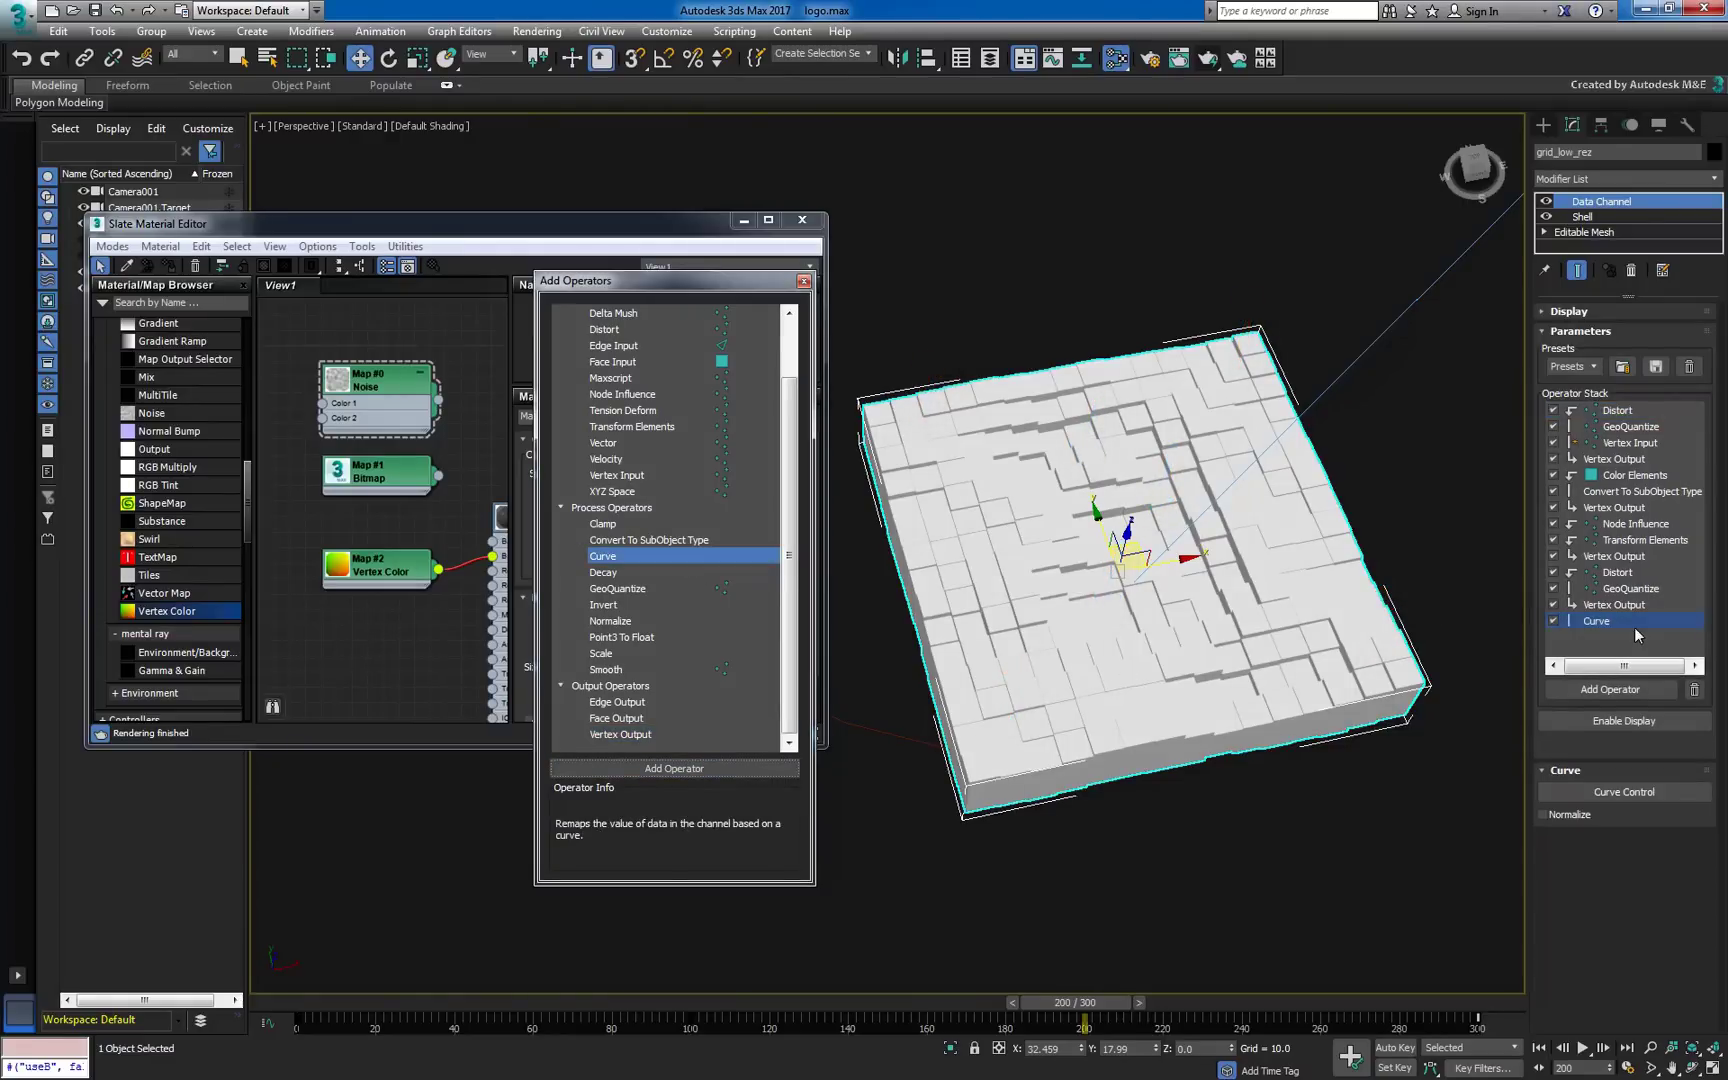
drag(1596, 621, 1625, 444)
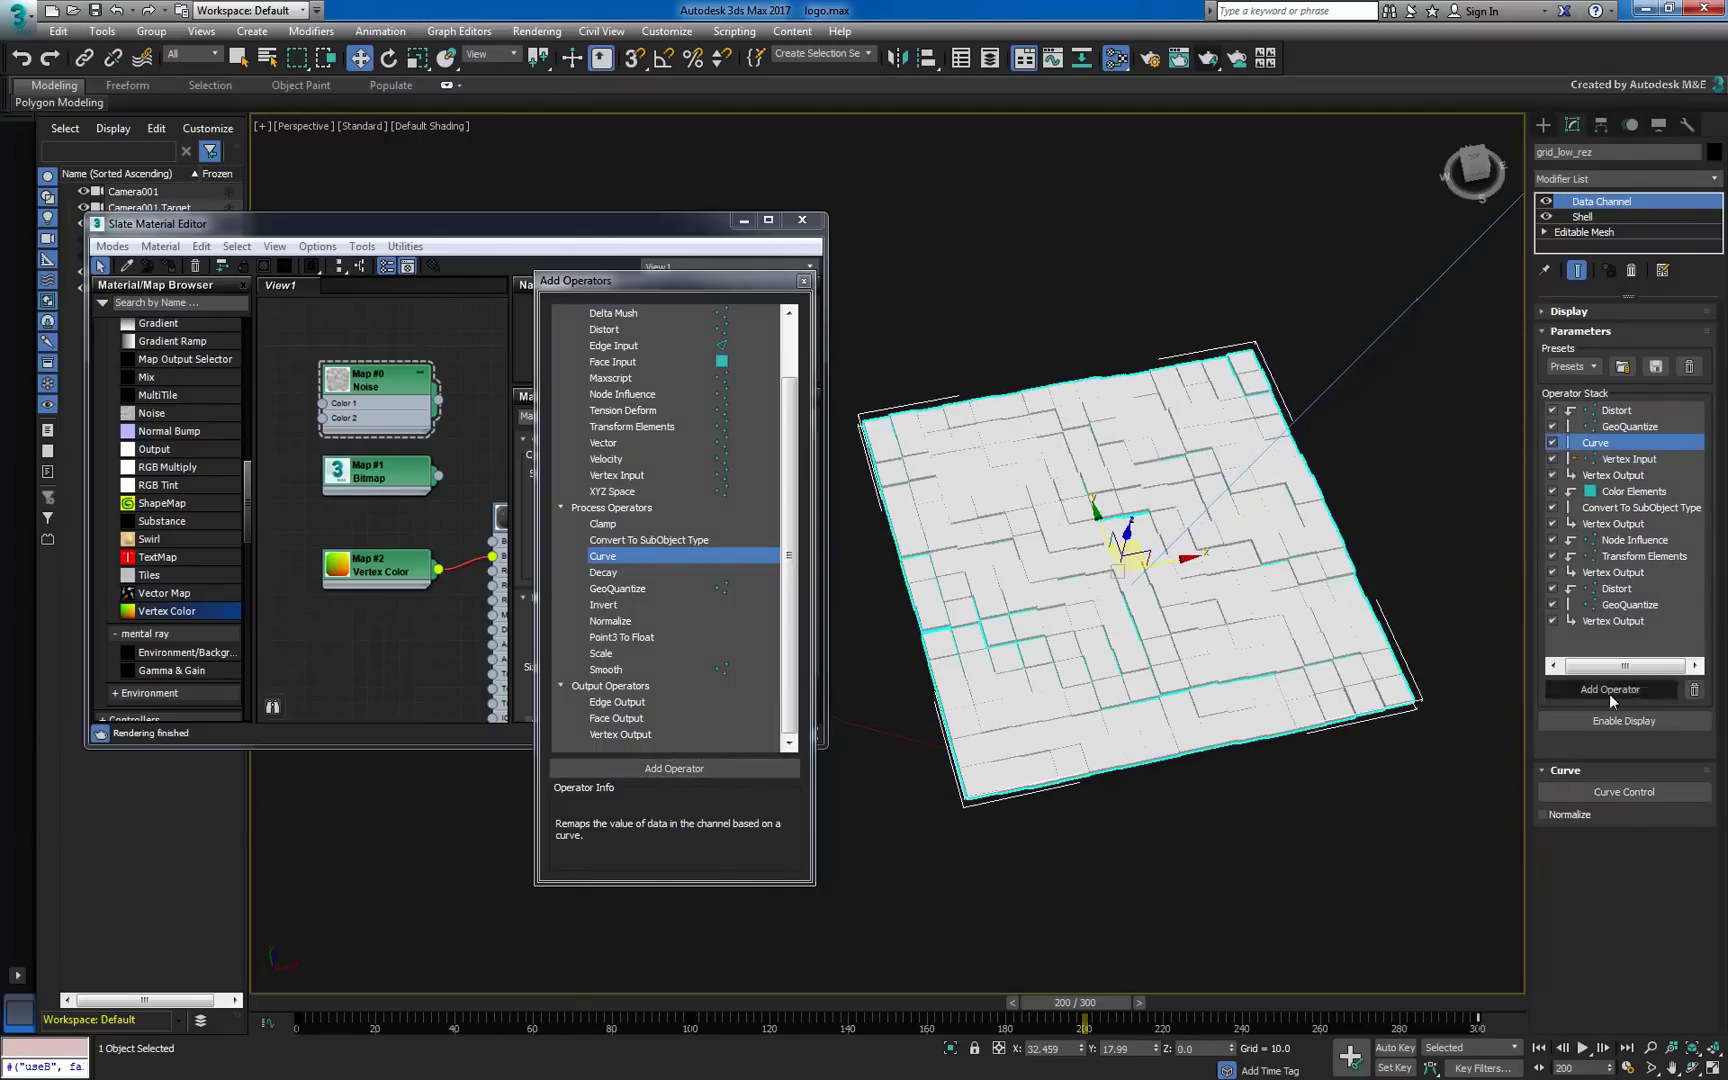
click(1576, 815)
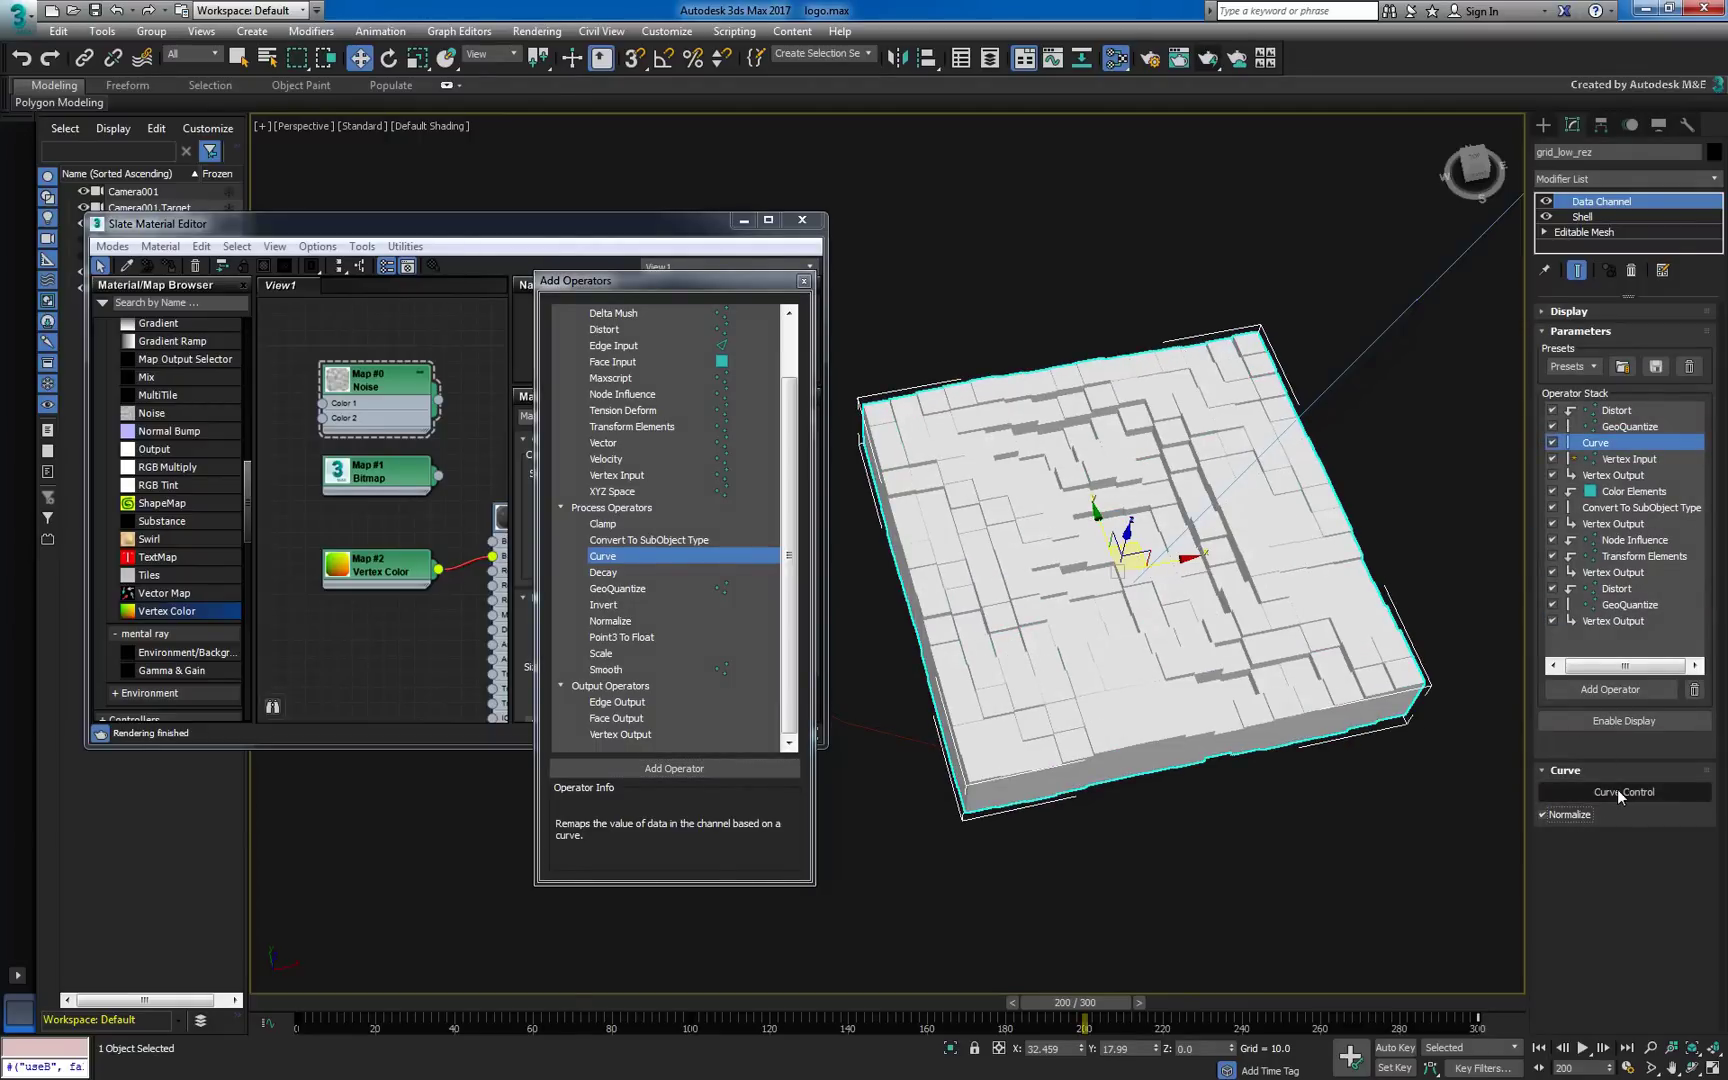
Invert the Curve operator's graph by moving its start point to 1 and its end point to 0.
click(1617, 790)
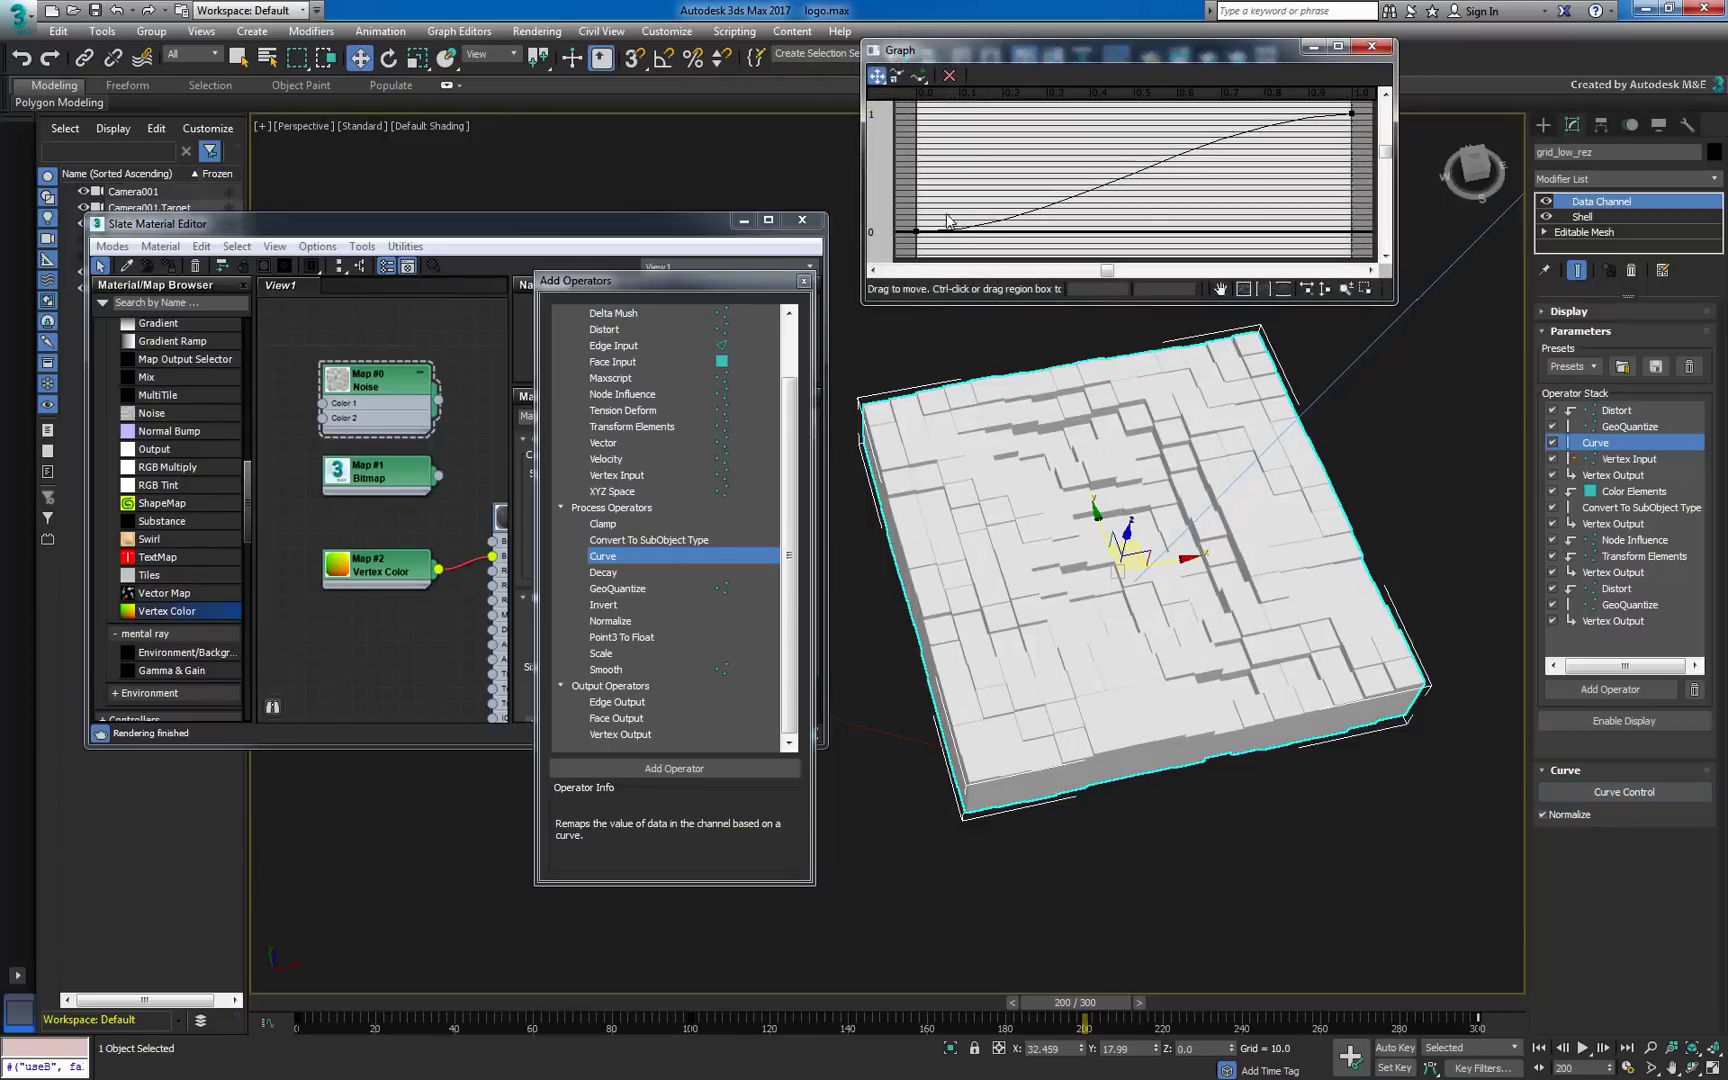
click(916, 231)
drag(916, 231, 916, 113)
drag(1349, 113, 1351, 231)
click(1303, 252)
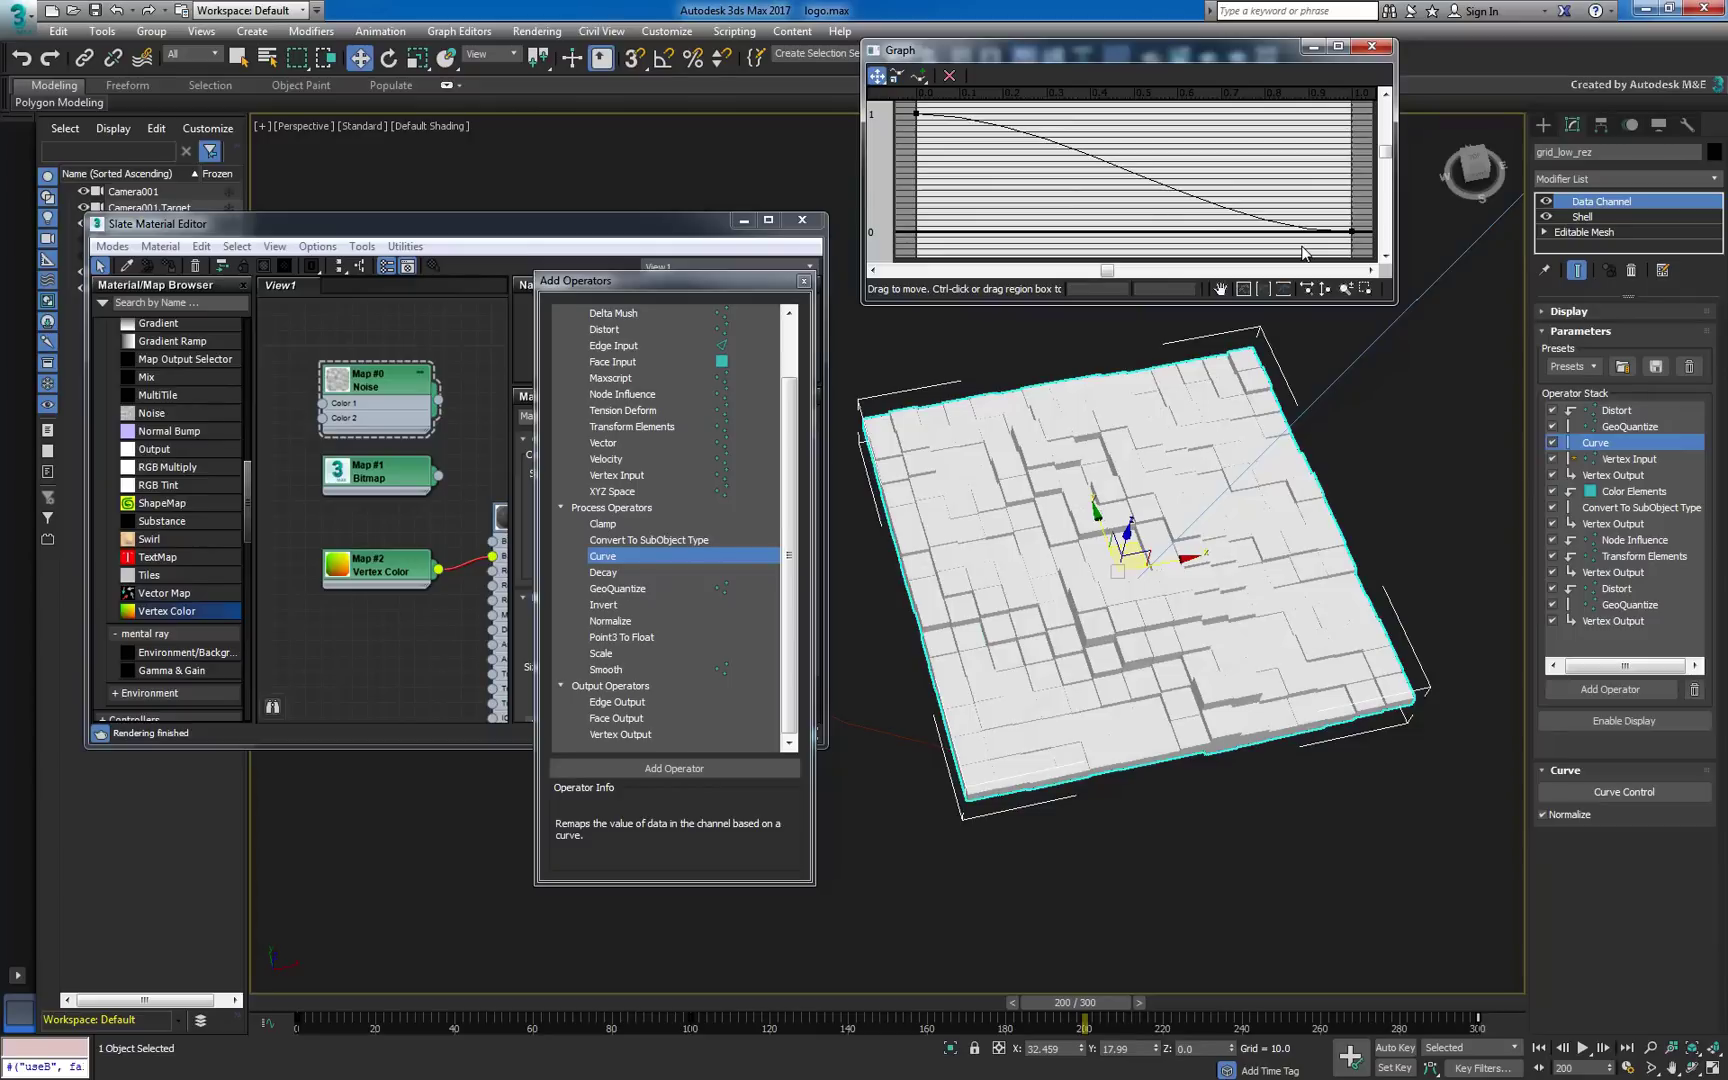
click(1373, 48)
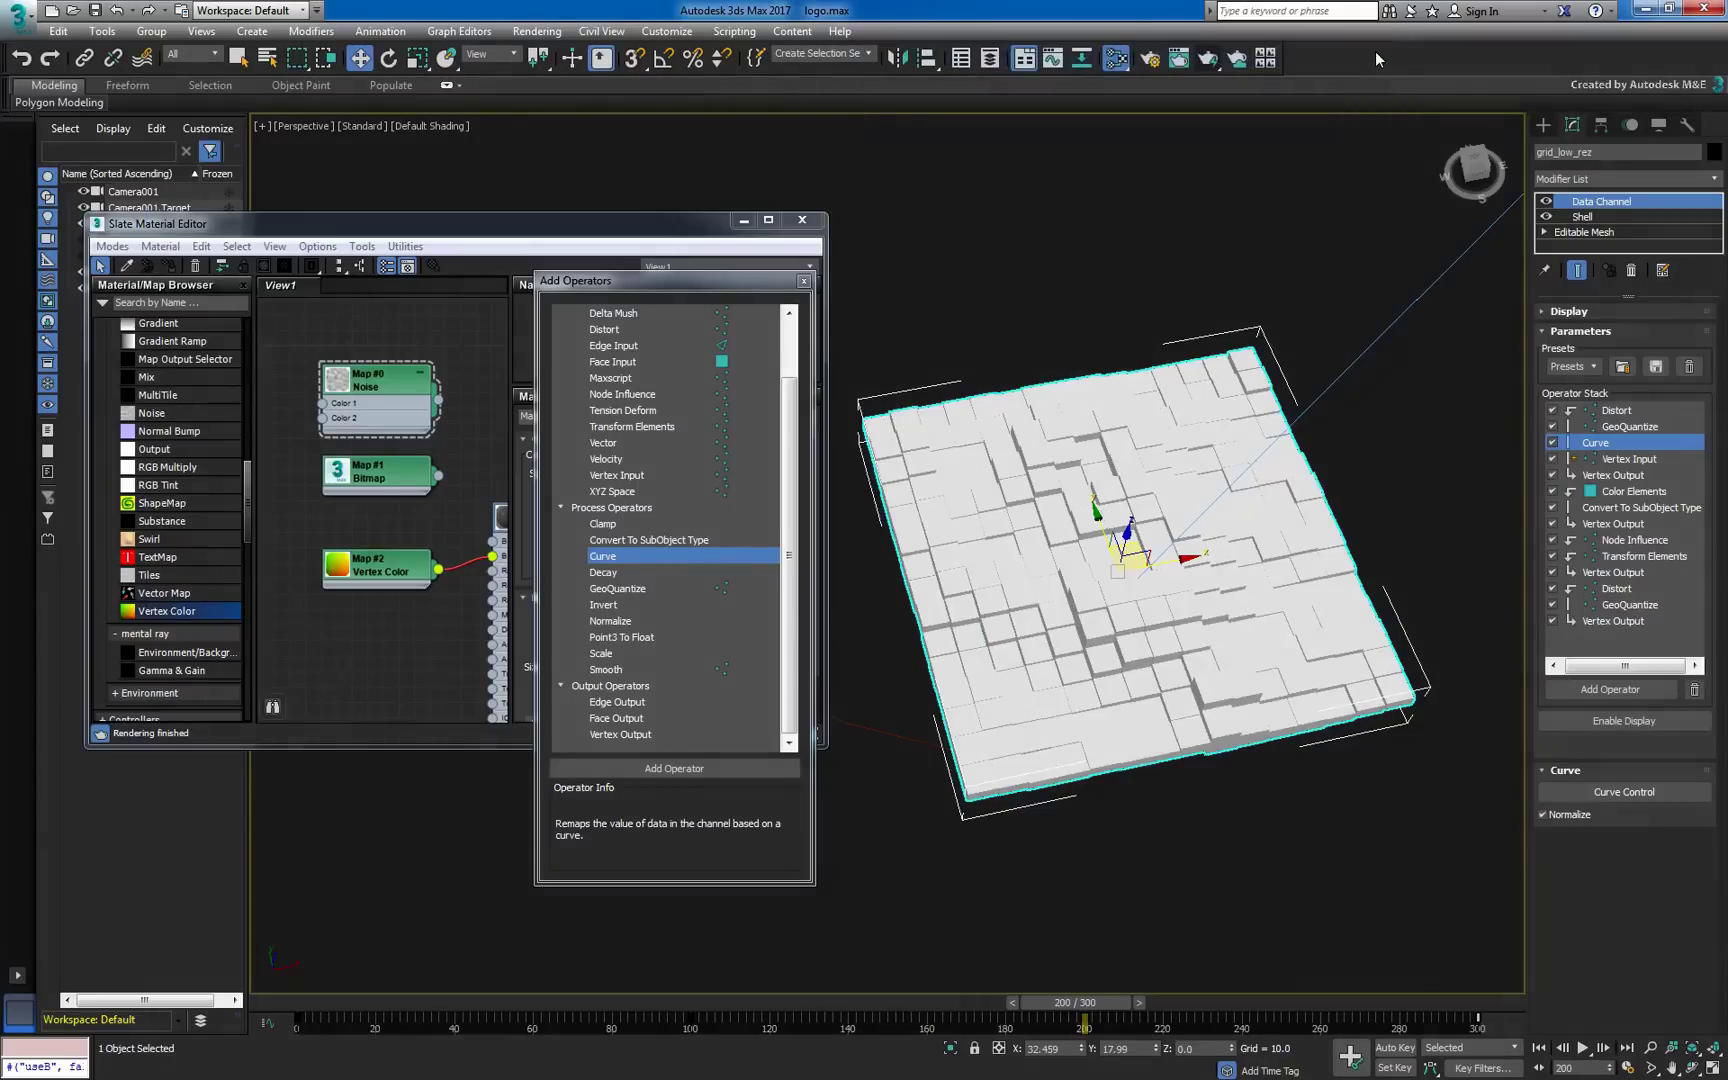
Add a Node Influence operator directly below the upper Vertex Input and enable the data display.
click(716, 395)
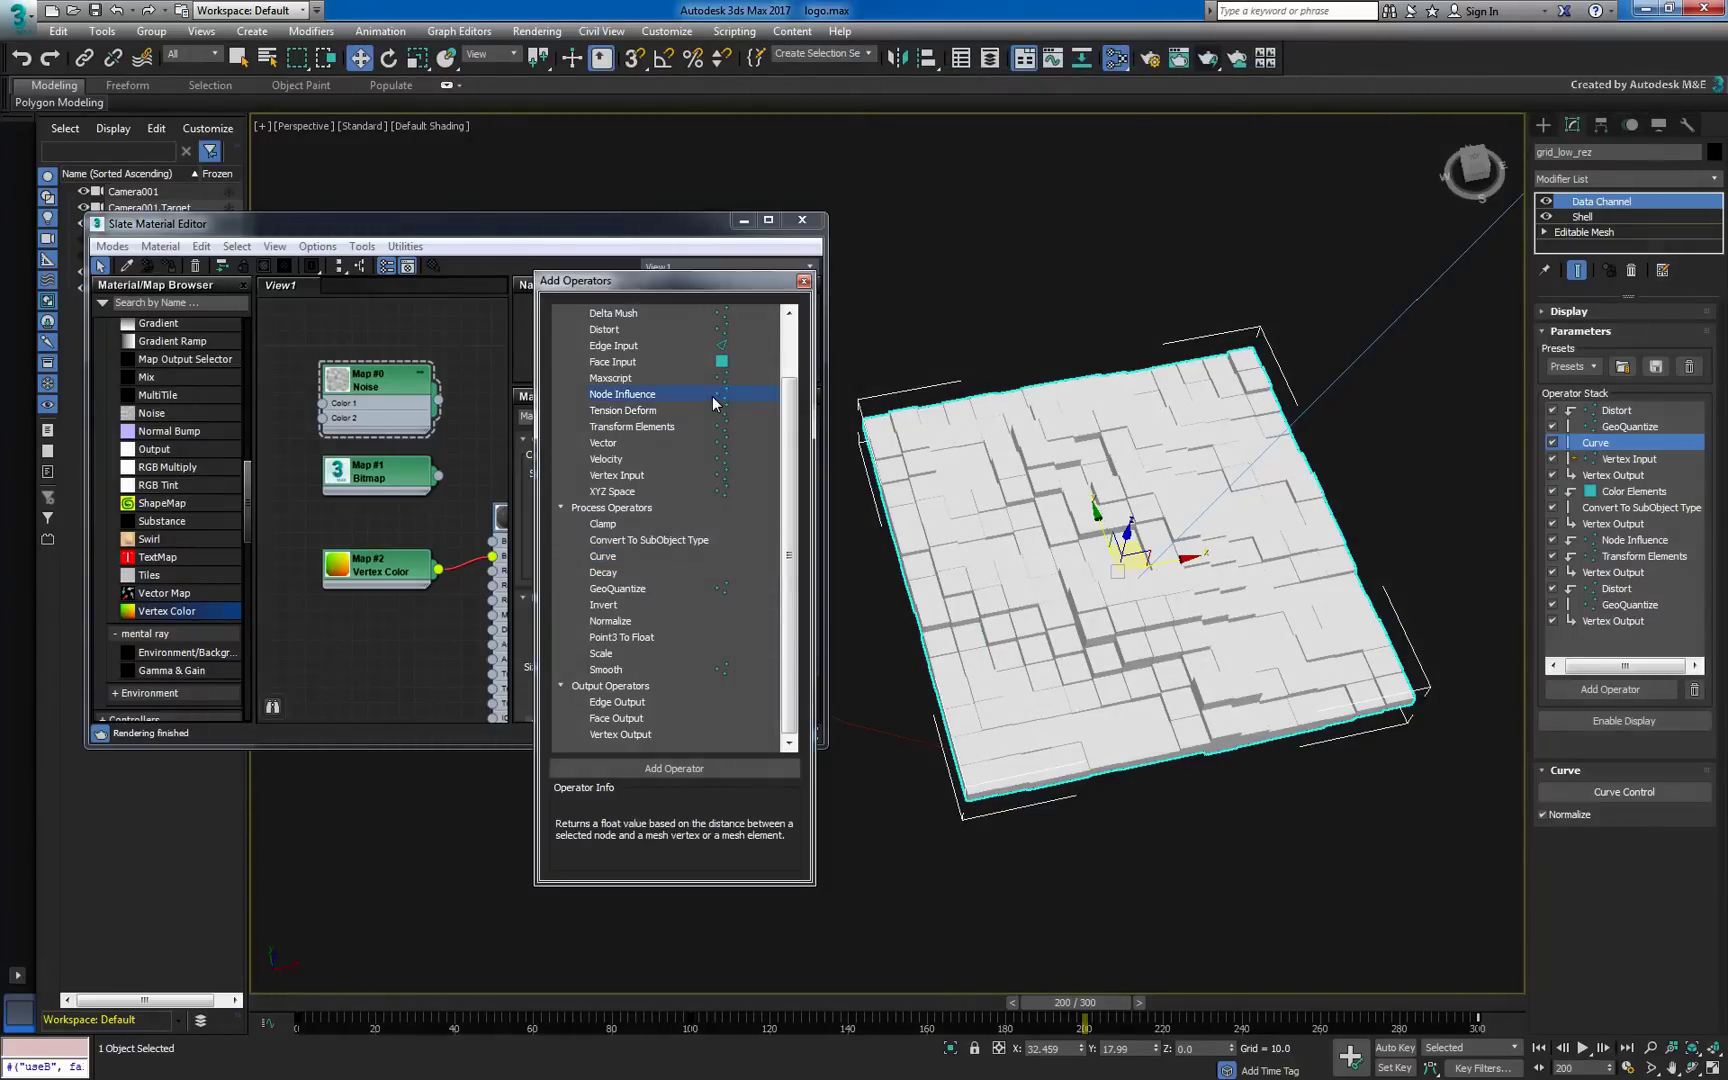
click(701, 770)
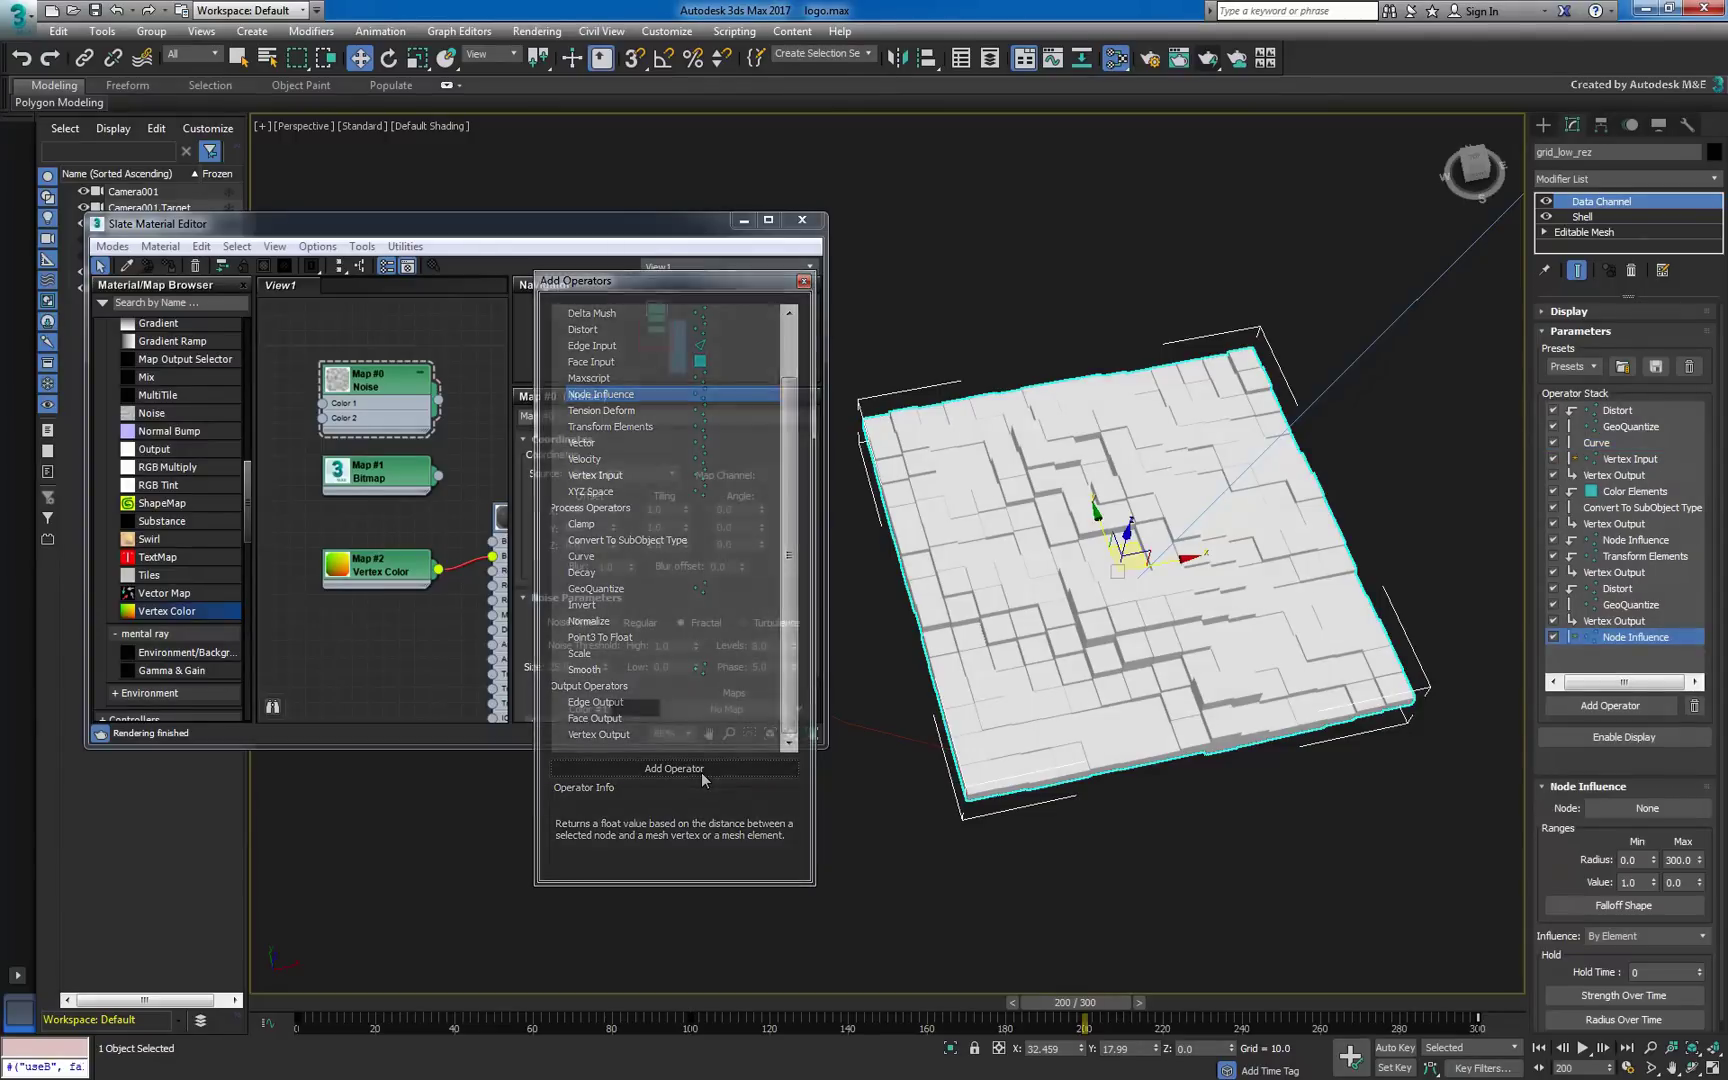
drag(1627, 645, 1616, 478)
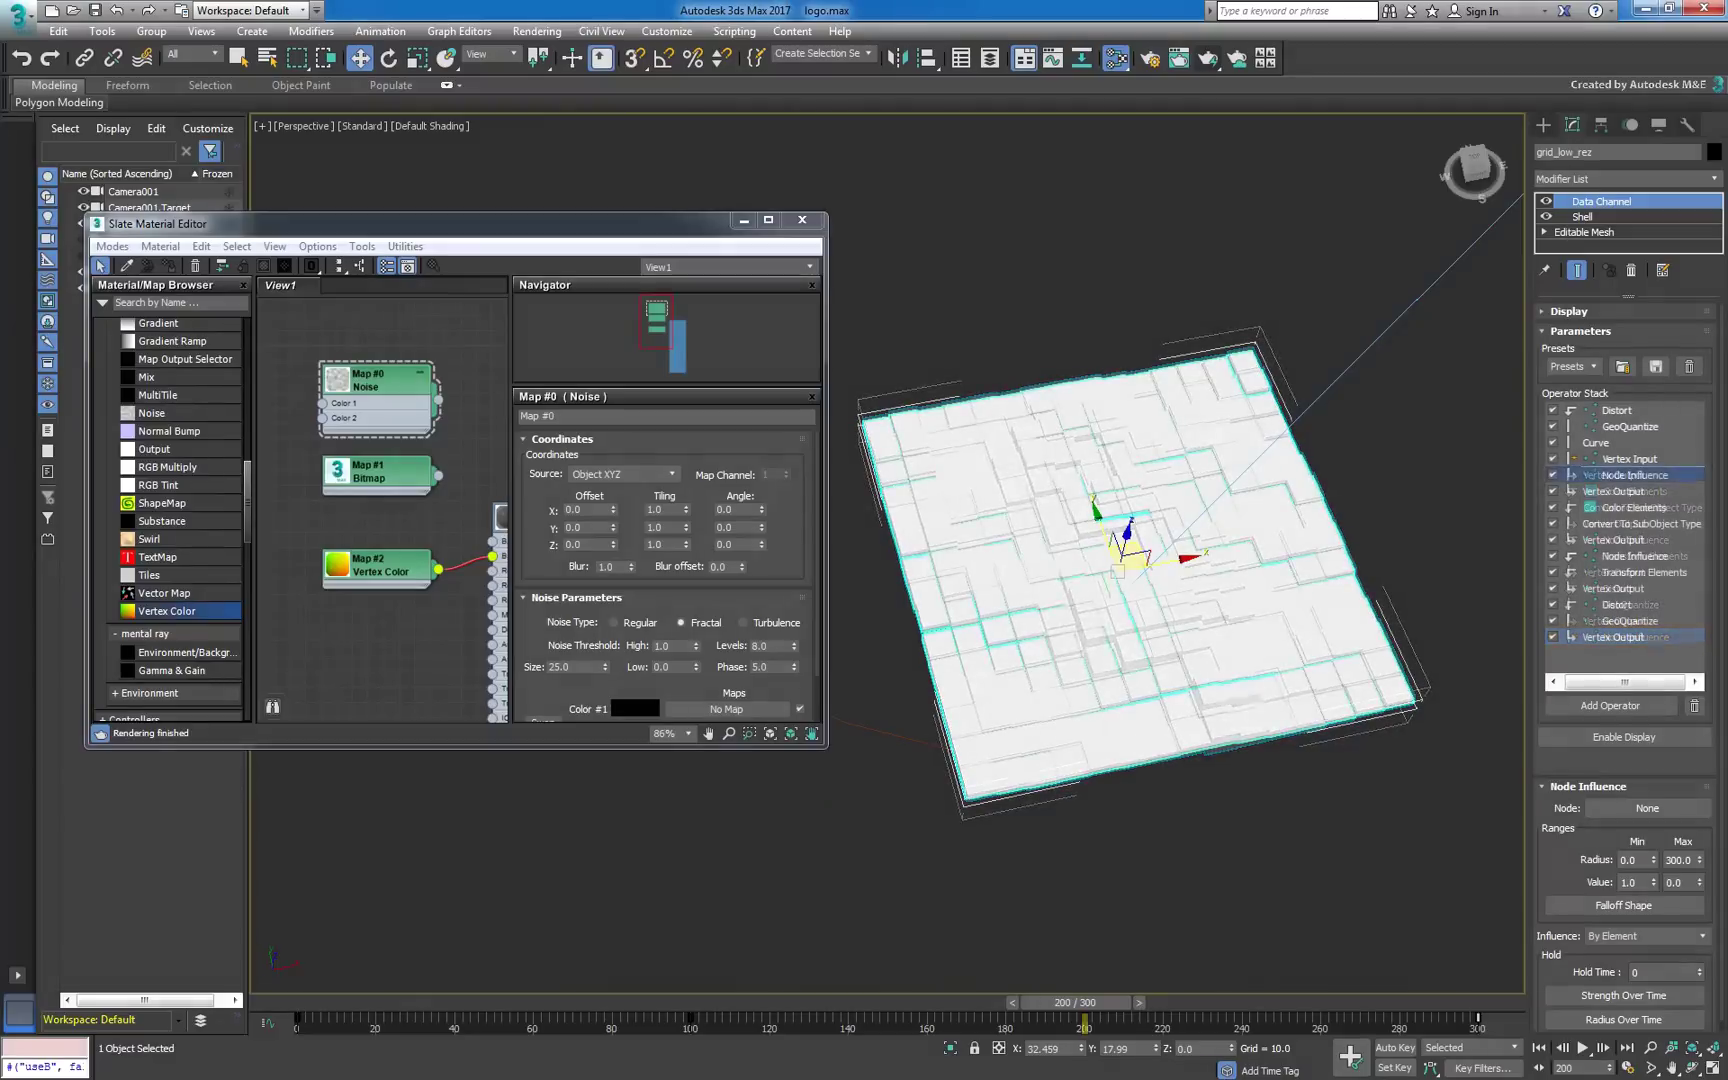
click(1624, 739)
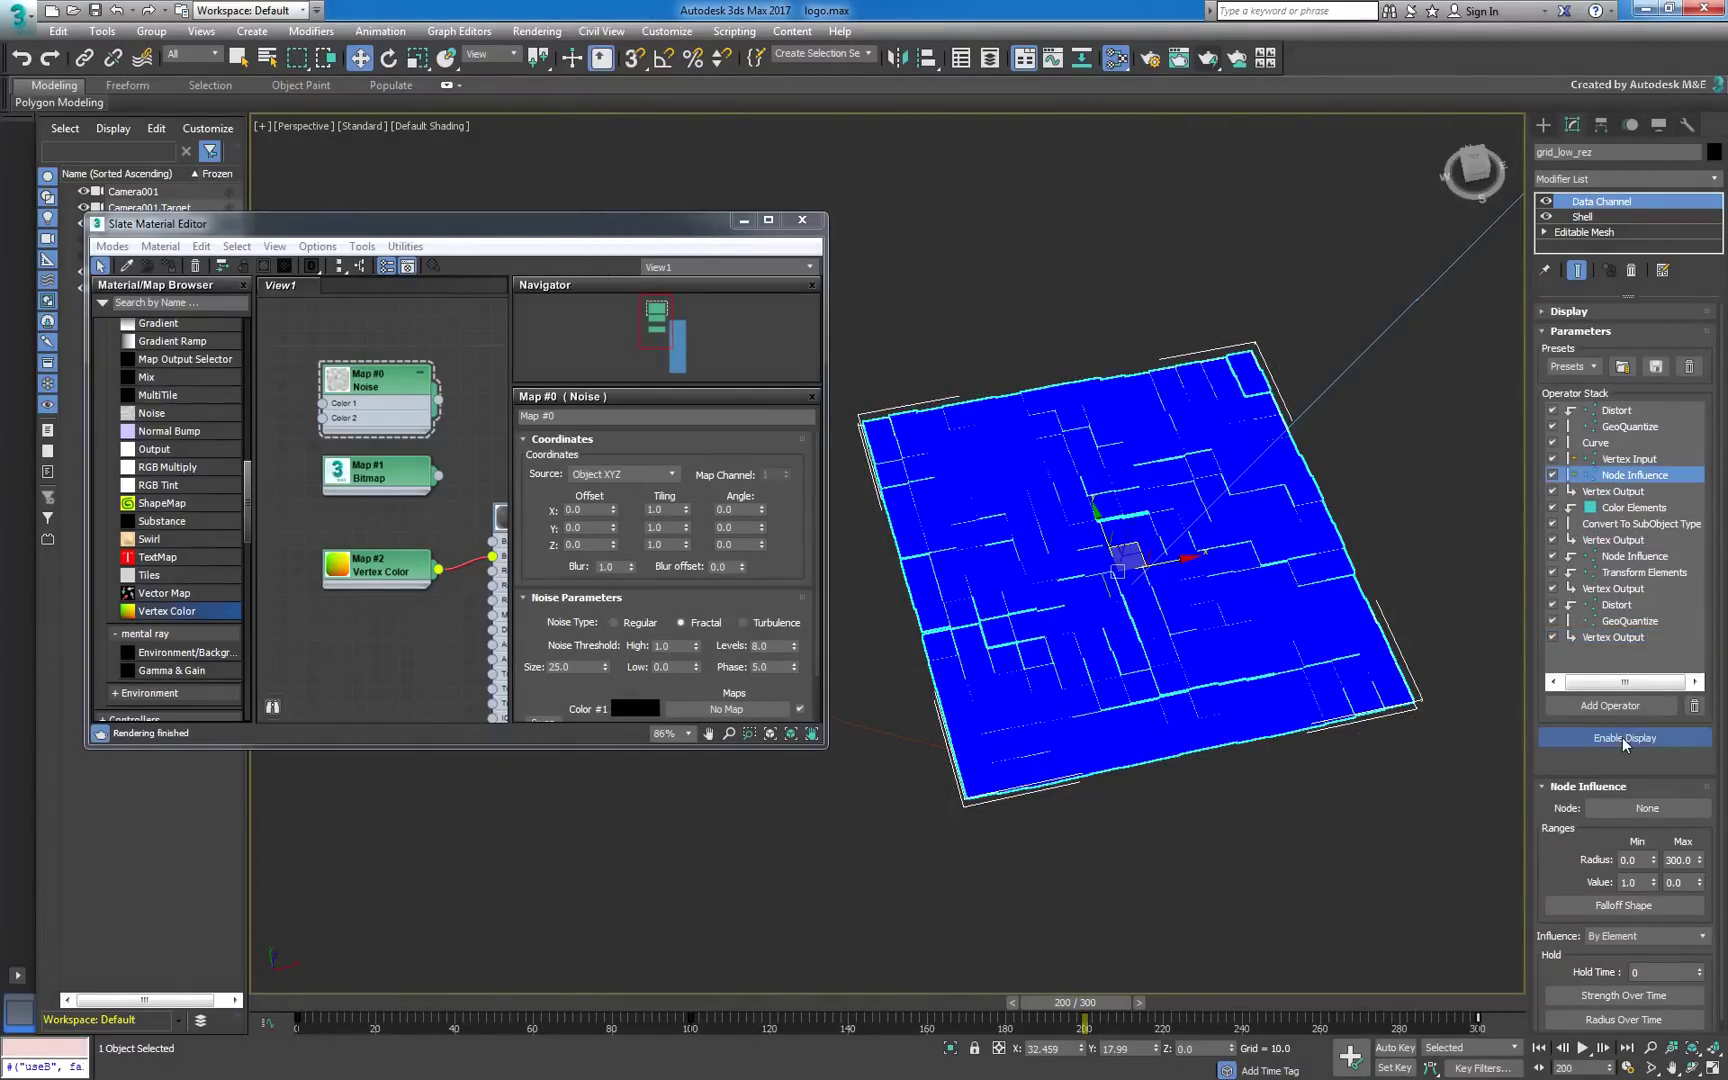
With the modifier stack pinned, unhide Dummy005, assign it as the new Node Influence's node, and set the maximum radius to 200.
click(808, 224)
click(1544, 270)
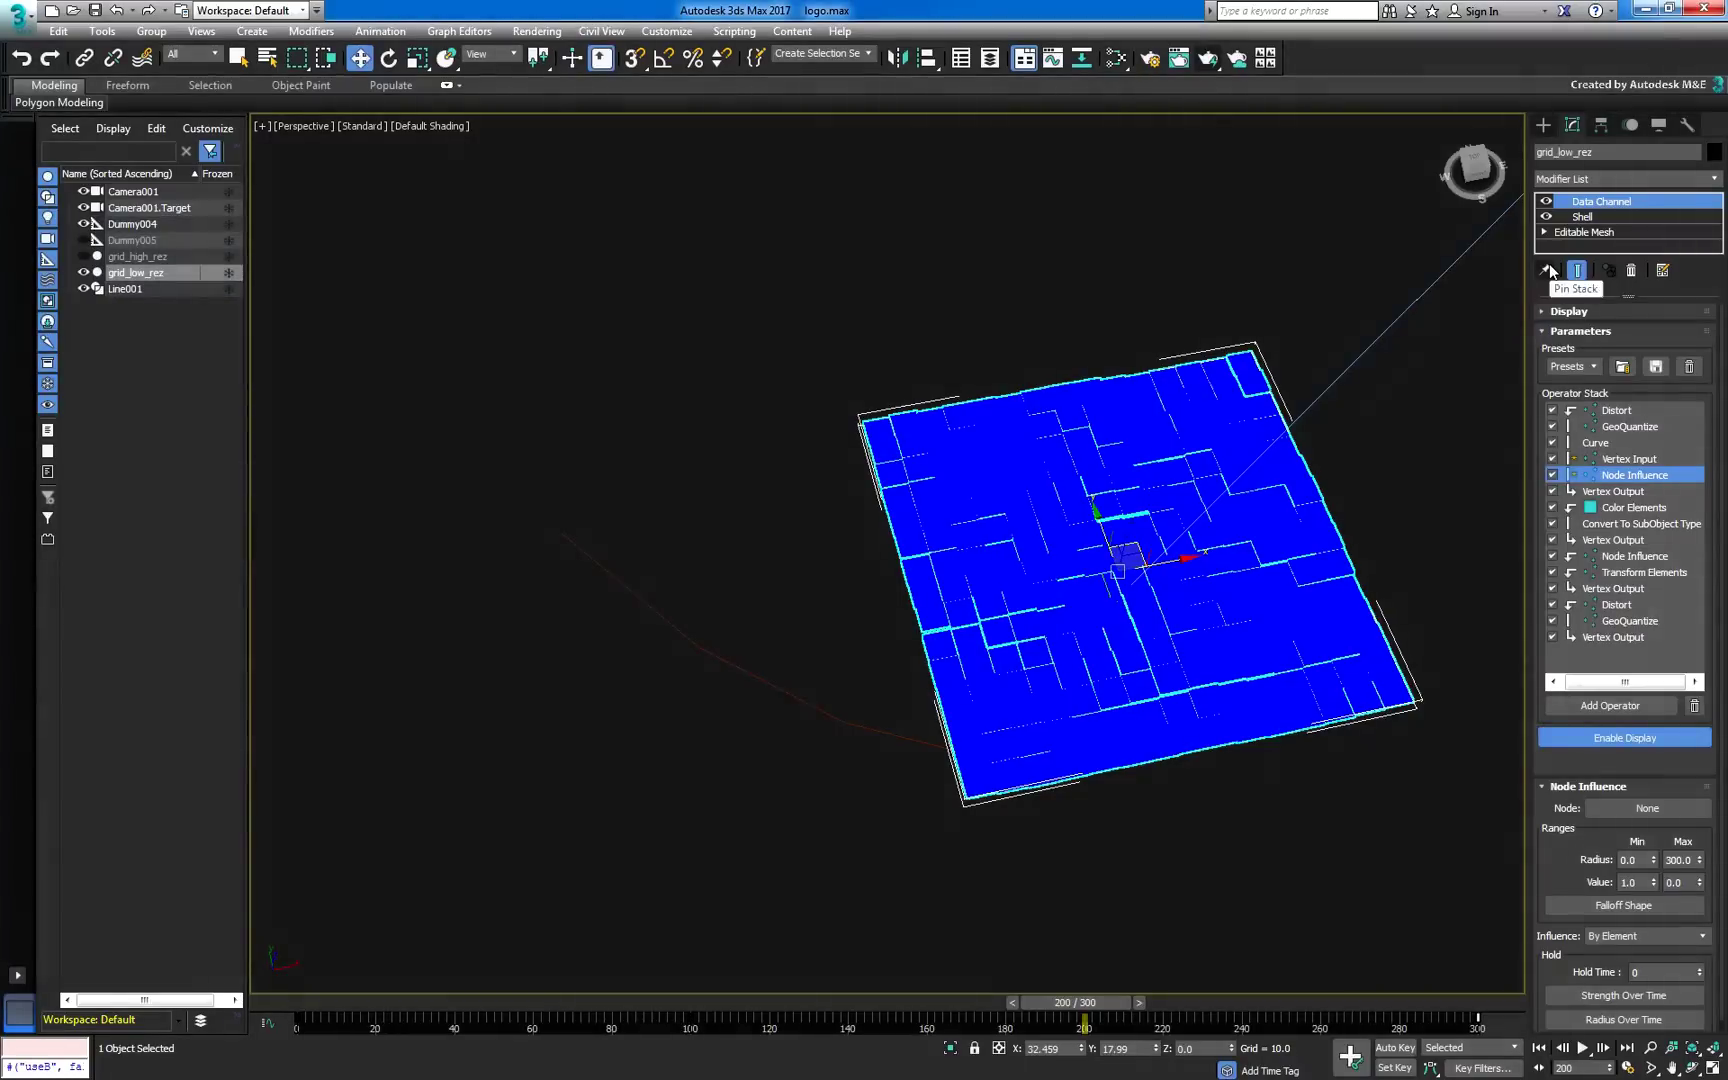
click(83, 272)
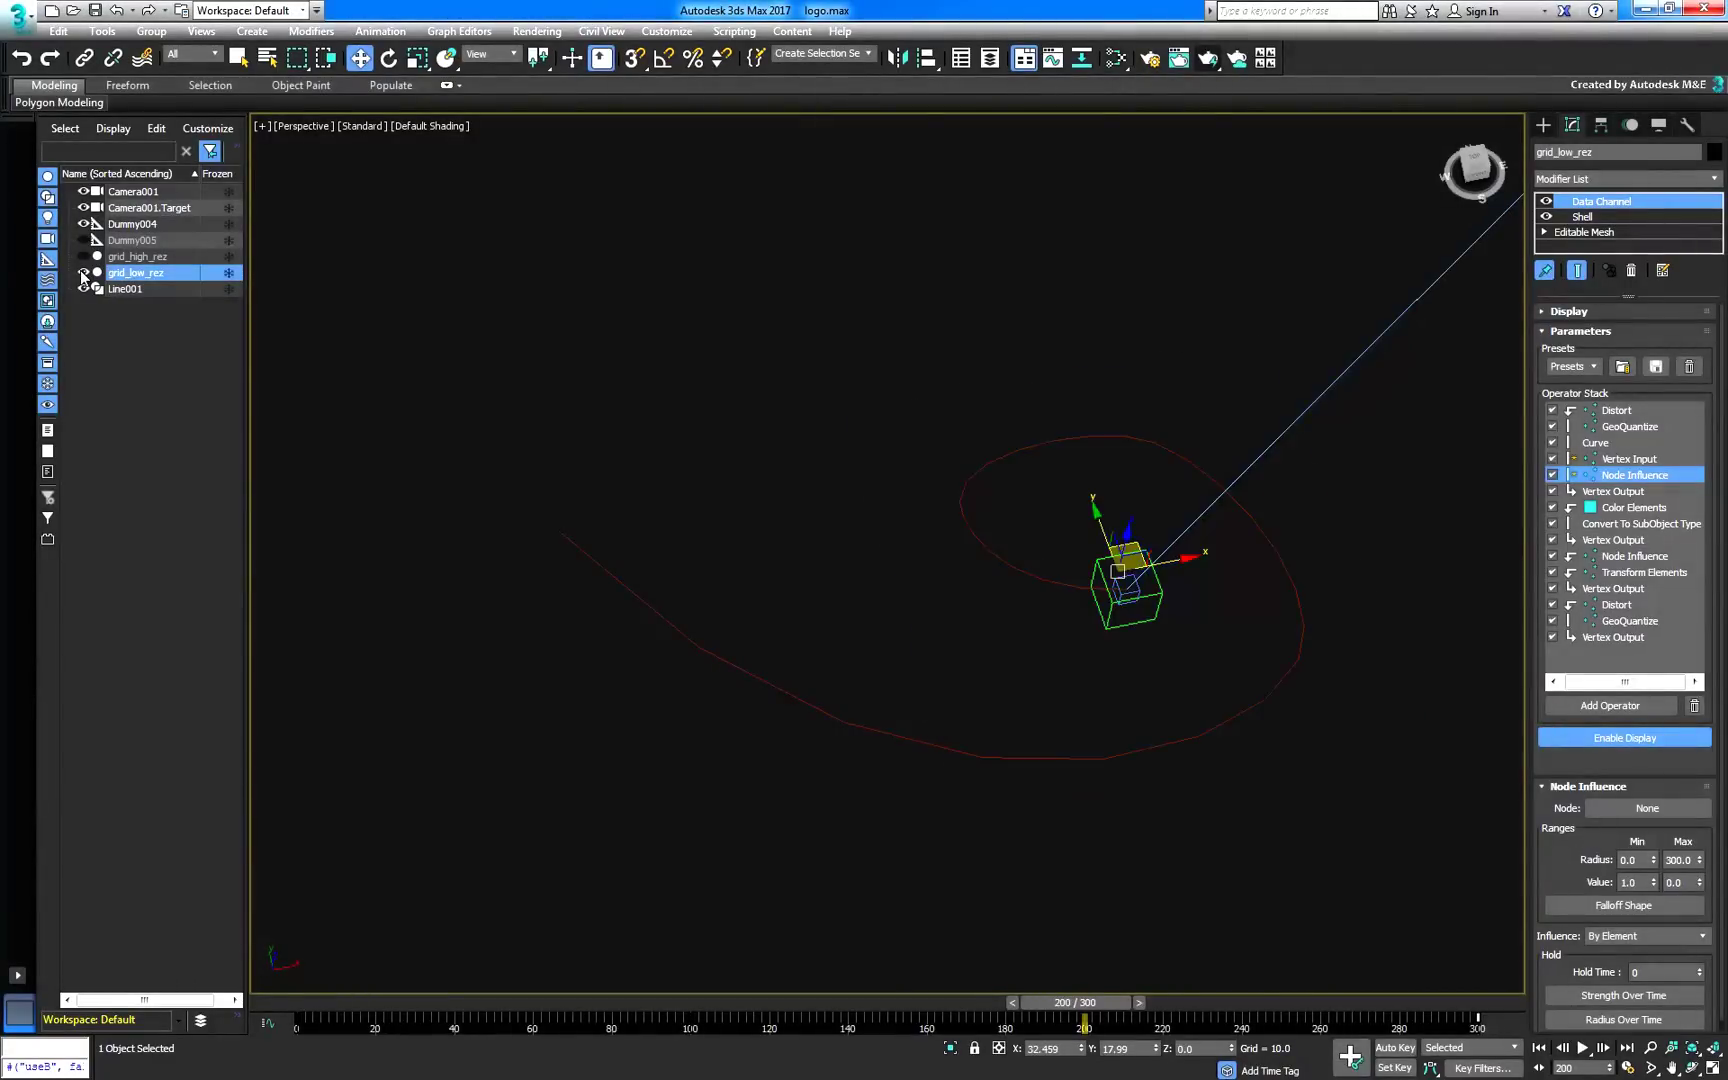
click(83, 240)
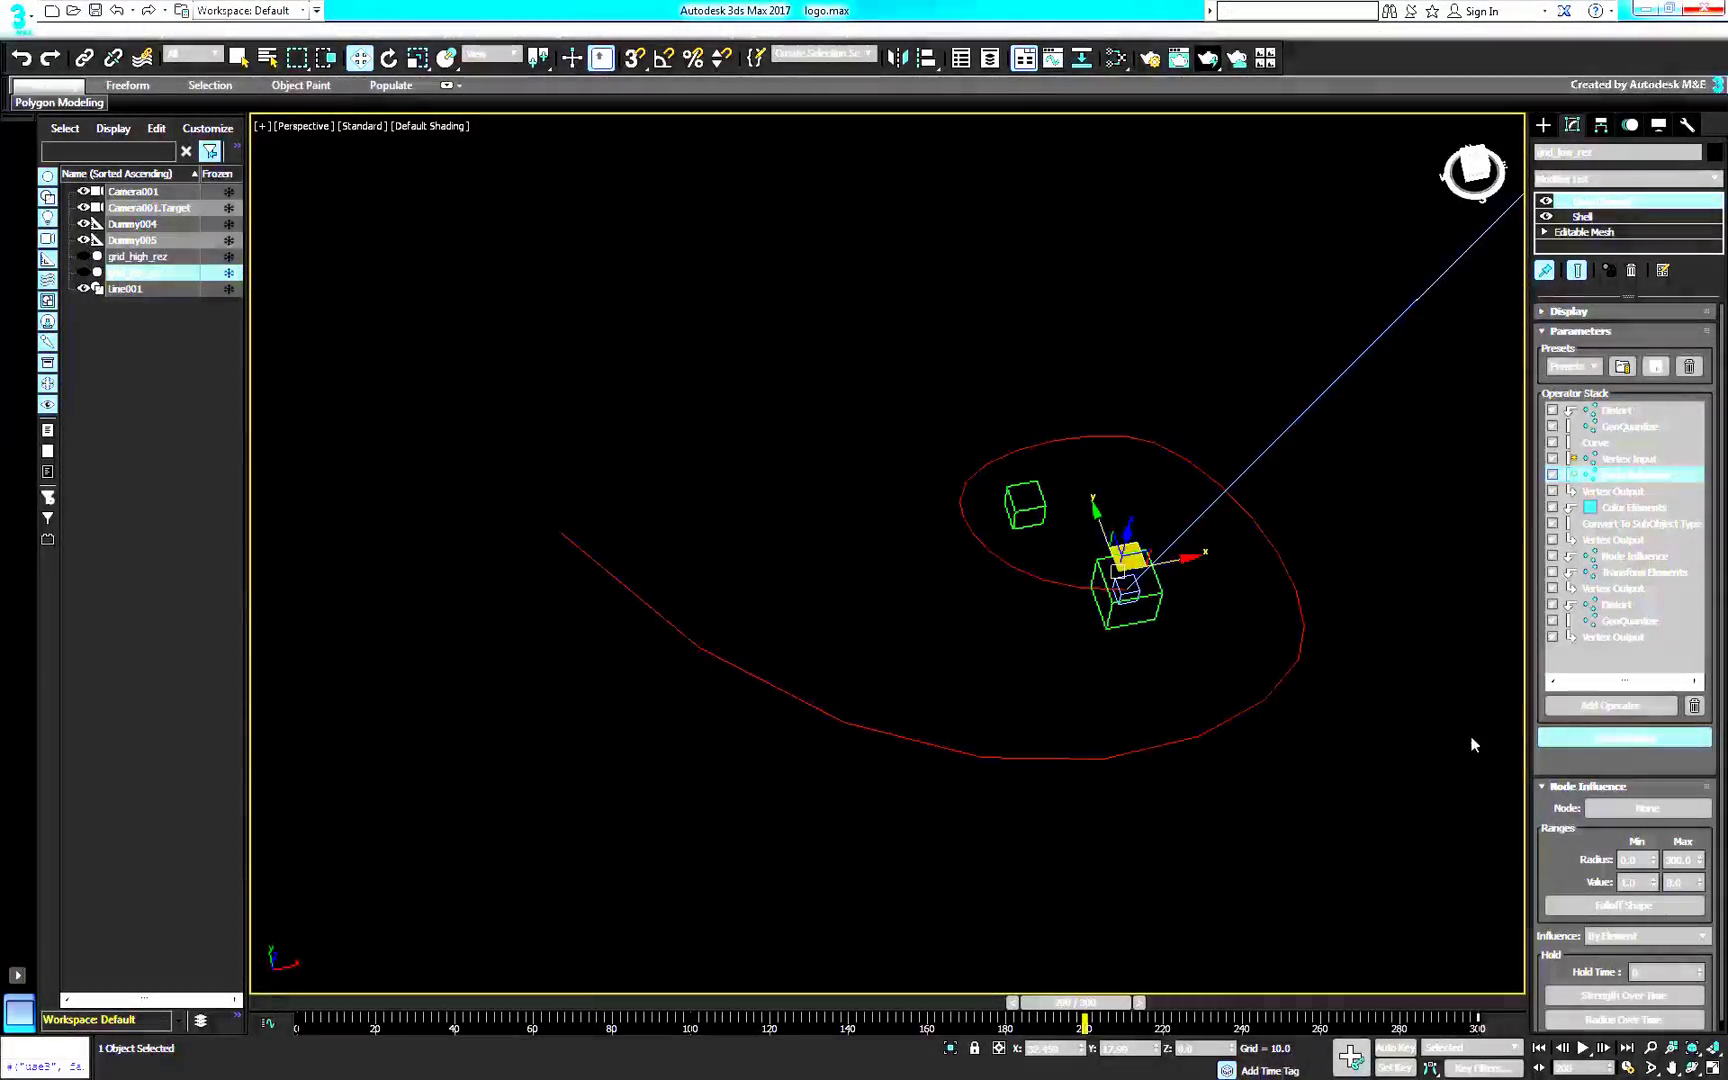
click(1632, 810)
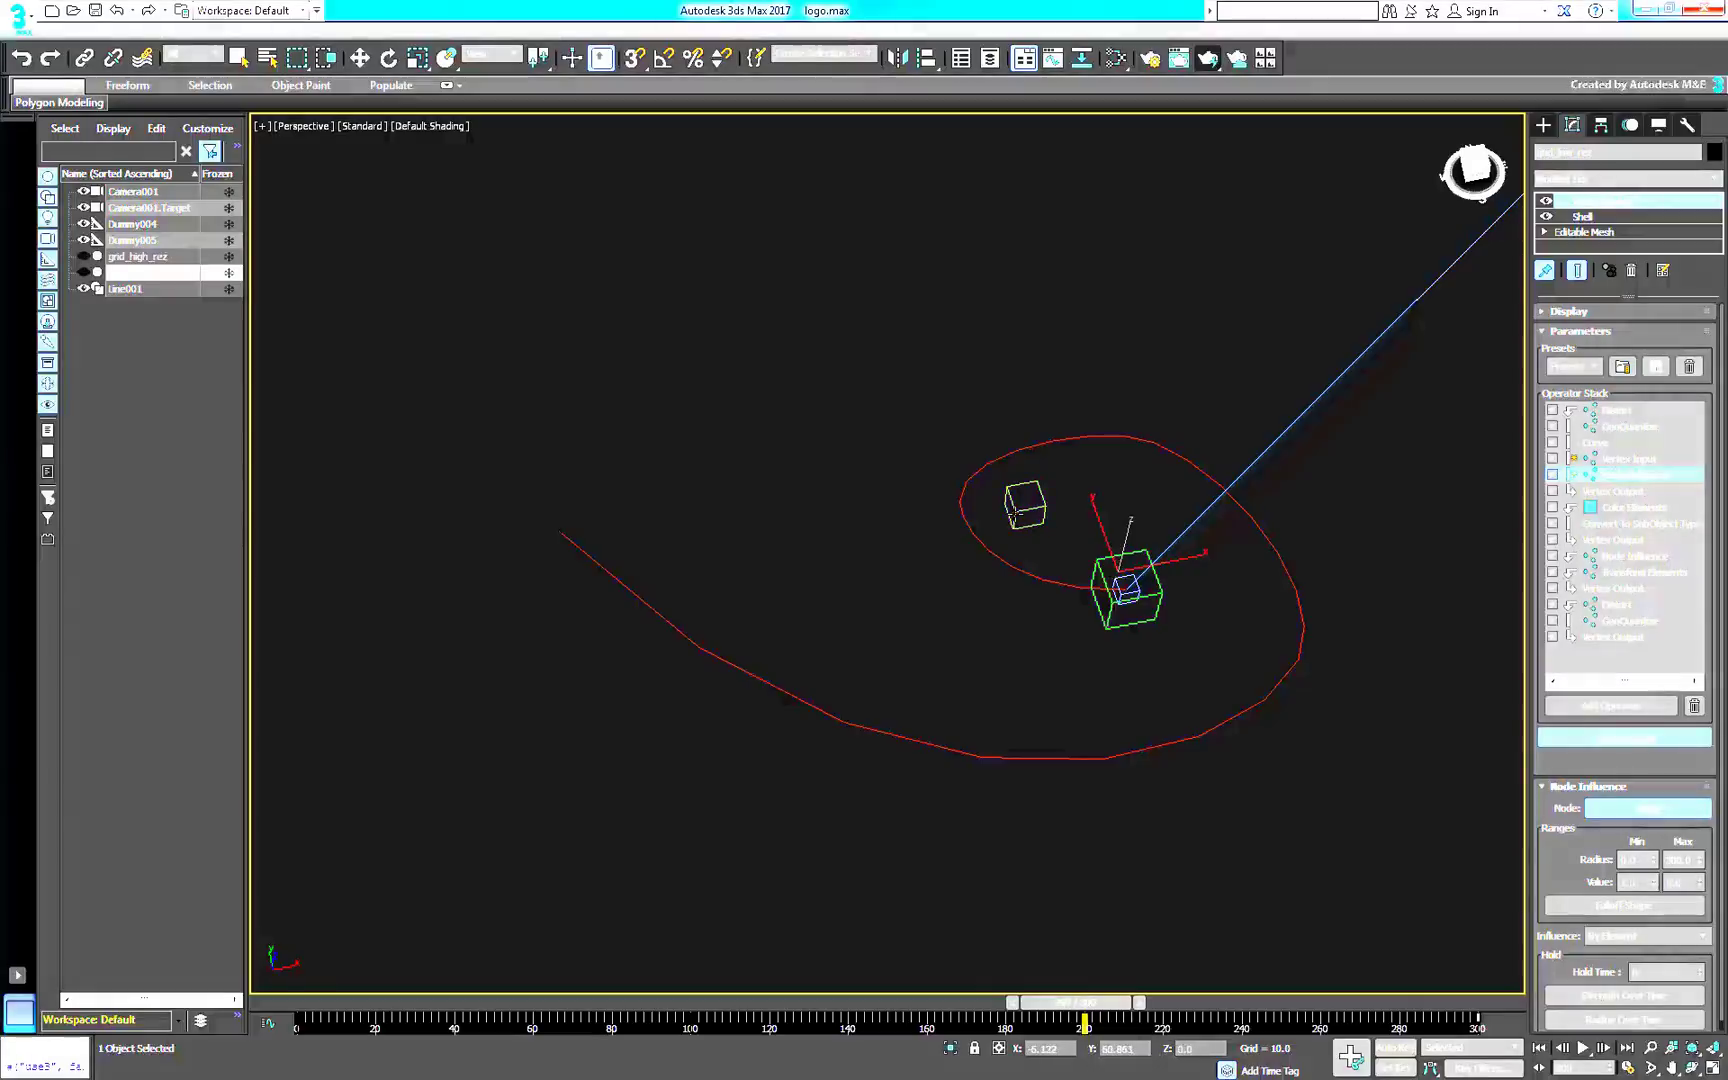
click(1127, 598)
click(83, 272)
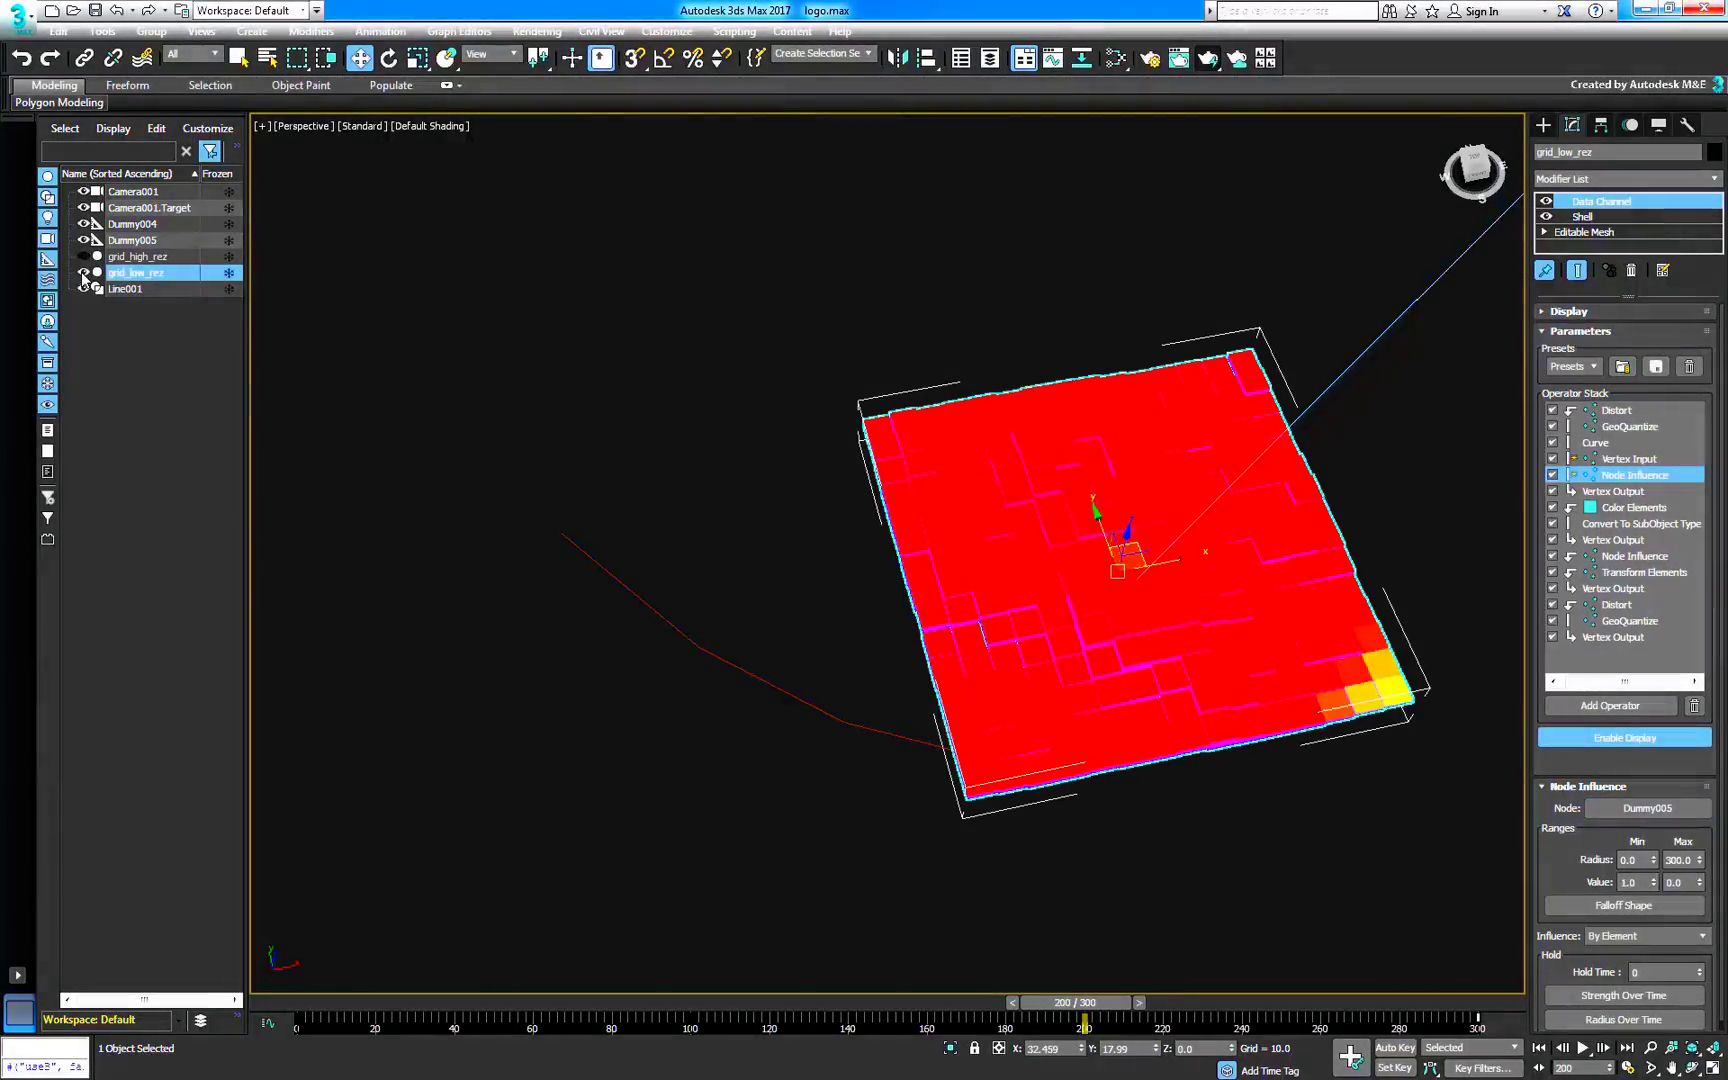
mouse_move(1697, 869)
mouse_down()
mouse_move(1683, 1060)
mouse_move(1674, 962)
mouse_move(1704, 862)
mouse_up()
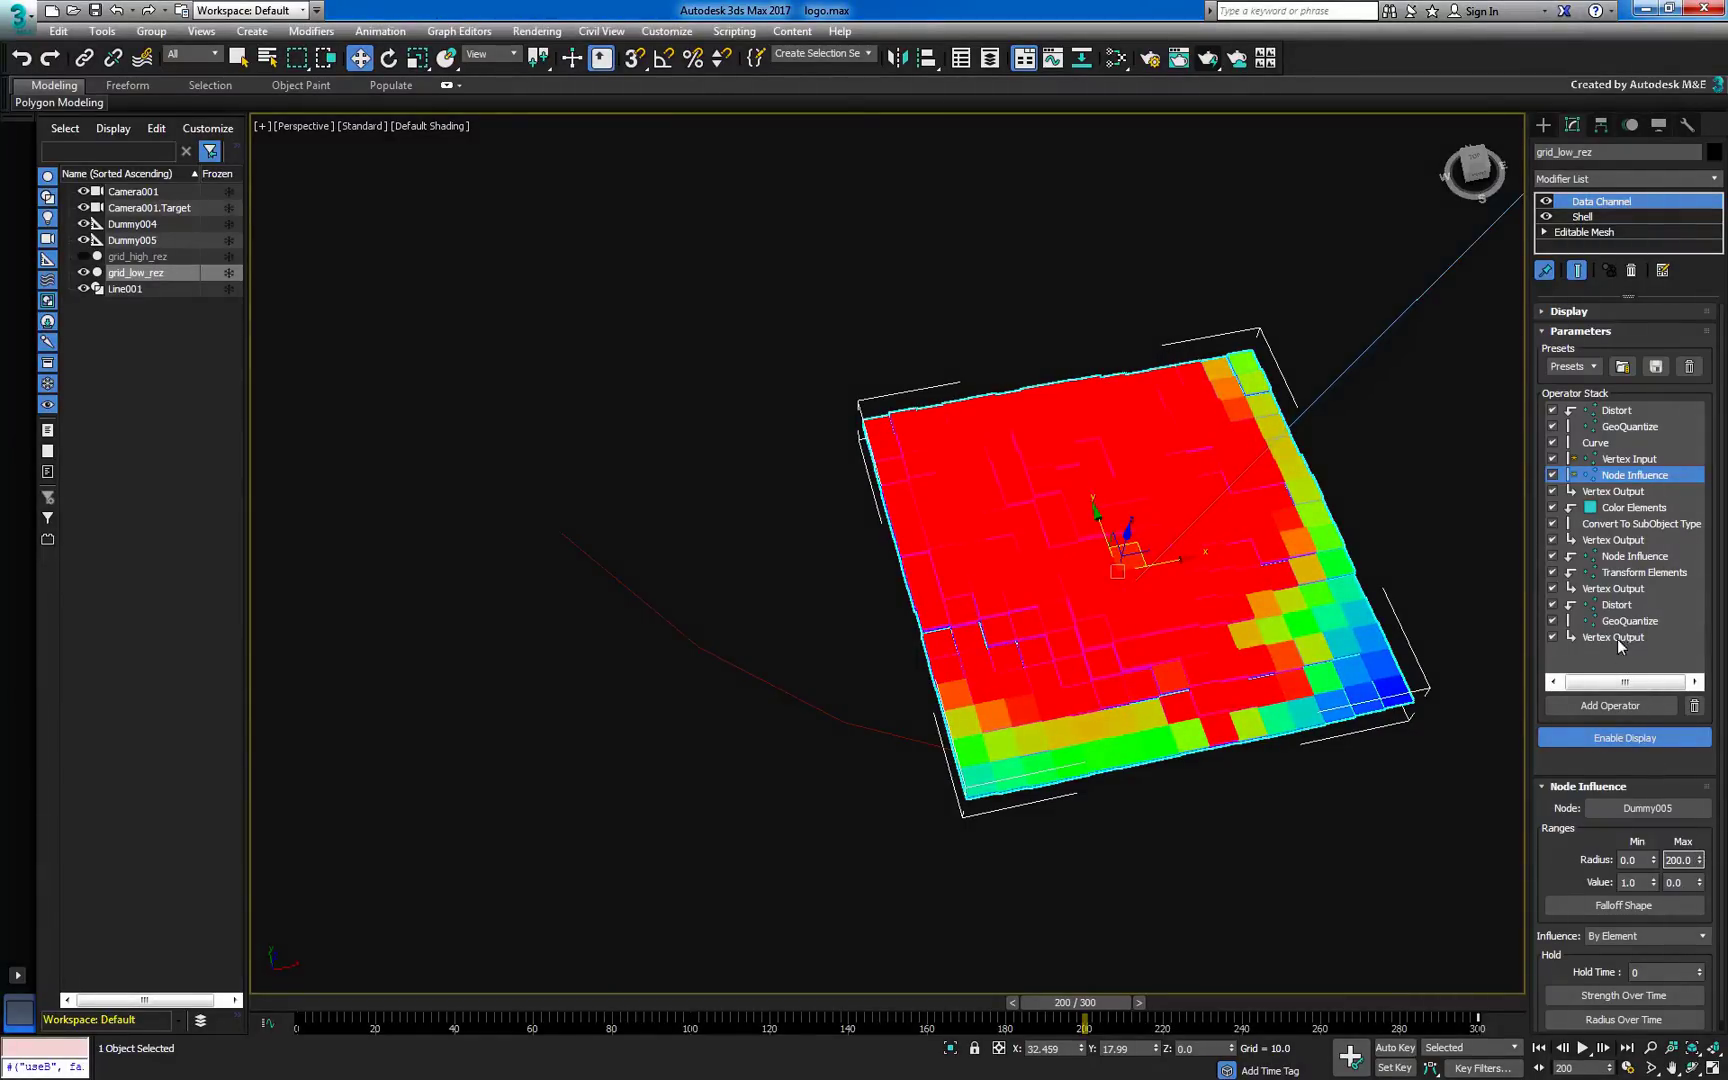
Display the Vertex Color output through Camera001 and play the animation from the first frame.
click(1598, 540)
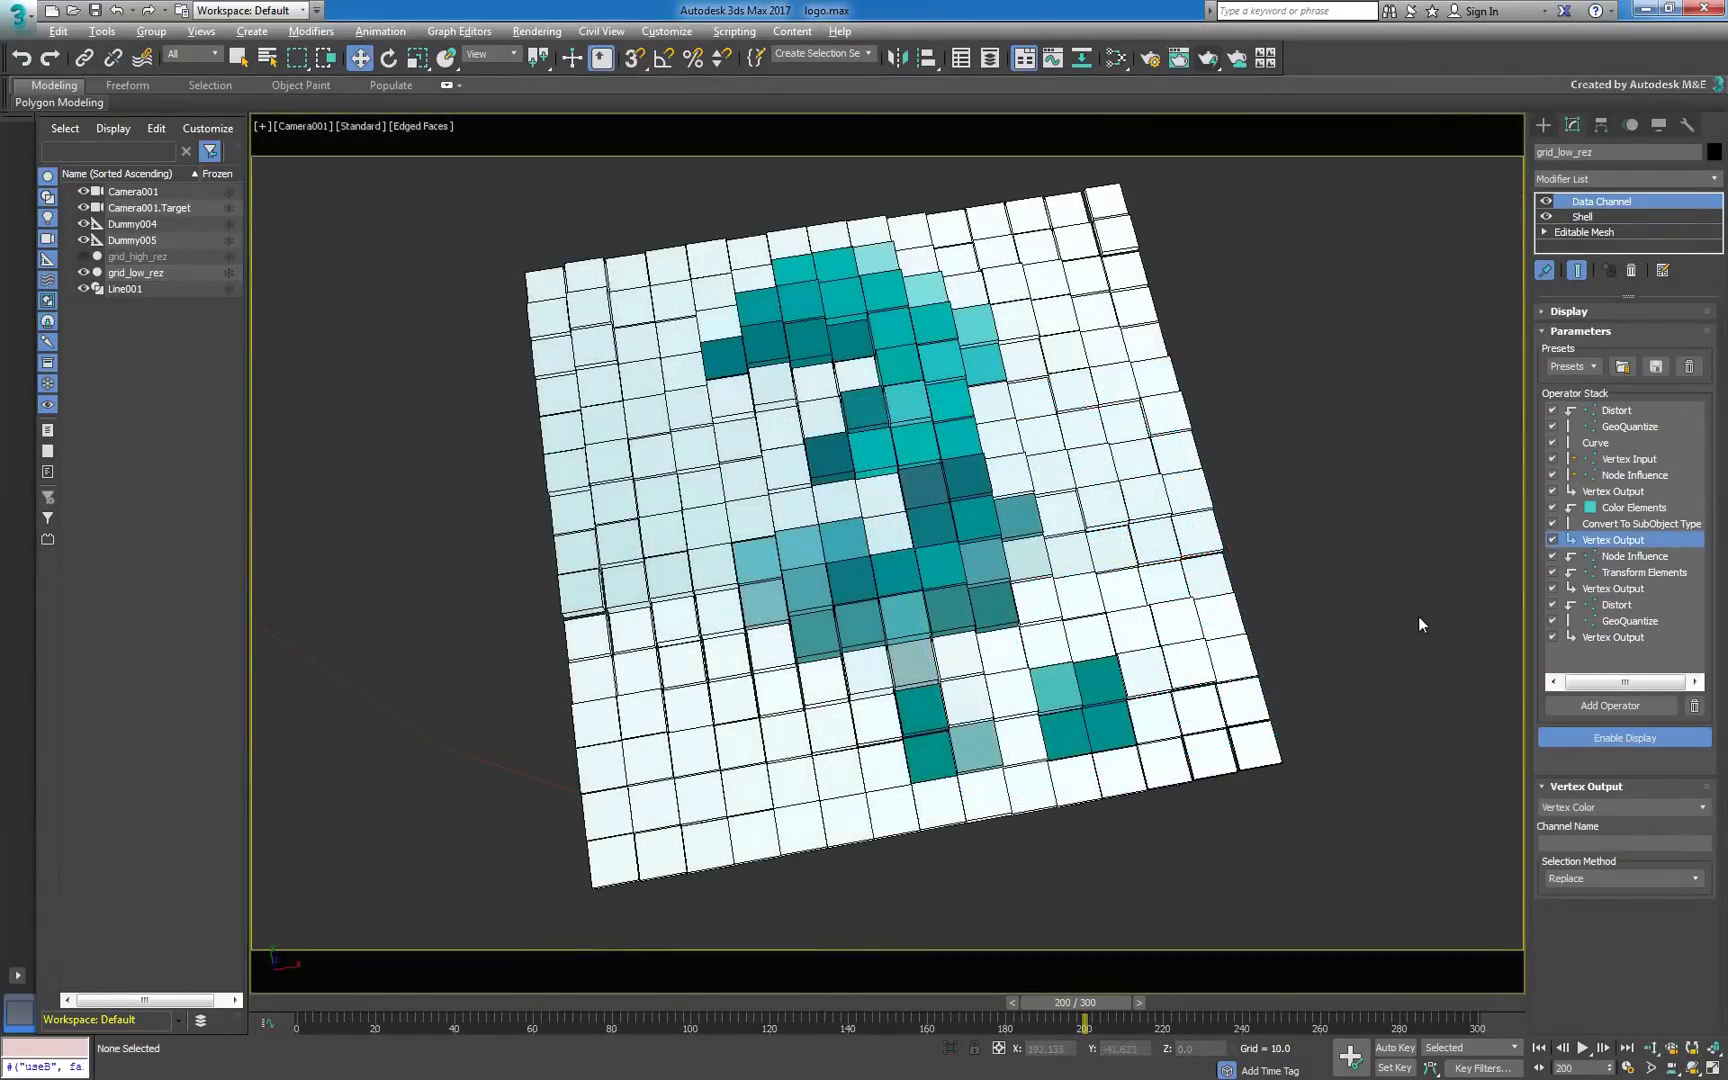
click(1541, 1050)
click(1584, 1050)
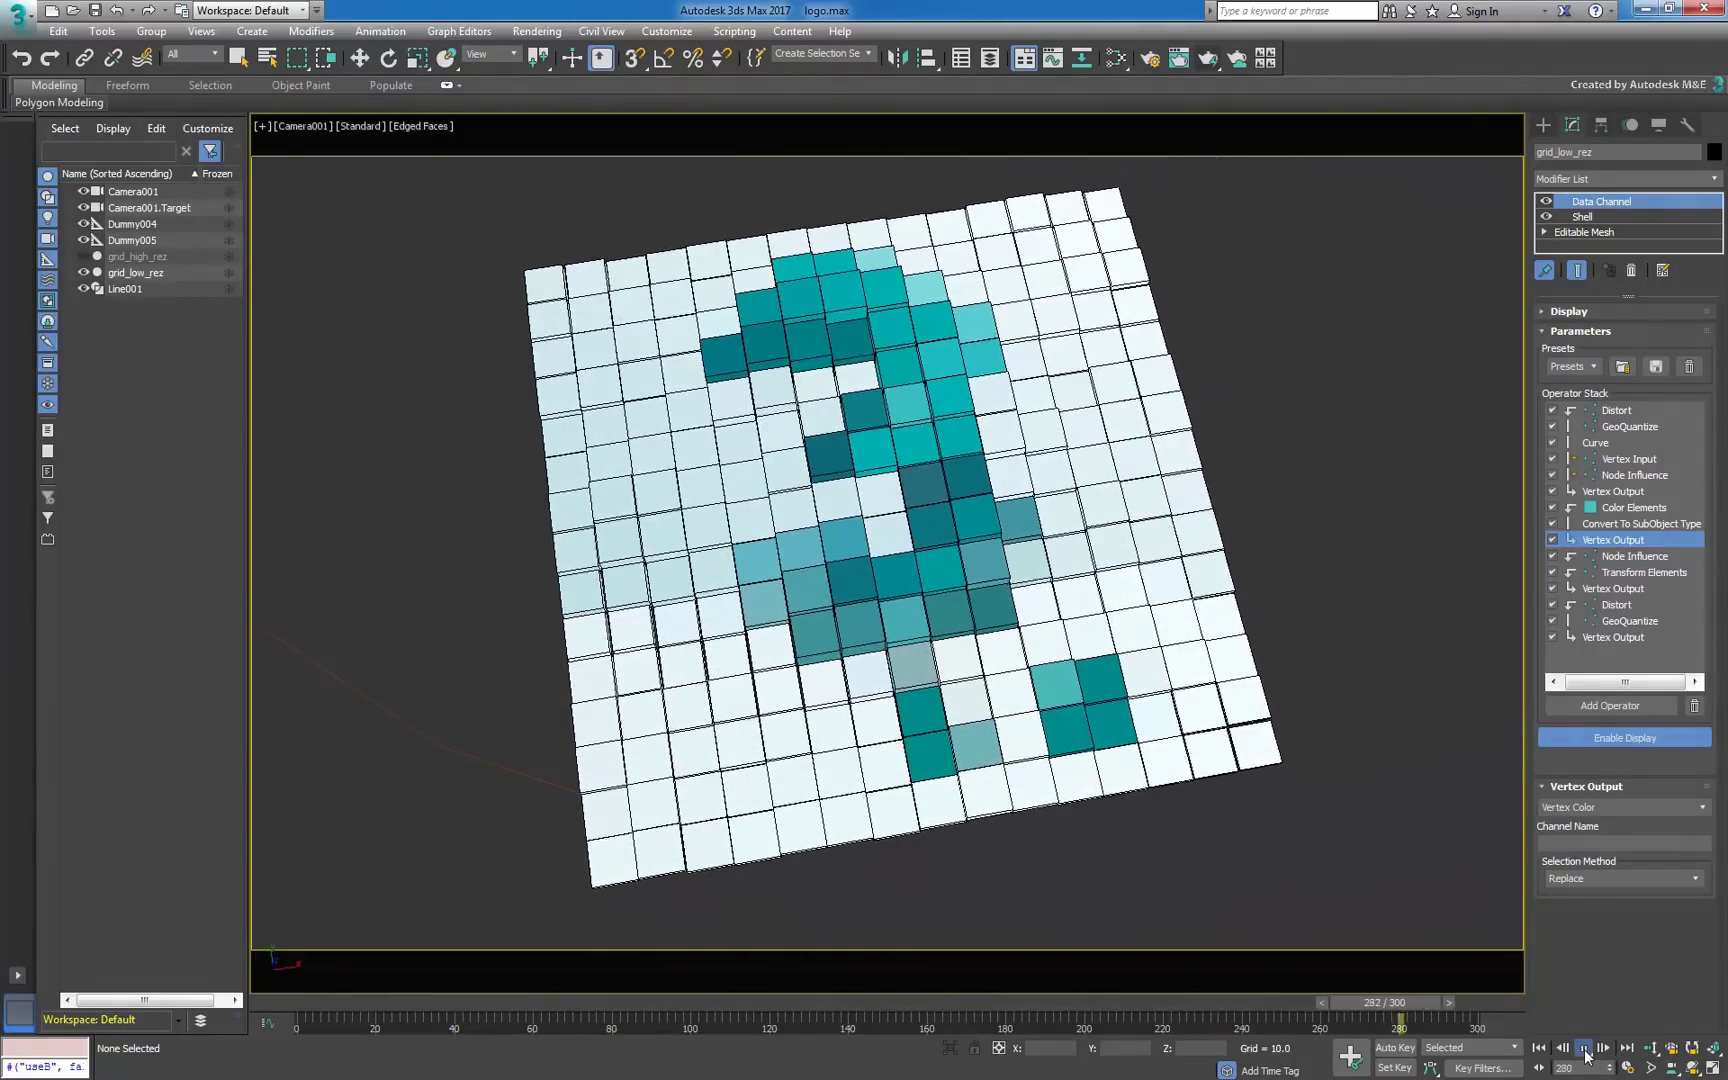
Copy the Data Channel modifier from grid_low_rez.
click(880, 500)
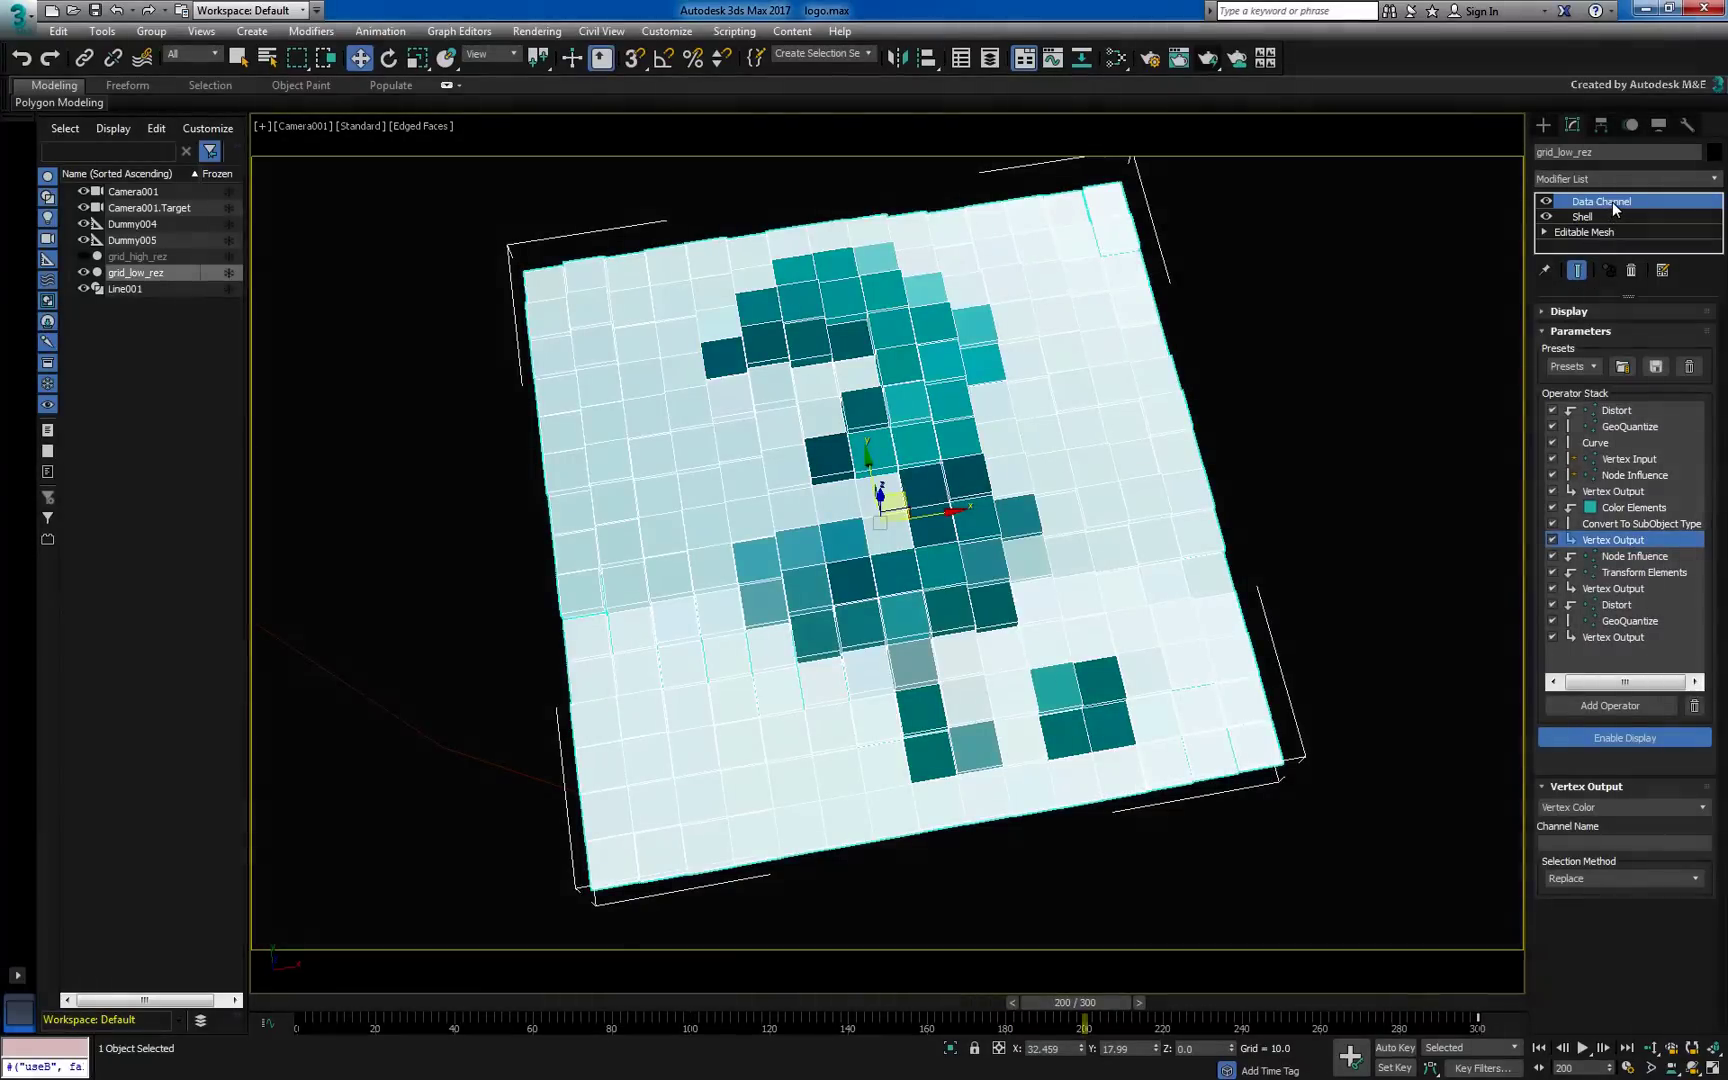
right_click(1590, 232)
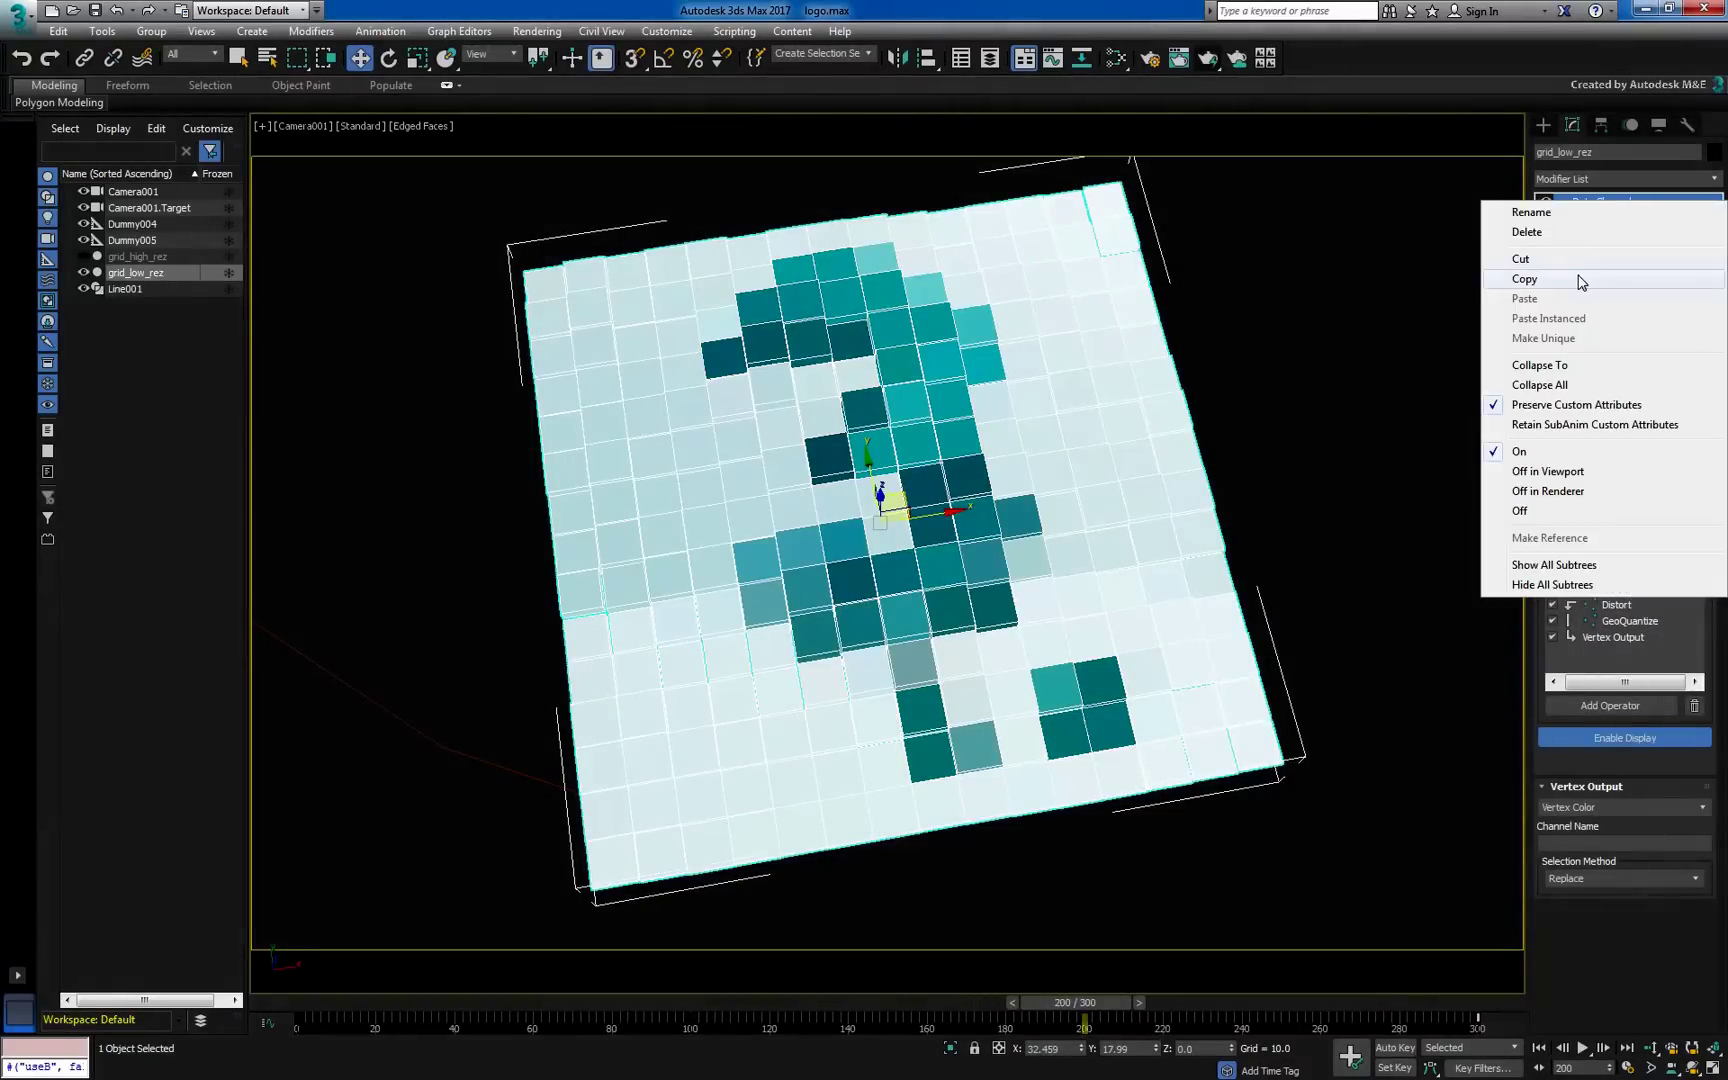
key(Escape)
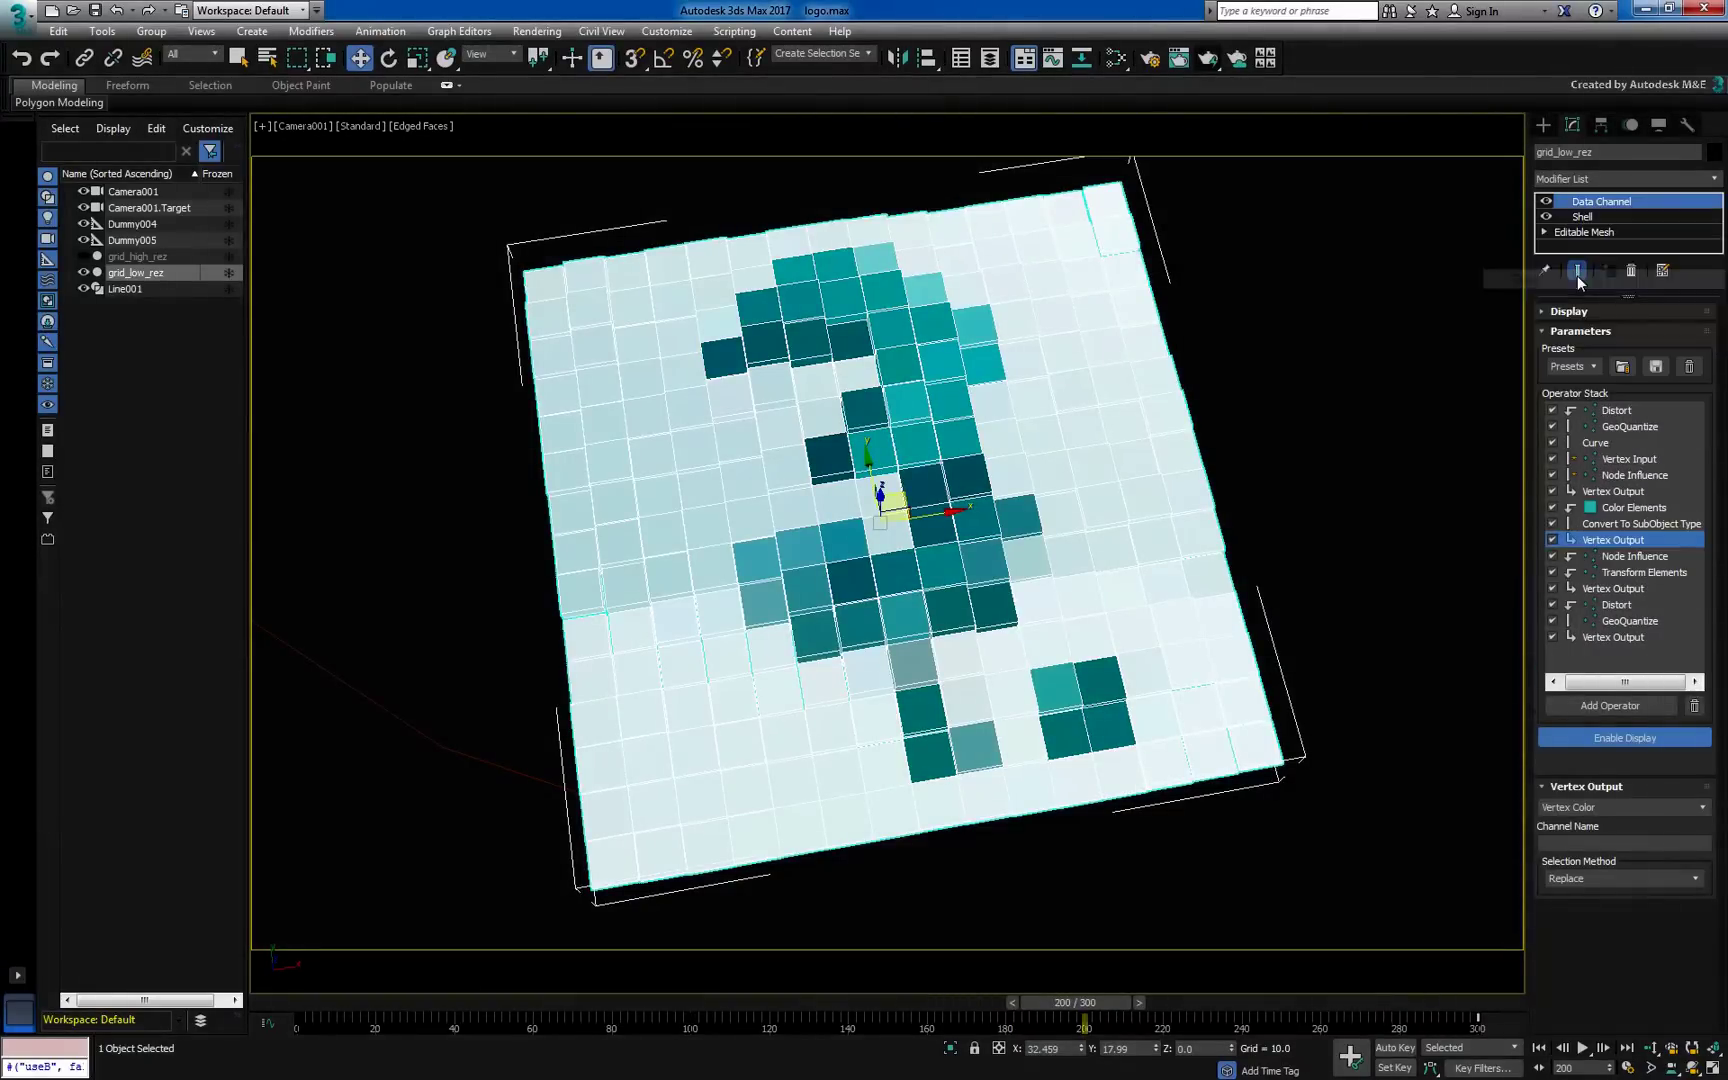
Show grid_high_rez instead of grid_low_rez, paste the Data Channel above its Shell modifier as an instance, and select the Vertex Color output.
click(85, 273)
click(596, 327)
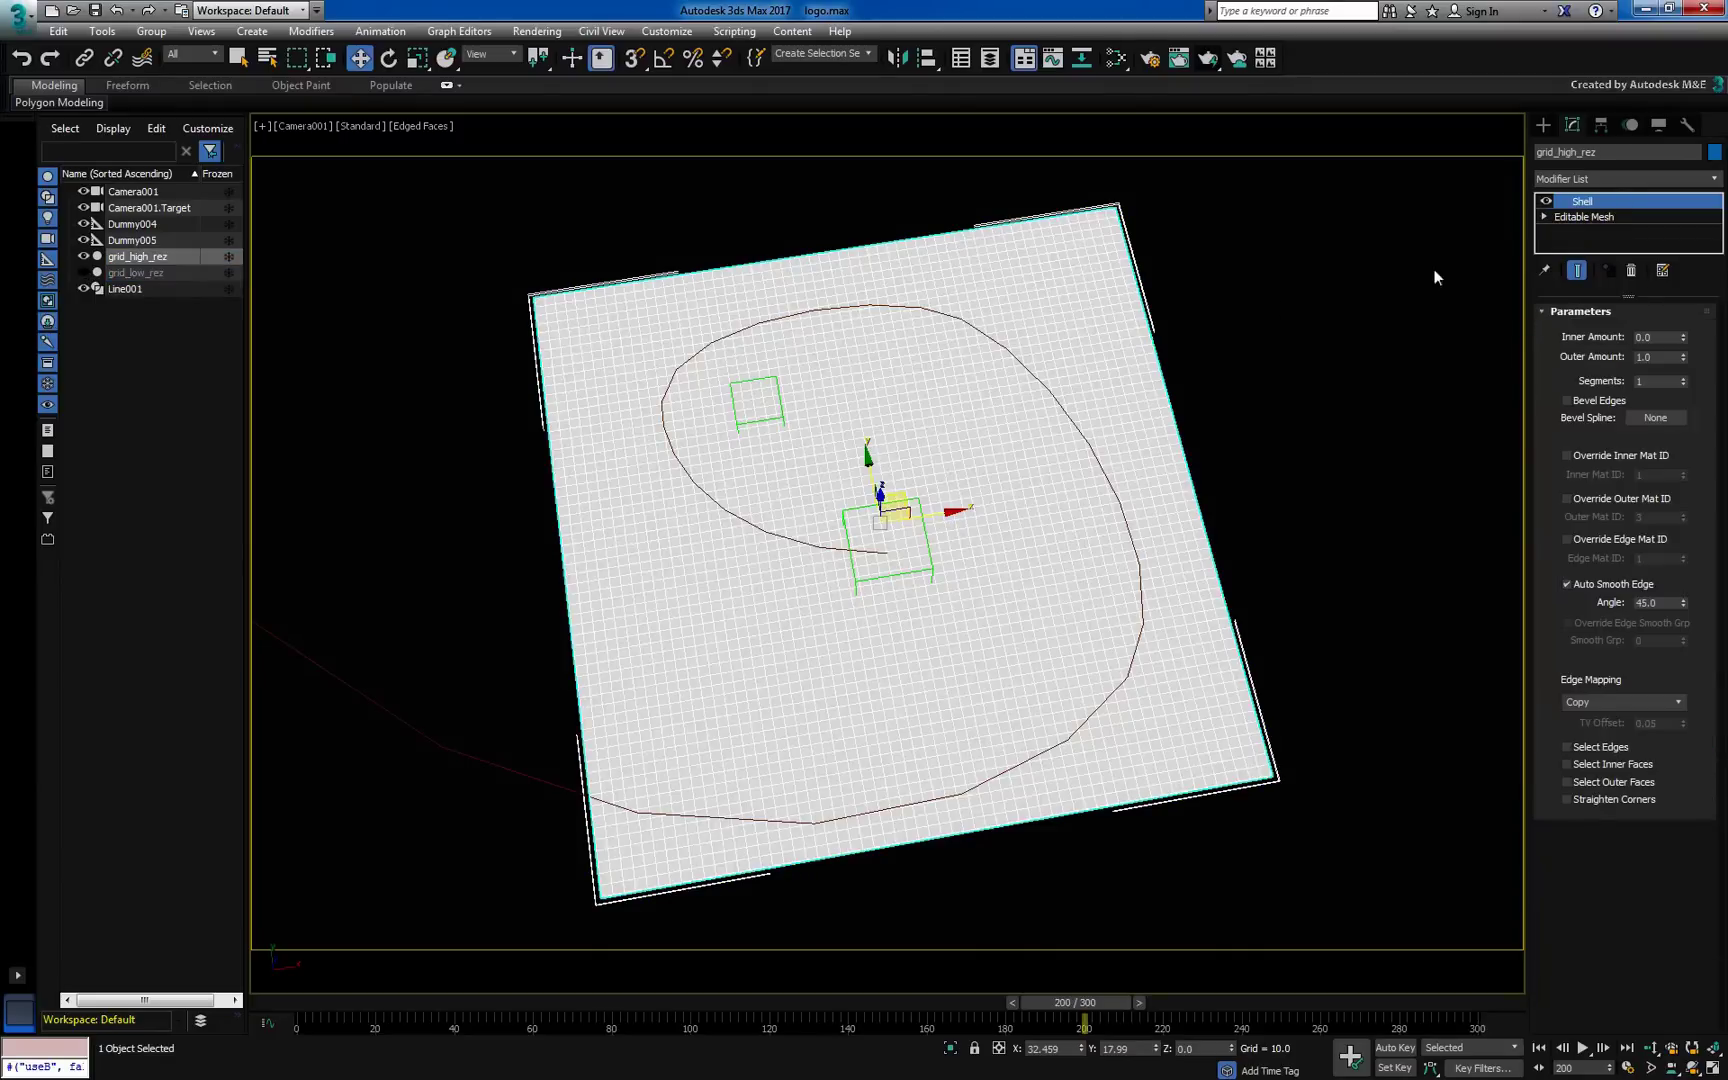
right_click(1603, 211)
click(1560, 320)
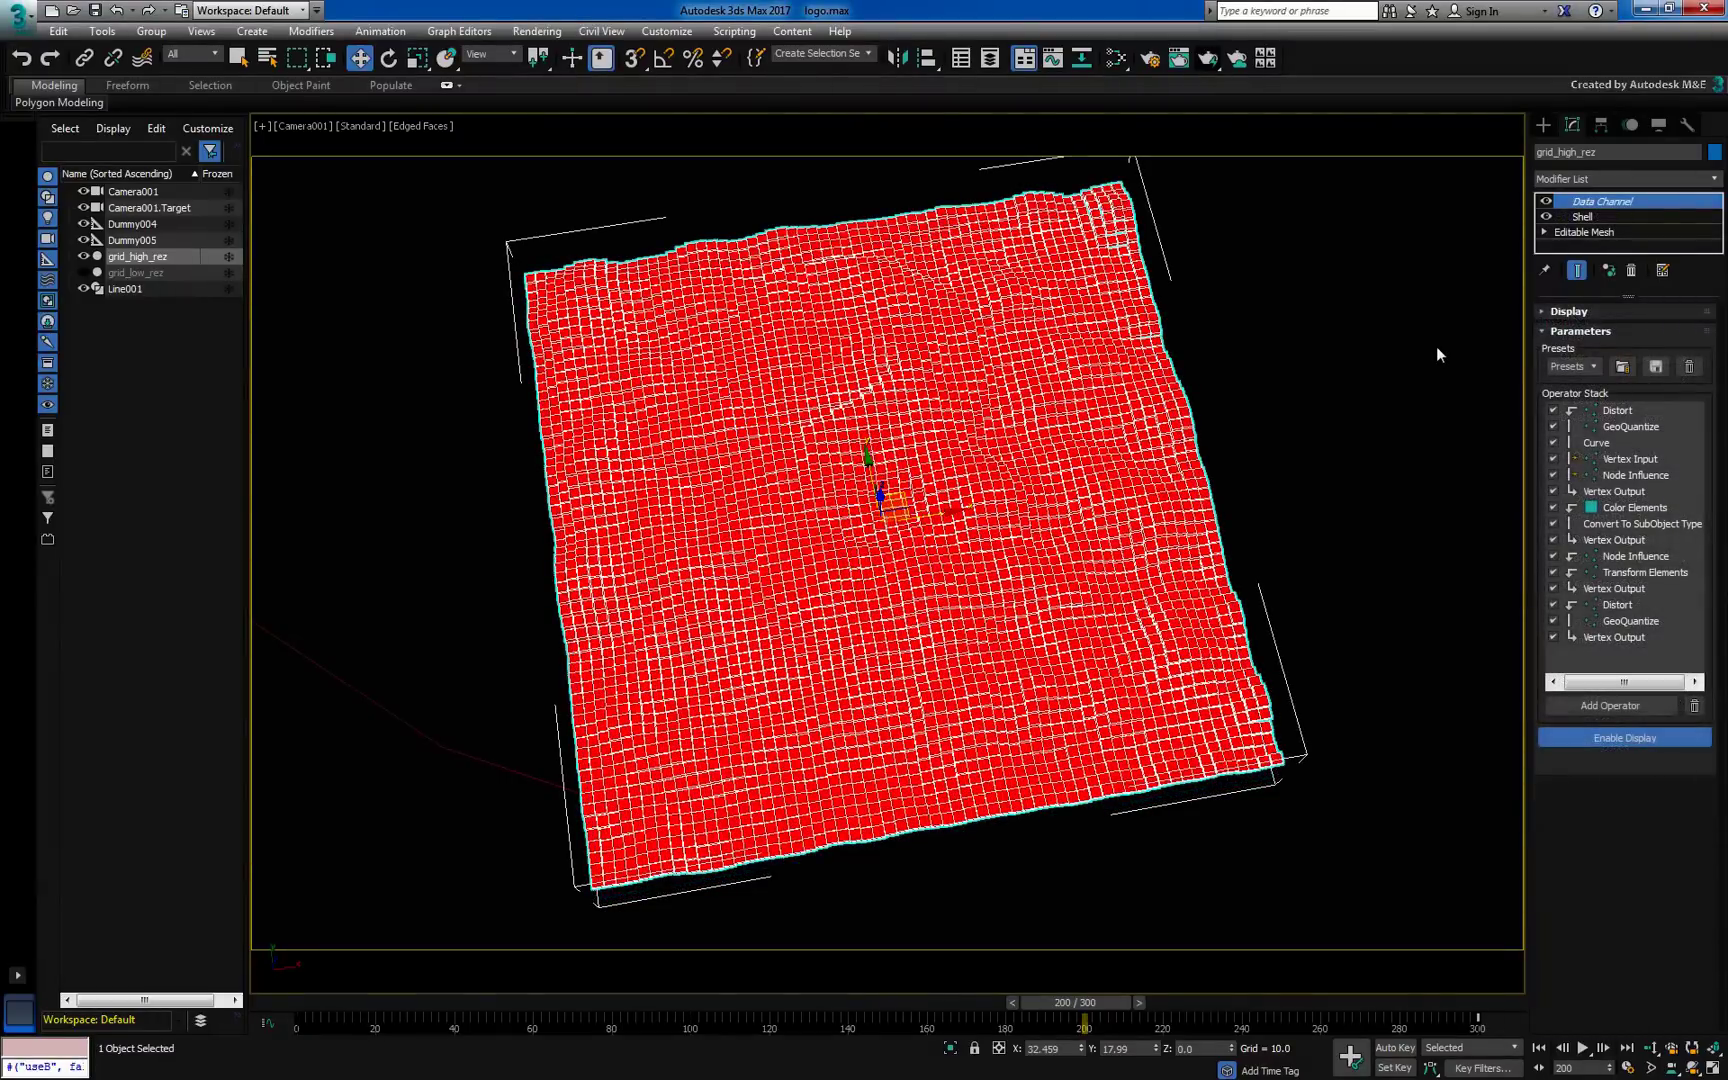
click(1616, 539)
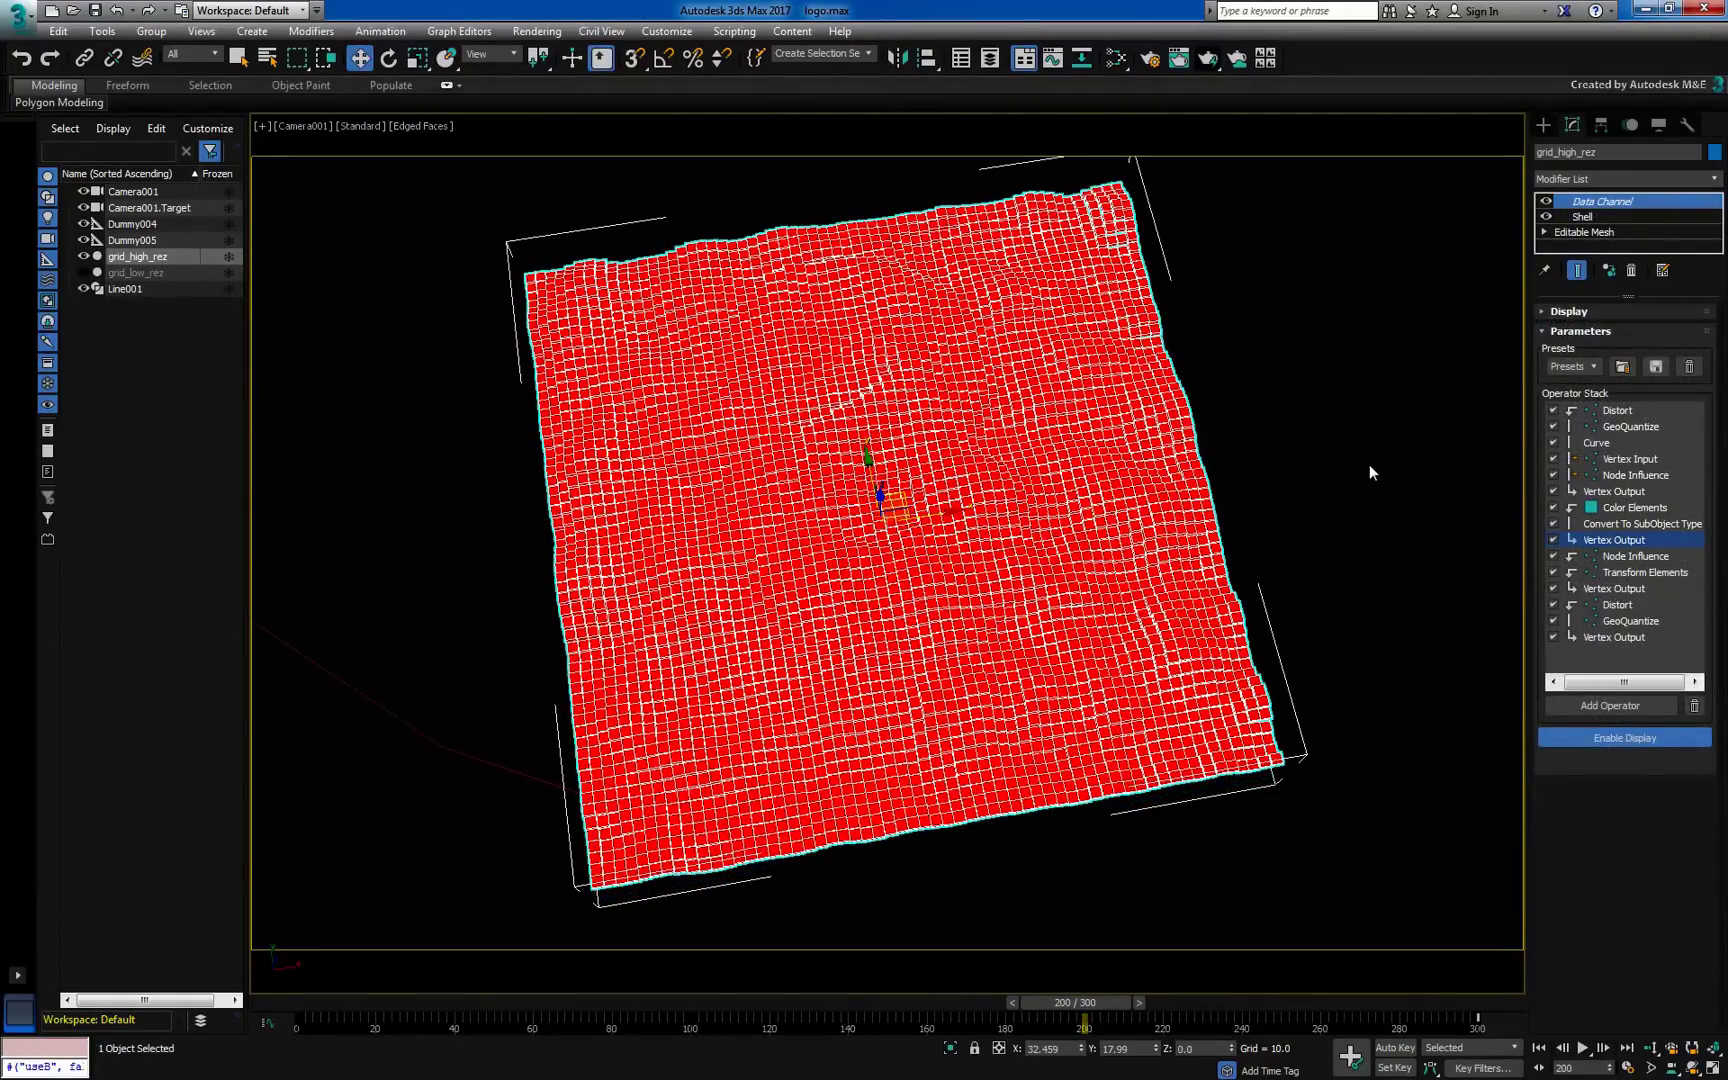